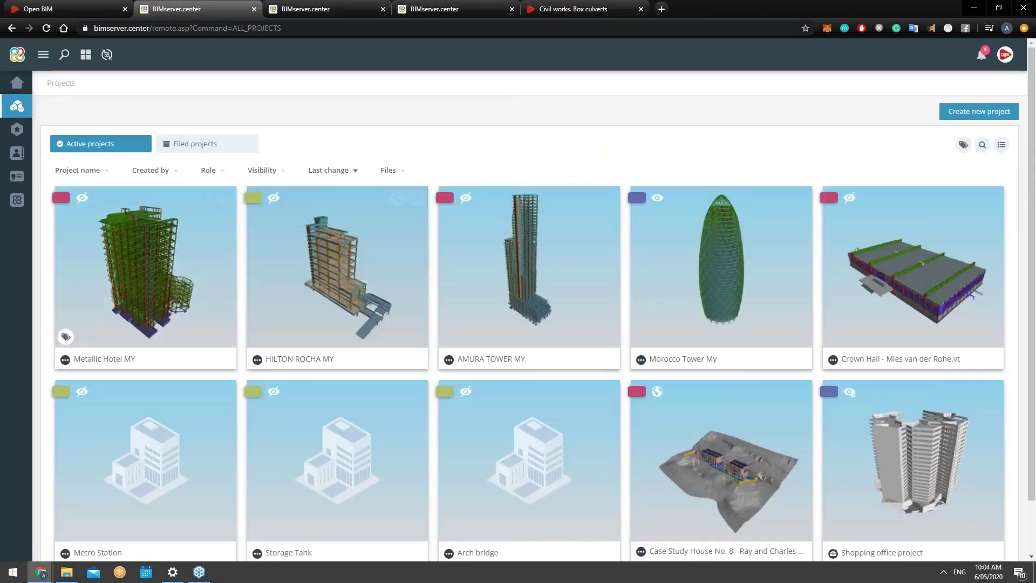
Open the Crown Hall - Mies van der Rohe.vt project and compare it with the Open BIM workflow flowchart
scroll(597, 299, "down", 1)
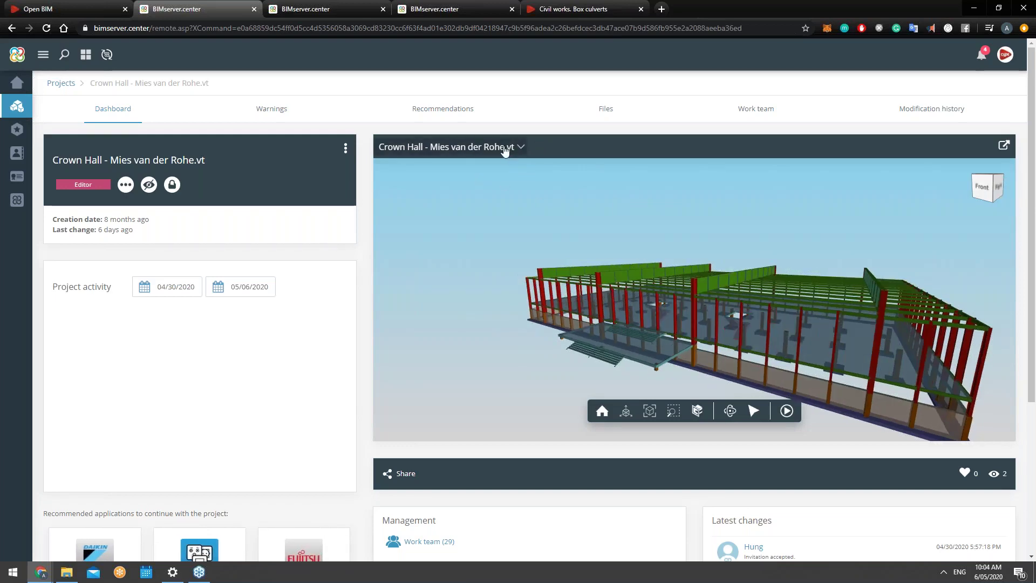
left_click(74, 6)
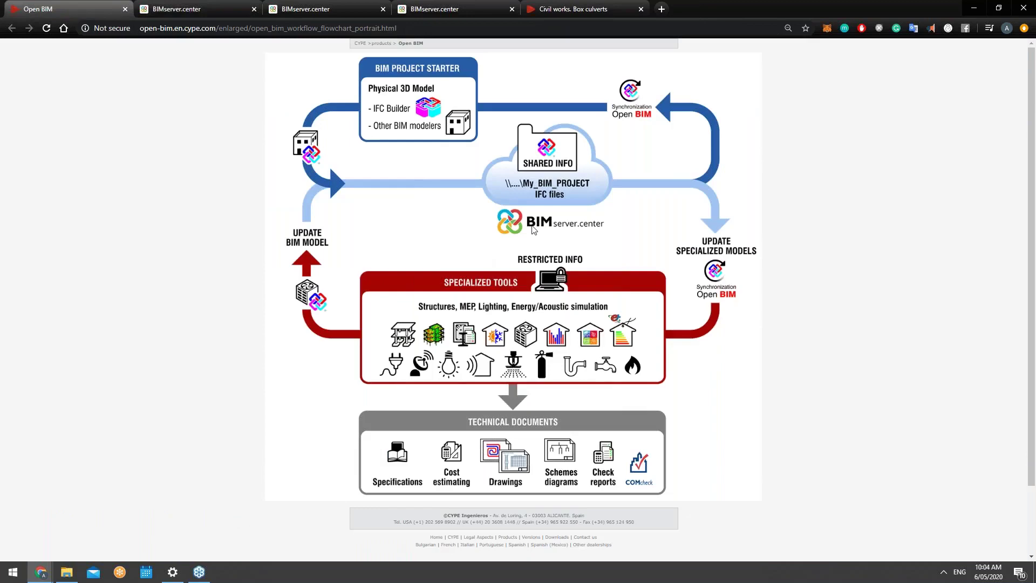
left_click(178, 8)
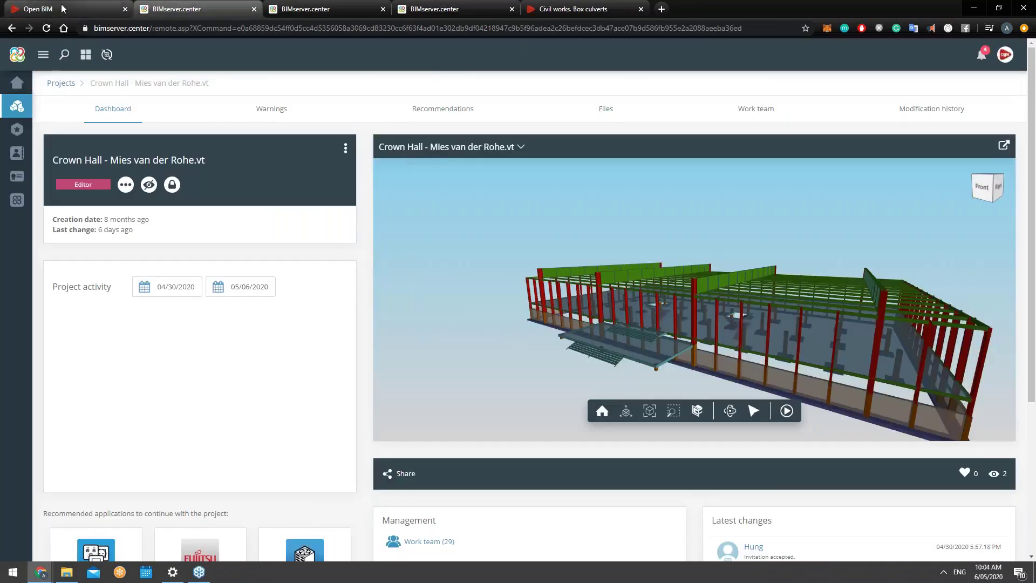
left_click(58, 6)
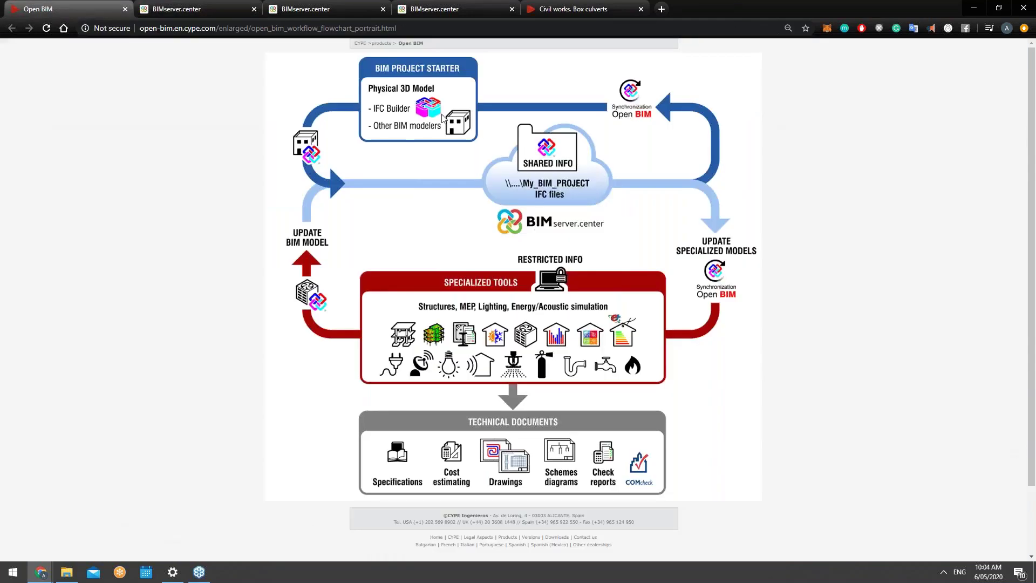
Show the 01_Architecture model and hide the 03_Structure model in the Crown Hall viewer
left_click(188, 6)
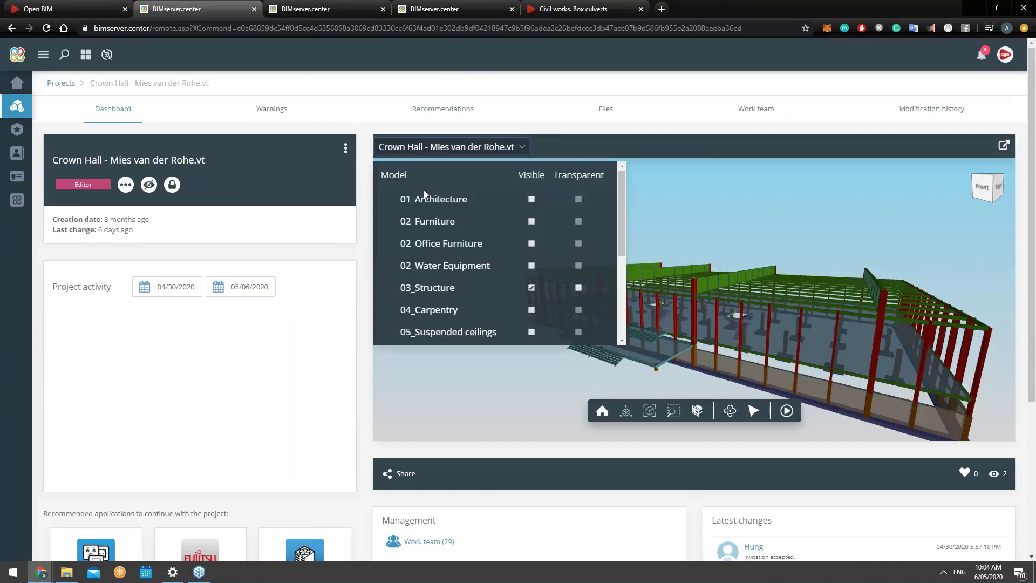
left_click(531, 199)
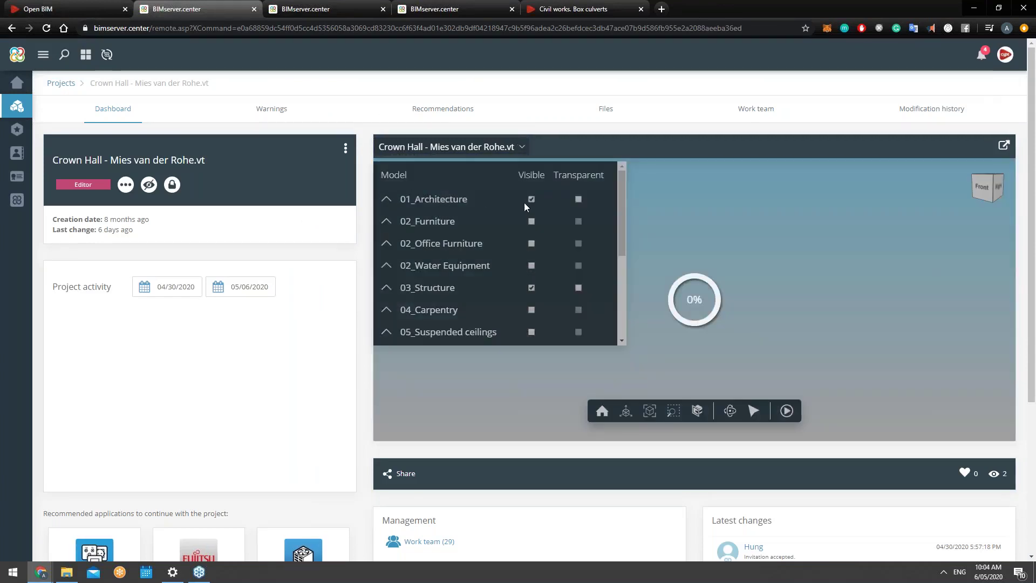
left_click(531, 287)
left_click(500, 147)
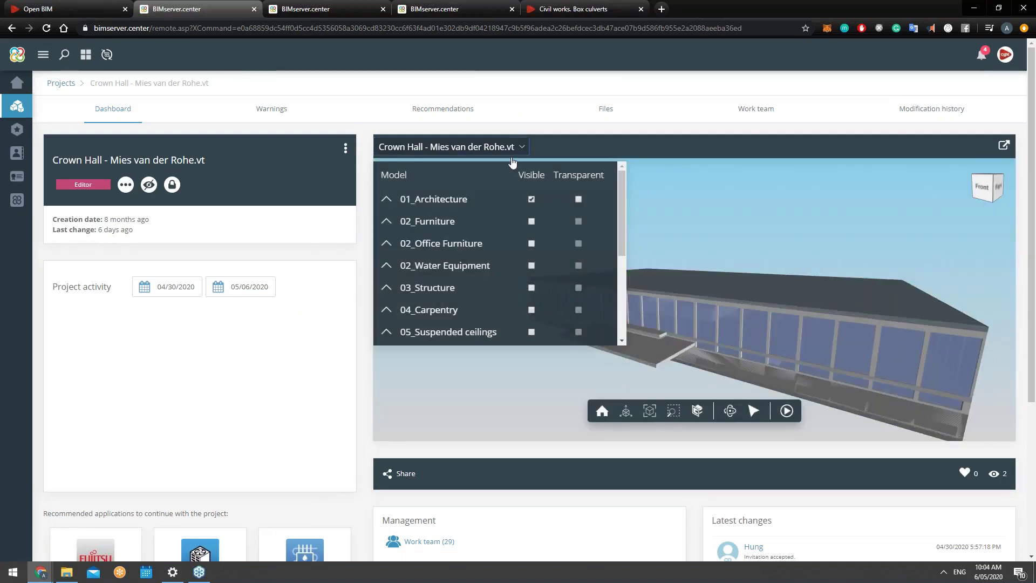
Review the Open BIM workflow flowchart and return to the Crown Hall project
left_click(49, 7)
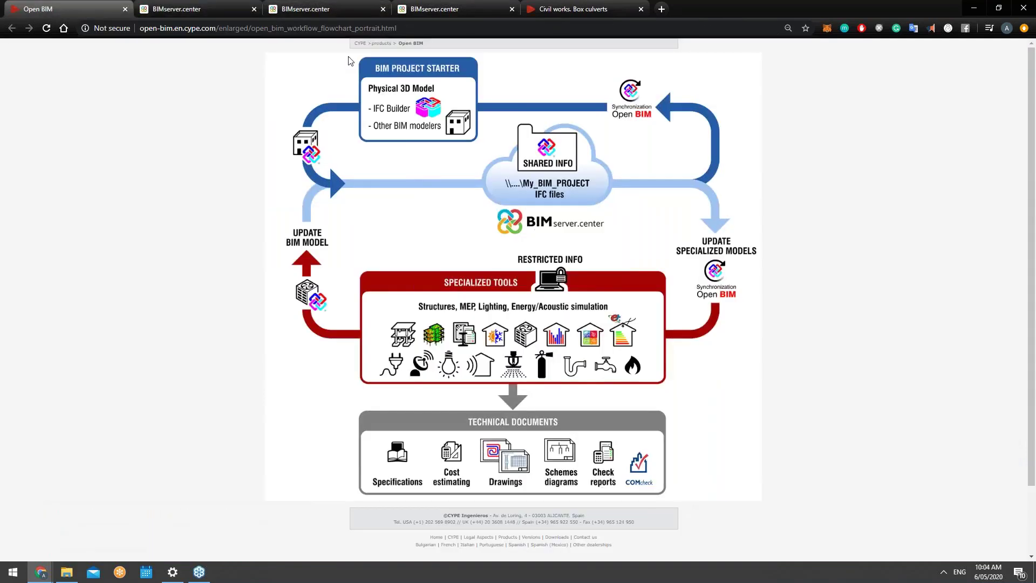
left_click(180, 13)
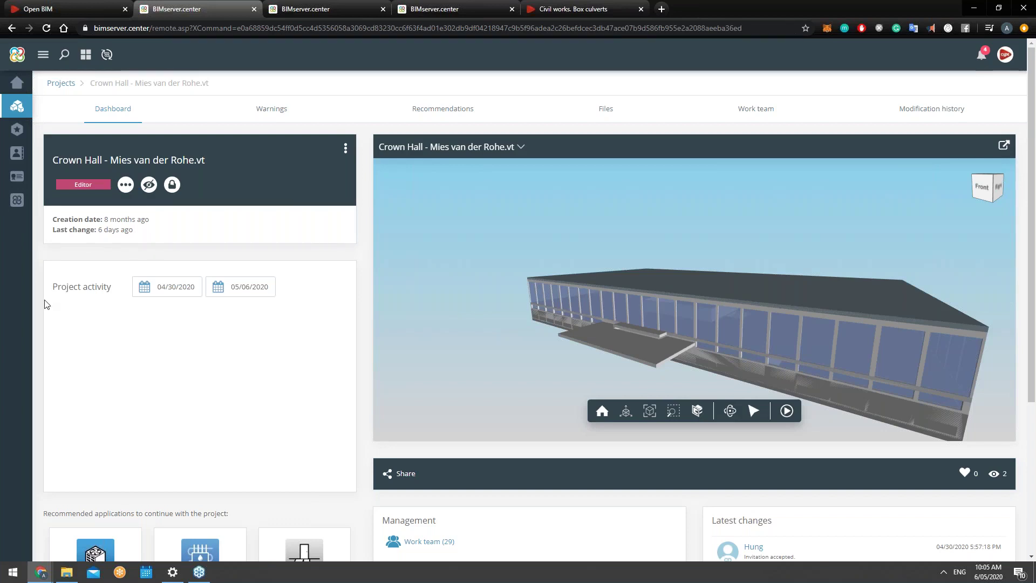
Display the 02_Furniture model together with 01_Architecture and make the architecture model transparent
left_click(455, 154)
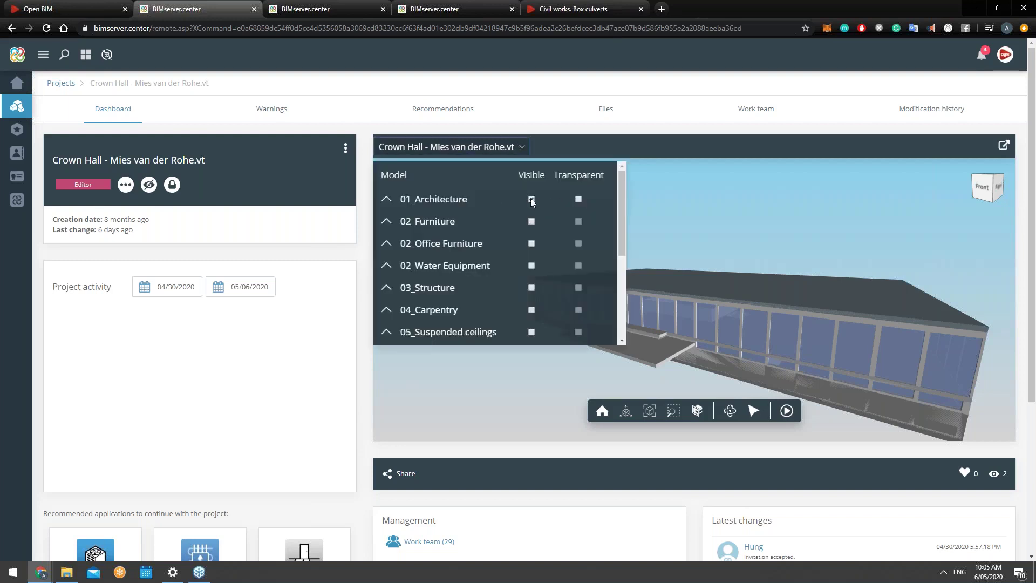
left_click(531, 199)
left_click(531, 221)
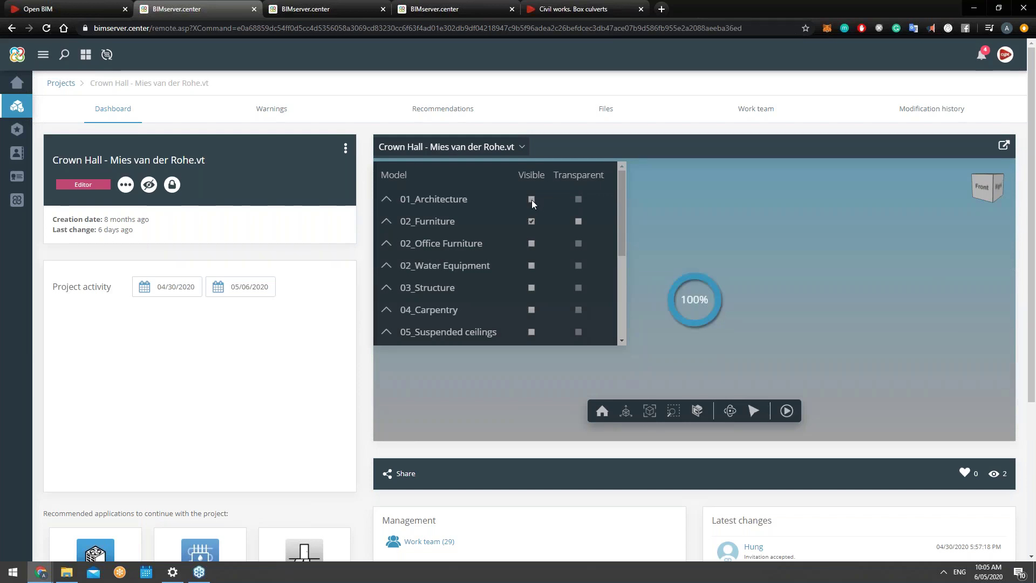
left_click(531, 199)
left_click(578, 199)
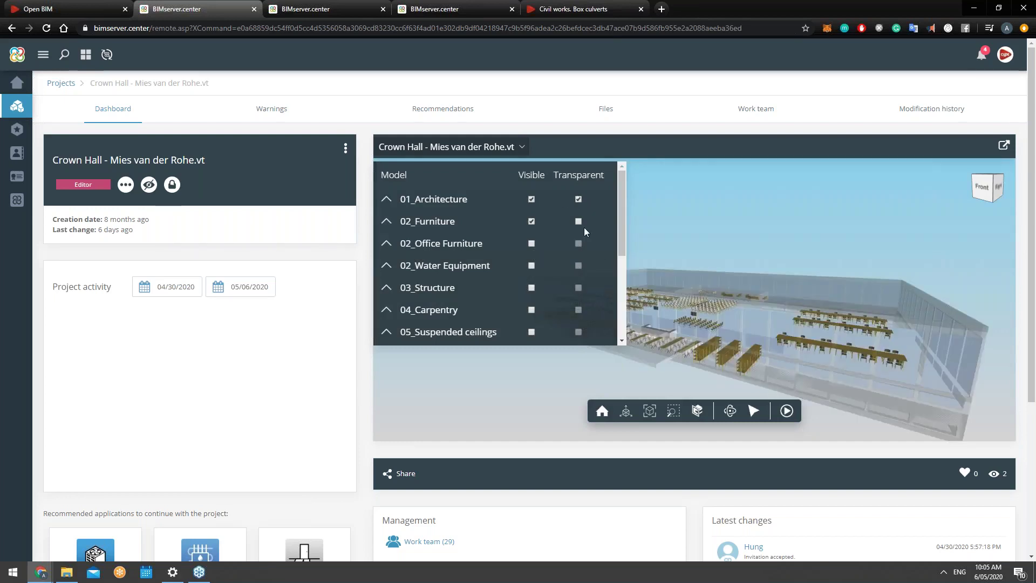
Make the 07_Plumbing and 03_Structure models visible in the Crown Hall viewer
left_click_drag(623, 203, 617, 246)
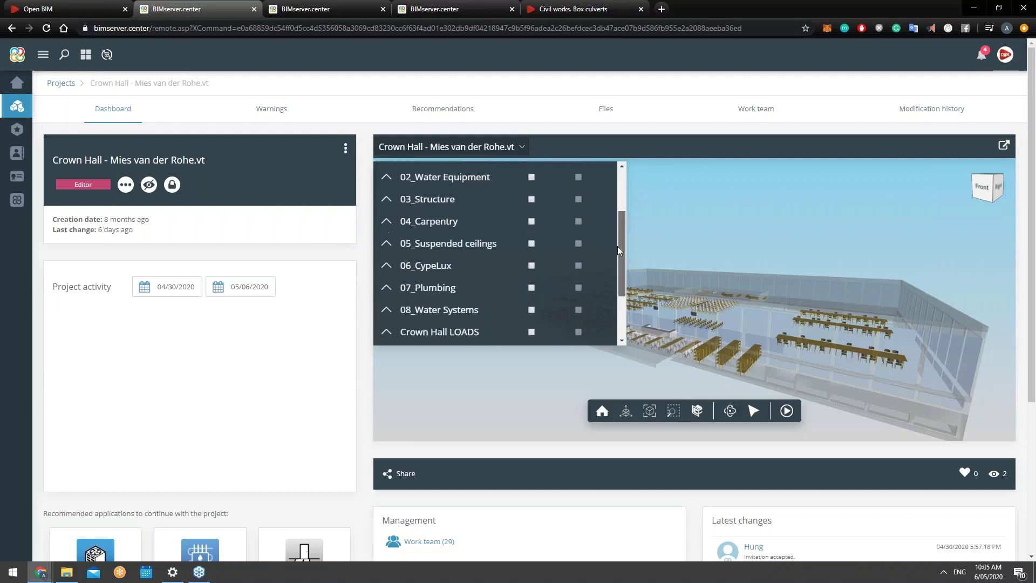
left_click(531, 287)
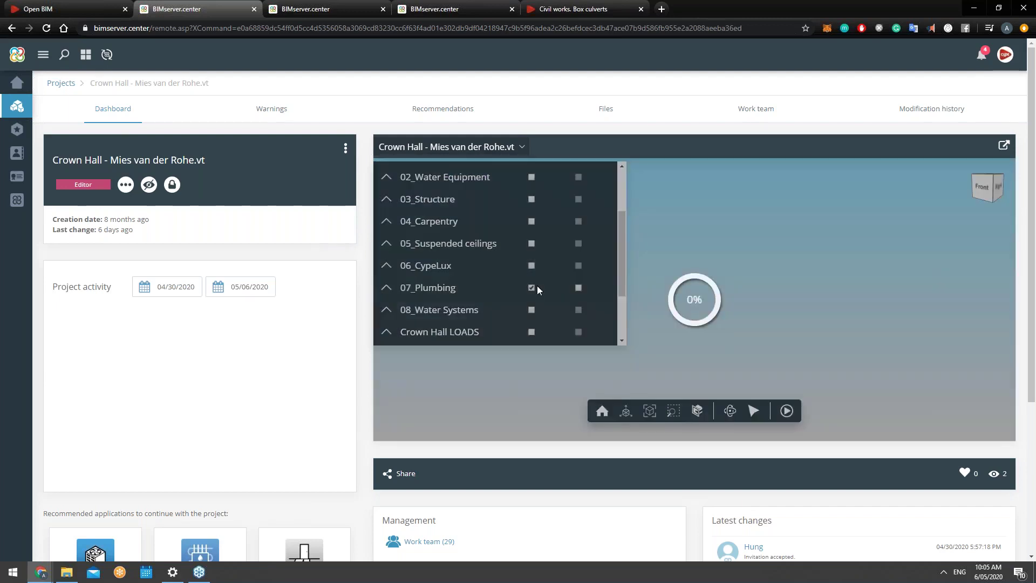
left_click(530, 199)
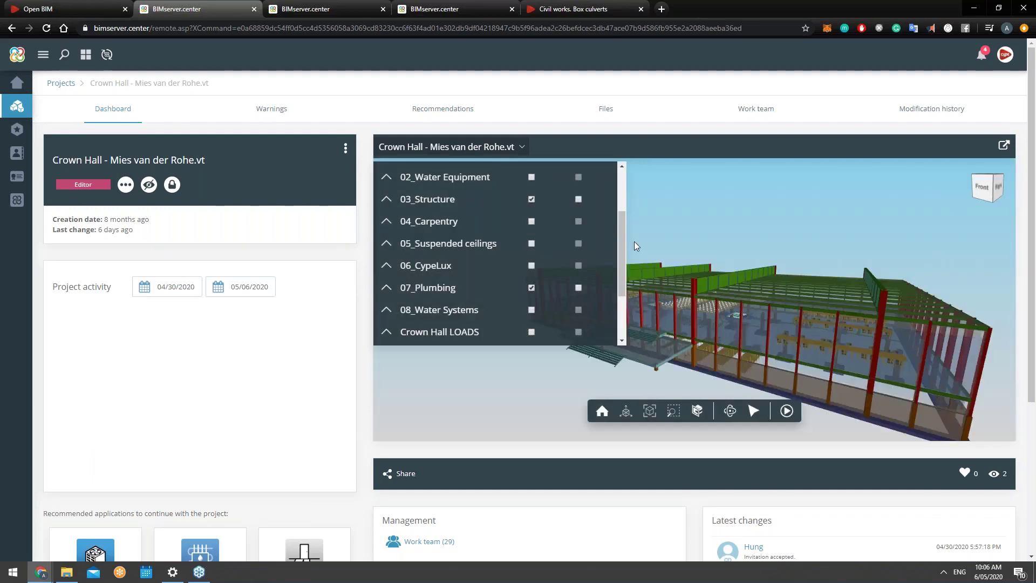
left_click_drag(708, 338, 674, 340)
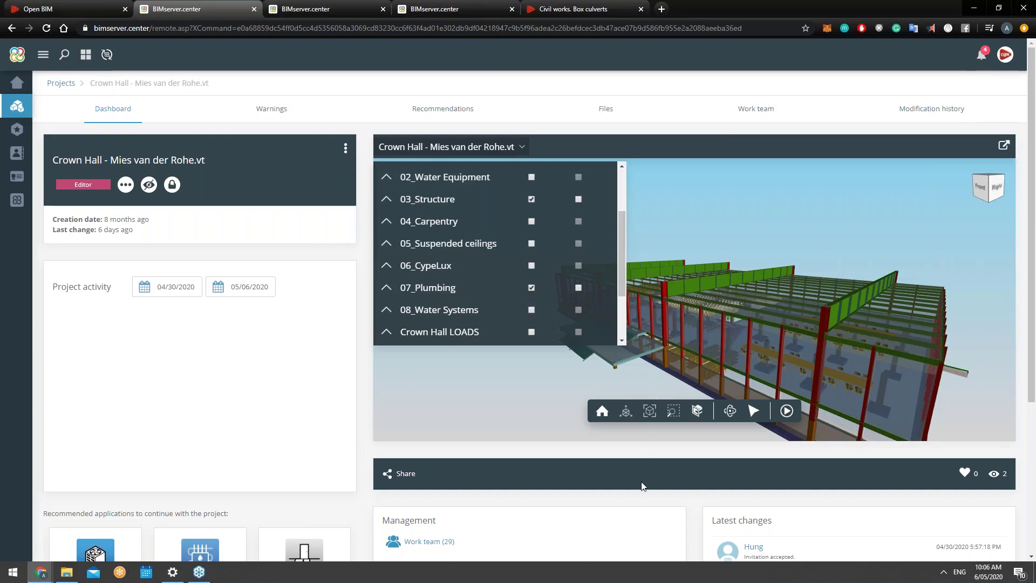
Examine the project dashboard's recommended applications, work team, file types and latest changes
scroll(640, 502, "down", 2)
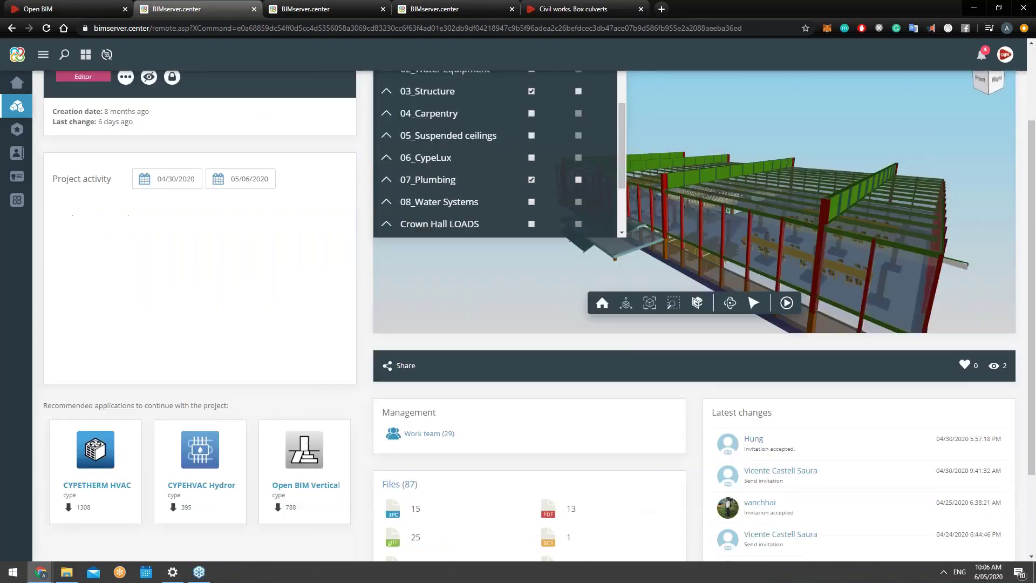
scroll(796, 463, "down", 1)
scroll(788, 418, "down", 1)
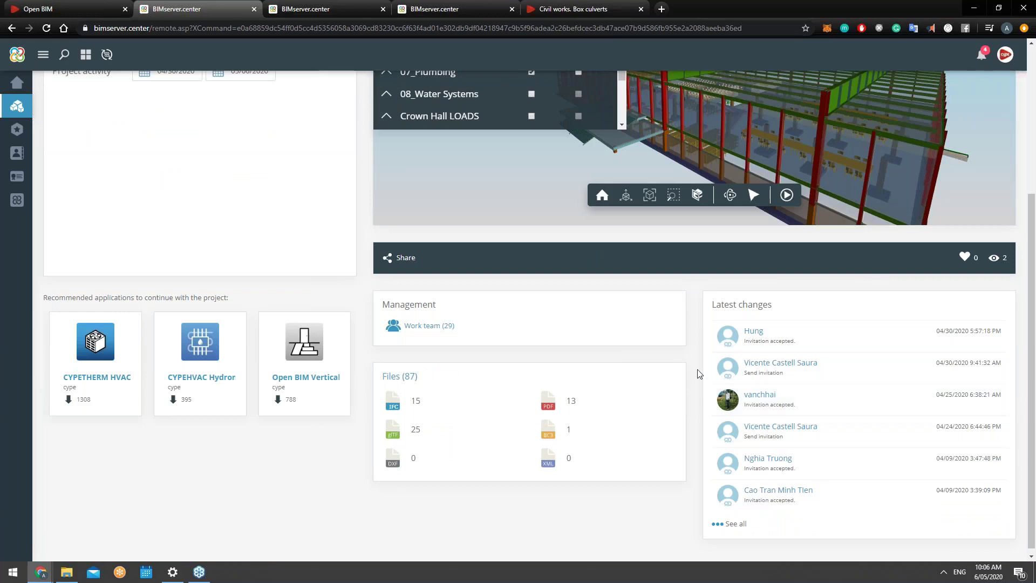
scroll(696, 373, "up", 4)
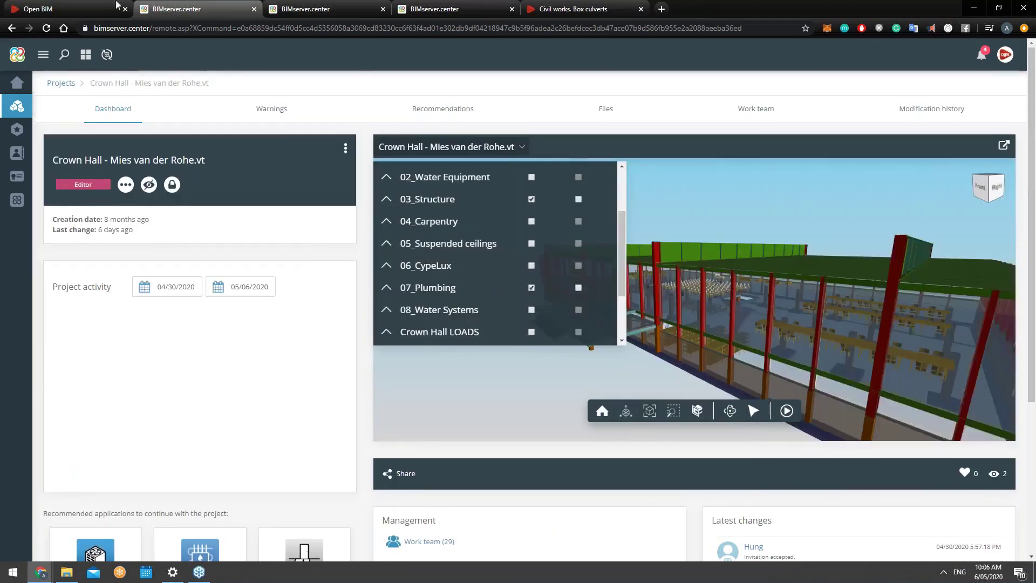
Compare the specialized tools in the Open BIM workflow flowchart with the Crown Hall project's list of models
left_click(80, 9)
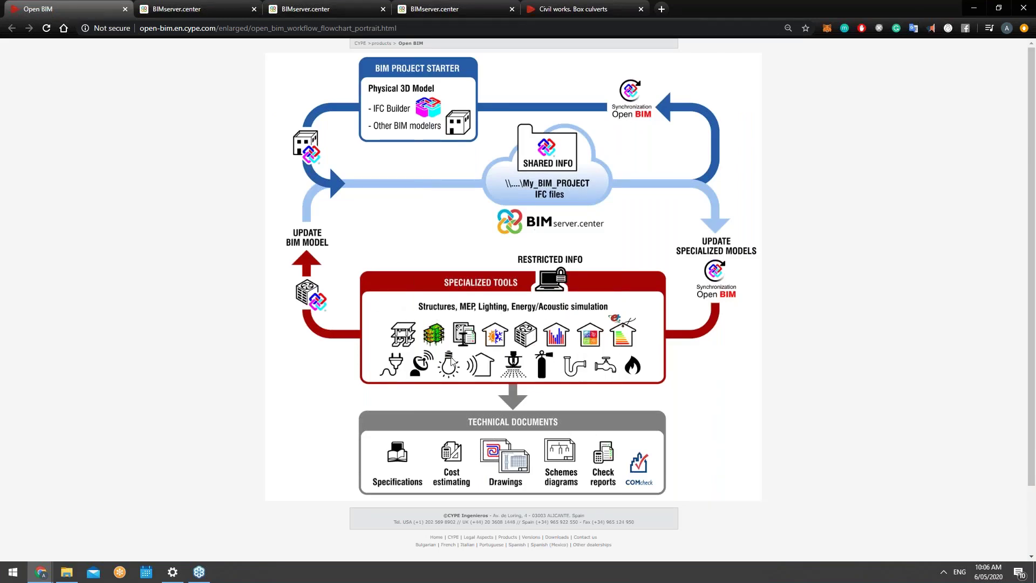
left_click(220, 7)
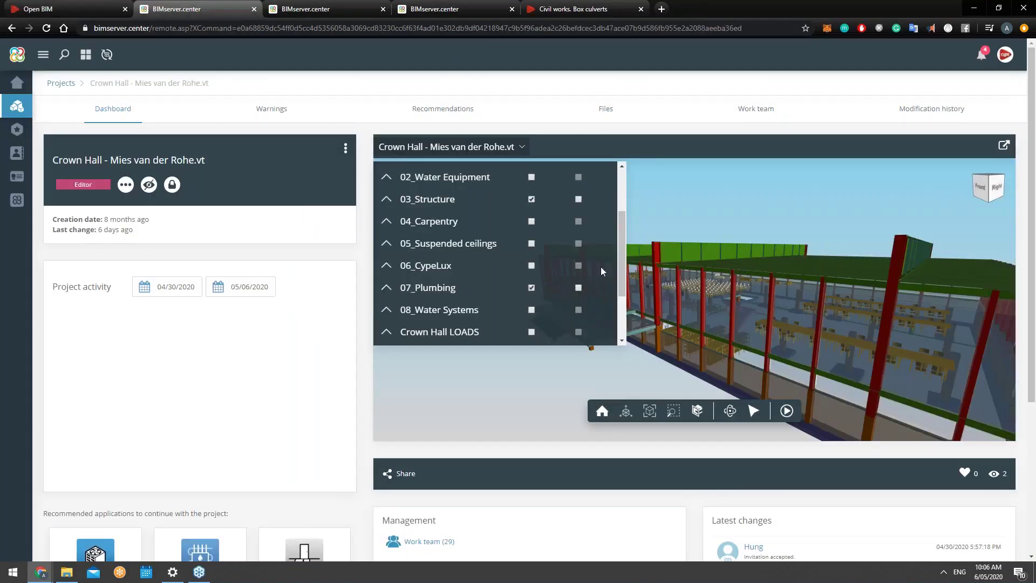
scroll(529, 245, "up", 3)
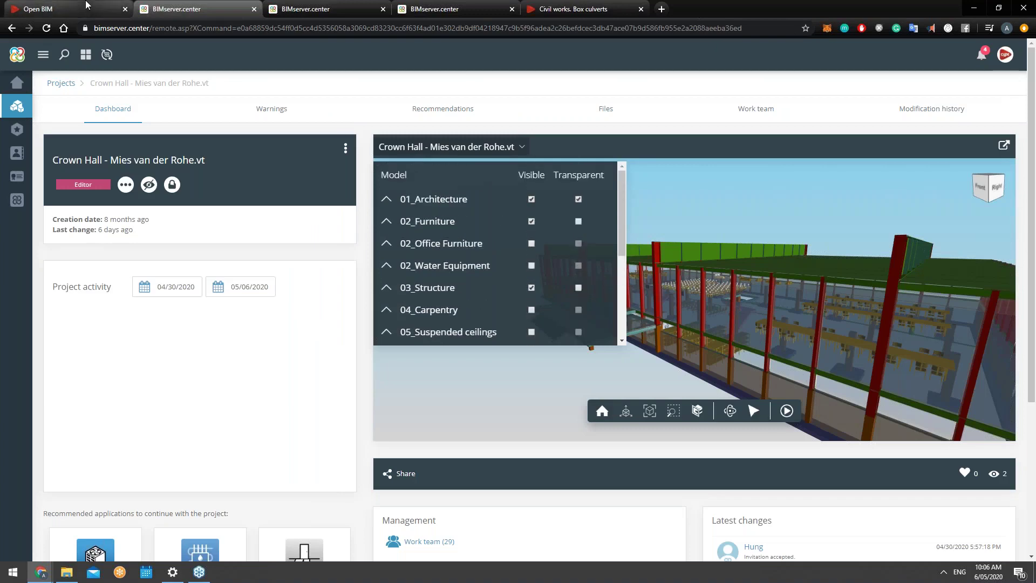
left_click(70, 8)
Open the Crown Hall project's file list and sort the files by name in ascending order
left_click(208, 6)
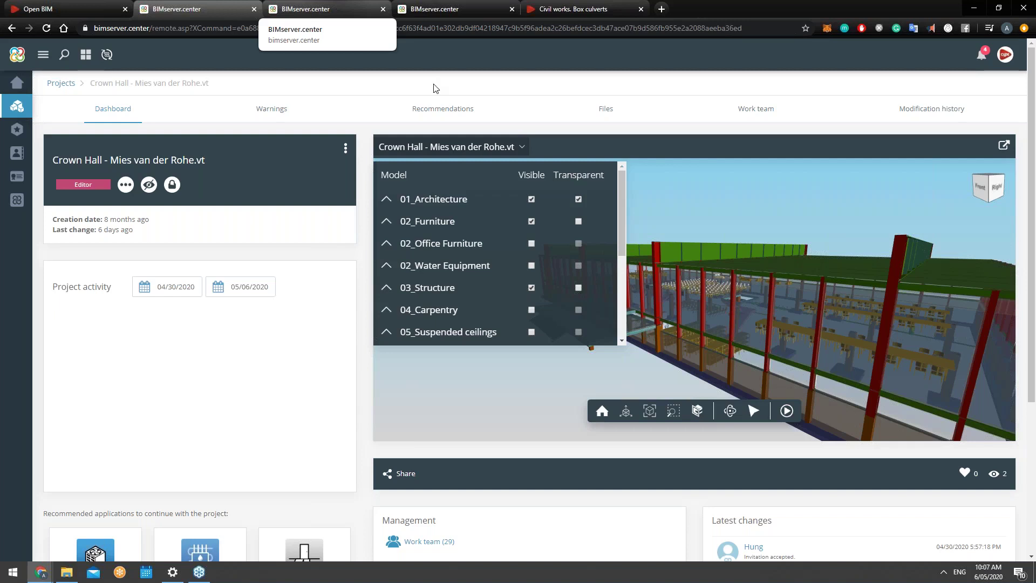
left_click(609, 109)
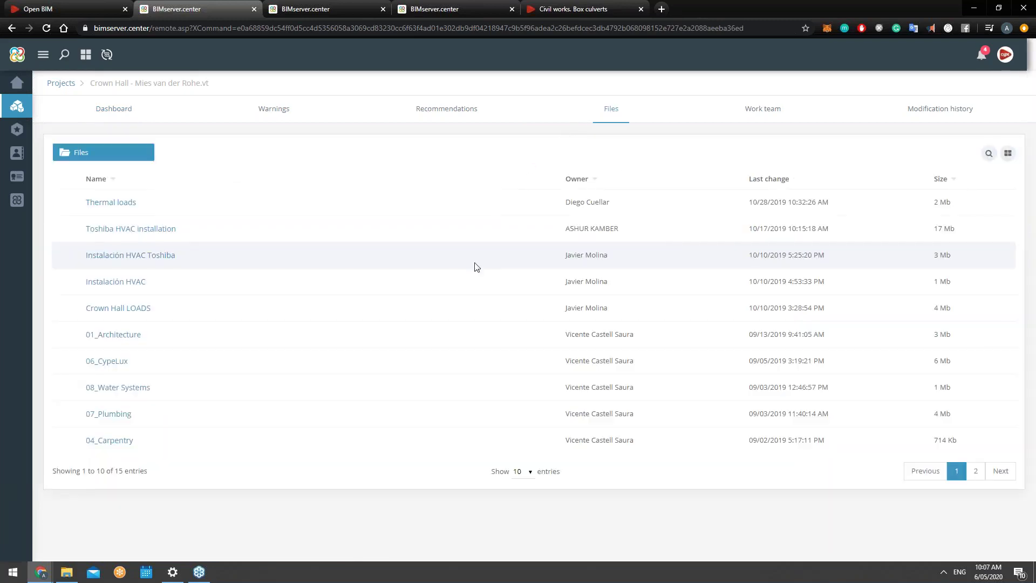
left_click(114, 181)
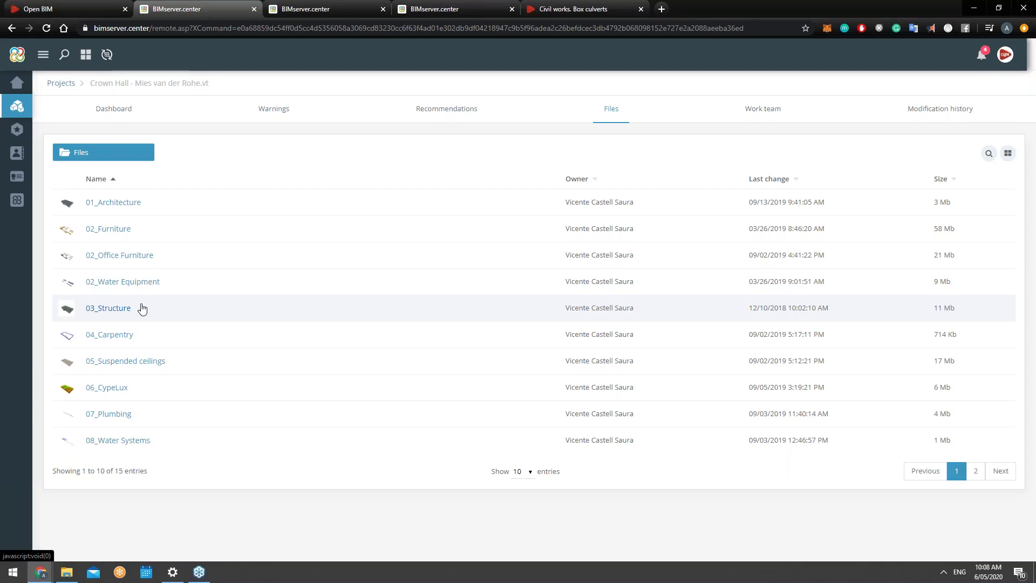
Browse the active projects gallery to examine the different building and structure projects
left_click(297, 12)
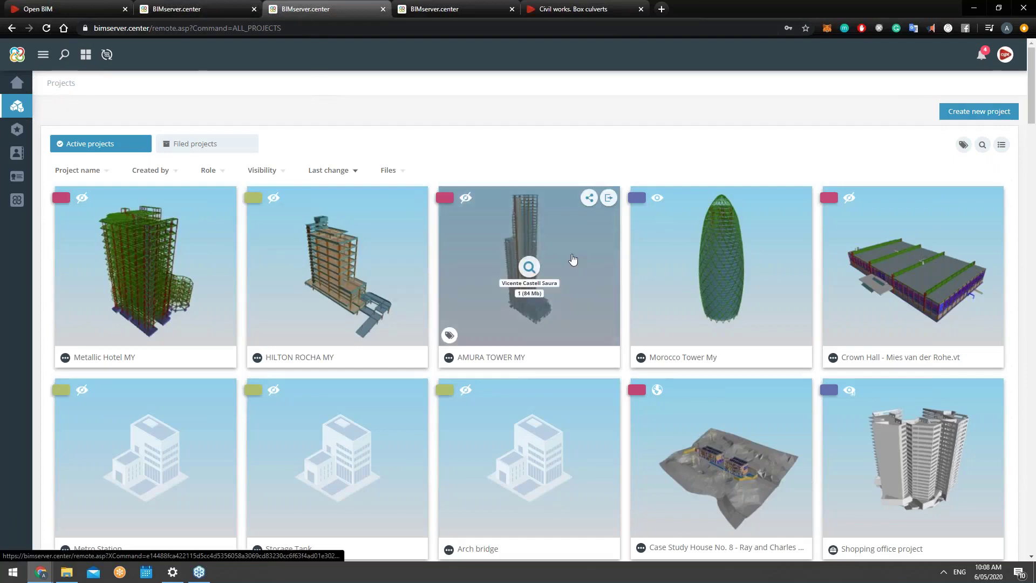
scroll(496, 215, "down", 1)
scroll(495, 204, "down", 1)
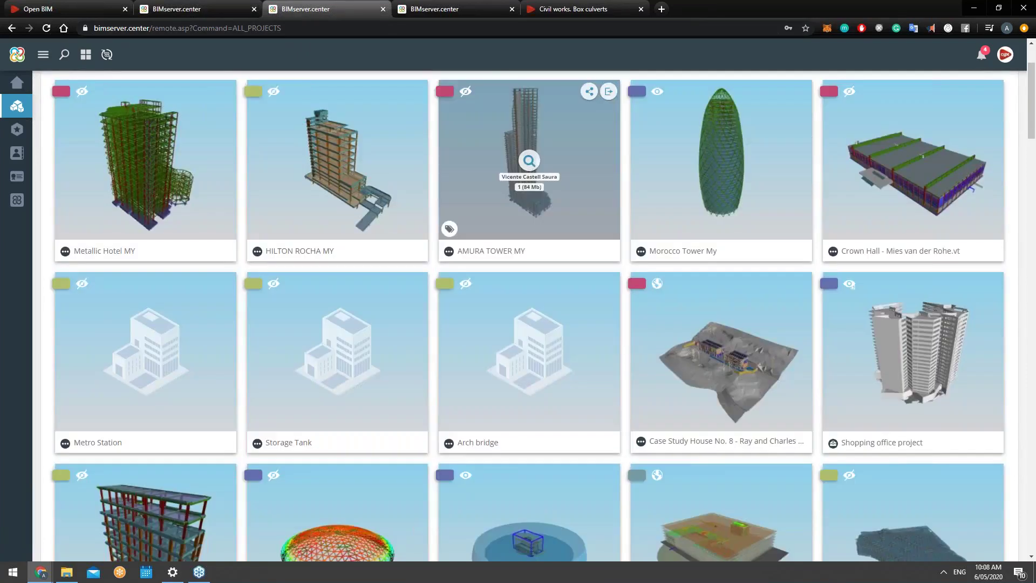
scroll(718, 351, "down", 1)
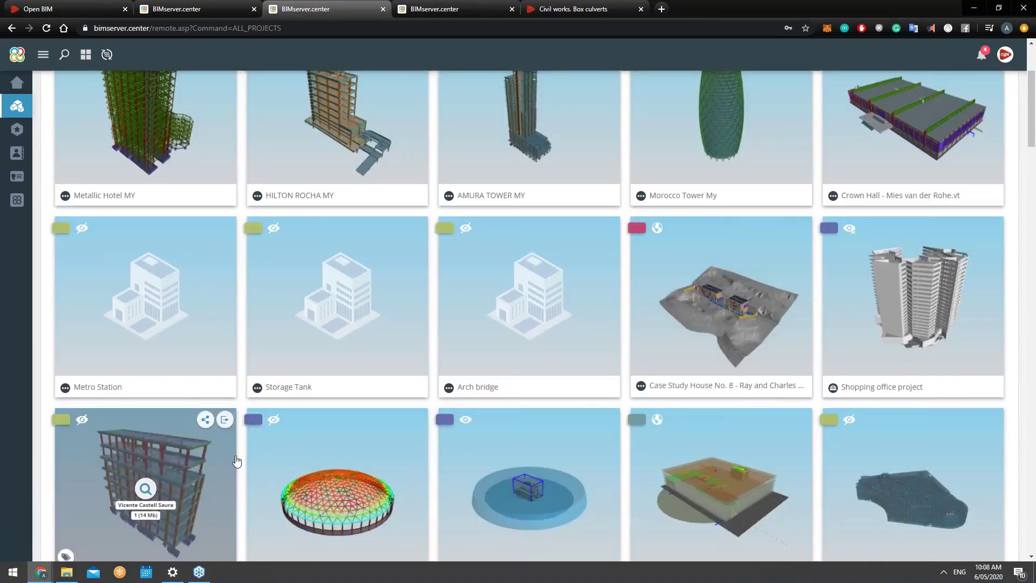
scroll(237, 460, "down", 1)
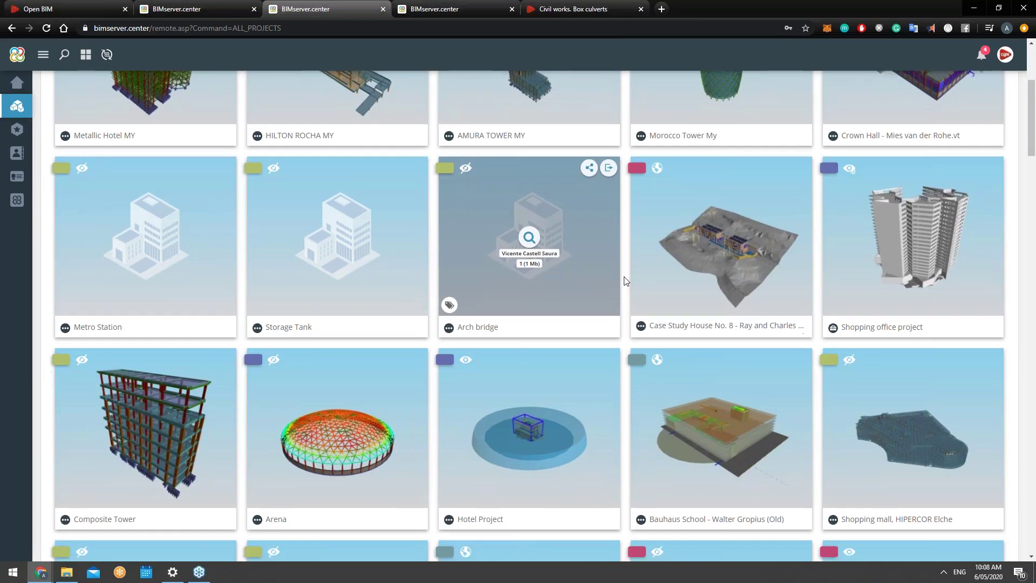
scroll(389, 392, "down", 1)
scroll(388, 392, "down", 1)
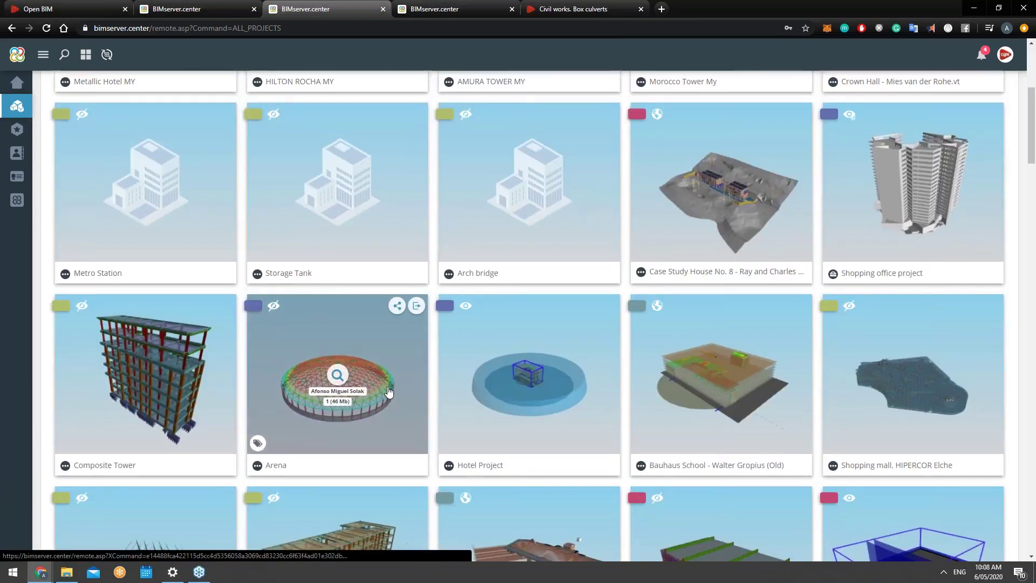
scroll(389, 393, "down", 4)
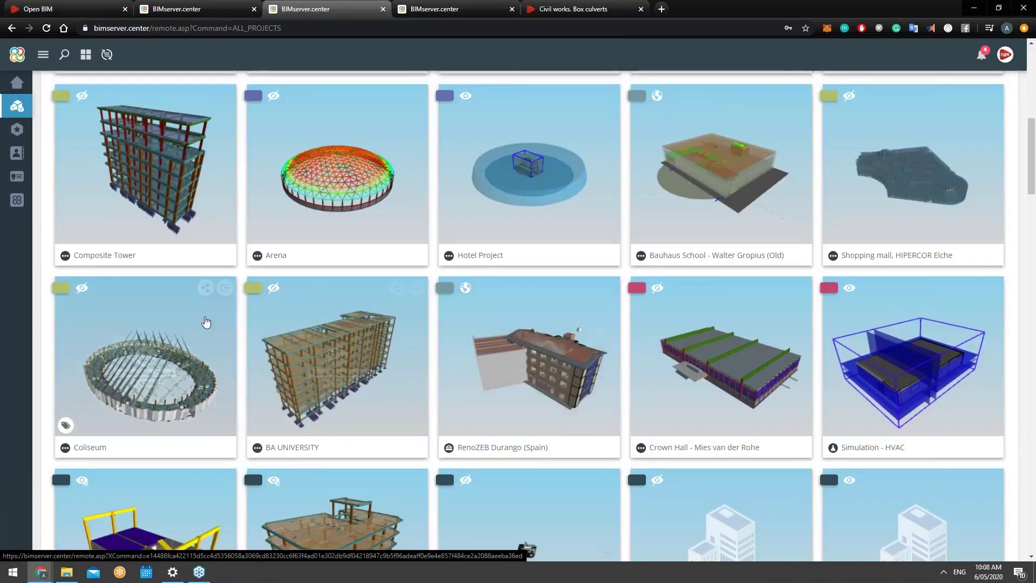
scroll(189, 362, "down", 2)
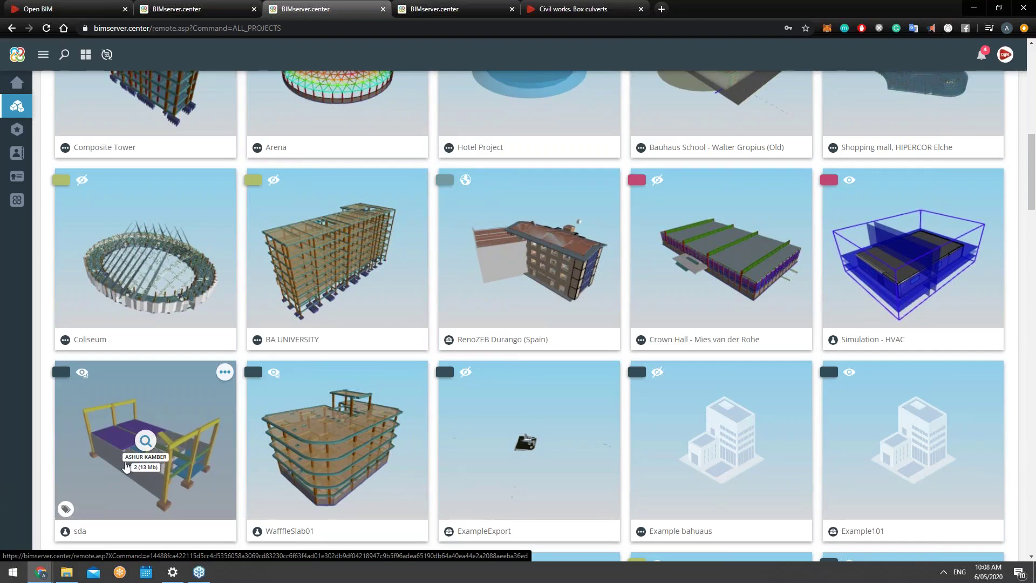
scroll(143, 462, "down", 1)
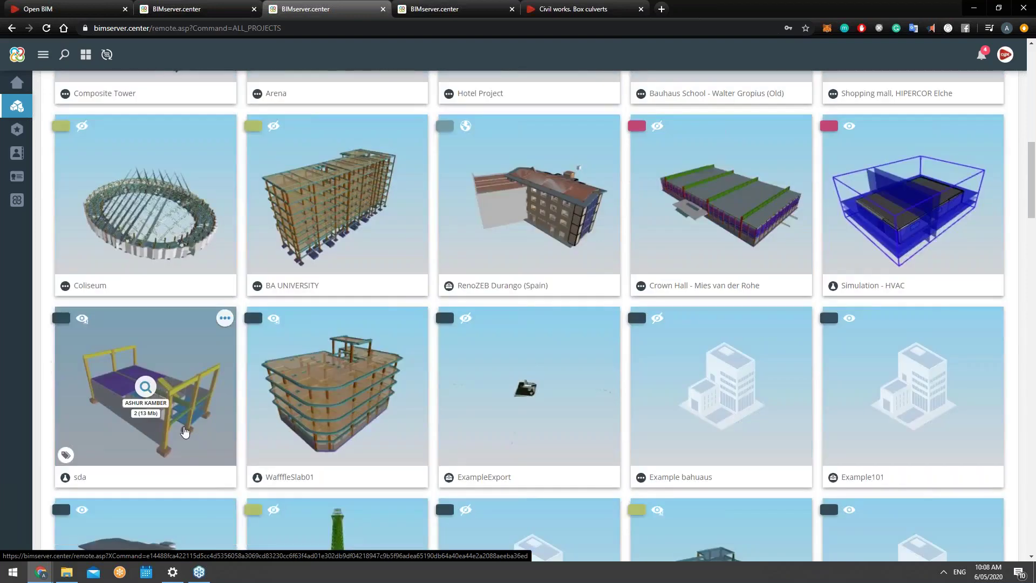
scroll(204, 425, "up", 8)
scroll(205, 425, "up", 4)
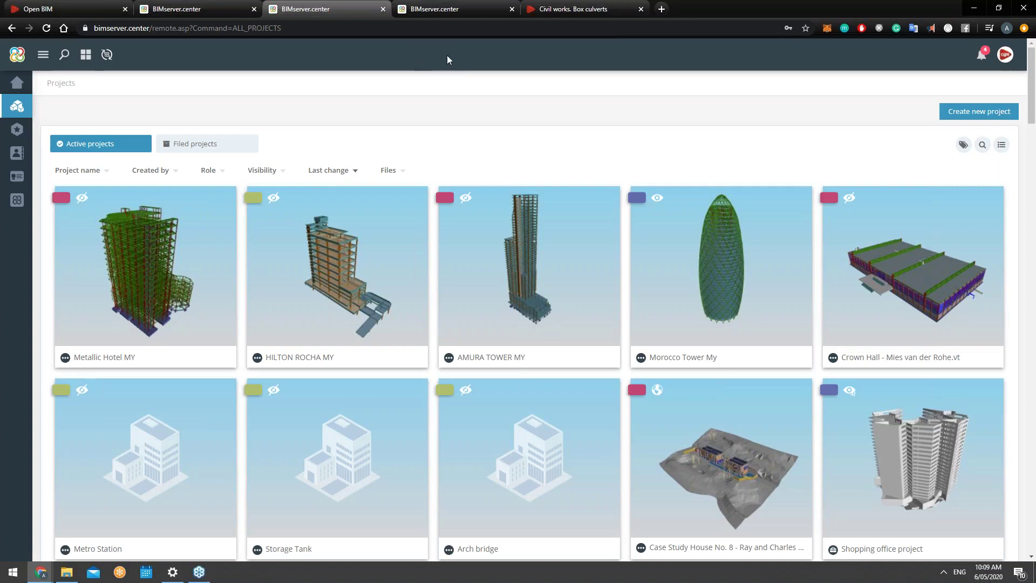
Switch to the BIMserver.center Store's application catalogue
left_click(446, 10)
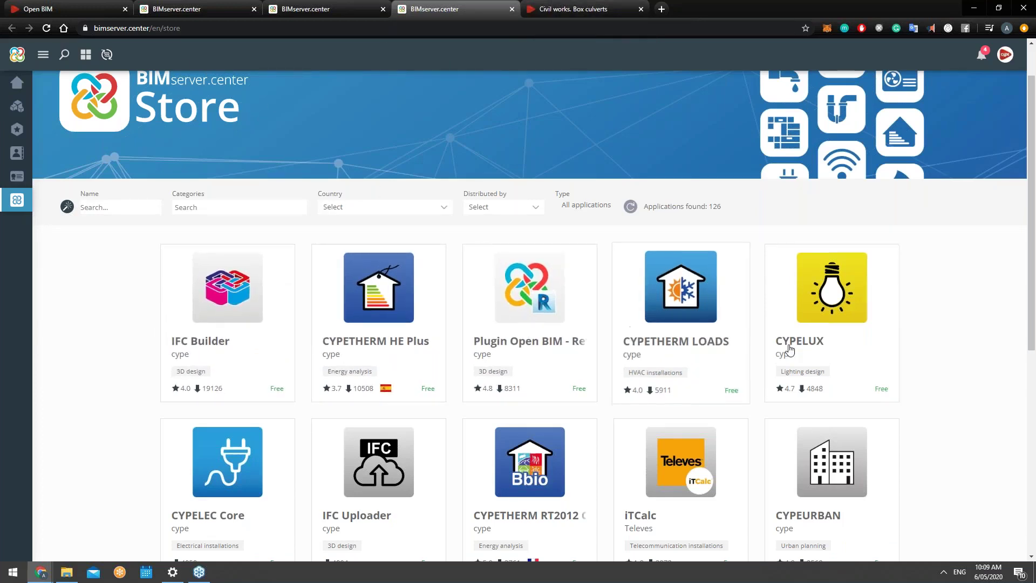
Examine the store's application catalogue alongside the Crown Hall file list and the Open BIM workflow flowchart
scroll(250, 293, "down", 1)
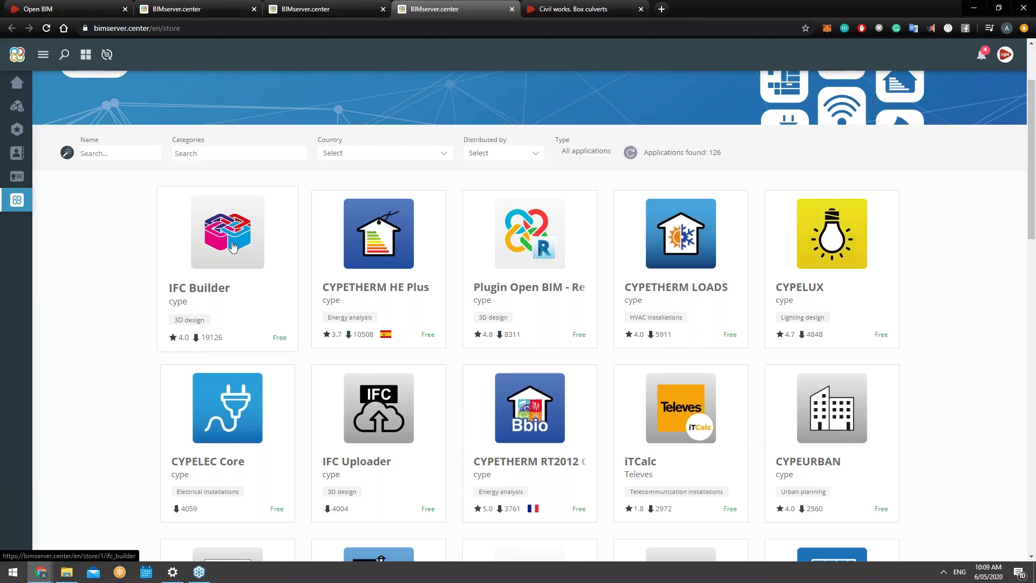
left_click(316, 13)
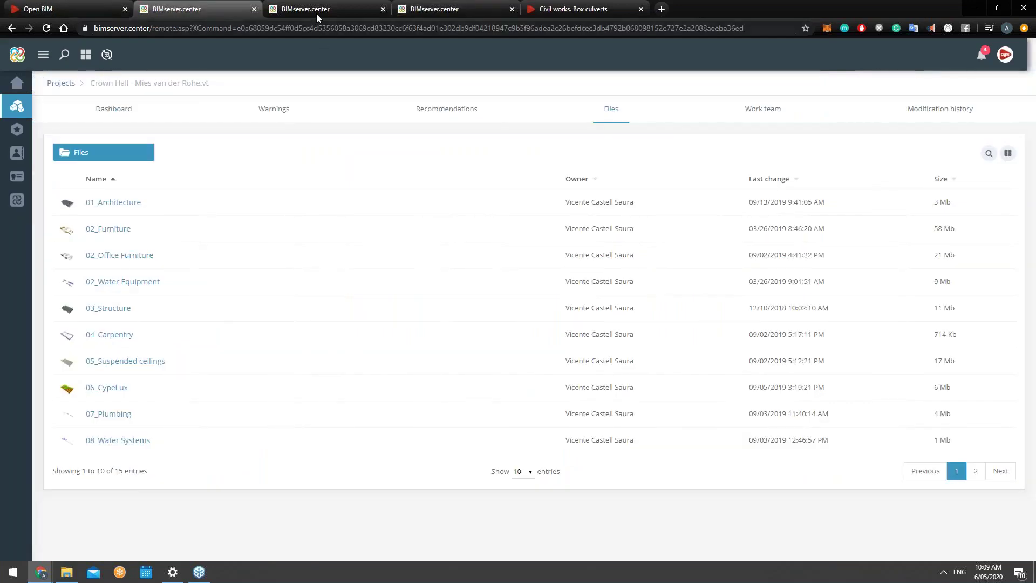
left_click(35, 9)
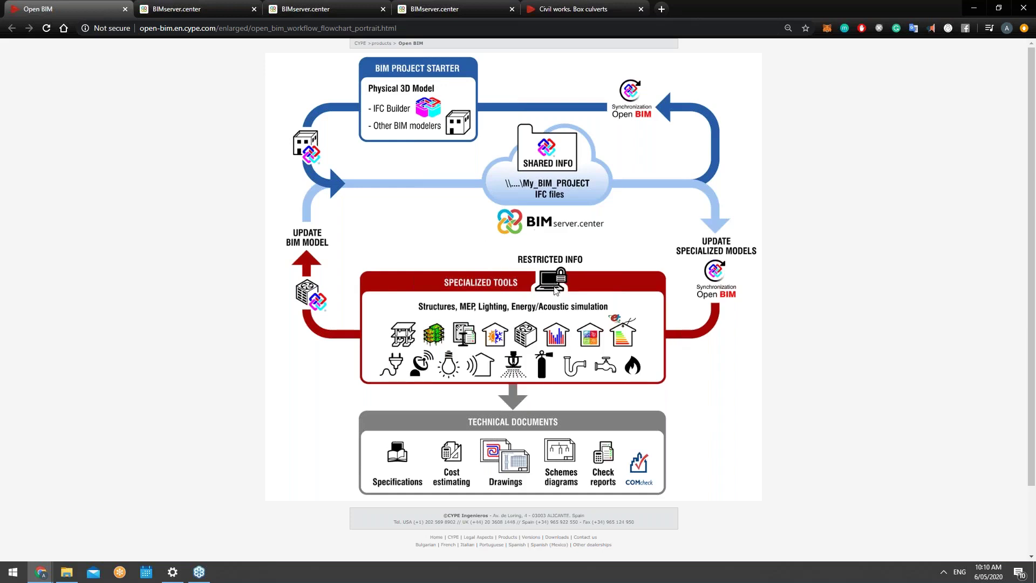
left_click(430, 7)
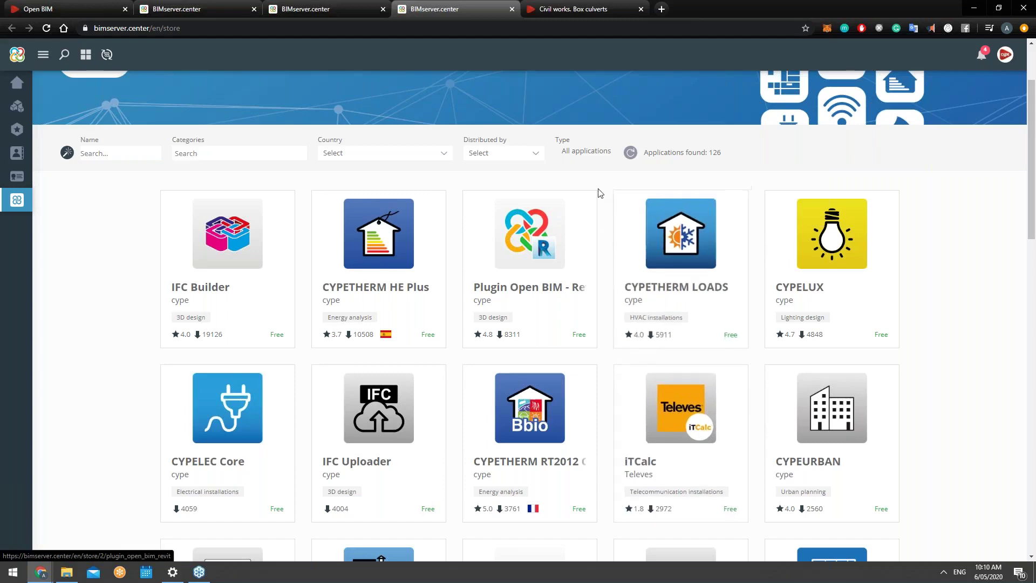
Switch to the Box culverts product page and read its introduction at a smaller page zoom
key("ctrl+Tab")
scroll(367, 312, "up", 15)
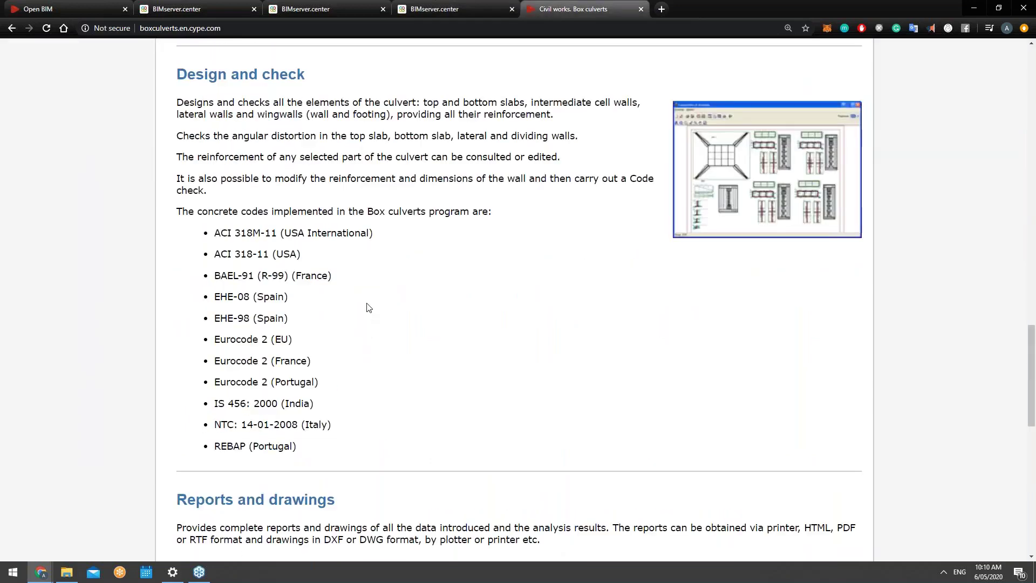
scroll(372, 303, "up", 10)
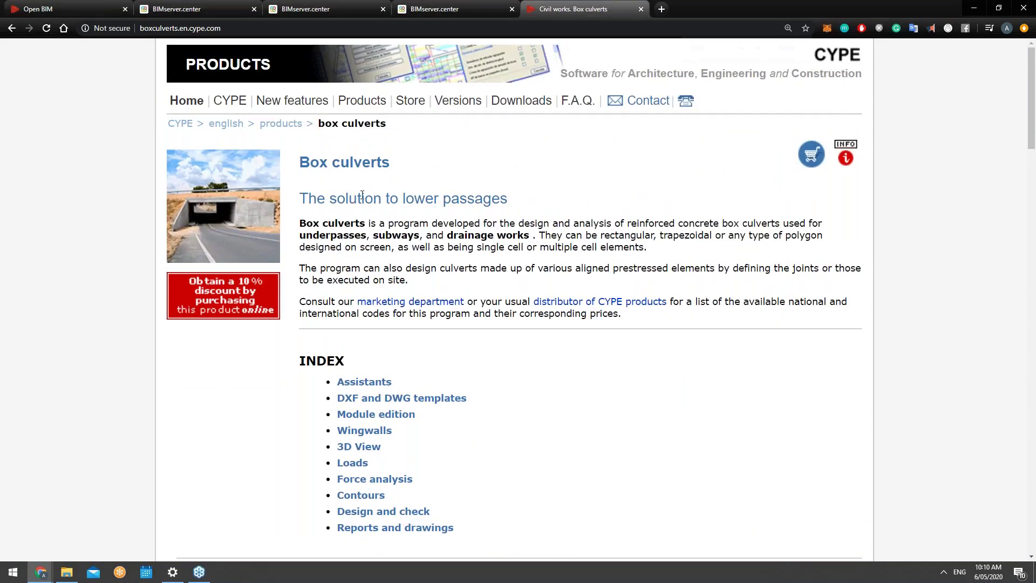
key("ctrl+minus")
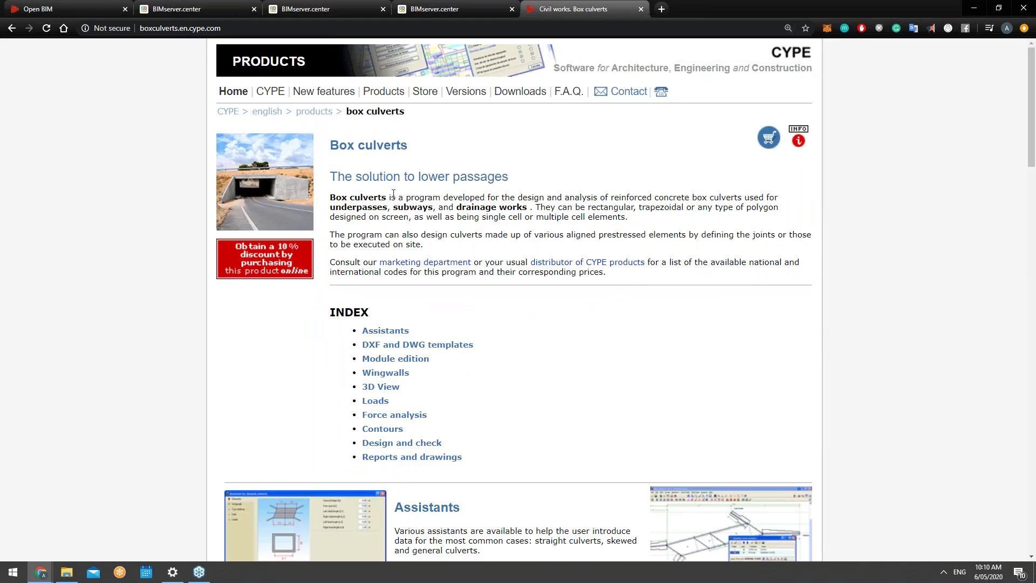
scroll(393, 194, "down", 1)
scroll(394, 193, "up", 1)
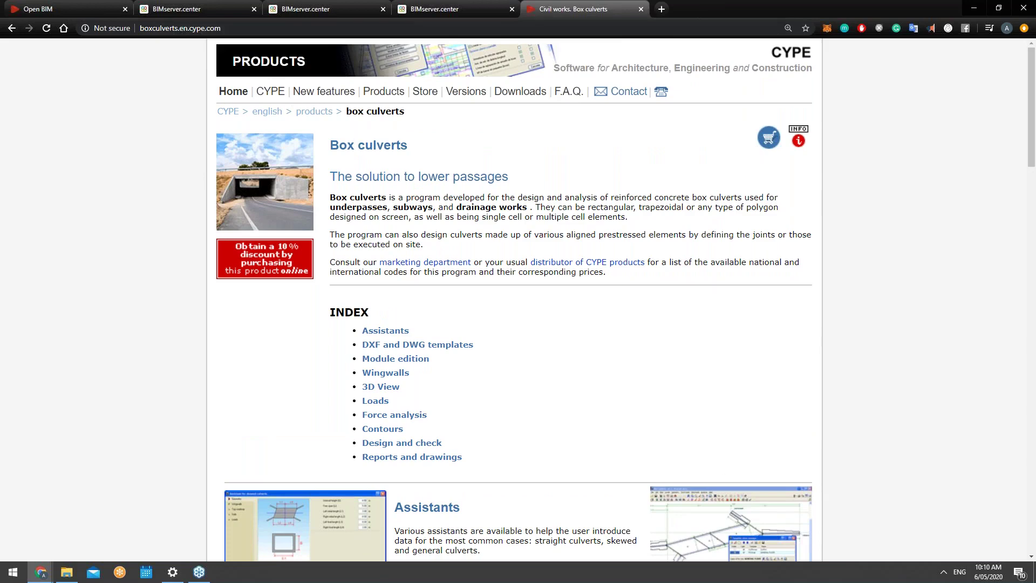
Review the Box culverts feature sections from the index through assistants, templates, module edition, wingwalls, 3D view, loads and force analysis
scroll(443, 246, "down", 1)
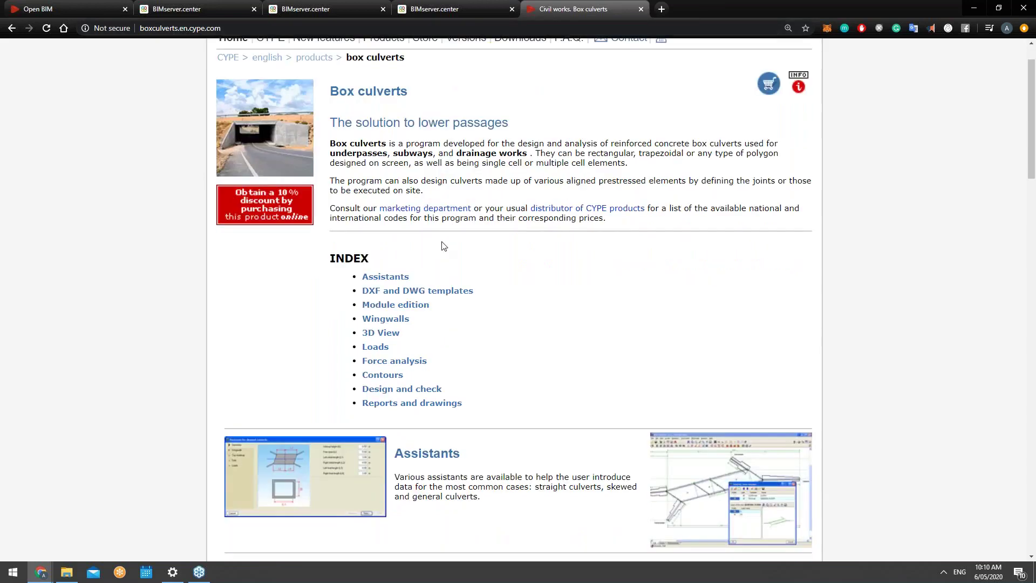
scroll(443, 246, "down", 2)
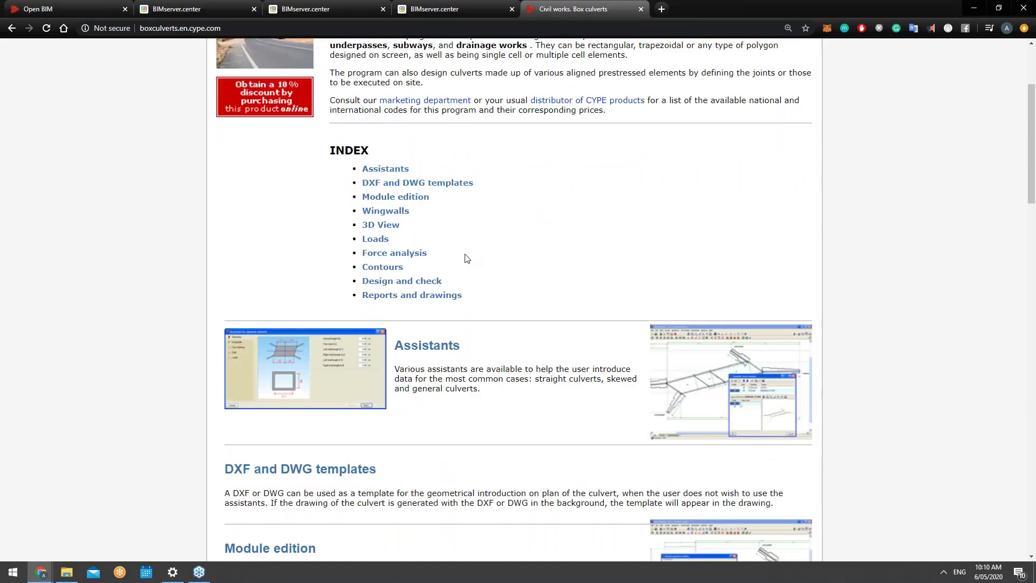
scroll(519, 257, "down", 2)
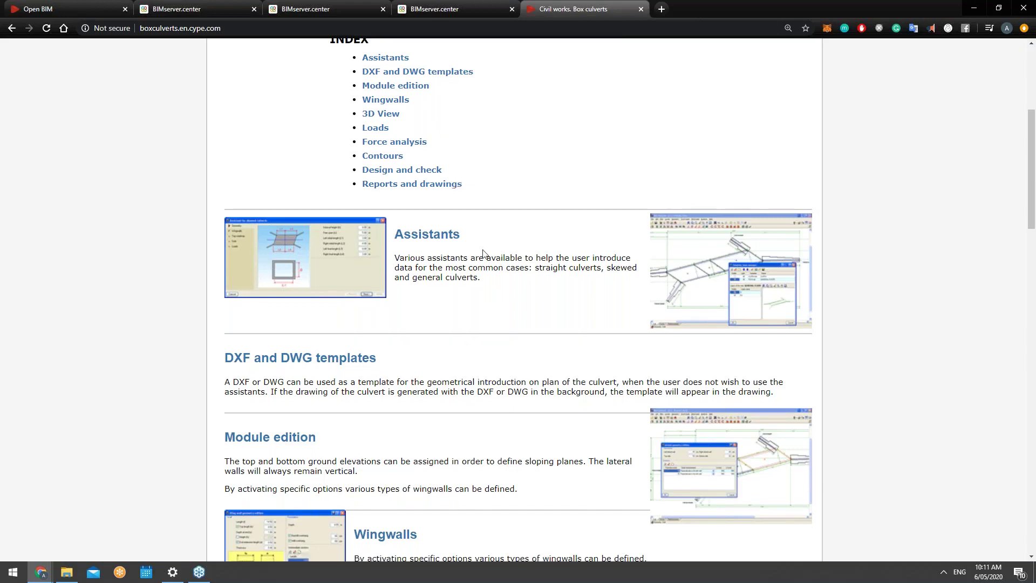
scroll(433, 218, "down", 1)
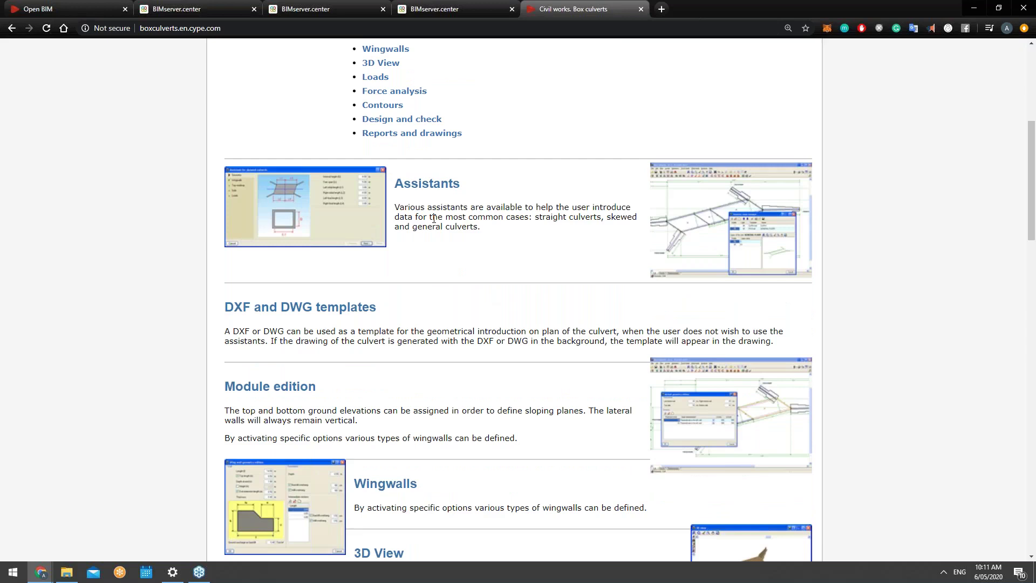
scroll(431, 222, "down", 1)
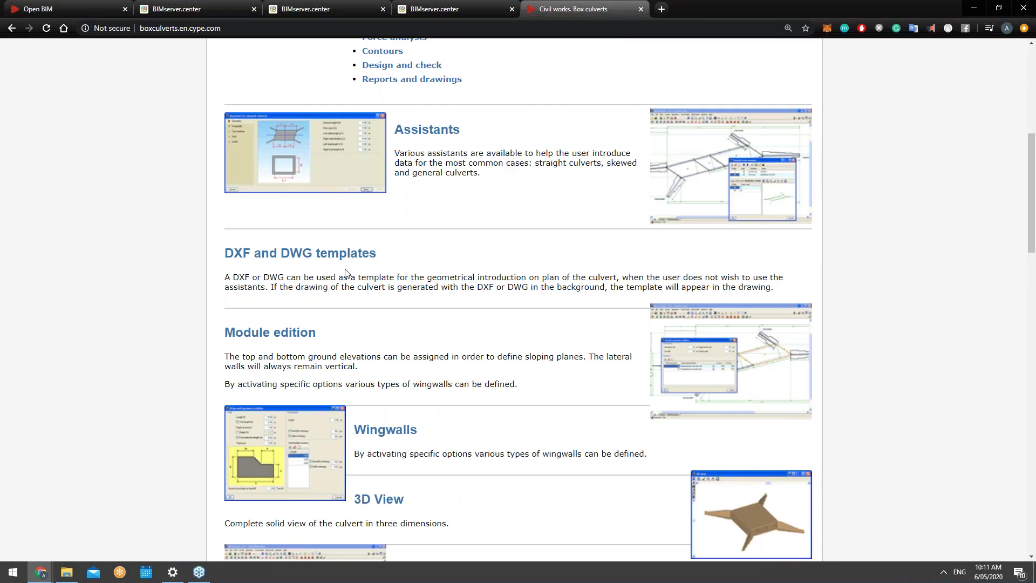
scroll(345, 272, "down", 2)
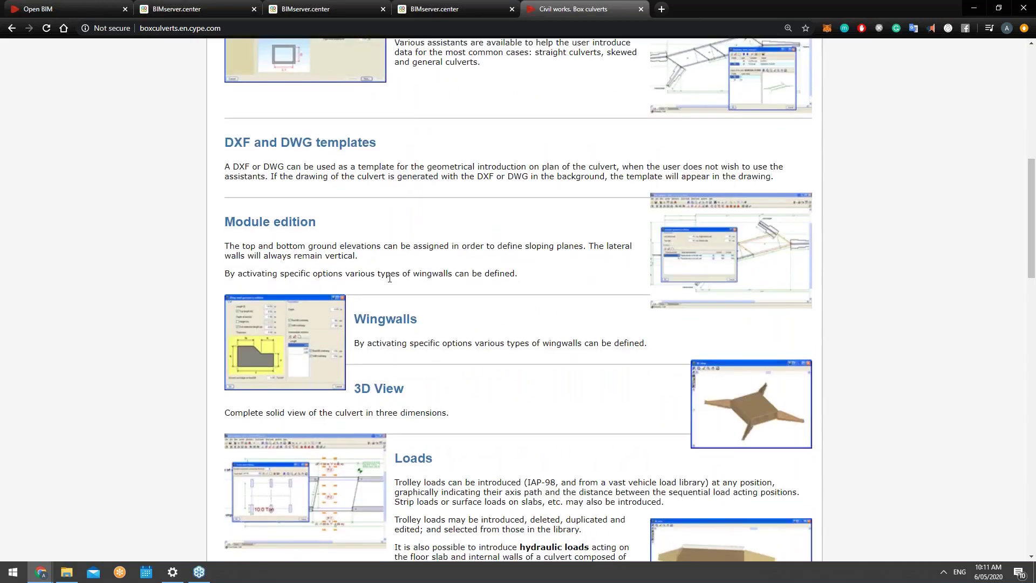
scroll(389, 277, "down", 2)
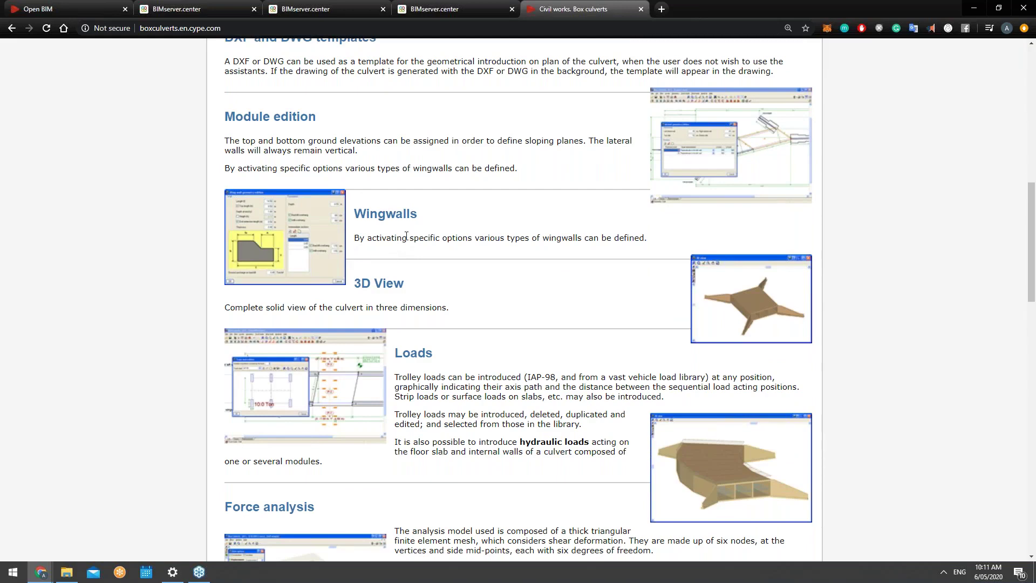
scroll(406, 237, "down", 2)
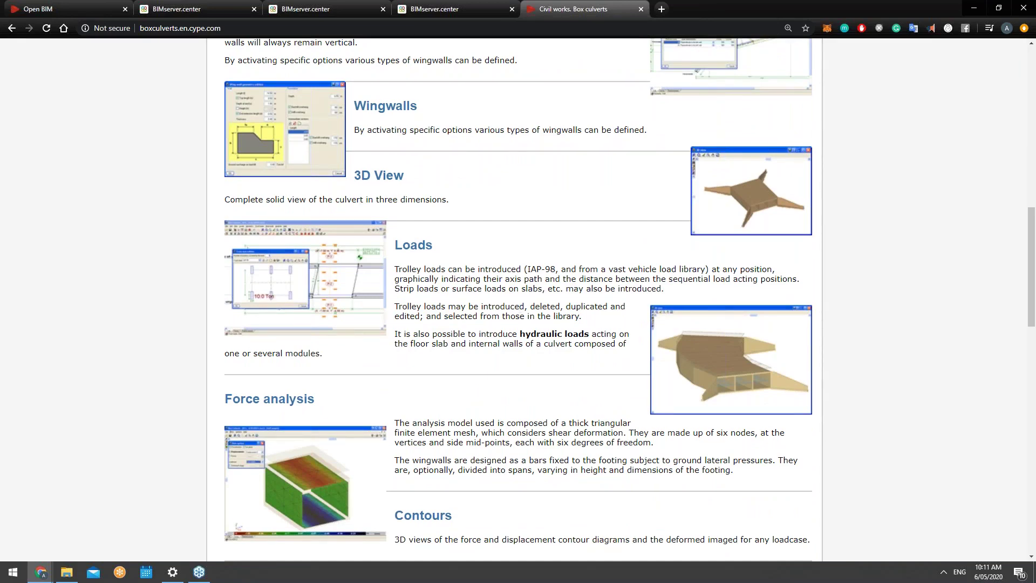
Examine the Design and check section and highlight its list of implemented concrete codes
scroll(518, 299, "down", 8)
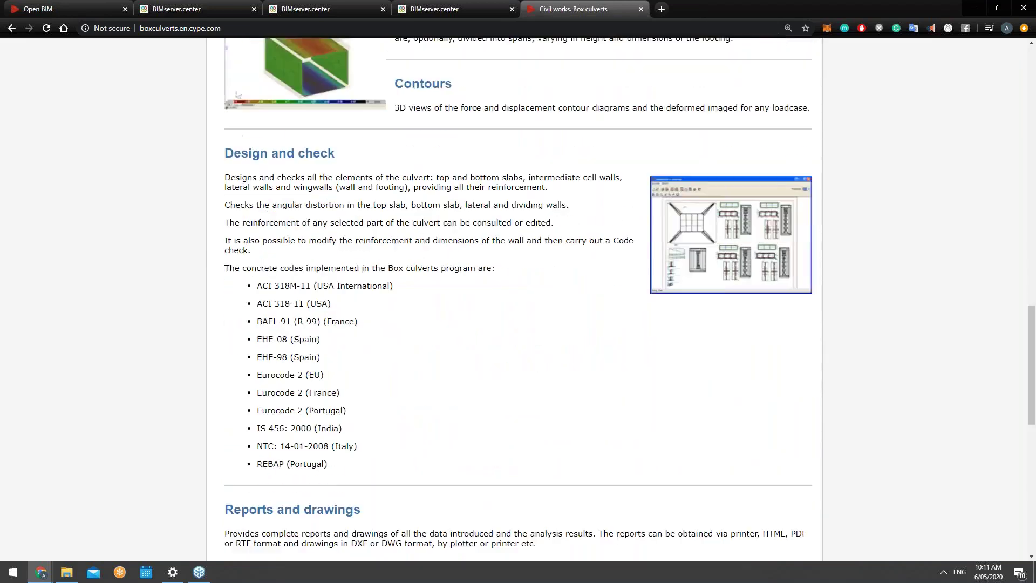
scroll(516, 302, "down", 1)
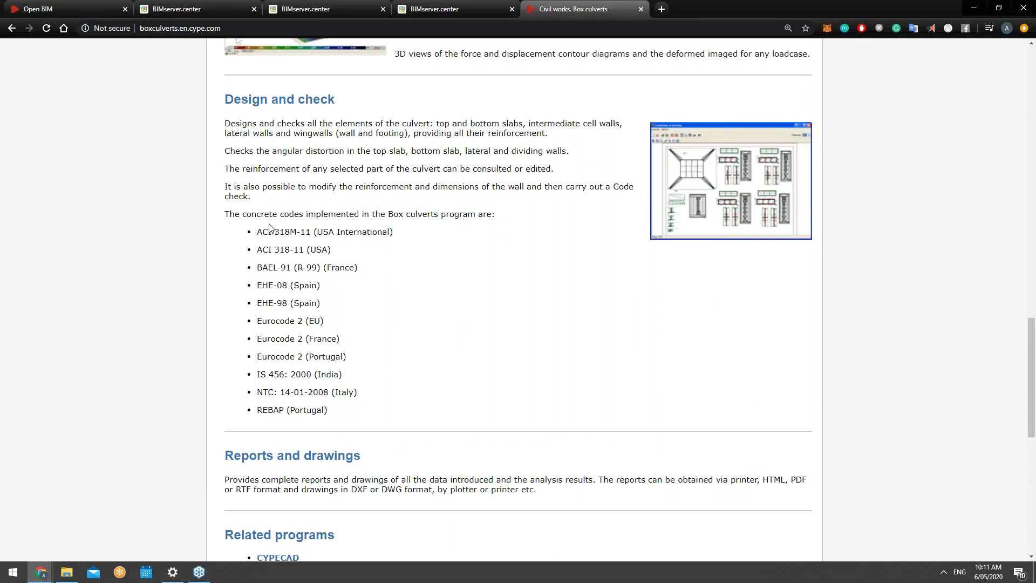
left_click_drag(257, 232, 348, 413)
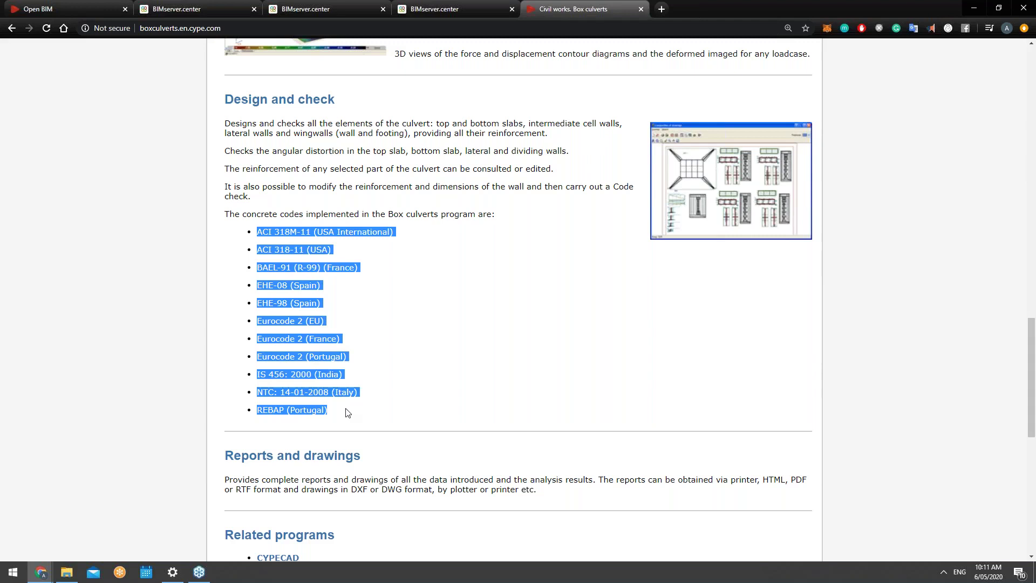
left_click(348, 413)
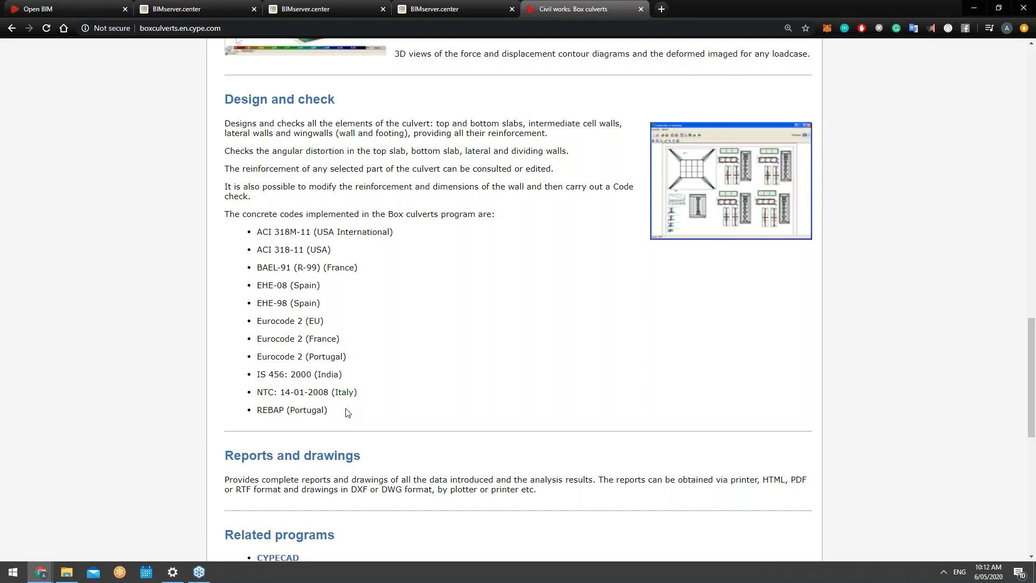
Read the Reports and drawings and Related programs sections, then return to the beginning of the Box culverts page
scroll(350, 394, "down", 1)
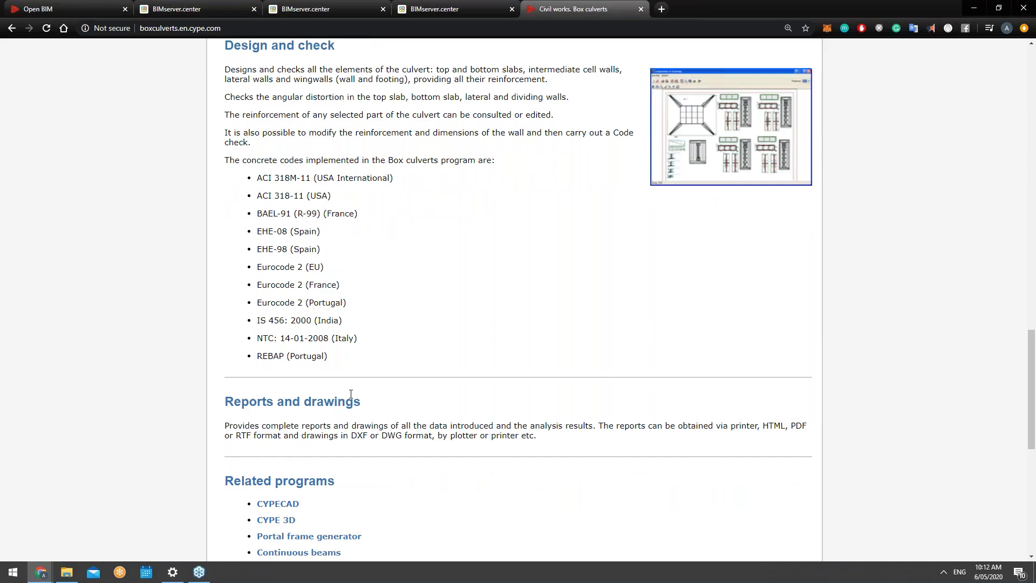
scroll(358, 387, "down", 1)
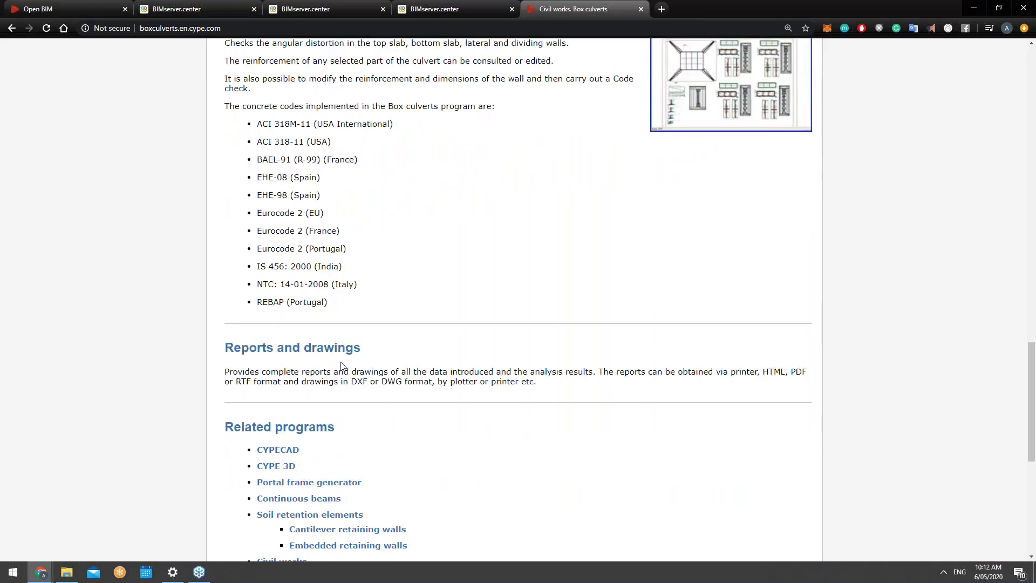
scroll(342, 366, "down", 1)
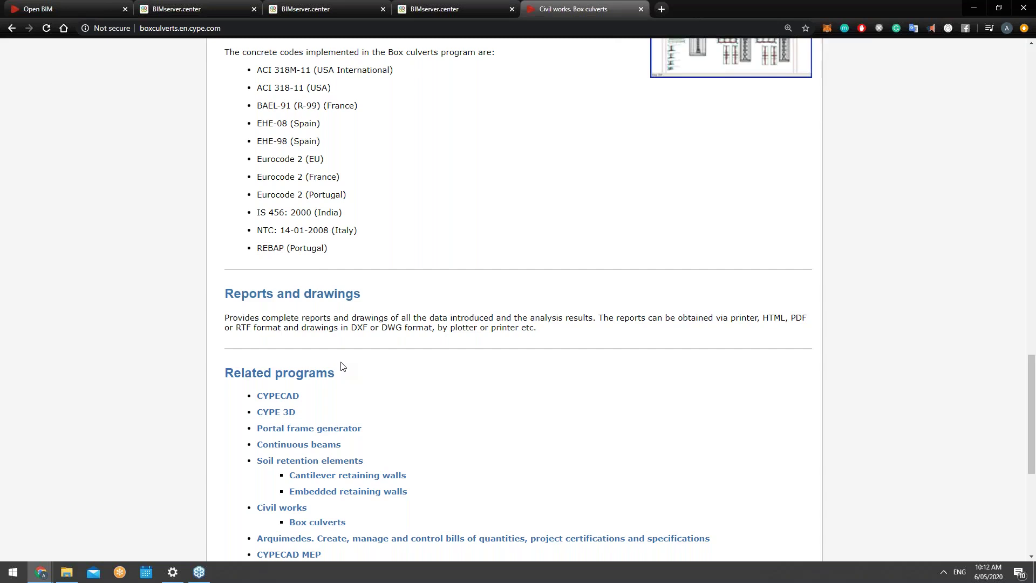
scroll(341, 366, "down", 3)
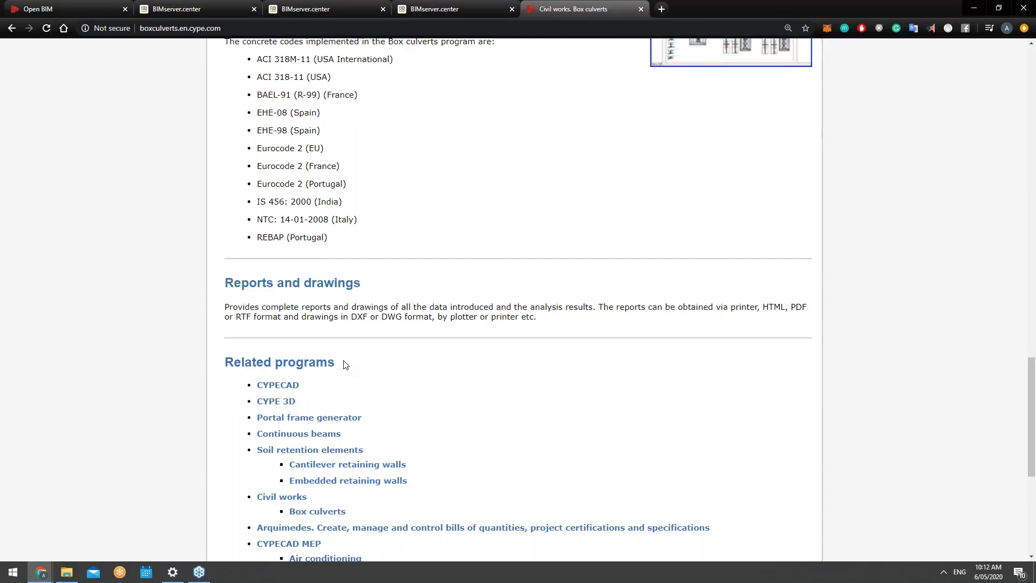
scroll(347, 363, "up", 2)
scroll(349, 355, "up", 5)
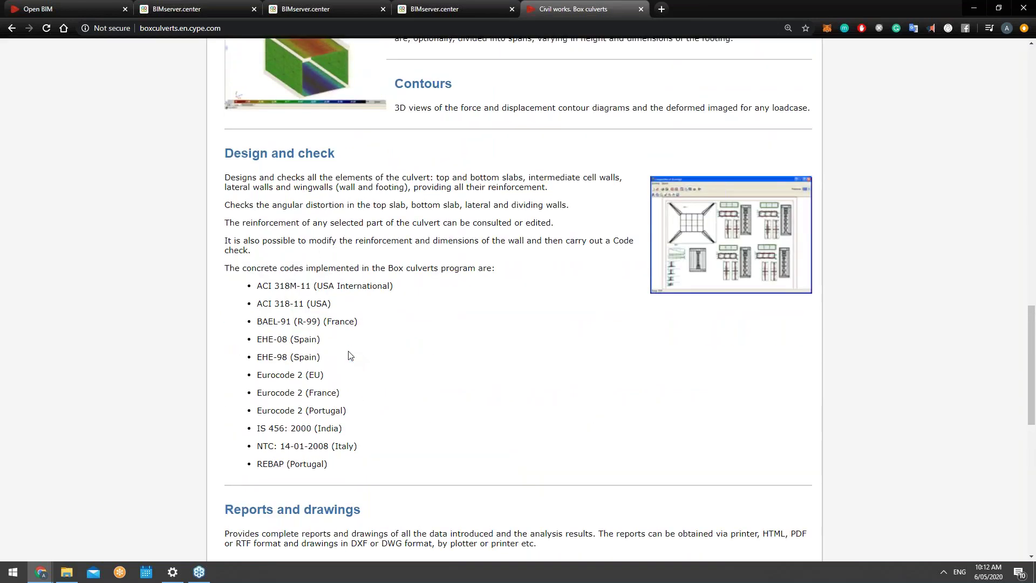
scroll(349, 354, "up", 15)
scroll(349, 356, "up", 6)
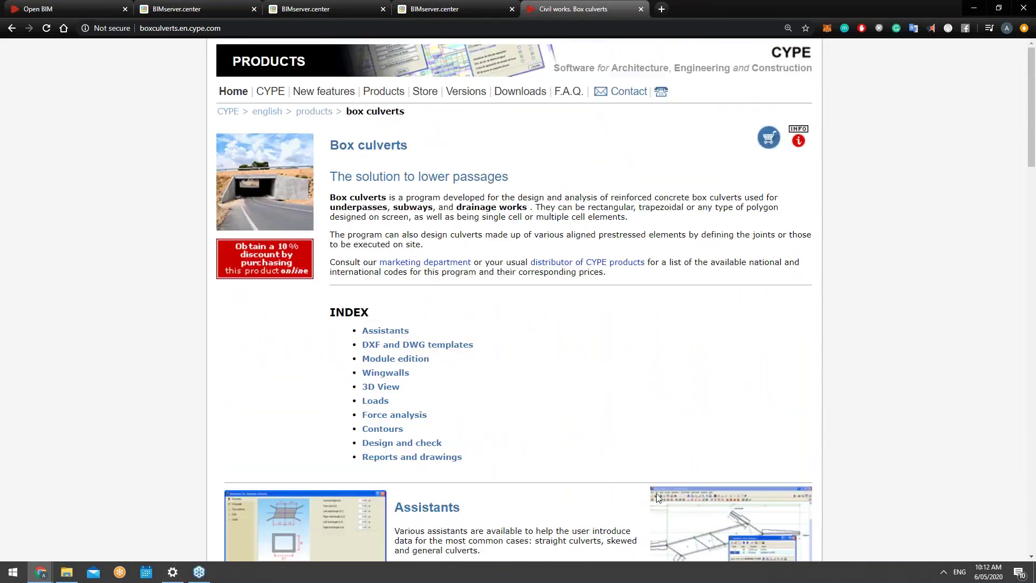
Open the CYPE 2020 launcher, start the Box culverts program from the Structures group and accept the time-limited version notice
left_click(943, 571)
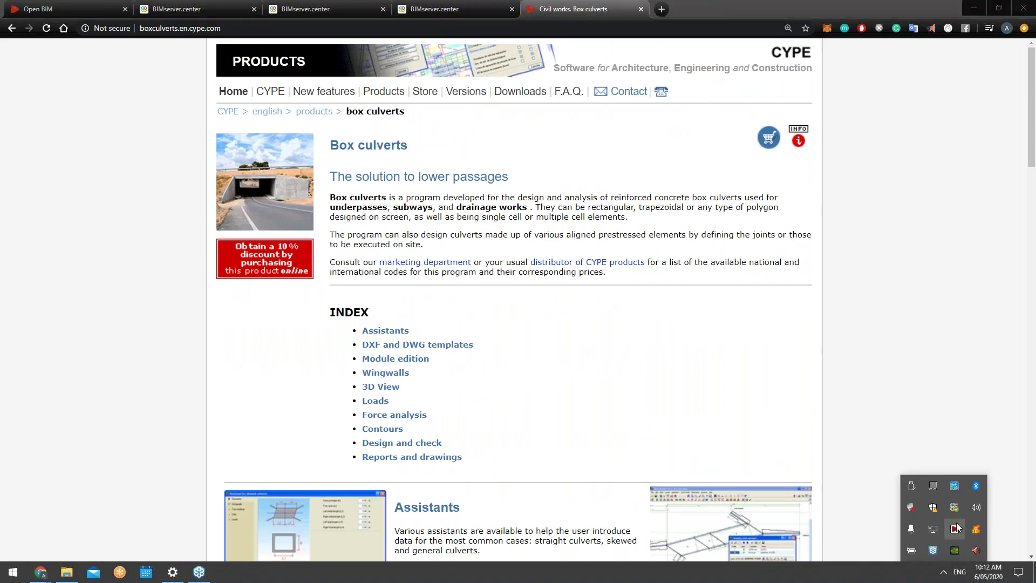
left_click(954, 531)
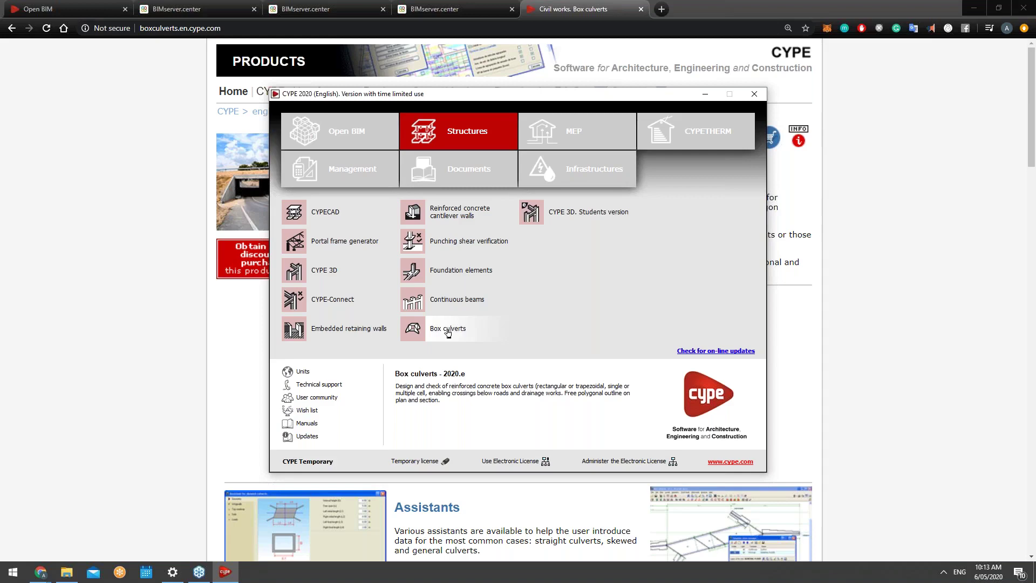
left_click(447, 330)
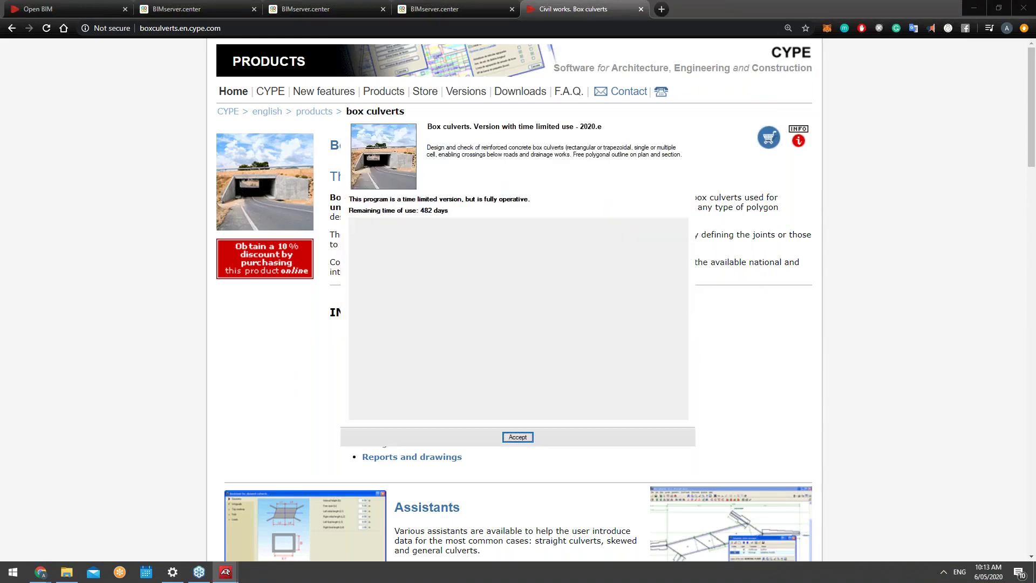
left_click(517, 436)
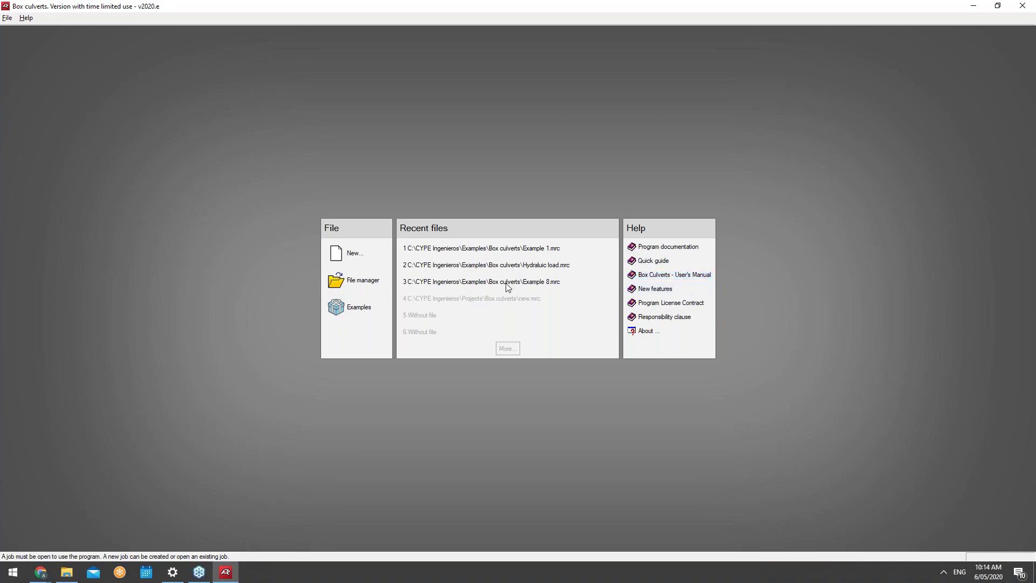
Create a new project with the file name ExampleWebinar and the description BoxCulver
left_click(376, 254)
key("BackSpace")
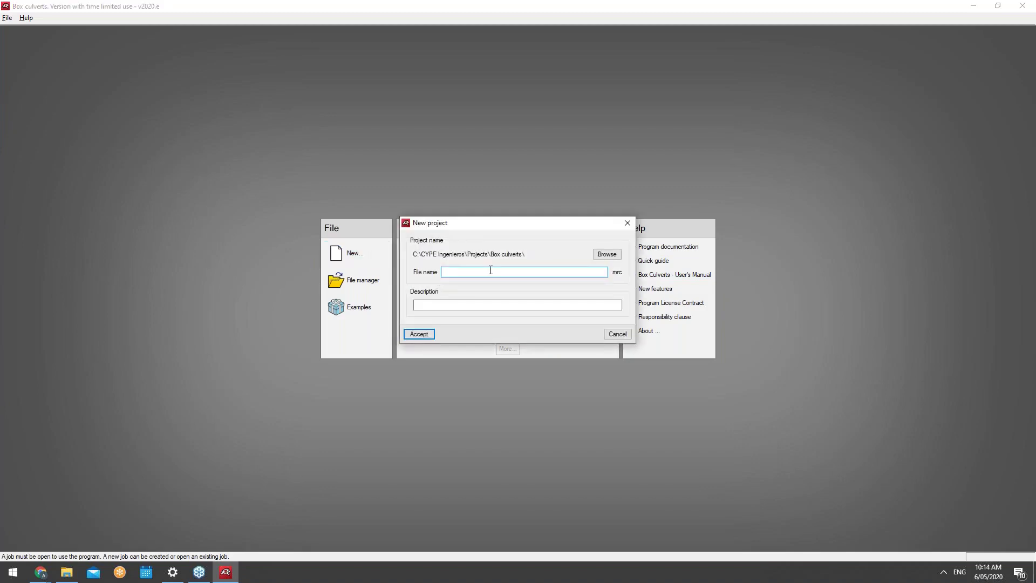
type("ExampleWebinar")
key("Tab")
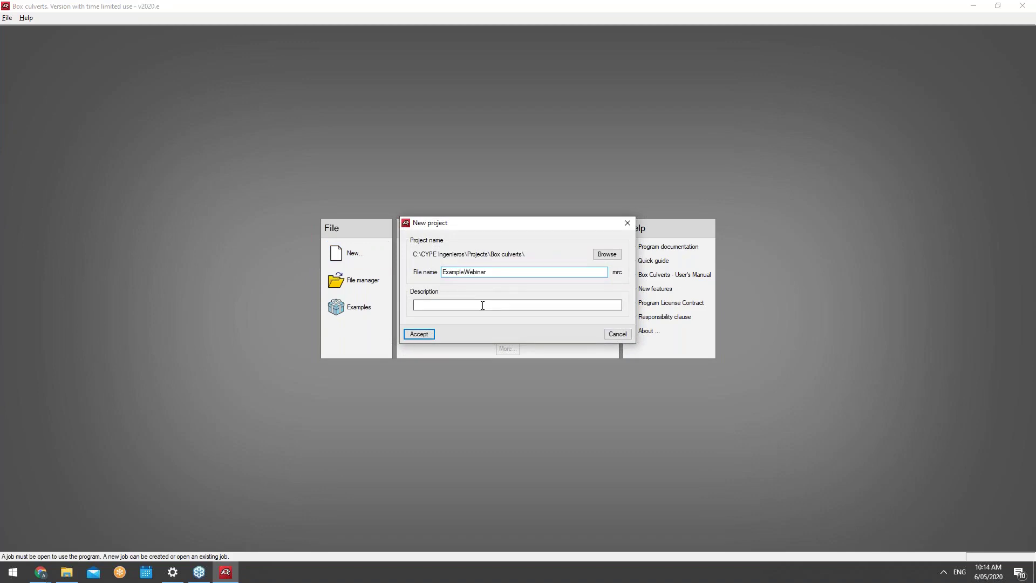
type("BOxCulverty")
key("BackSpace")
key("BackSpace")
key("BackSpace")
key("BackSpace")
key("BackSpace")
key("BackSpace")
key("BackSpace")
key("BackSpace")
key("BackSpace")
key("BackSpace")
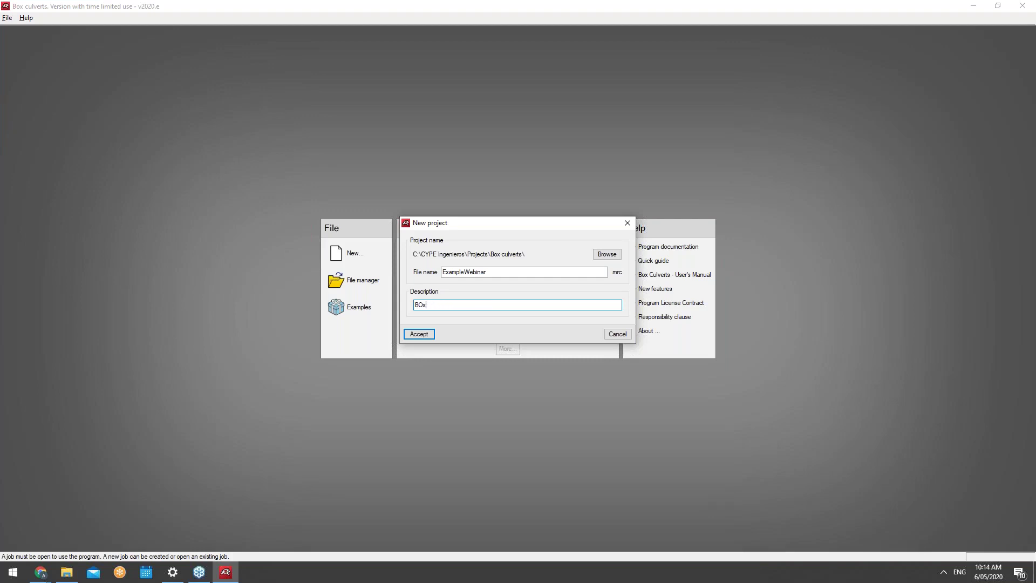
type("oxCulver")
left_click(419, 333)
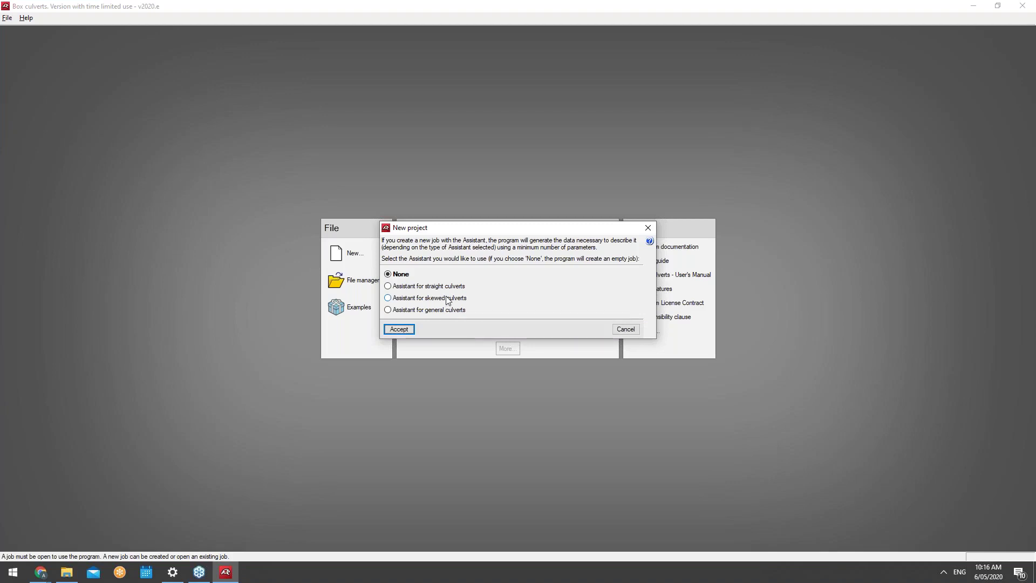
Choose the assistant for skewed culverts for the new project, then reposition and enlarge the assistant window
left_click(447, 299)
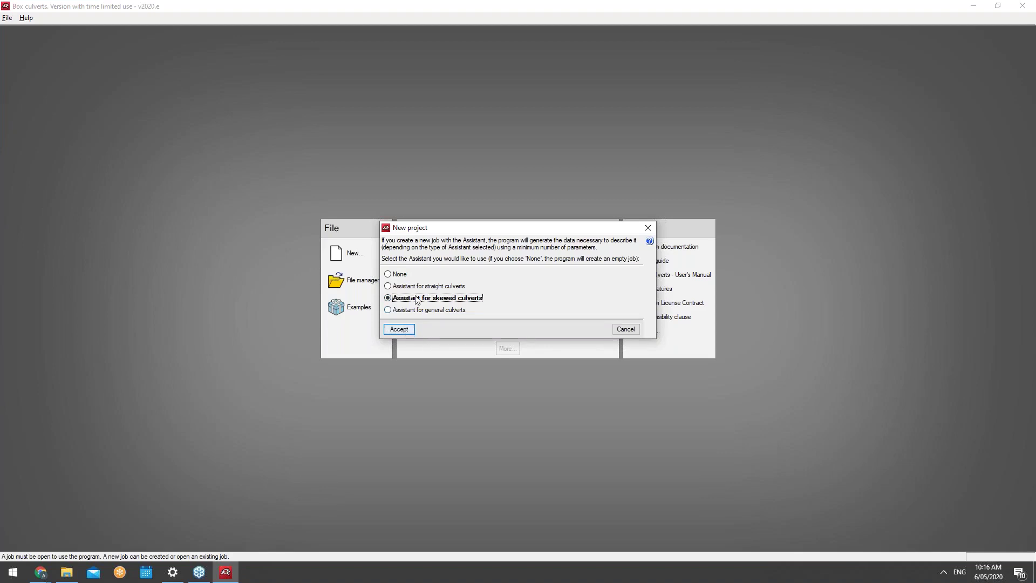
left_click(402, 329)
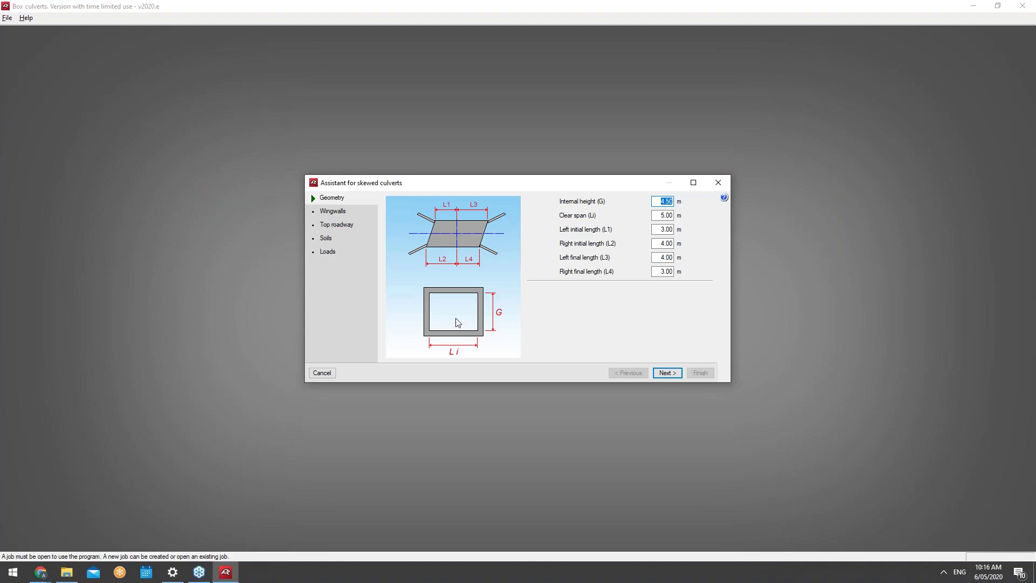
left_click_drag(588, 186, 473, 134)
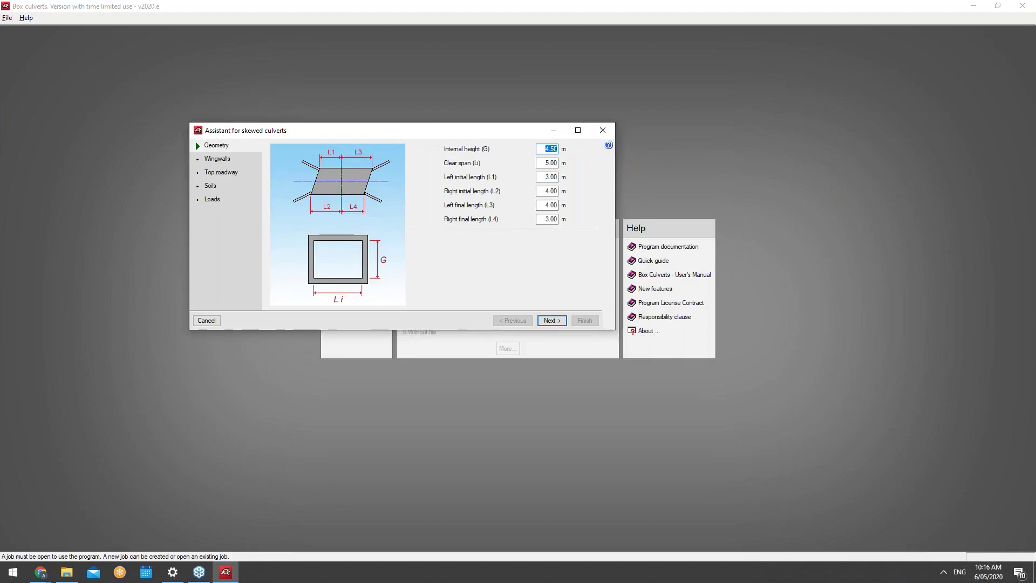
left_click_drag(614, 332, 787, 423)
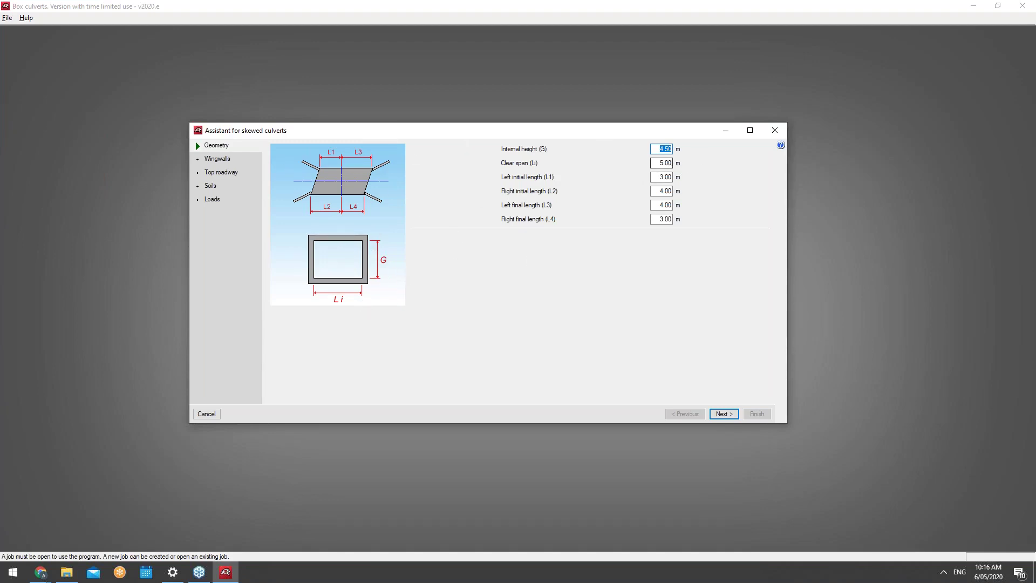
Set the culvert's internal height to 5 m and clear span to 6 m, and continue to the wingwall settings
type("5")
key("Tab")
type("6")
left_click(661, 191)
left_click(659, 205)
left_click(723, 413)
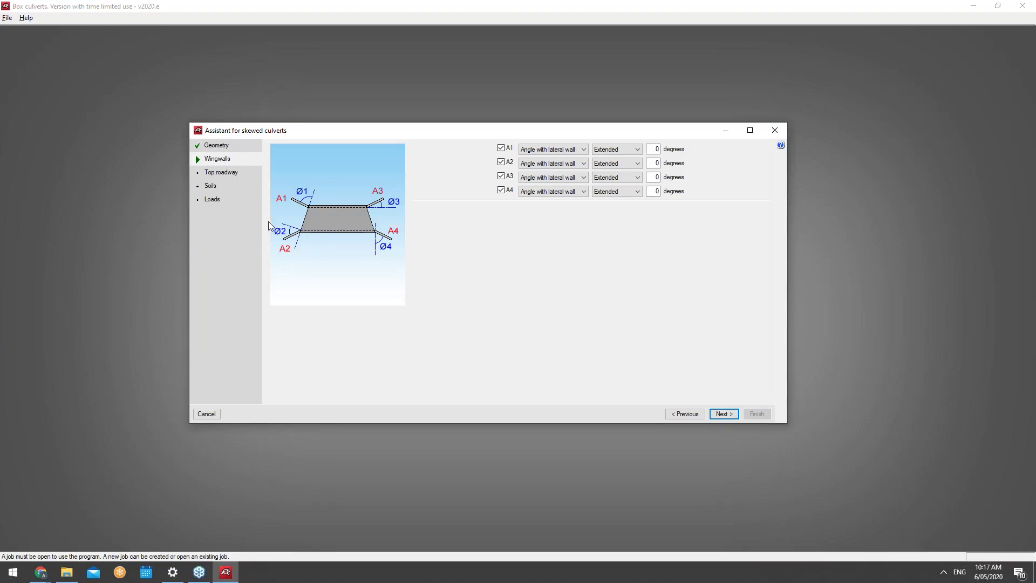
Define wingwalls A1 to A4 by their angle with the lateral wall, each set to 45 degrees
left_click(542, 151)
left_click(539, 166)
left_click(550, 150)
left_click(551, 160)
left_click(653, 149)
type("45")
key("Tab")
type("45")
key("Tab")
type("45")
key("Tab")
type("45")
Try the Perpendicular option for wingwall A4 and switch it back to Extended
left_click(637, 192)
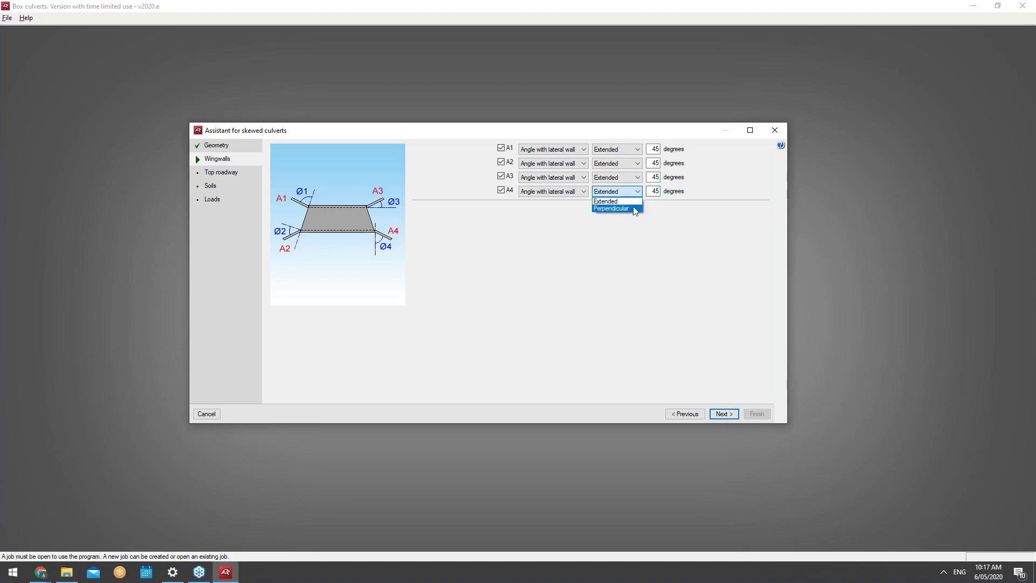
left_click(633, 209)
left_click(629, 193)
left_click(627, 202)
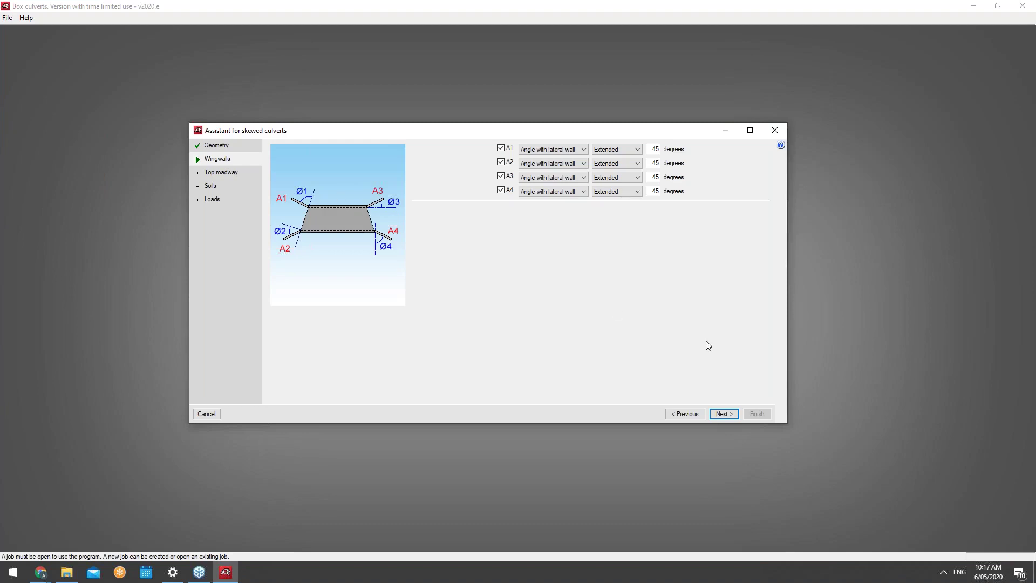
Set the top roadway's axis coordinate to 0.5 m, its angle to 8 degrees and its width to 6.2 m
left_click(732, 415)
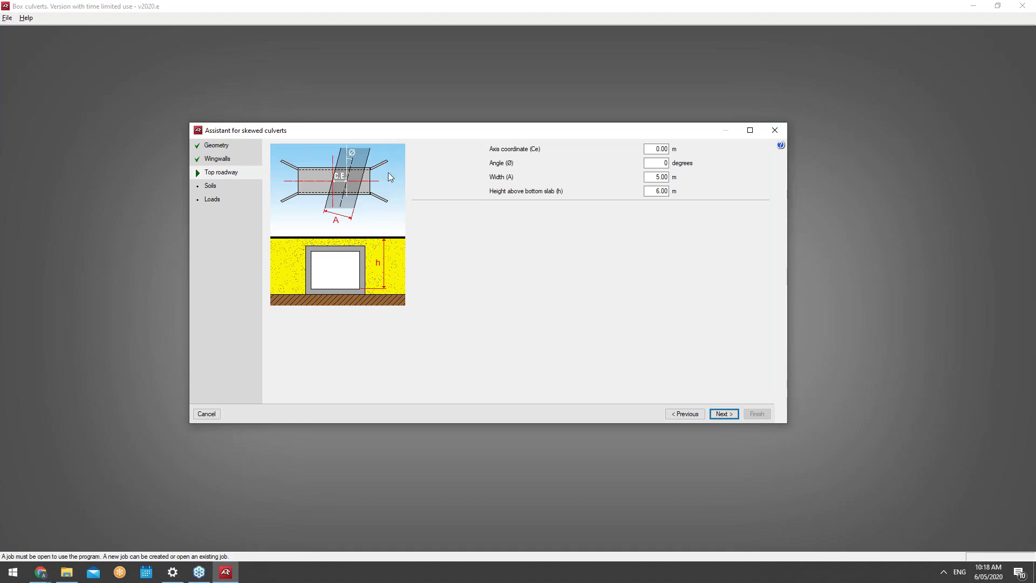
left_click(656, 149)
type("0.5")
key("Tab")
type("8")
key("Tab")
type("6.2")
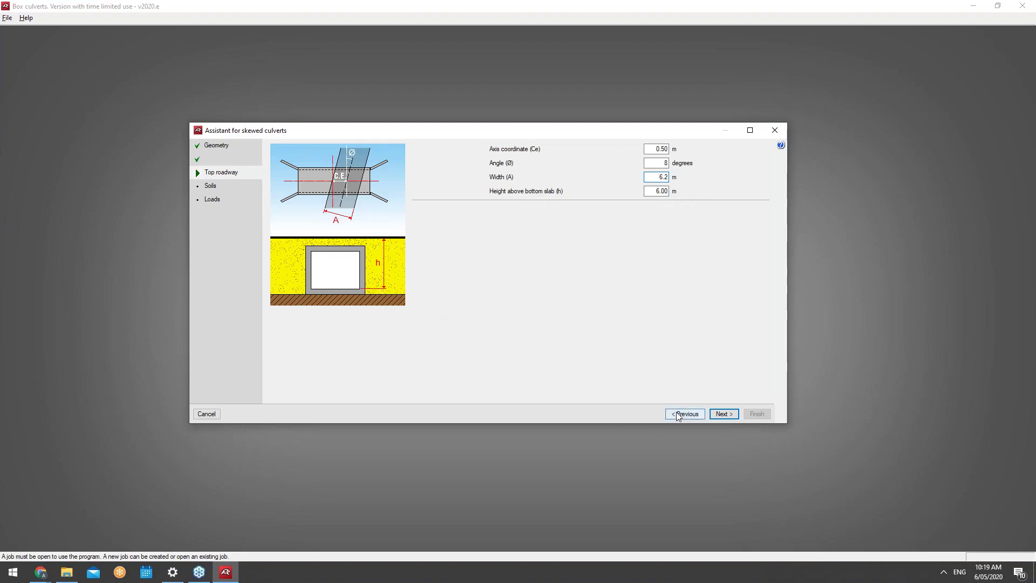
Review the culvert geometry, then set the roadway's height above the bottom slab to 7 m and continue to the soil settings
left_click(700, 414)
left_click(696, 416)
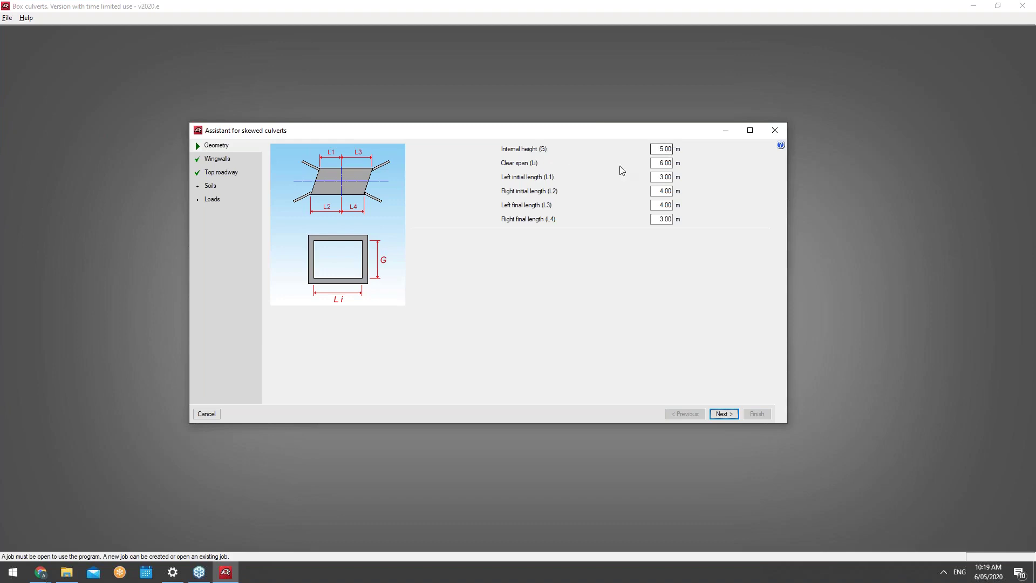
left_click(725, 414)
left_click(697, 414)
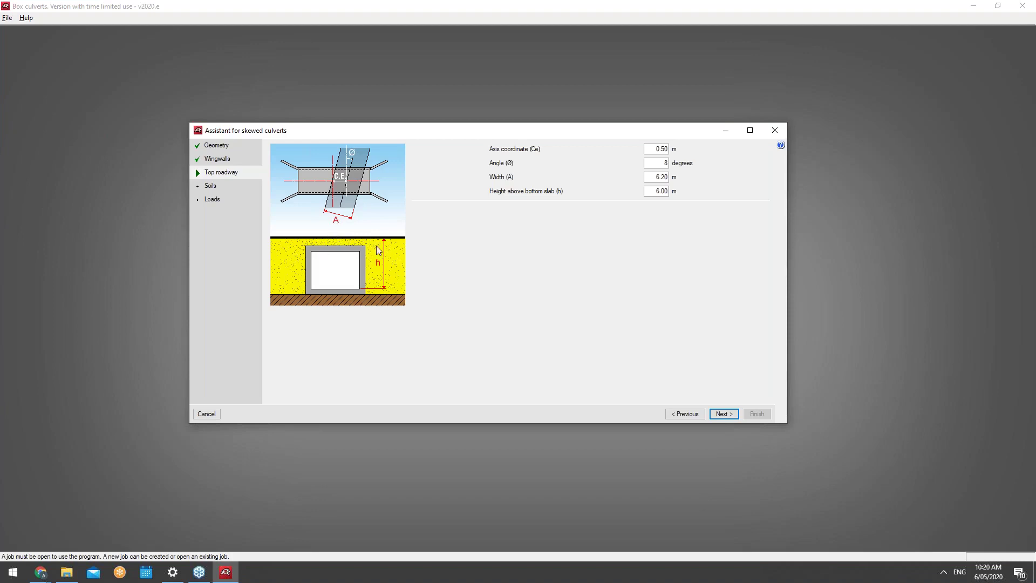
double_click(654, 192)
type("7")
left_click(725, 415)
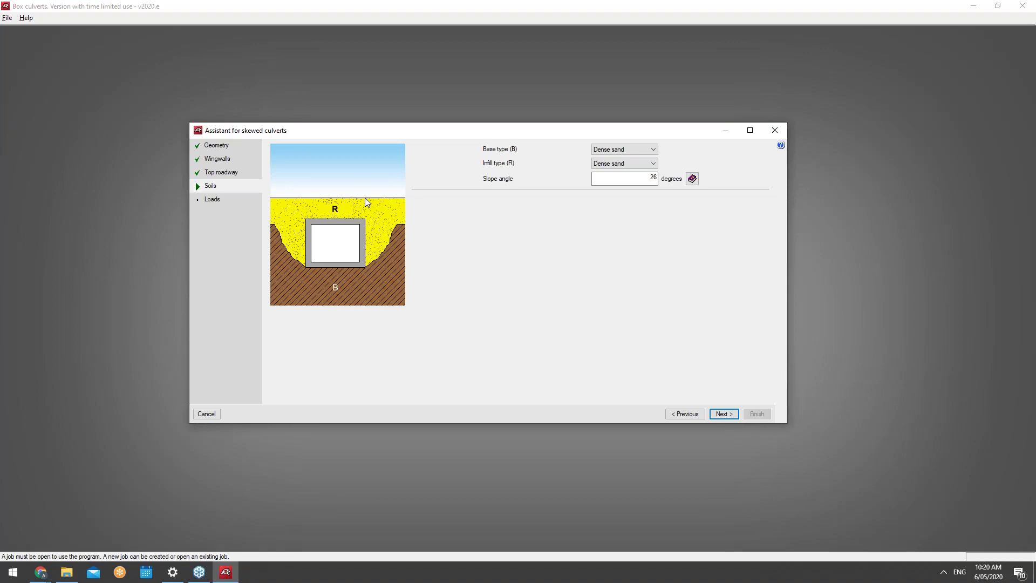
Set the base soil type to Medium dense sand and the infill type to Loose sand
left_click(622, 150)
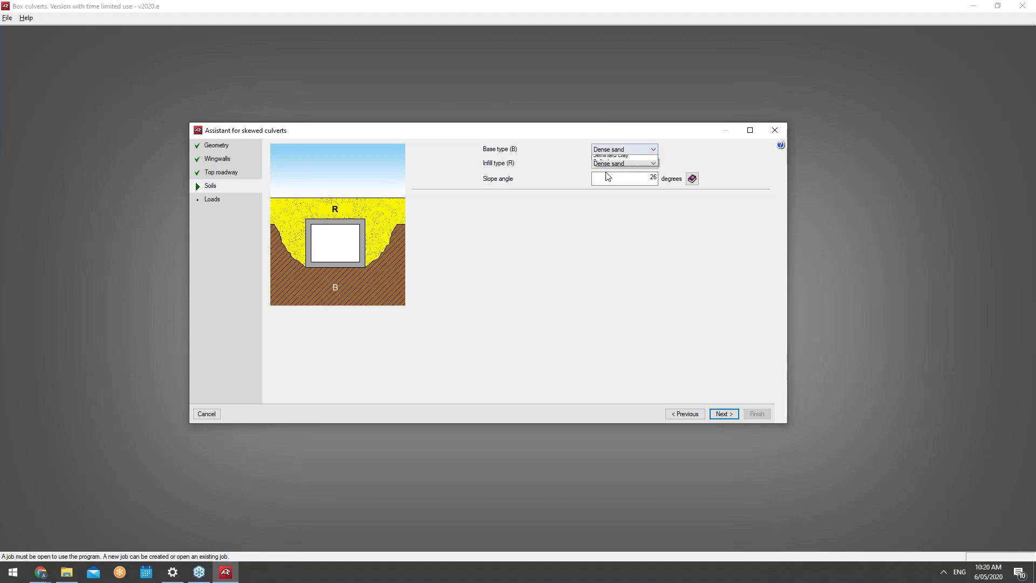
left_click(626, 151)
left_click(641, 154)
left_click(640, 151)
left_click(629, 155)
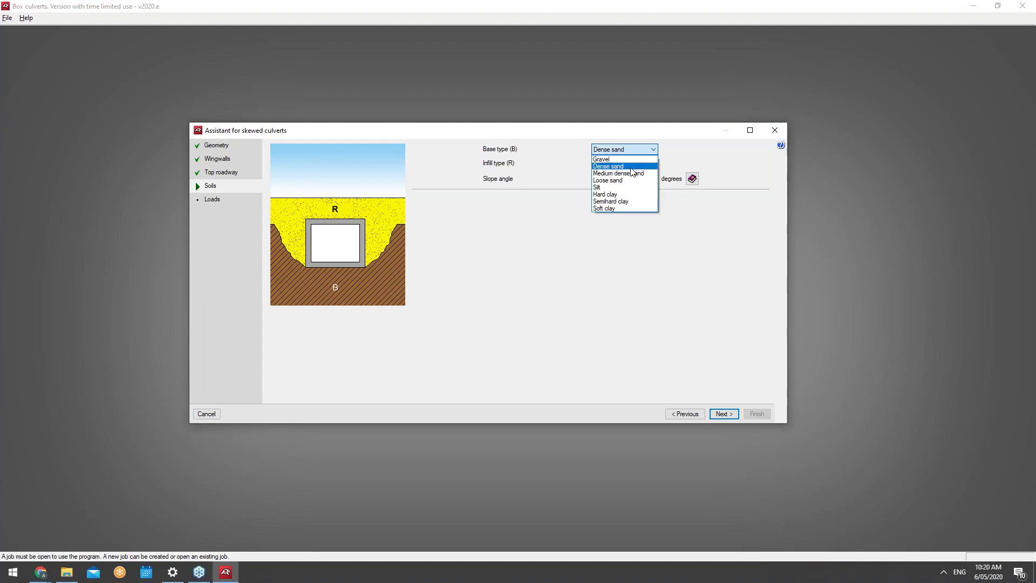
left_click(631, 173)
left_click(623, 163)
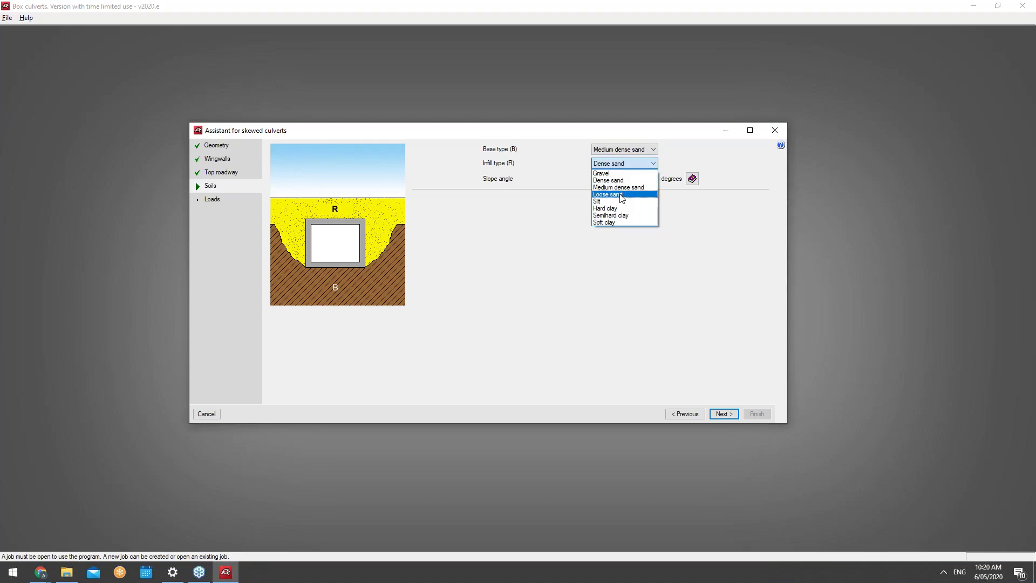
left_click(621, 195)
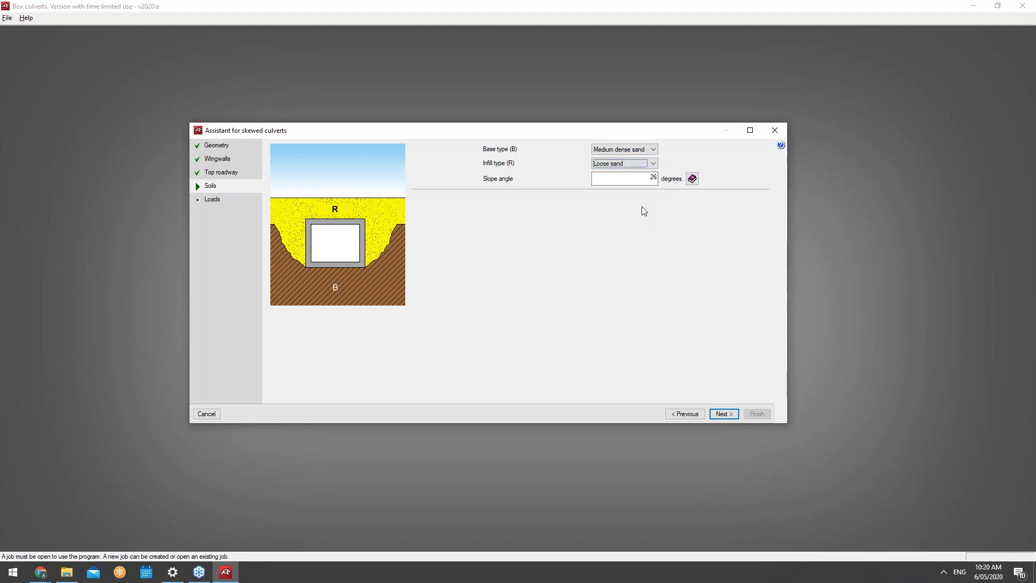
left_click(636, 164)
left_click(629, 193)
Consult the explanation of the slope angle and continue to the load settings
left_click(693, 178)
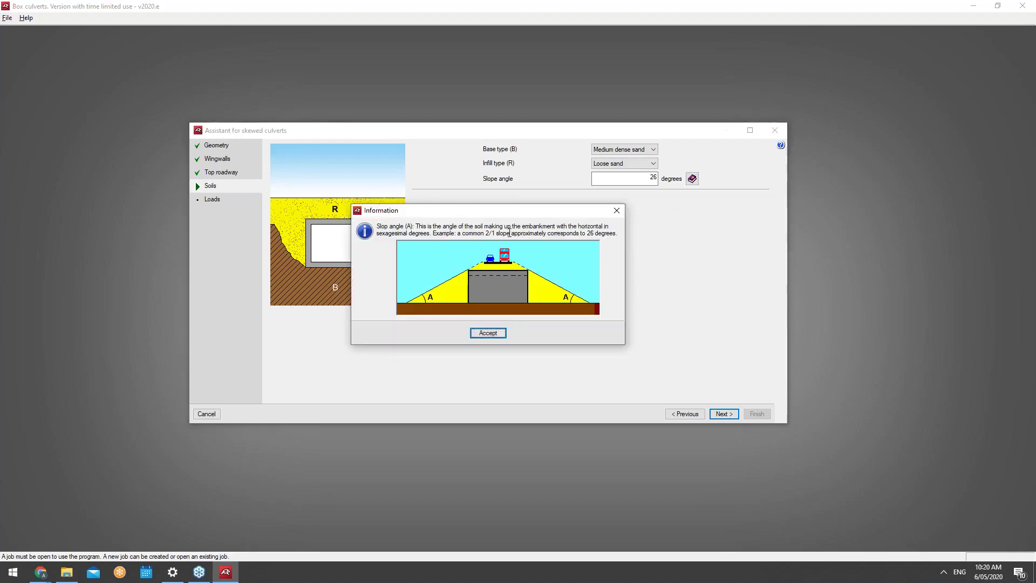
left_click(616, 211)
left_click(724, 413)
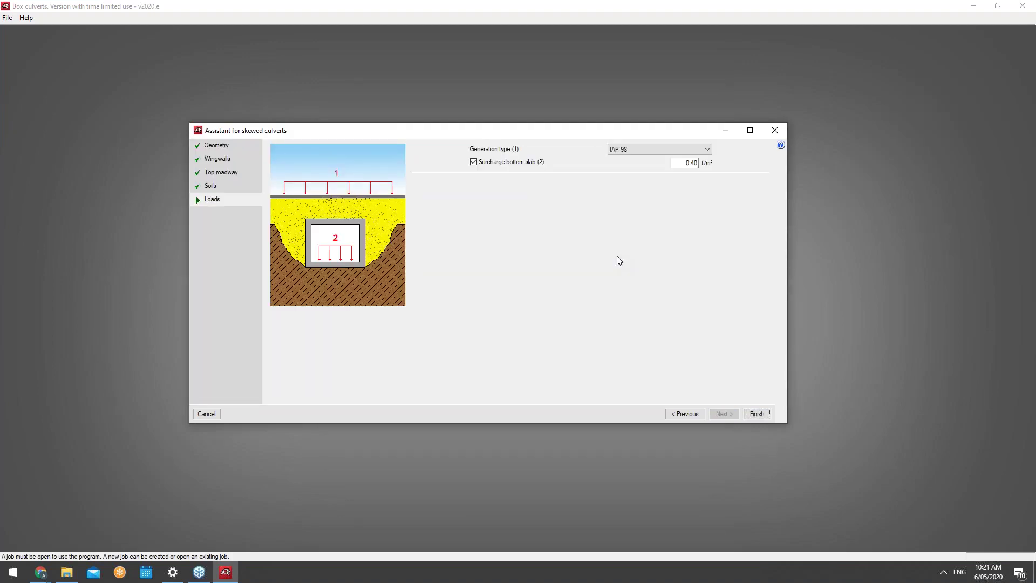
Select IAP-98 load generation with the bottom slab surcharge enabled, finish the assistant and accept the summary of introduced data
left_click(644, 149)
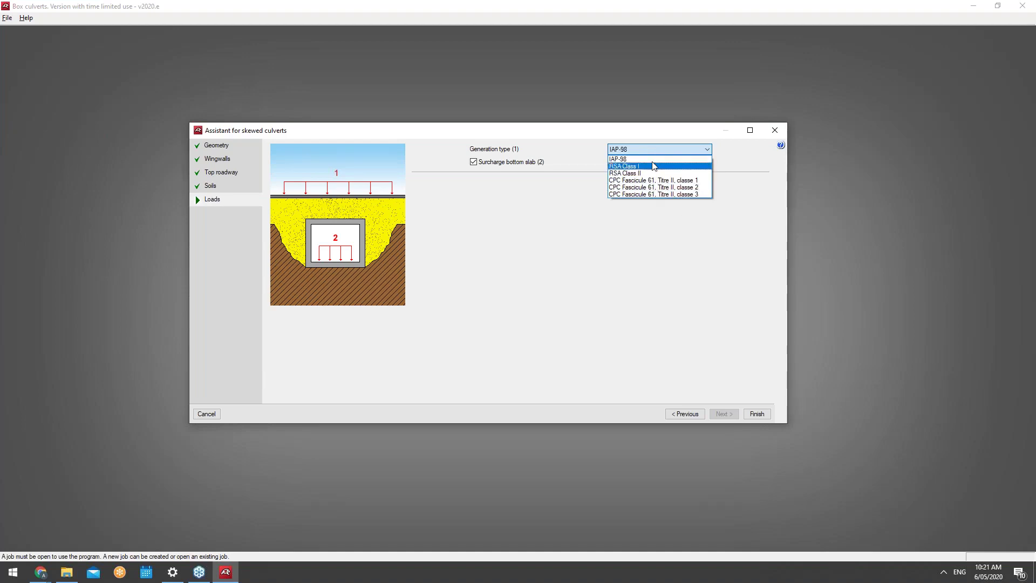
left_click(666, 159)
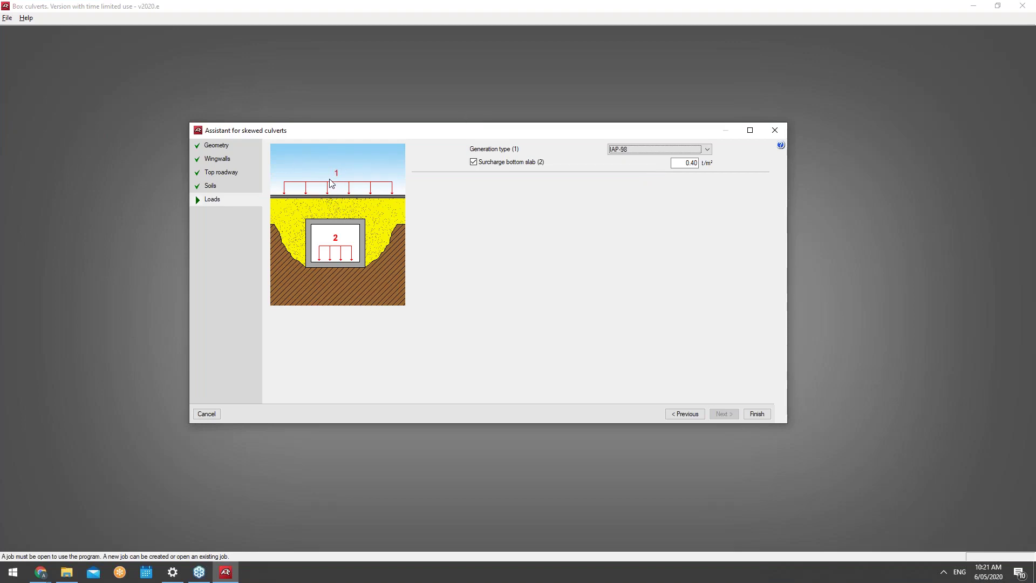
left_click(495, 162)
left_click(494, 162)
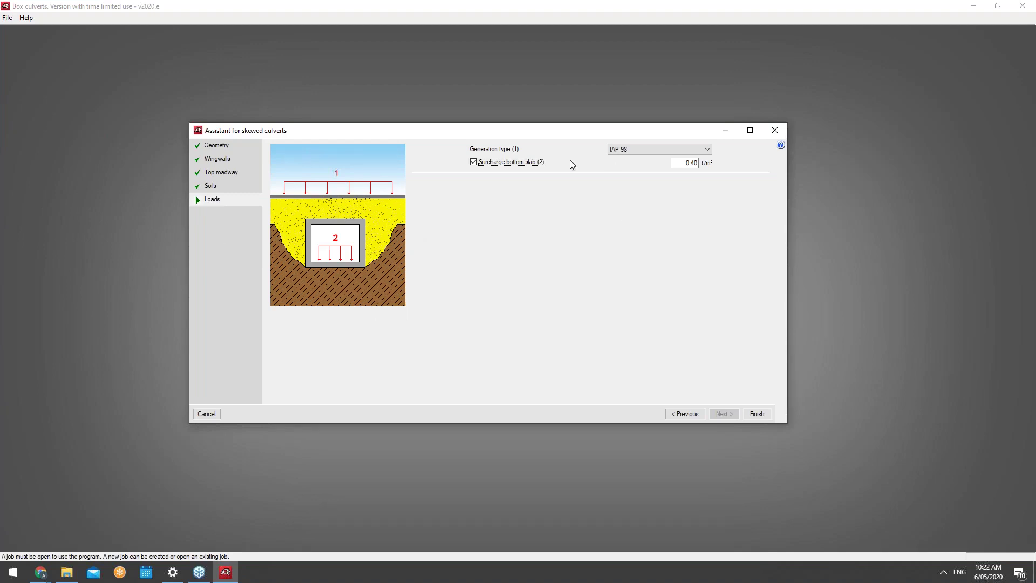
left_click(754, 414)
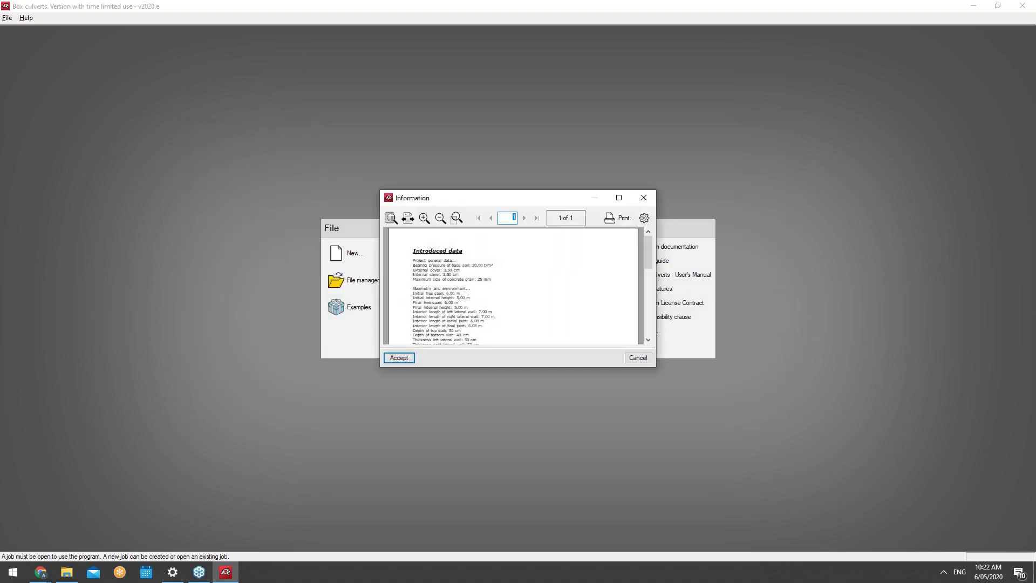
left_click(409, 358)
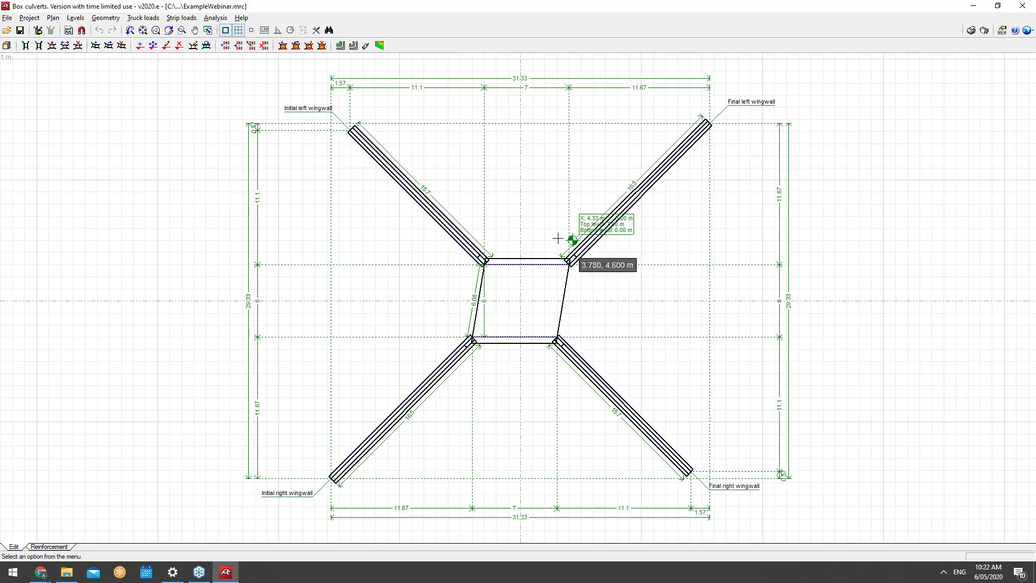
Open the project's material settings and examine the available concrete types and steel grades
left_click(32, 18)
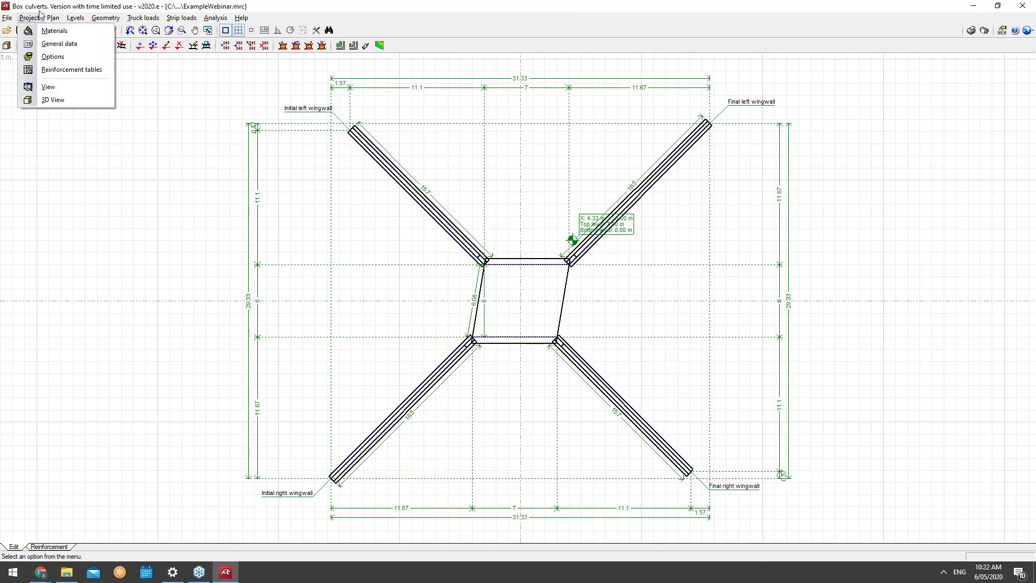
left_click(40, 15)
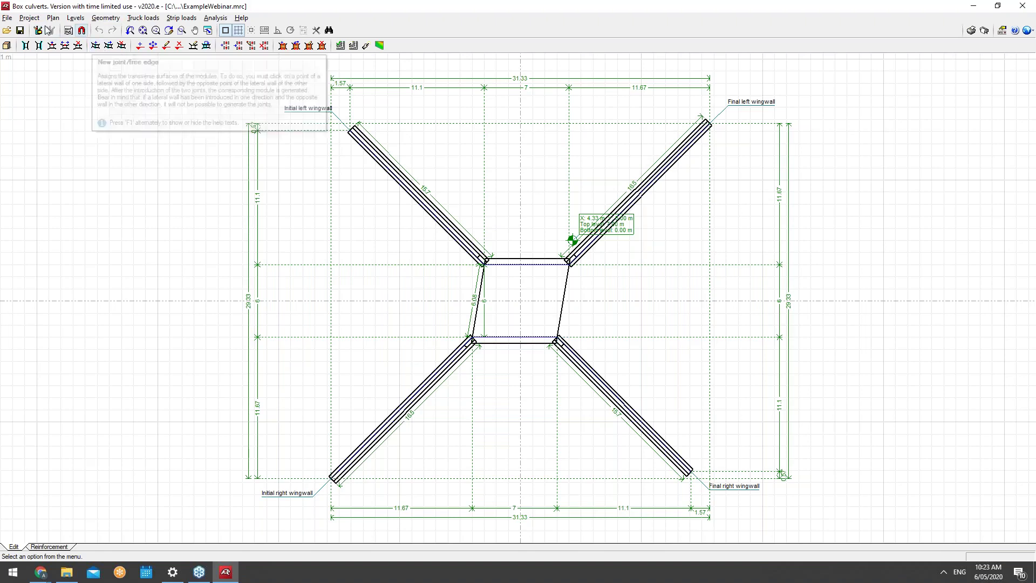
left_click(11, 18)
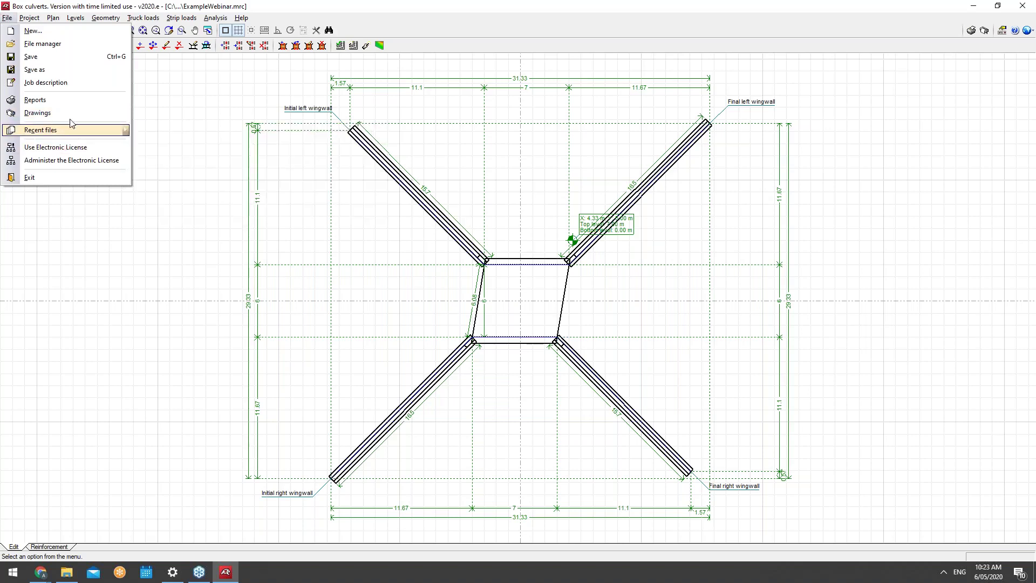
mouse_move(30, 18)
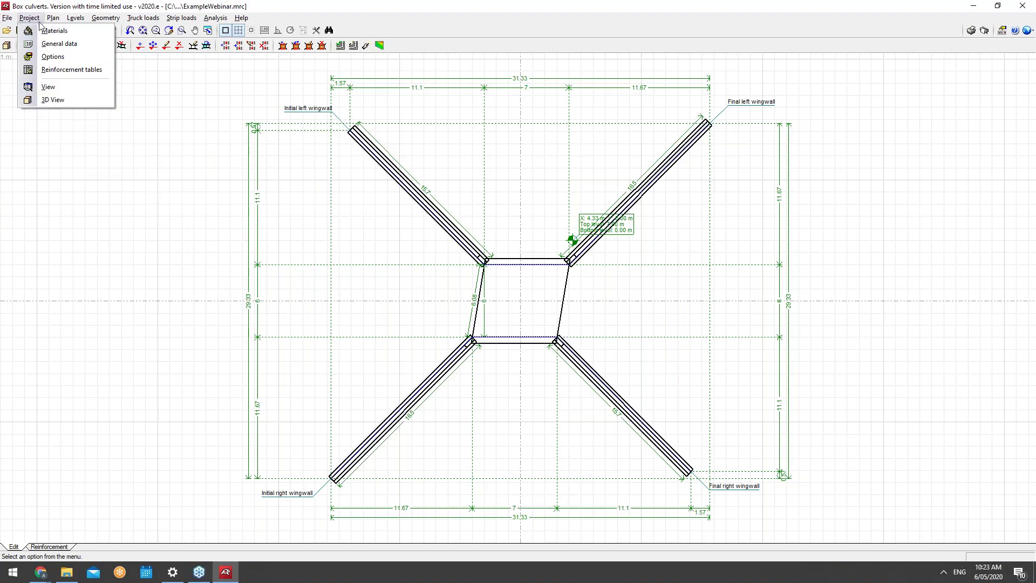
left_click(47, 31)
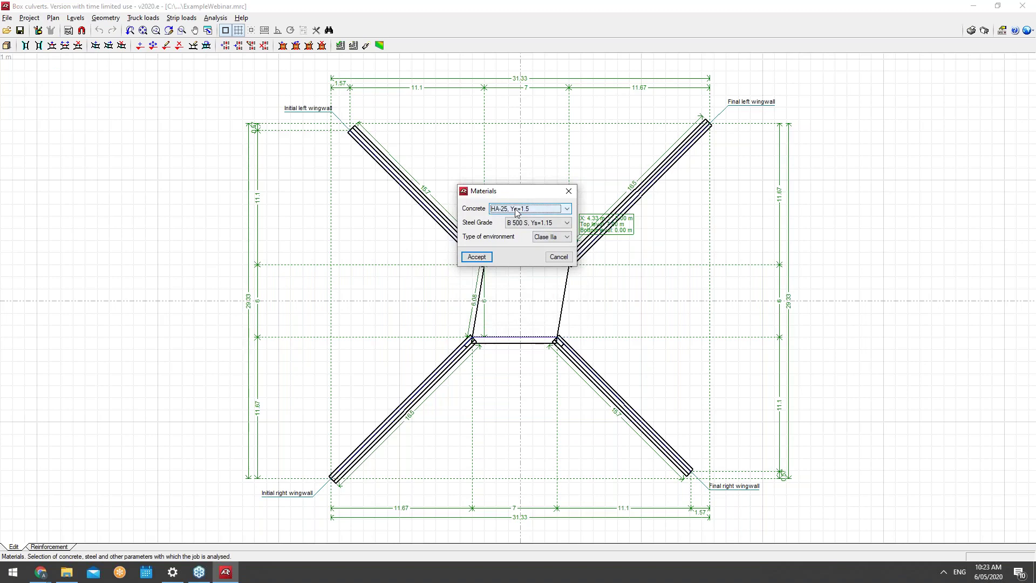
left_click(516, 210)
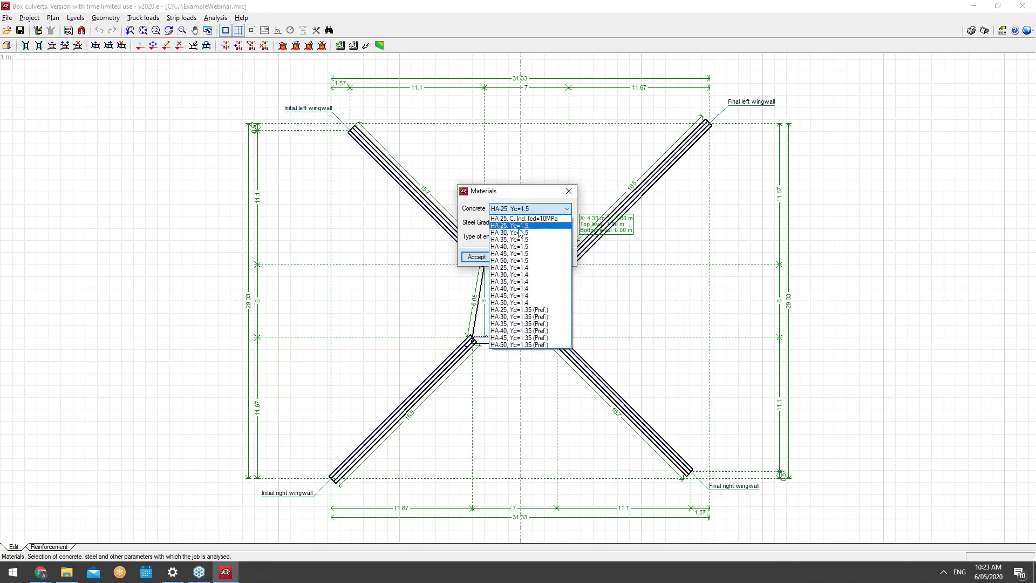
left_click(528, 211)
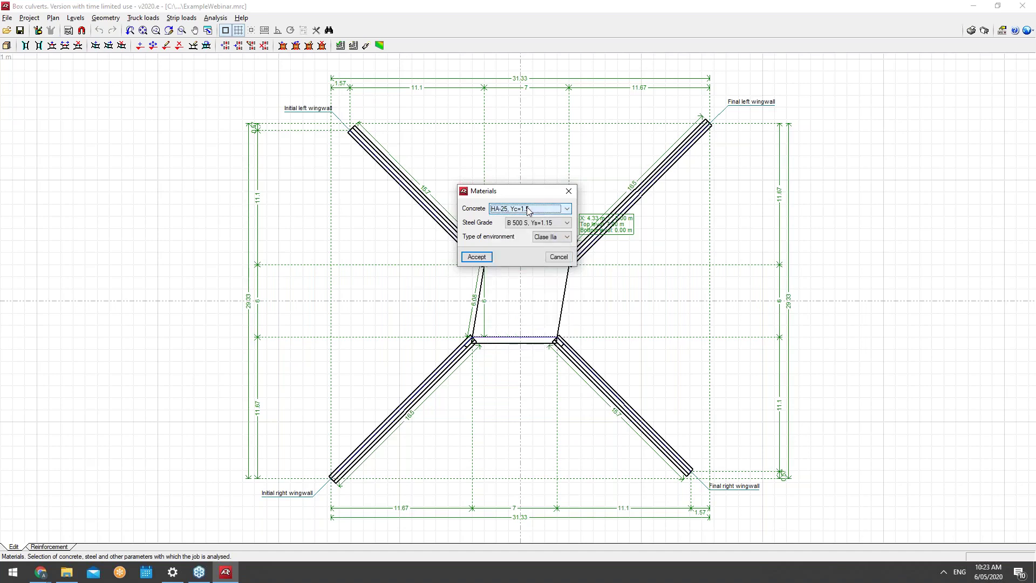
left_click(536, 223)
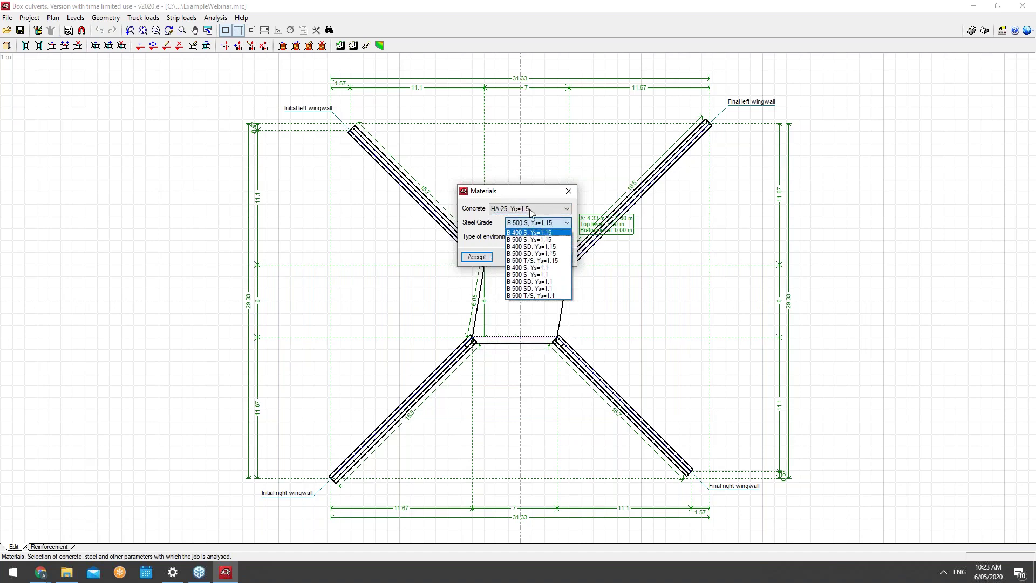
left_click(537, 222)
Examine the available environment classes in the material settings, keeping Clase IIa selected
left_click(561, 239)
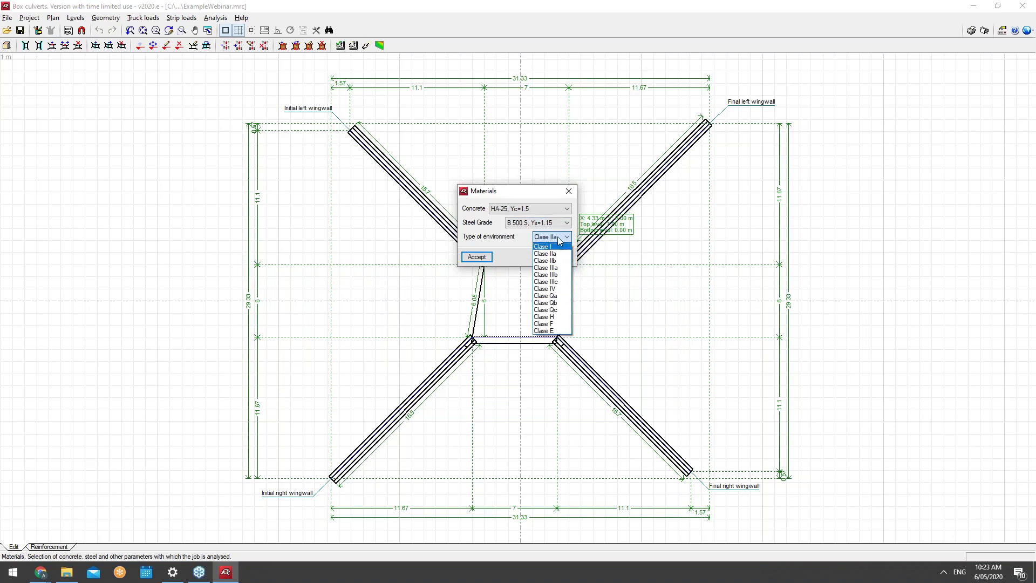
left_click(559, 241)
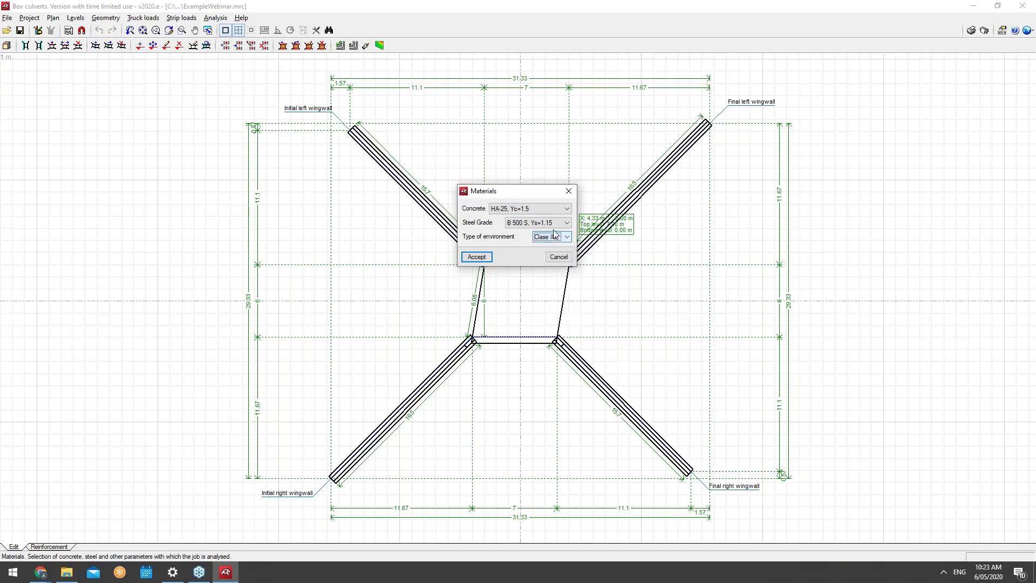
left_click(566, 237)
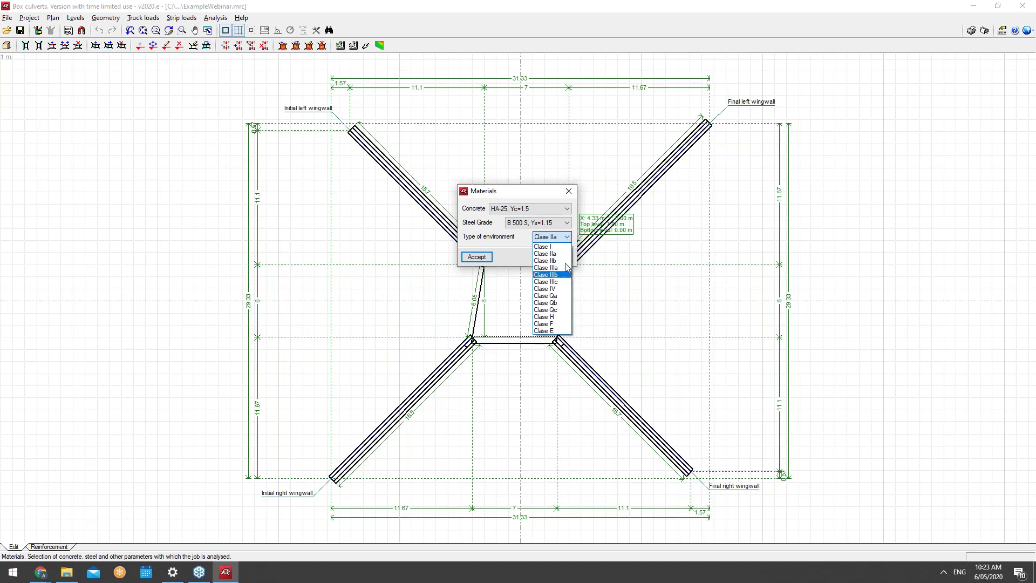
left_click(565, 238)
left_click(565, 238)
left_click(565, 237)
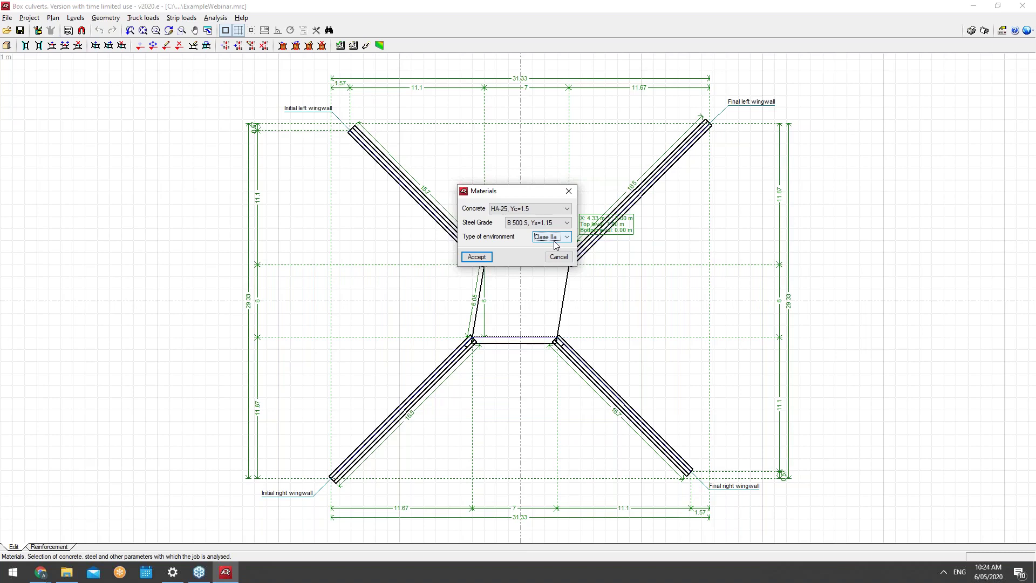
Leave the material settings, open the project's general data and consult the typical soil values available for the fill
left_click(557, 255)
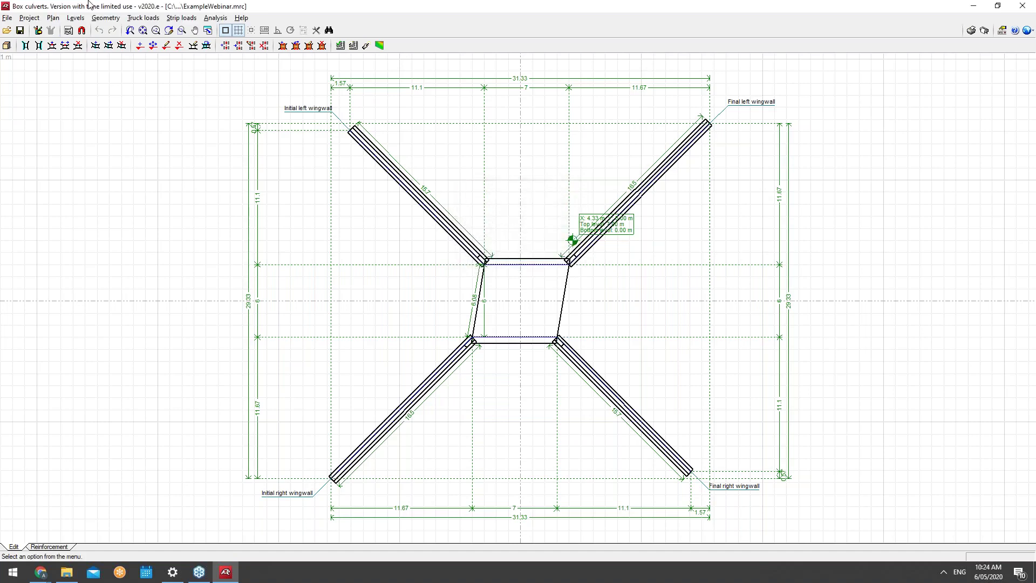
left_click(26, 18)
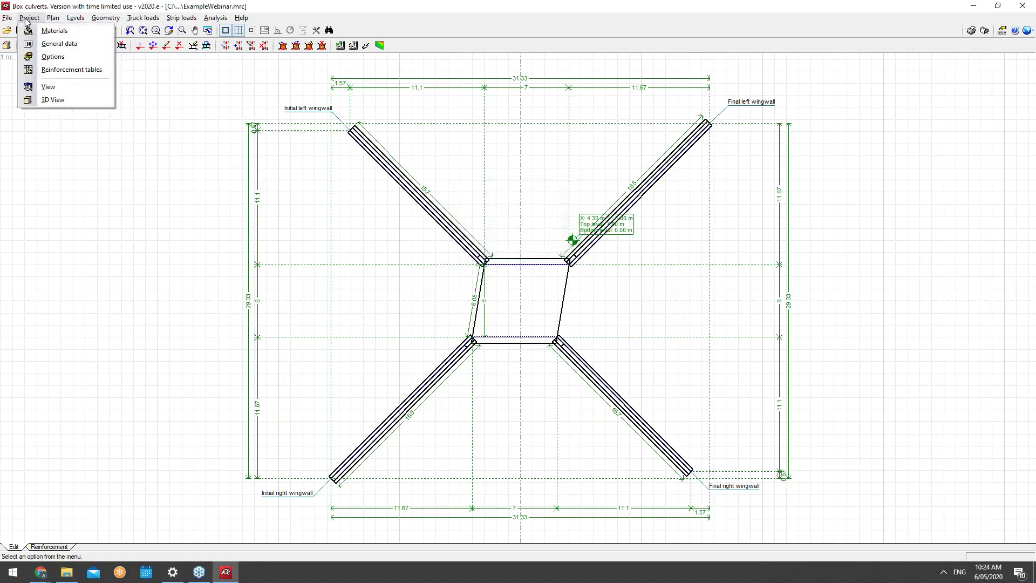
left_click(46, 45)
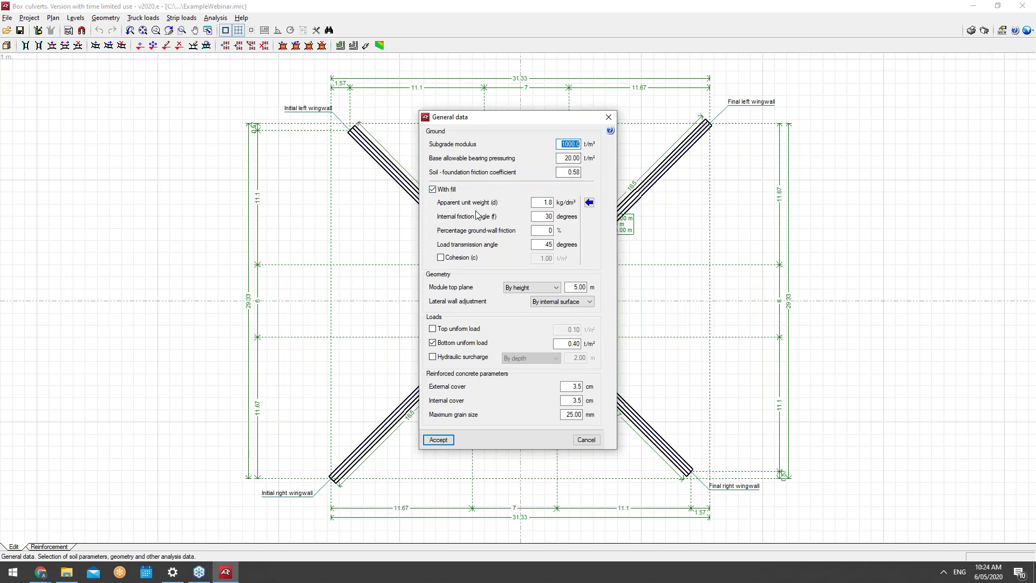
left_click(589, 204)
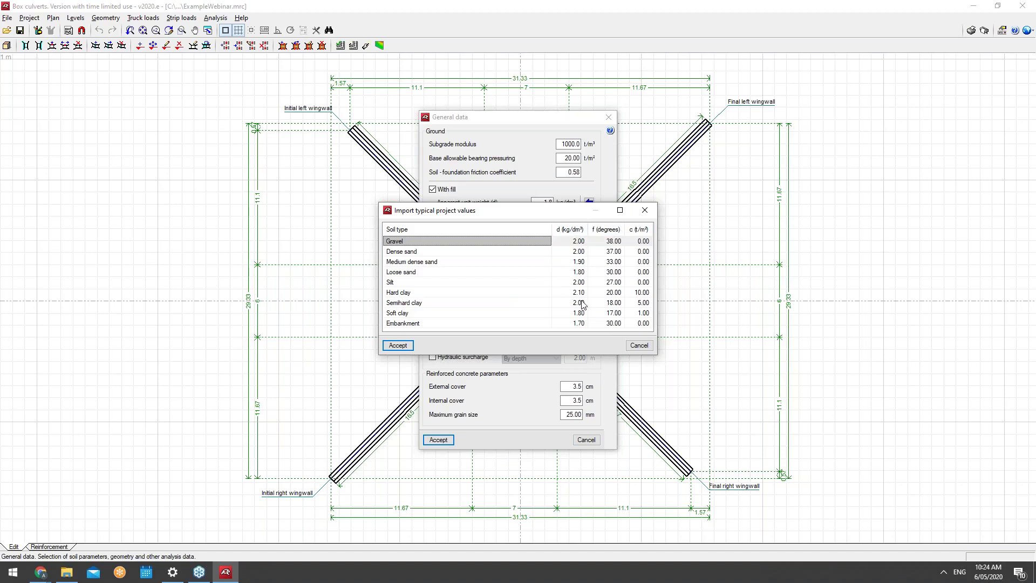
left_click(639, 345)
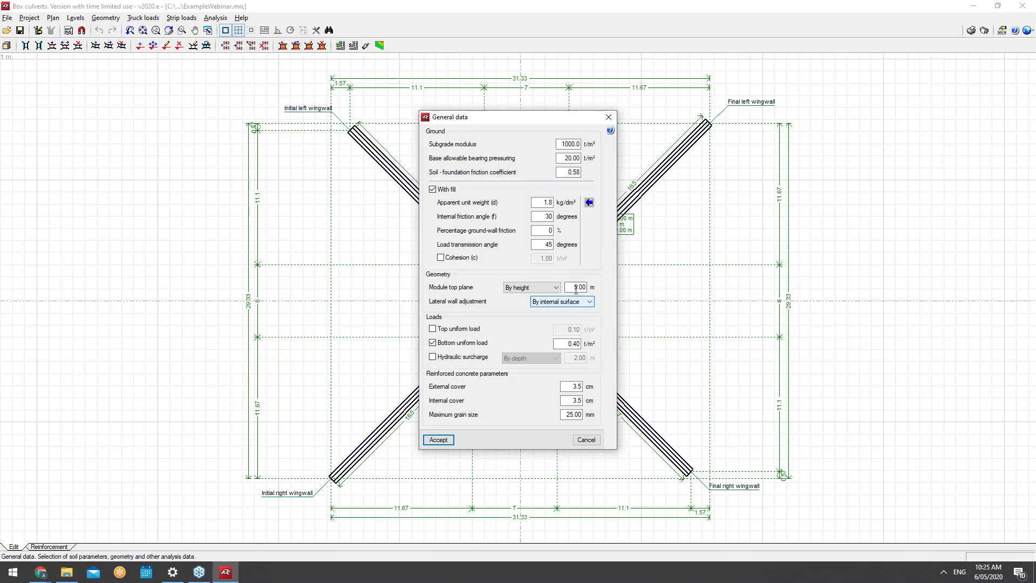
Examine the module top plane and lateral wall adjustment options, keeping By height and By internal surface
left_click(531, 289)
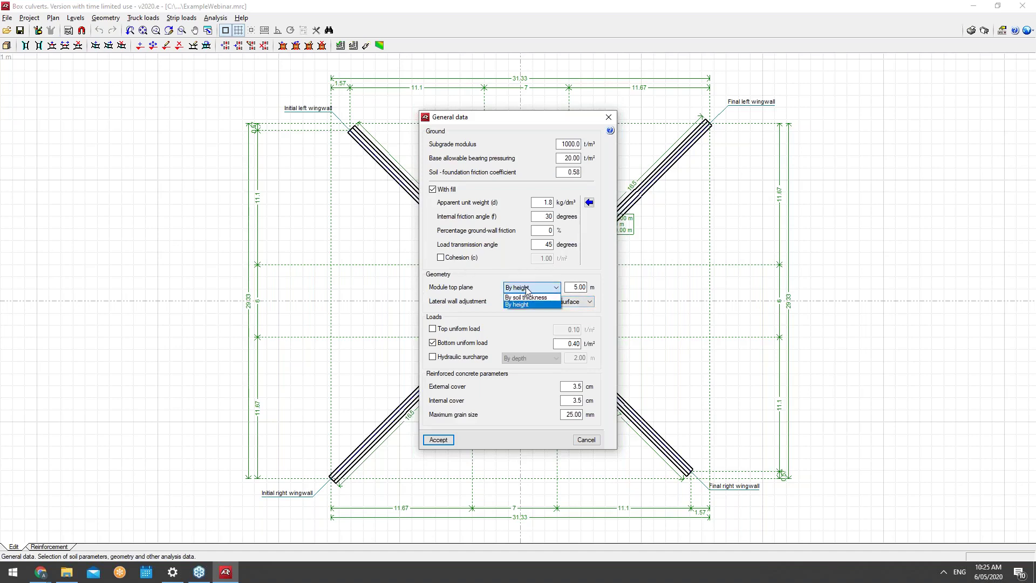
left_click(528, 304)
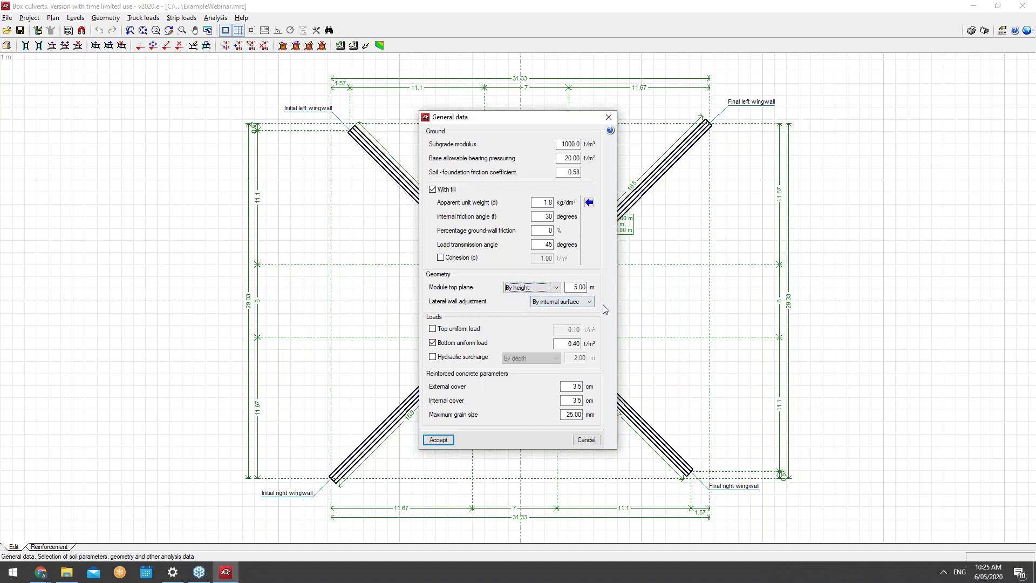
left_click(564, 302)
left_click(564, 302)
Consult the explanations of the bottom and top uniform loads, switching the top uniform load on and off again
mouse_move(442, 347)
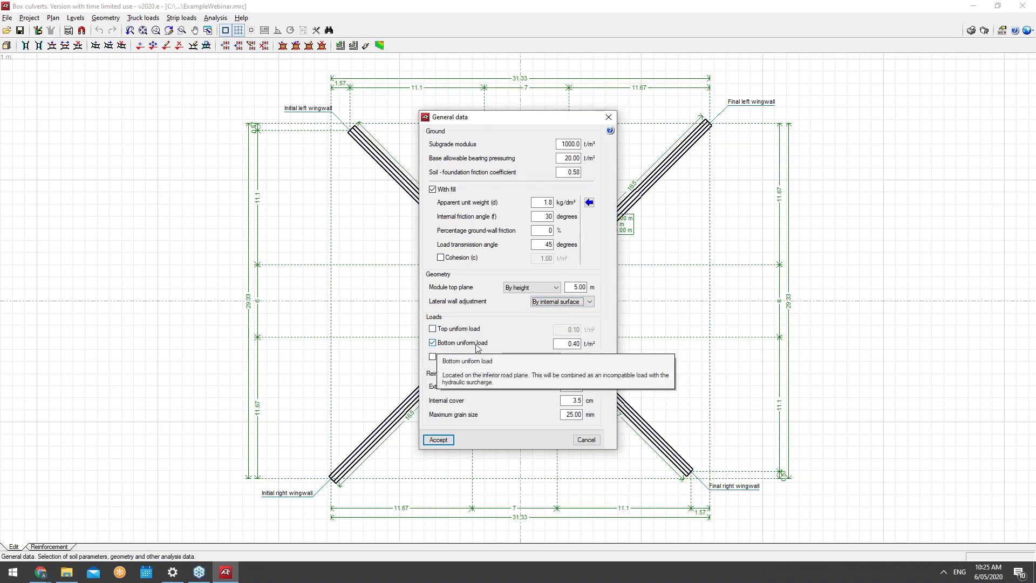
left_click(447, 330)
mouse_move(447, 331)
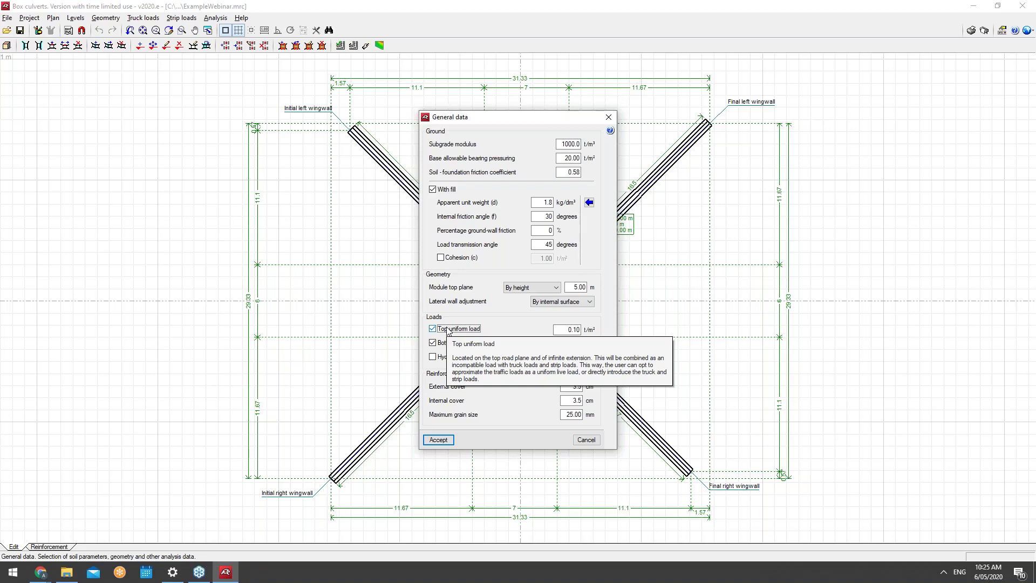
left_click(447, 330)
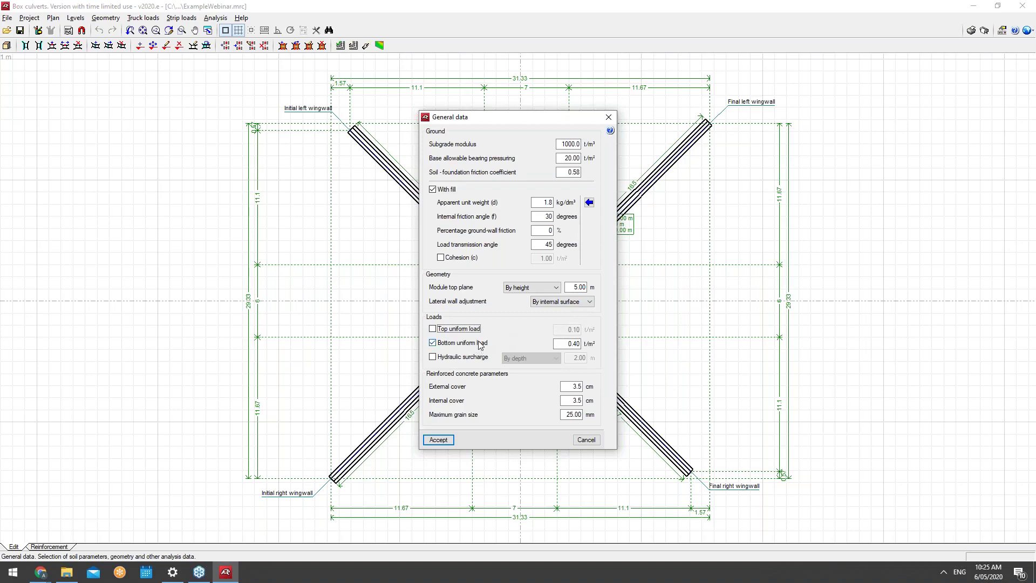
Try the hydraulic surcharge with the By depth option, disable it again and accept the general data
left_click(477, 357)
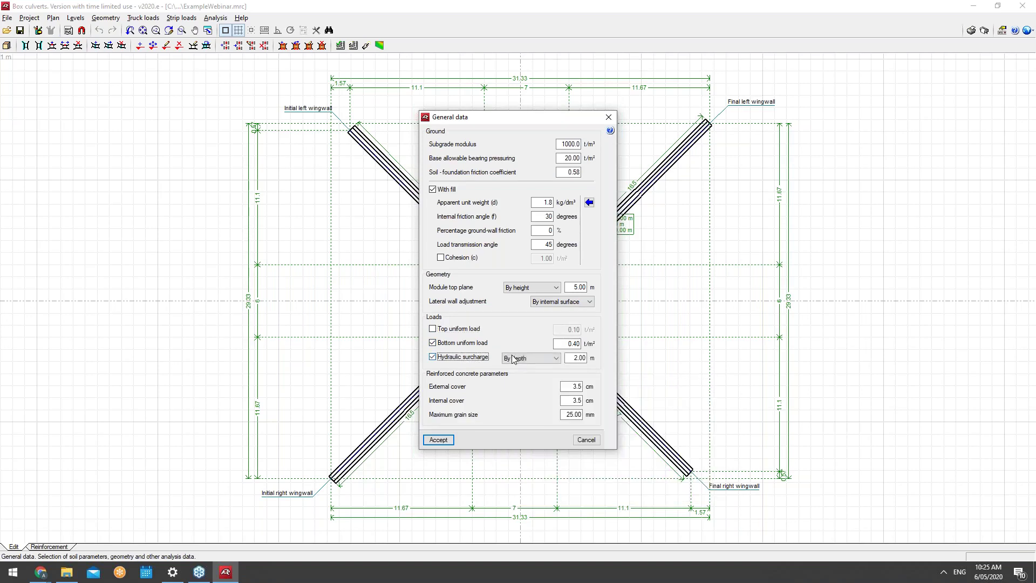
left_click(540, 359)
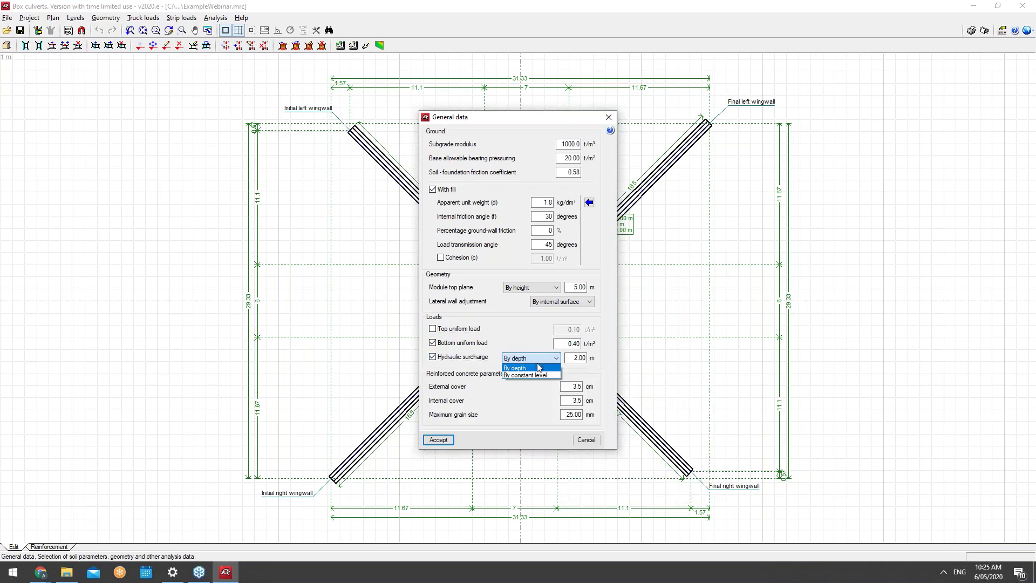
left_click(543, 367)
left_click(463, 357)
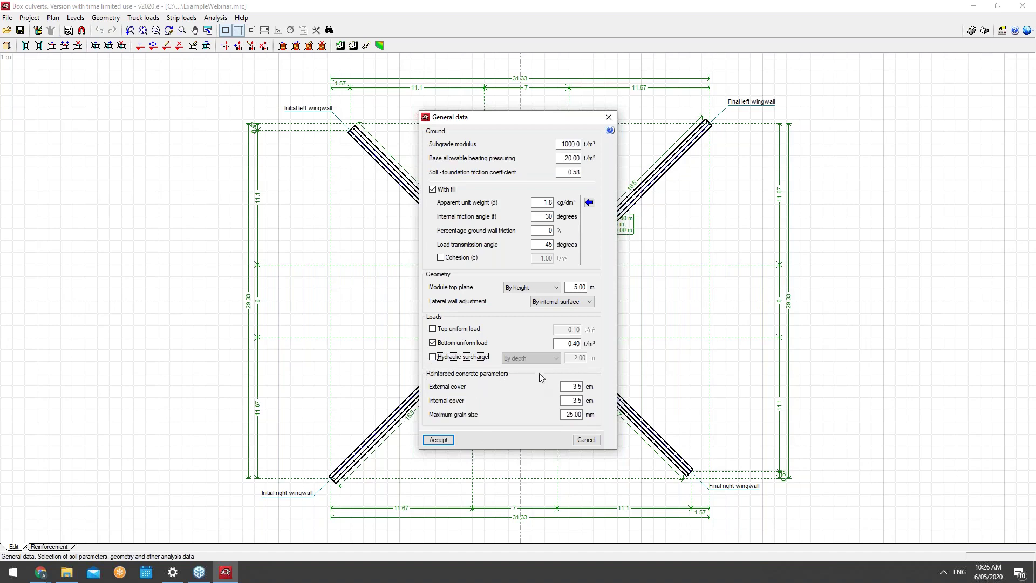
mouse_move(449, 391)
left_click(438, 439)
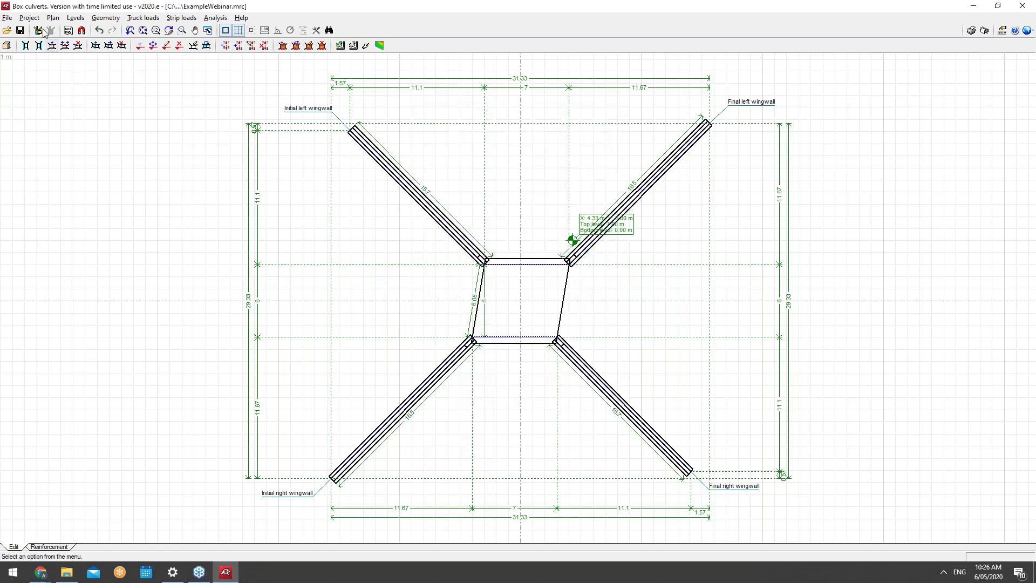
Open the project's analysis options and examine the methods for reinforcement strip lengths, keeping Analysed by geometric disposition
left_click(29, 18)
left_click(44, 56)
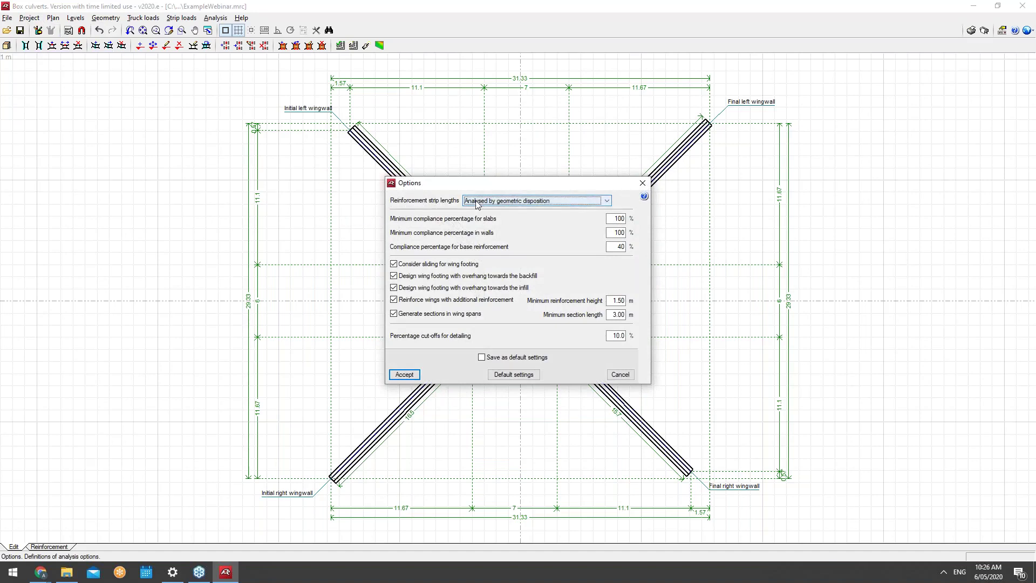
left_click(534, 203)
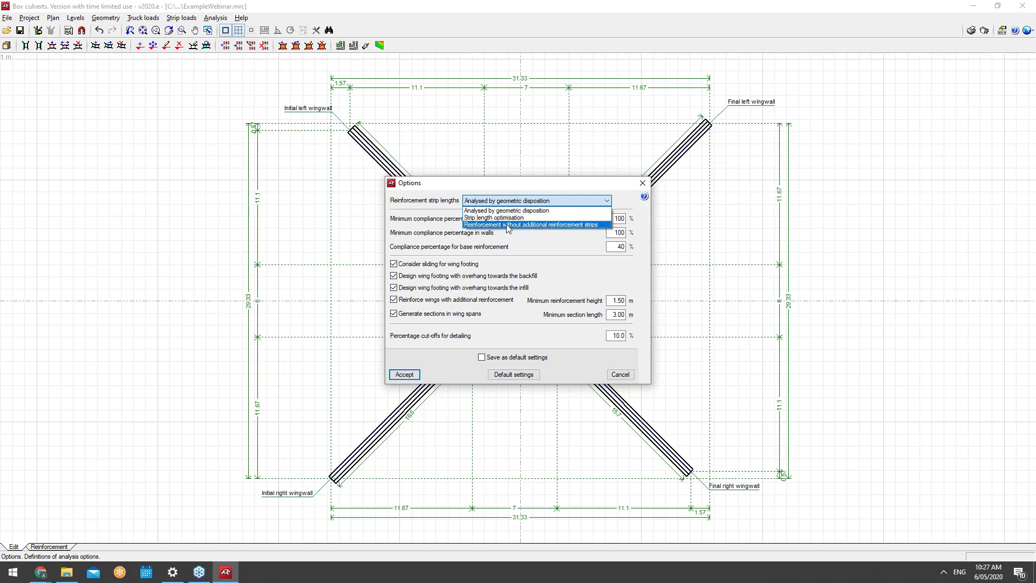
left_click(596, 201)
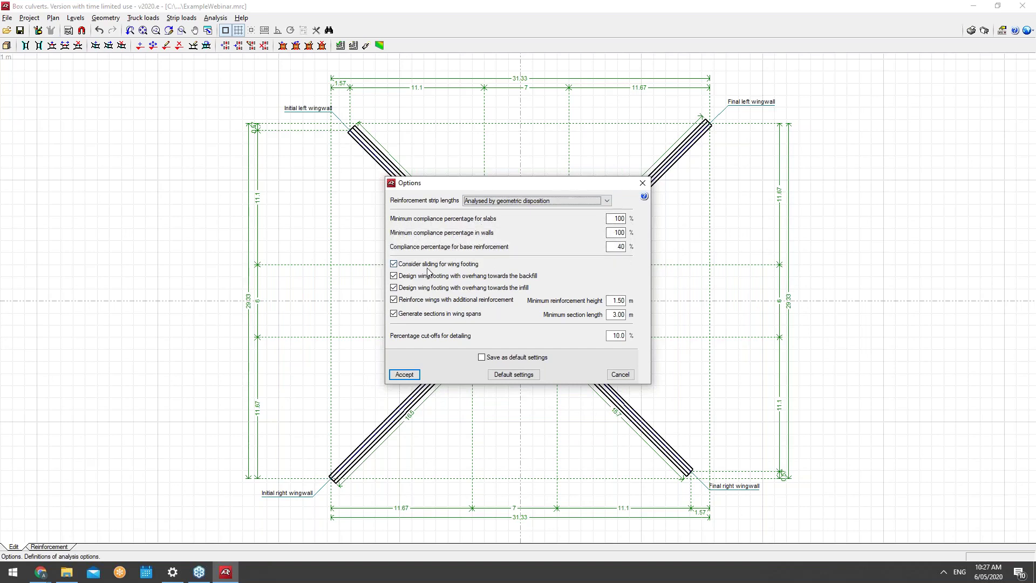
Toggle section generation in wing spans and saving as default settings on a trial basis, restore both and accept the options
mouse_move(405, 269)
left_click(457, 316)
left_click(458, 315)
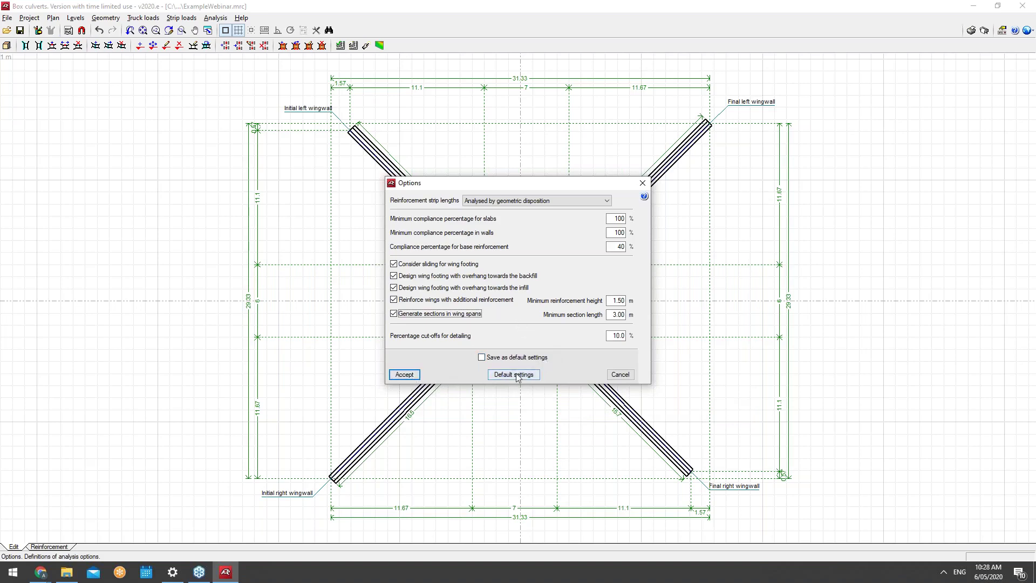
double_click(501, 357)
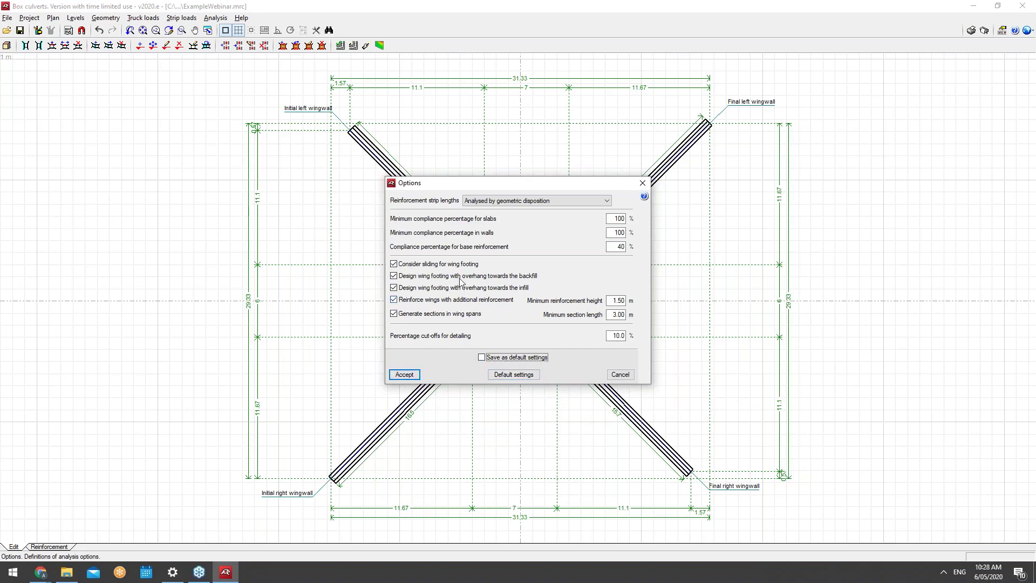
left_click(404, 375)
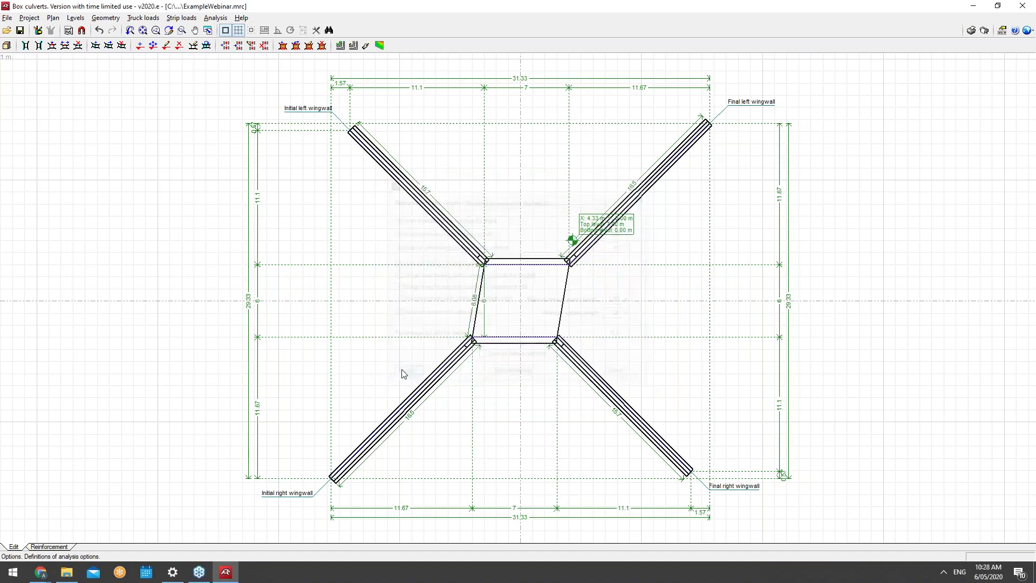
Open the project's reinforcement tables, view the reinforcement in modules settings and leave them without changes
left_click(29, 18)
left_click(61, 70)
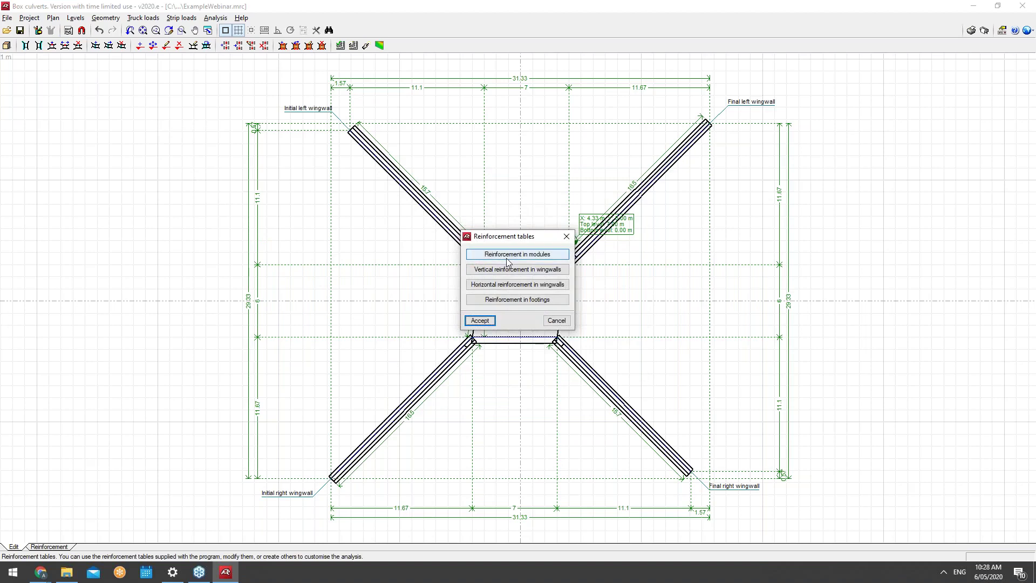
left_click(509, 257)
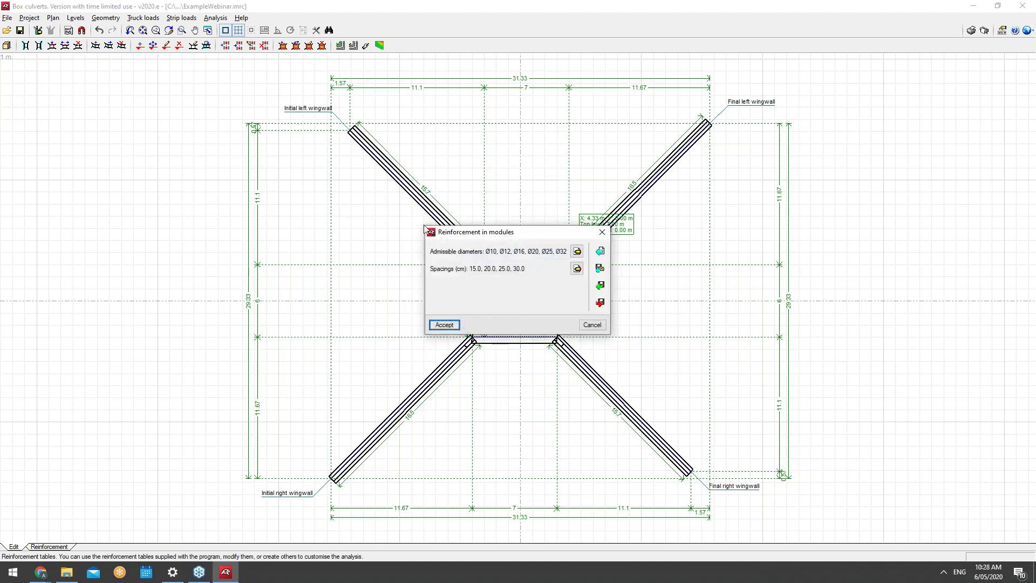
left_click_drag(494, 235, 302, 181)
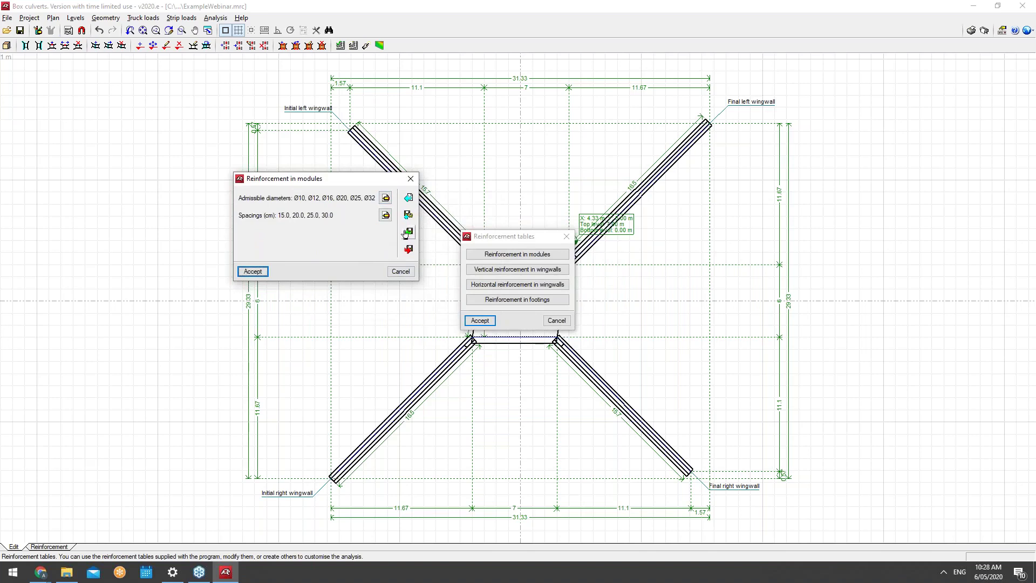
left_click(542, 354)
left_click(400, 271)
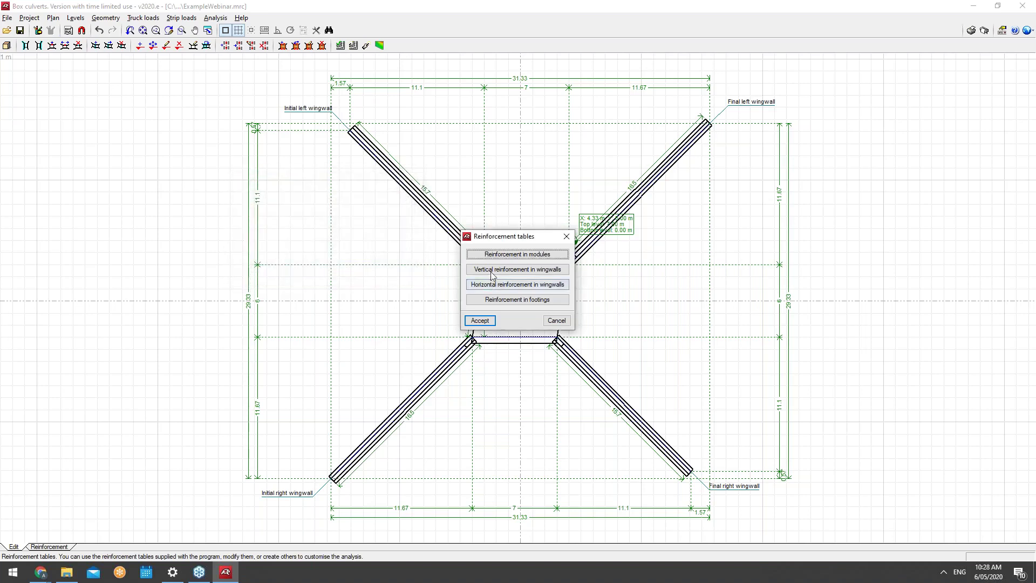
Reopen the reinforcement in modules settings, examine which bar diameters are admissible and accept the diameter list
left_click_drag(495, 231, 309, 206)
left_click(389, 224)
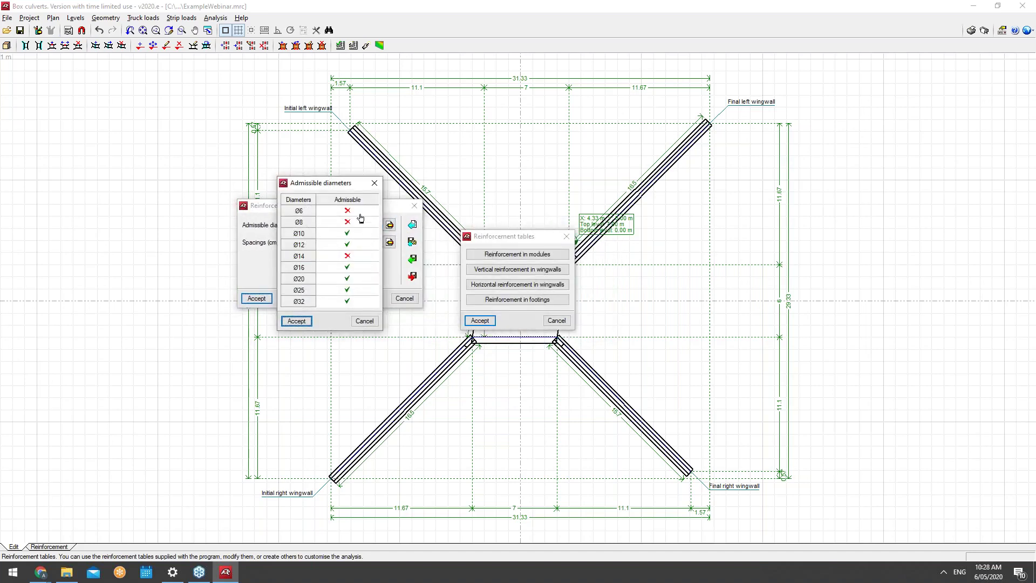
left_click(354, 246)
left_click(297, 321)
Try to add a 45 cm bar spacing to the reinforcement in modules
left_click(389, 242)
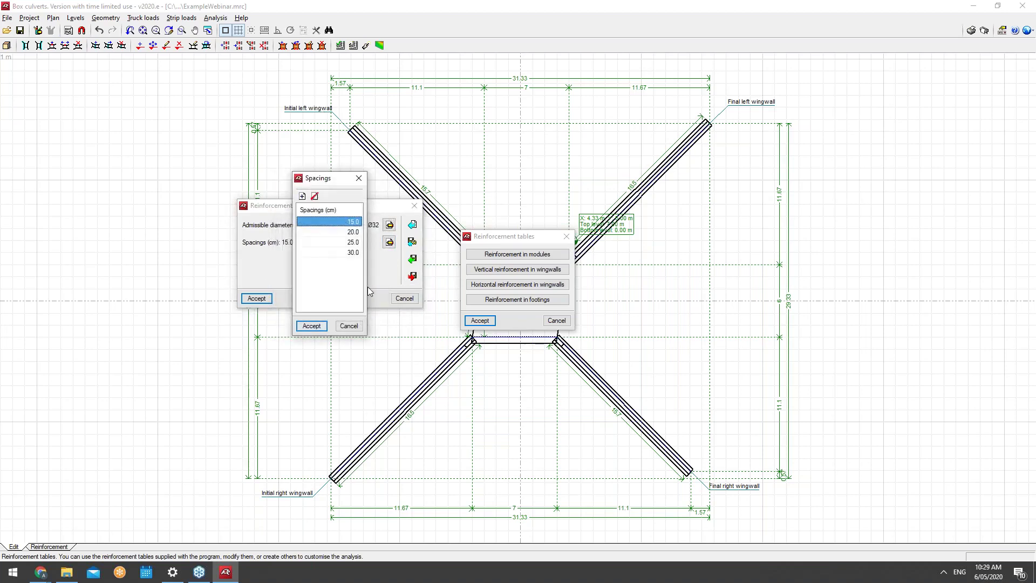
left_click(302, 196)
type("4")
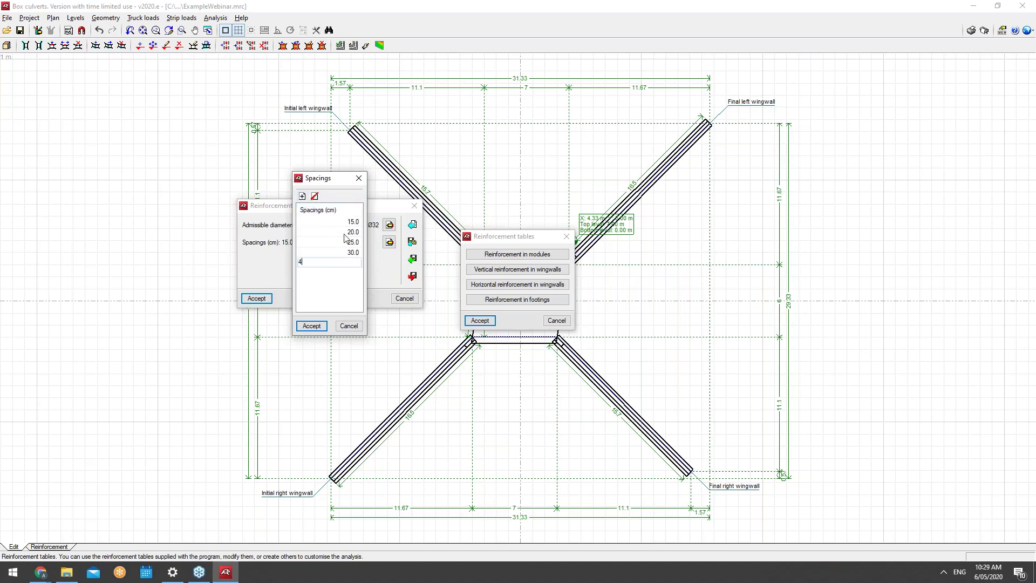
type("5")
key("Return")
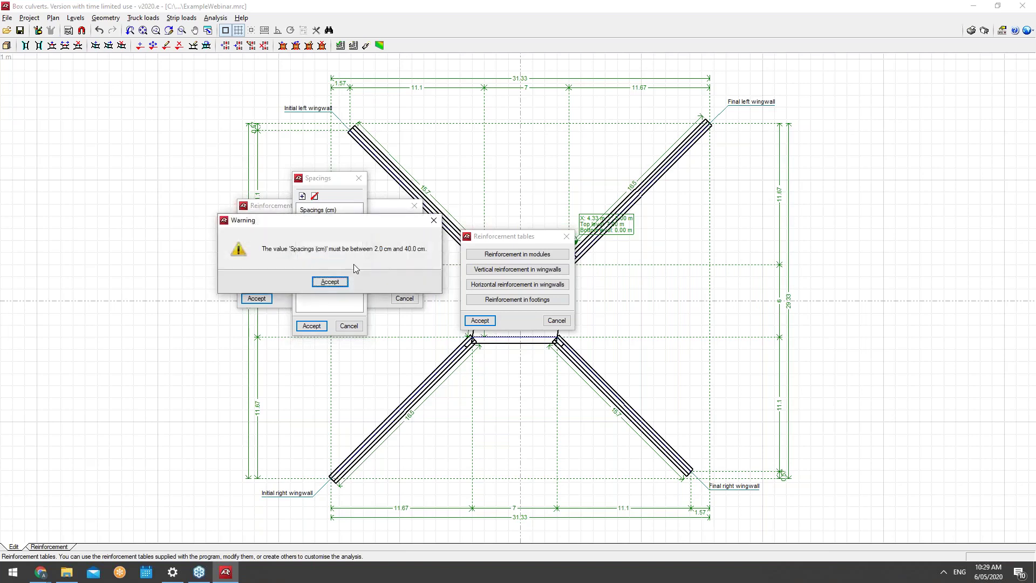
left_click(434, 221)
Remove the newly added bar spacing from the list and accept the remaining spacings
left_click(346, 264)
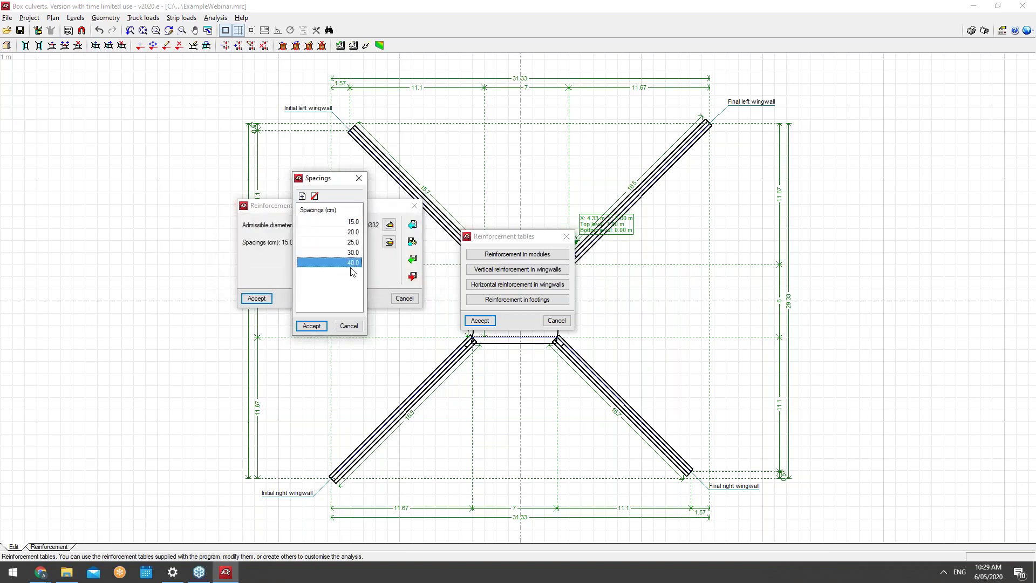
key("Delete")
key("Return")
left_click(335, 277)
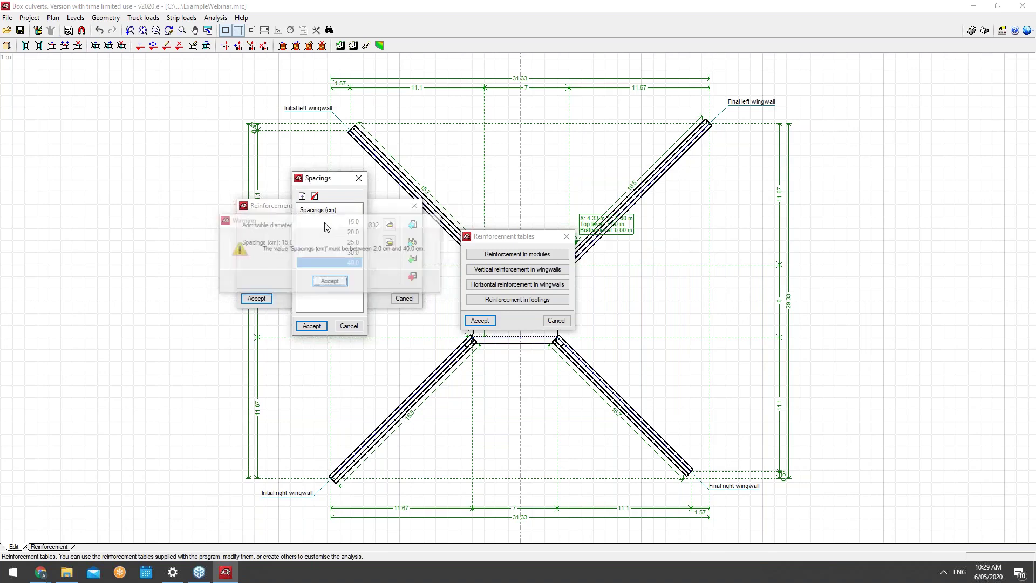
left_click(315, 196)
left_click(311, 326)
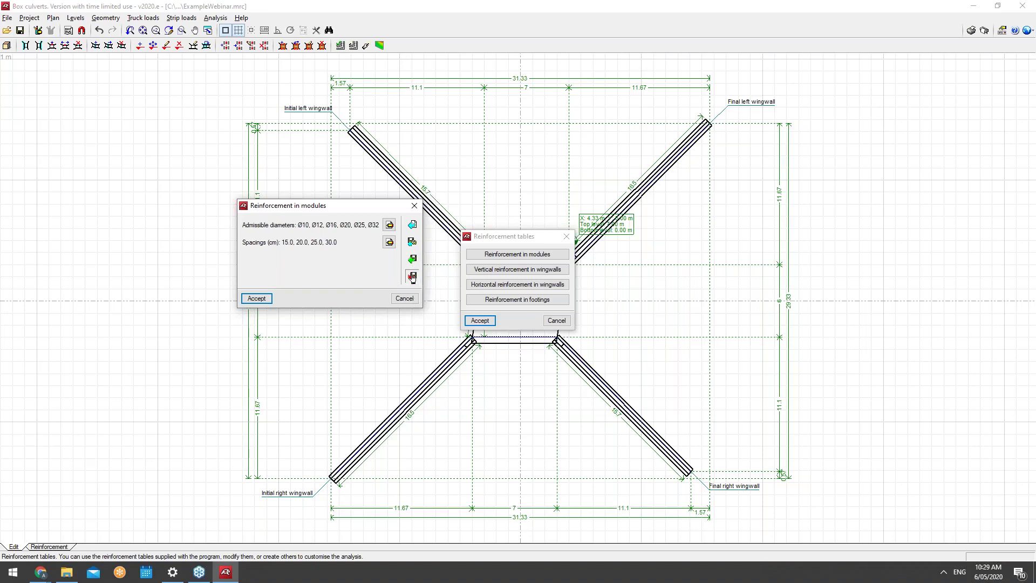
View the export and import options for the reinforcement in modules settings and leave both without changes
left_click(413, 277)
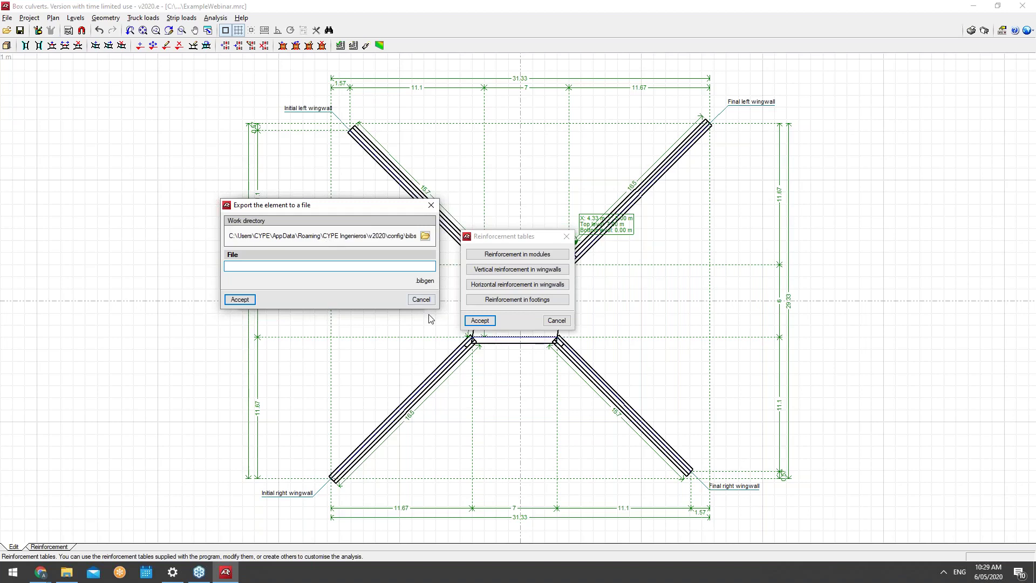
left_click(421, 299)
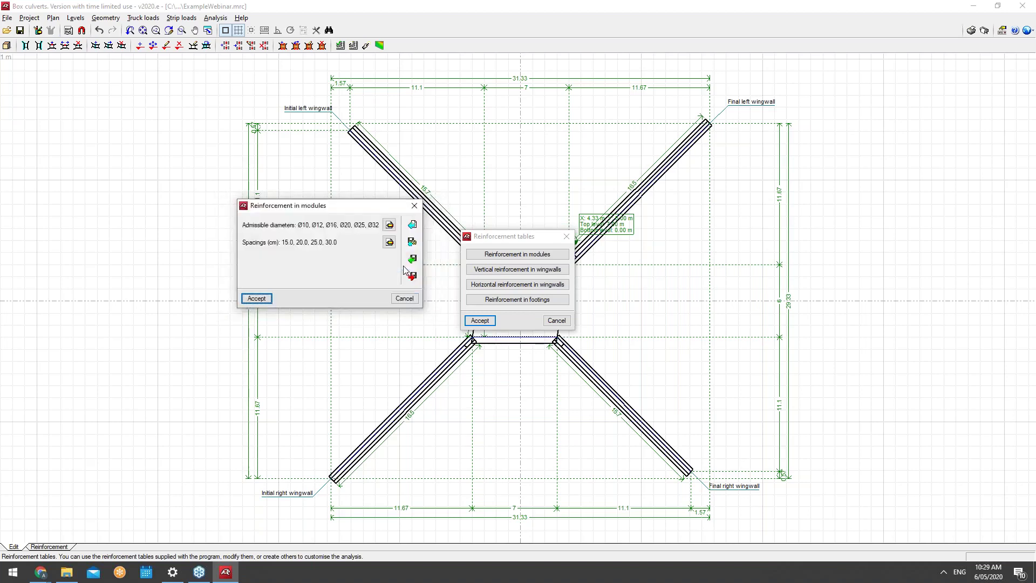
left_click(421, 253)
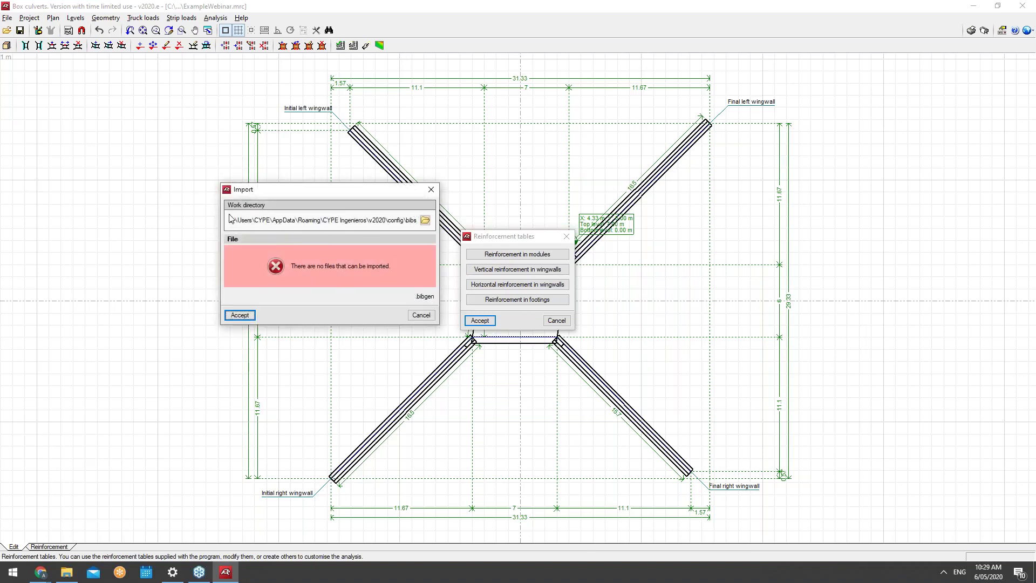
left_click(427, 316)
Export the reinforcement in modules settings to a file named SpacingsUsedBoxCulvert01
left_click(412, 276)
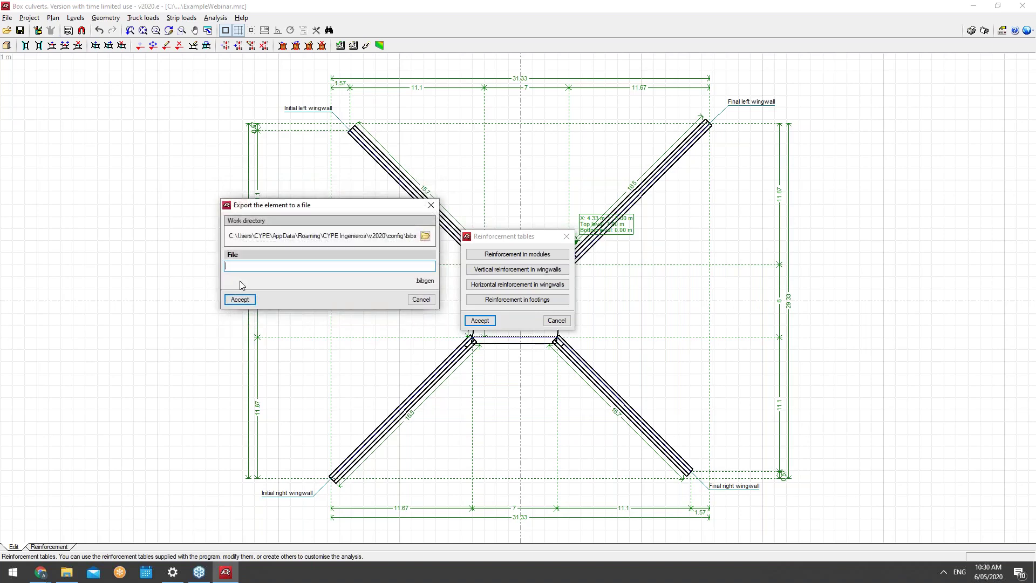
type("SpacingsUsedBoxCulvert01")
left_click(240, 298)
left_click_drag(302, 248, 388, 248)
left_click(389, 248)
left_click(236, 283)
left_click(330, 282)
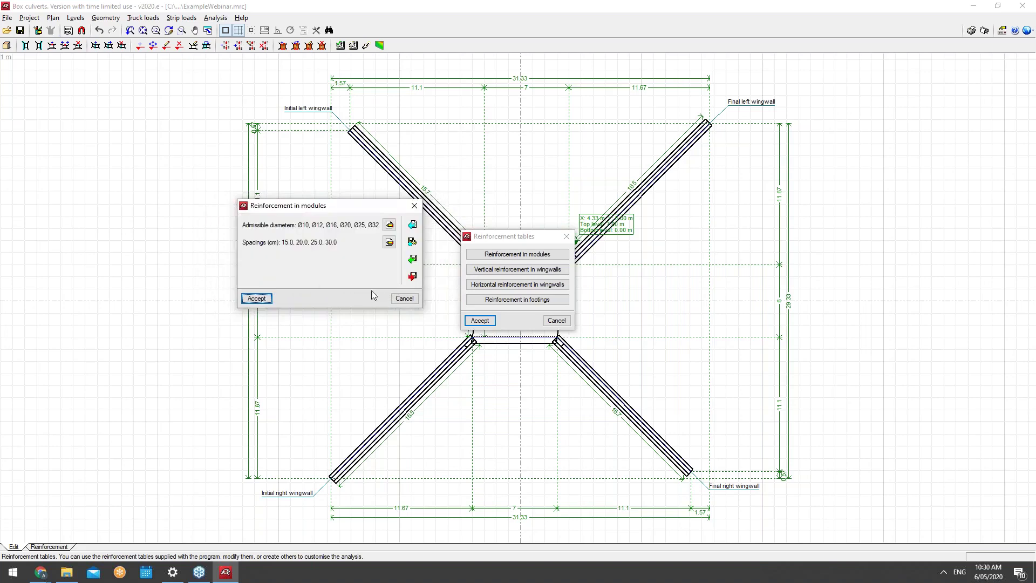
Import the SpacingsUsedBoxCulvert01 file into the reinforcement in modules settings and accept them
left_click(412, 260)
left_click(245, 266)
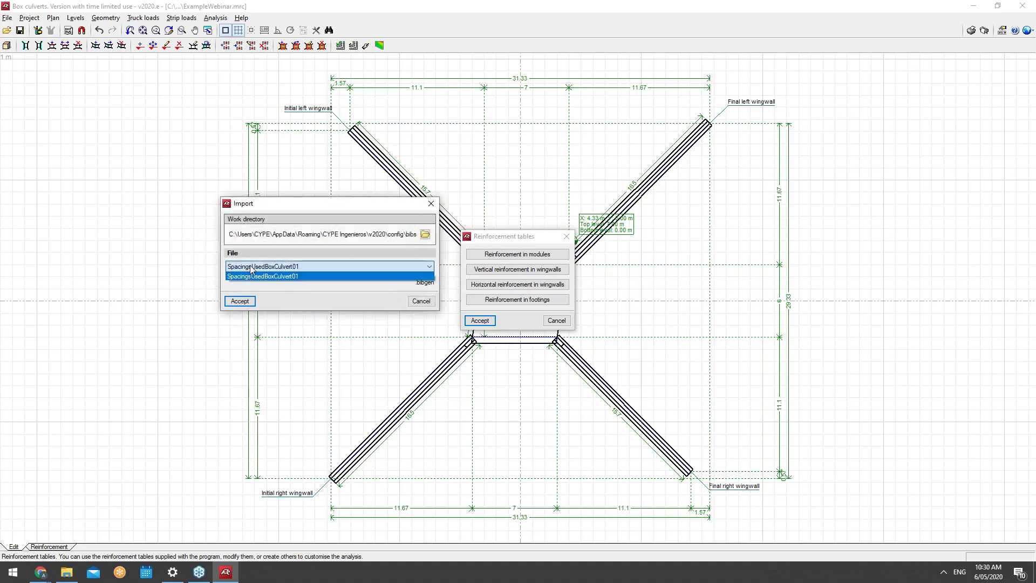
left_click(267, 278)
left_click(240, 302)
left_click(232, 283)
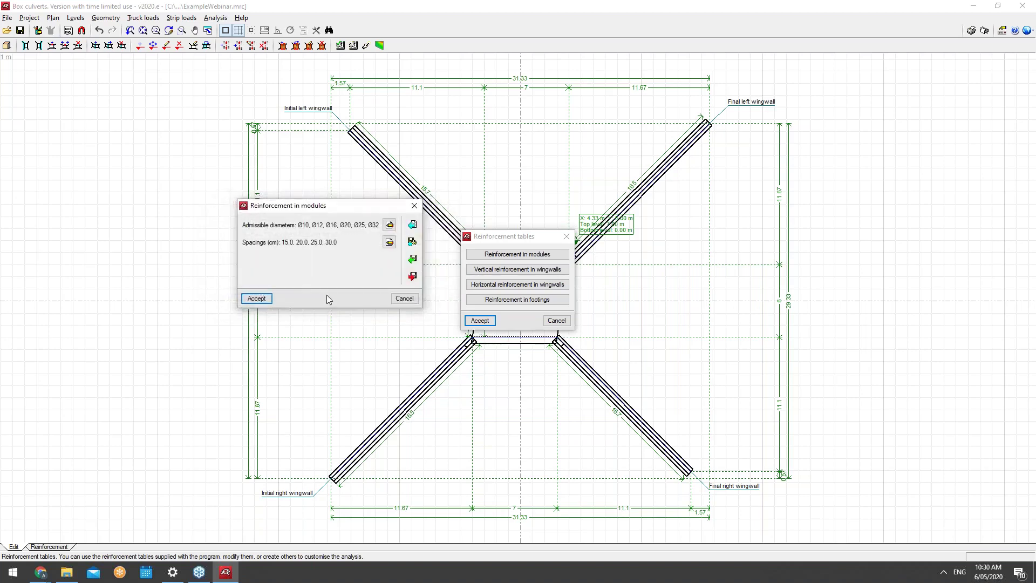
left_click_drag(352, 206, 350, 254)
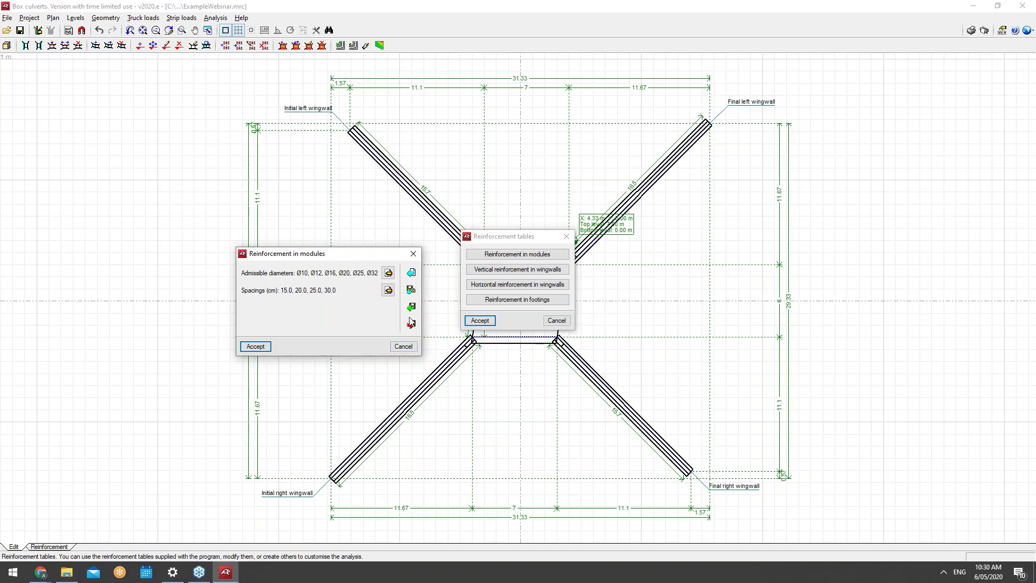
left_click(256, 346)
Review the reinforcement tables for vertical wingwall, footing and horizontal wingwall reinforcement and close them without changes
left_click(516, 269)
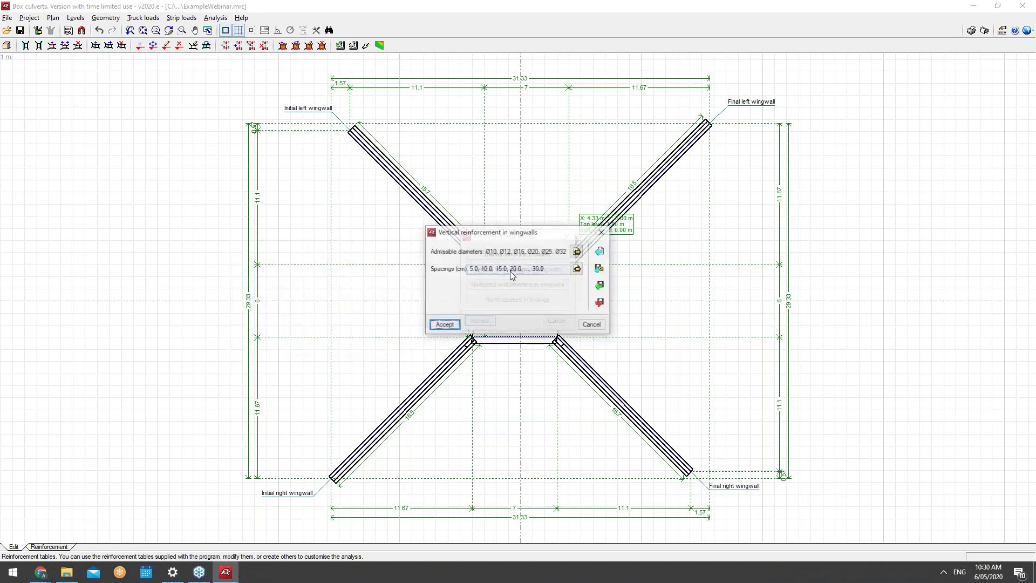
left_click_drag(509, 240, 343, 233)
left_click(426, 317)
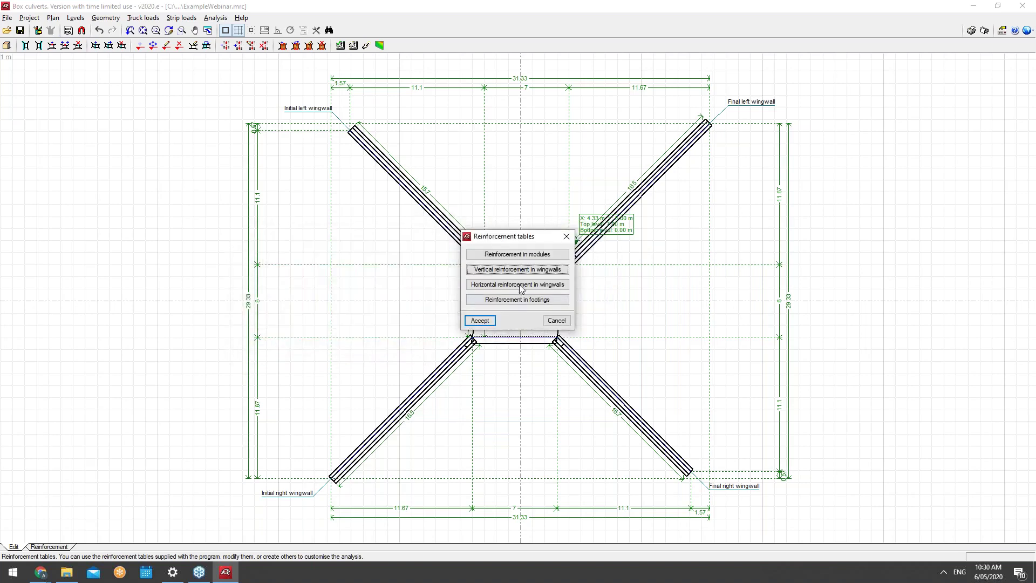
left_click(520, 298)
left_click_drag(541, 235, 512, 258)
left_click(561, 256)
left_click(500, 284)
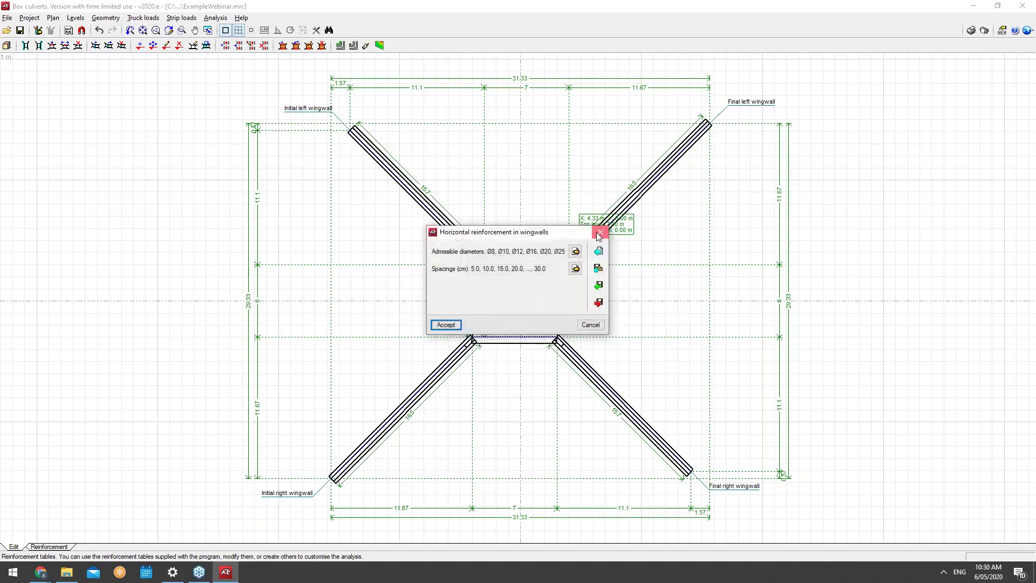
left_click(599, 233)
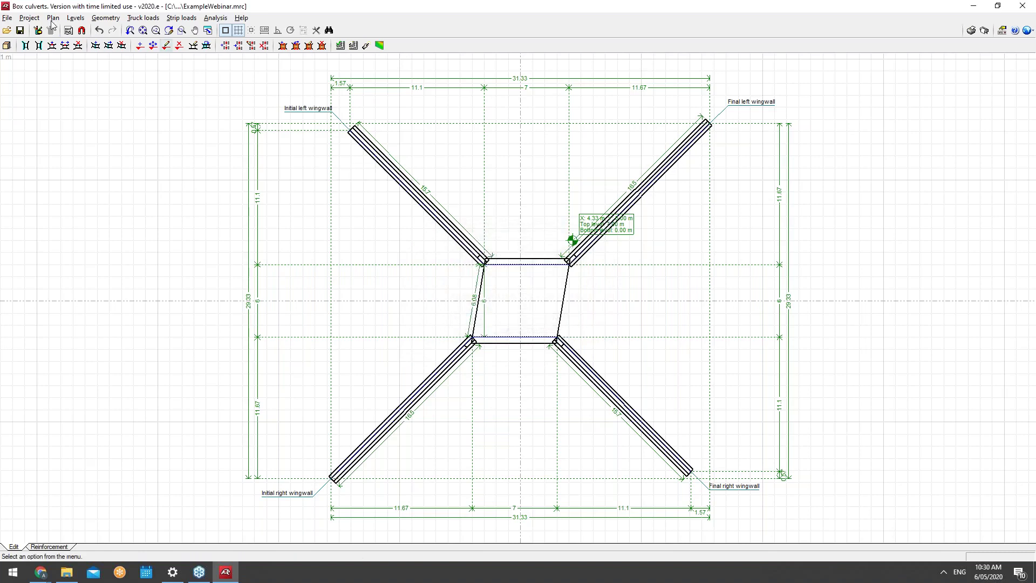
Open a full-size 3D view of the complete culvert and inspect the box and its wingwalls from several angles
left_click(29, 17)
left_click(53, 100)
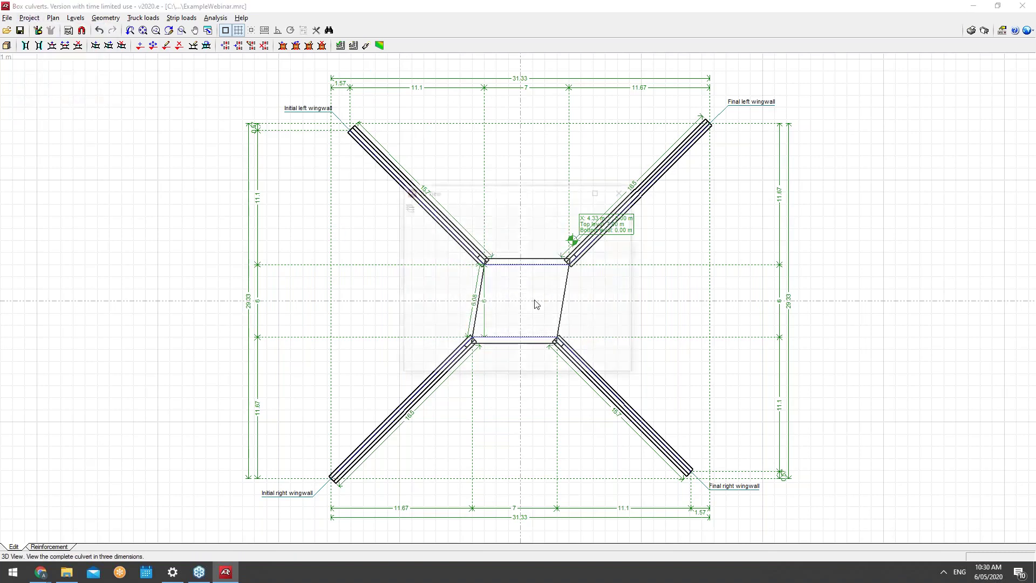
double_click(516, 190)
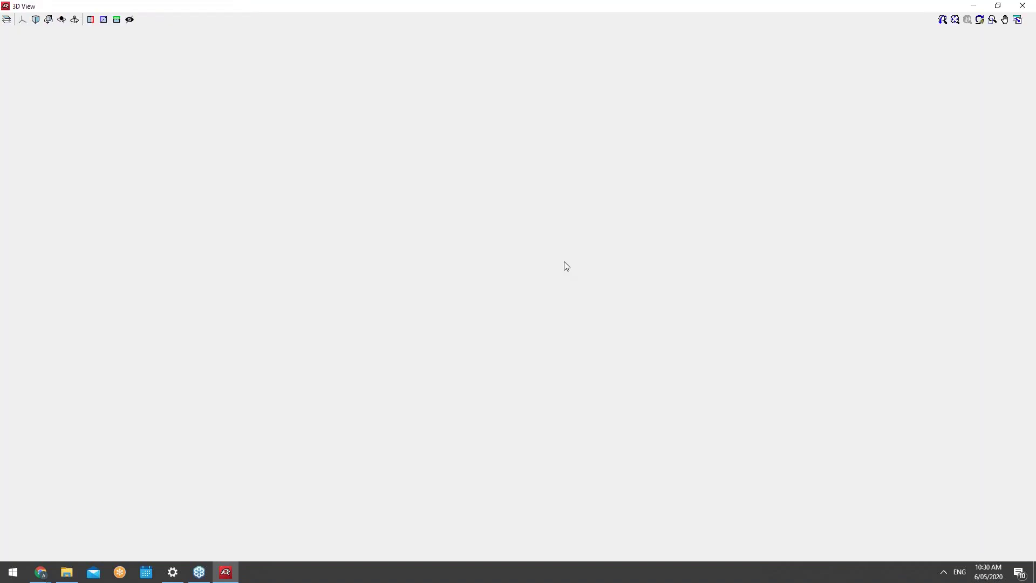
left_click_drag(528, 310, 372, 307)
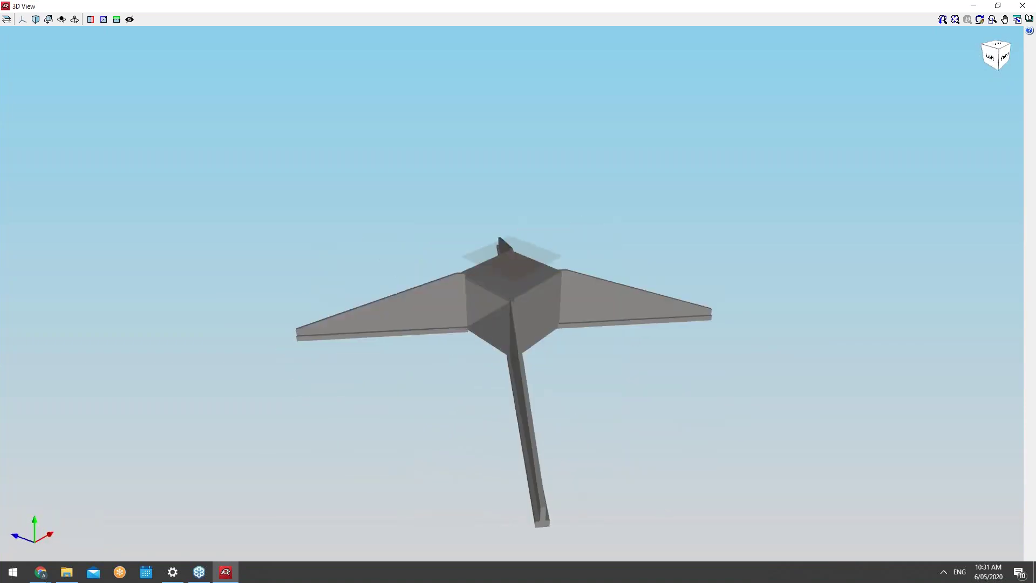
left_click_drag(522, 320, 523, 315)
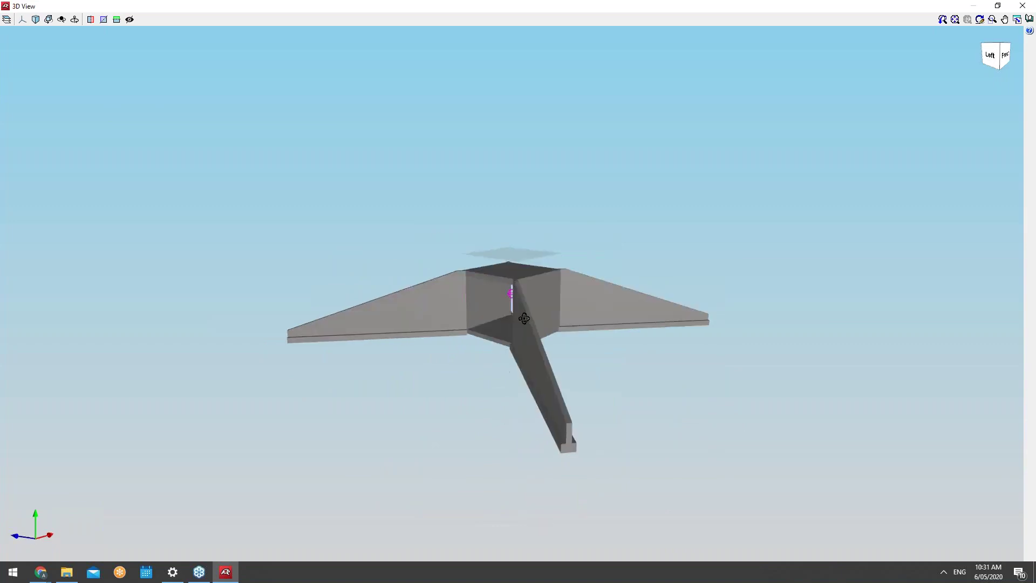
Show the 3D view's display options, try a black background and restore the light blue one
left_click(6, 19)
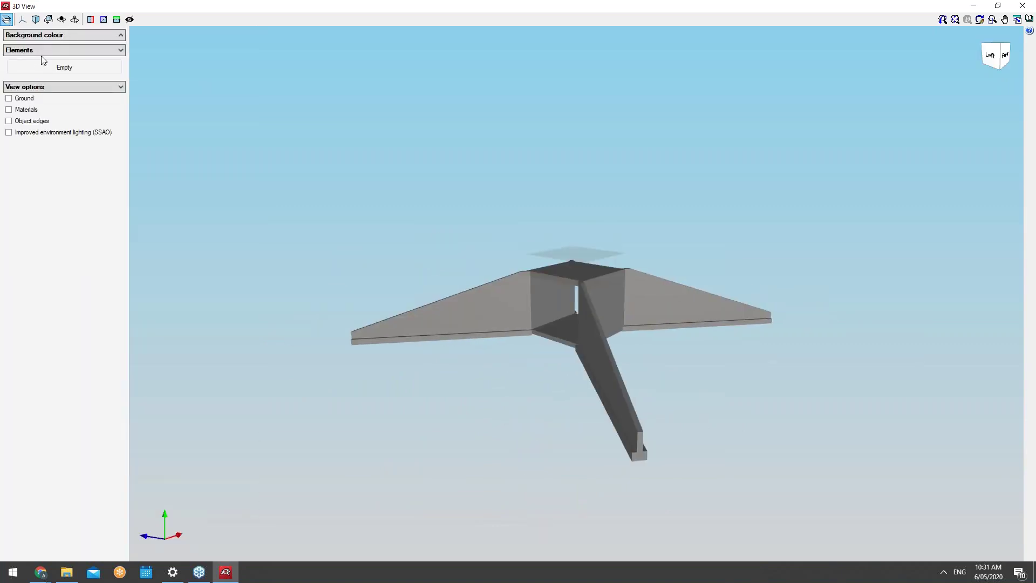
left_click(47, 35)
left_click(57, 52)
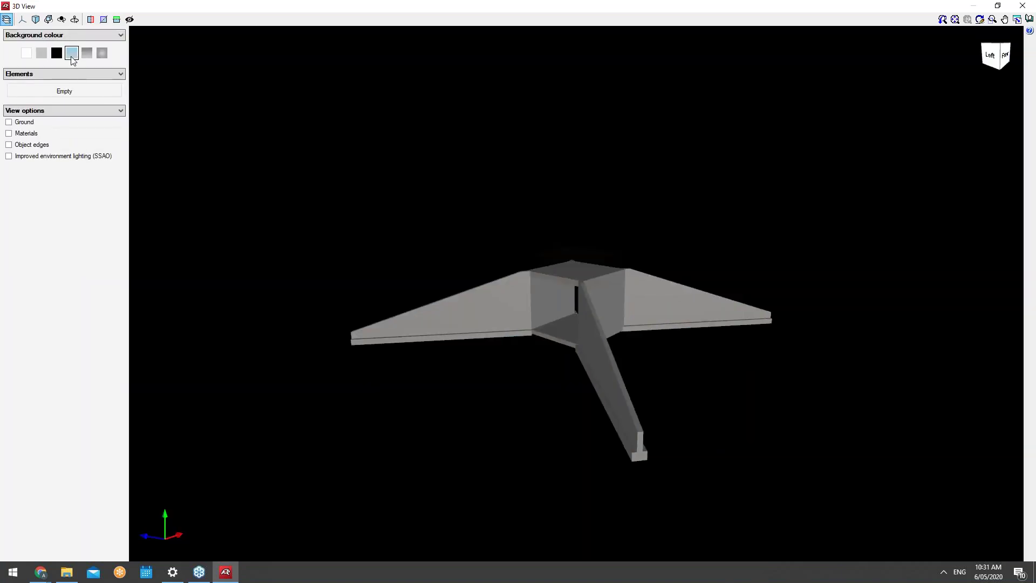
left_click(72, 53)
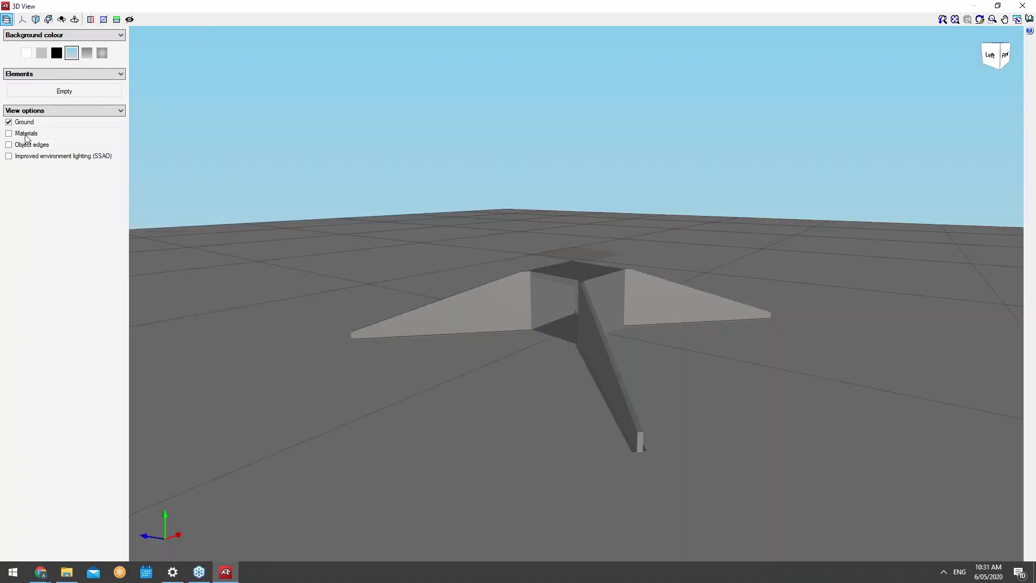
Try the ground, materials and object edges options in the 3D view and switch them off again
left_click(26, 135)
left_click(32, 145)
left_click(31, 134)
left_click(30, 123)
middle_click_drag(446, 261, 570, 268)
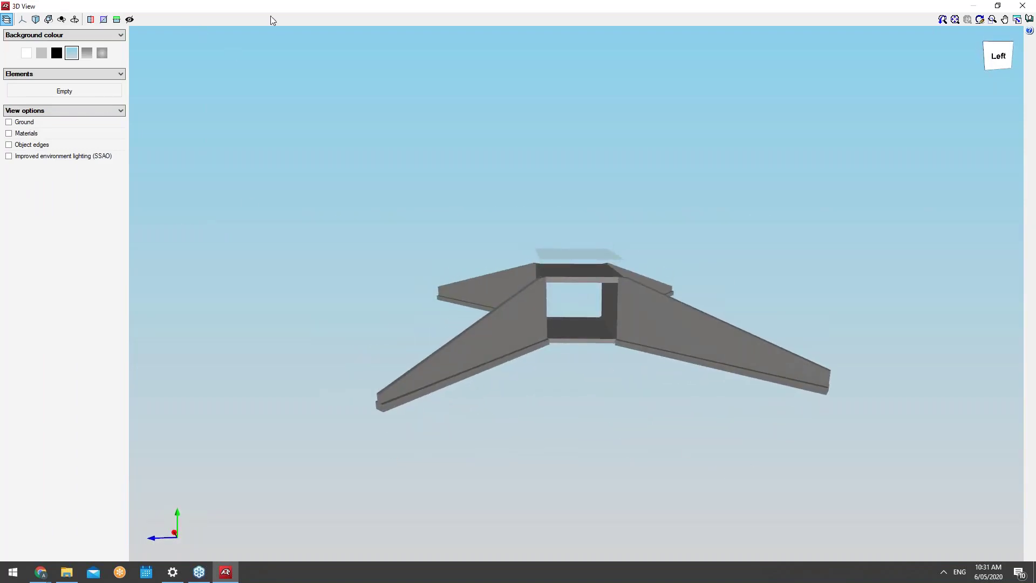
Look at the culvert from the predefined orientations, including the front and right views
left_click(35, 20)
left_click(22, 20)
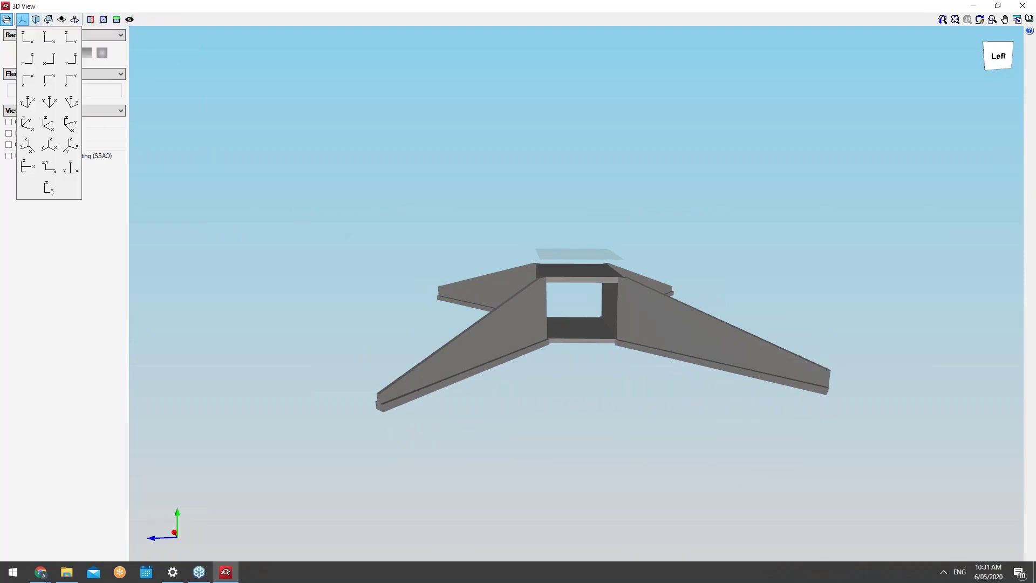
left_click(49, 58)
left_click(24, 38)
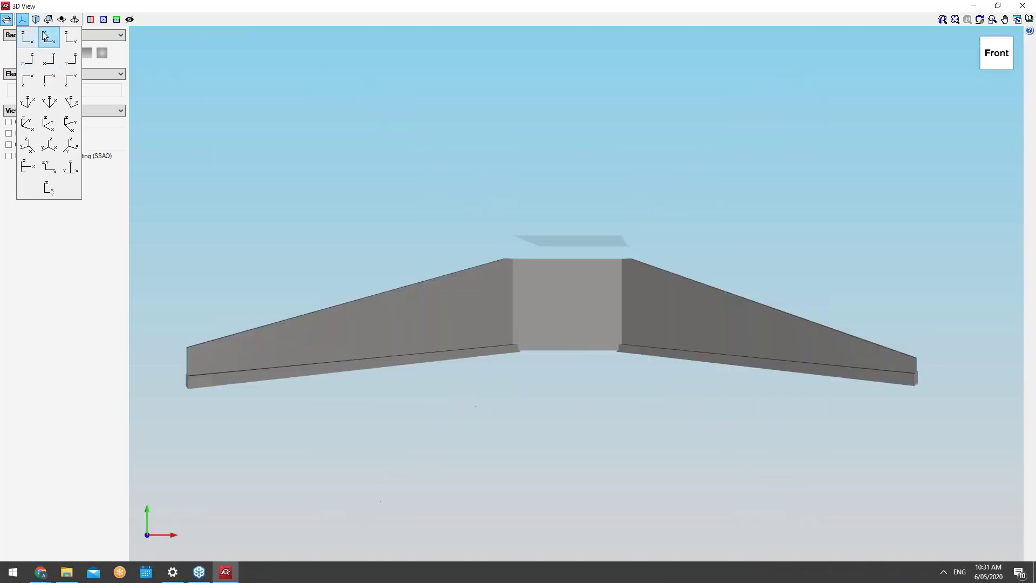
left_click(70, 36)
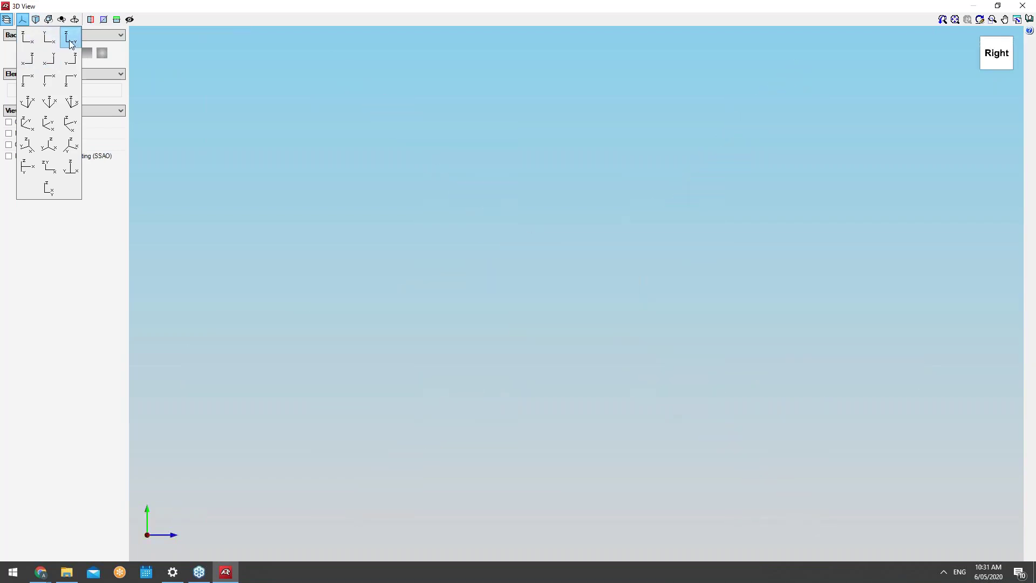
left_click(22, 20)
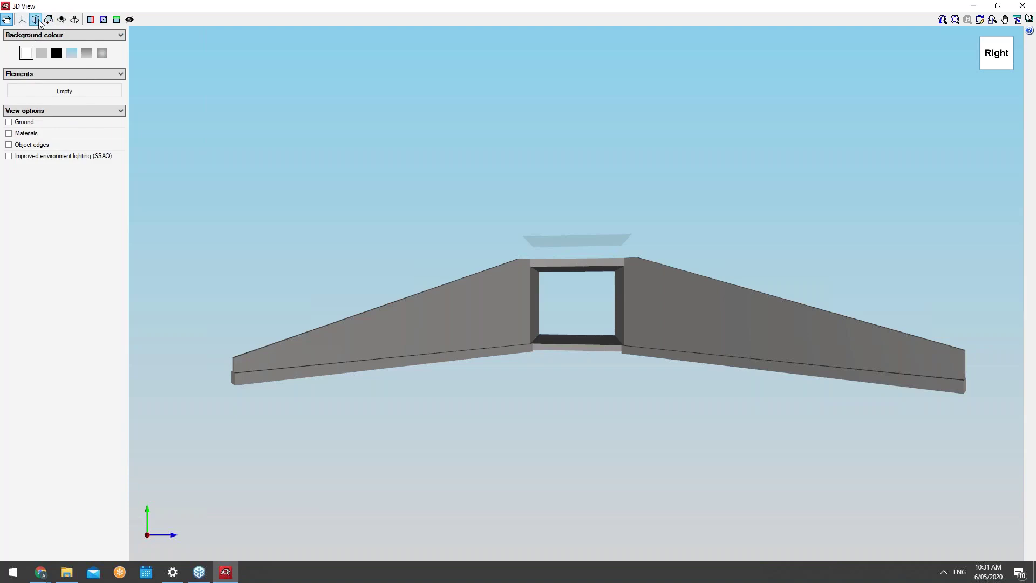
Cut the 3D model with the first vertical section plane, shift the plane along its axis and remove the section
left_click(91, 20)
left_click_drag(387, 250, 277, 271)
left_click_drag(485, 315, 253, 345)
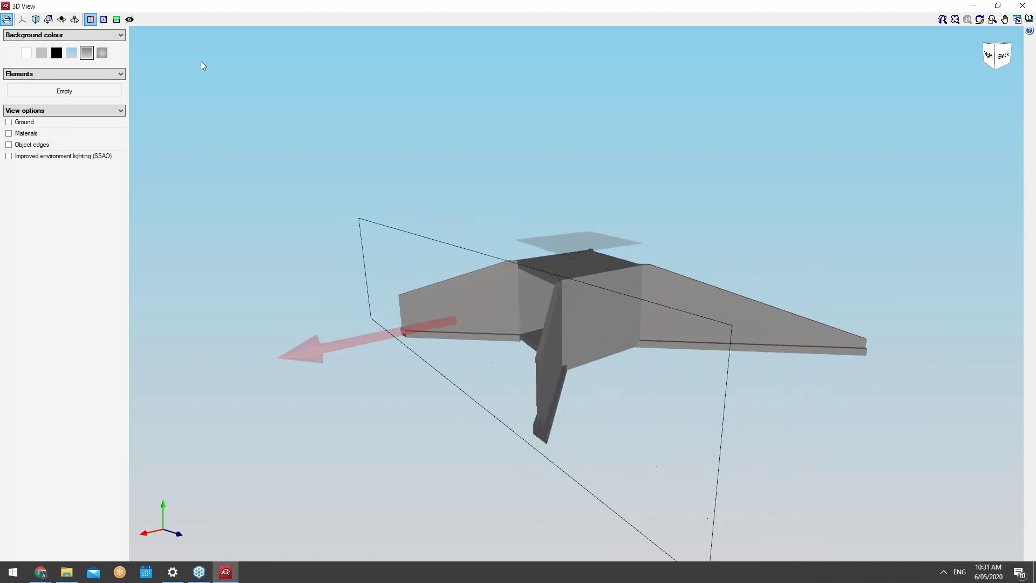
left_click(92, 20)
Cut the 3D model with the other vertical section plane, move it through the box and inspect the interior
left_click(103, 20)
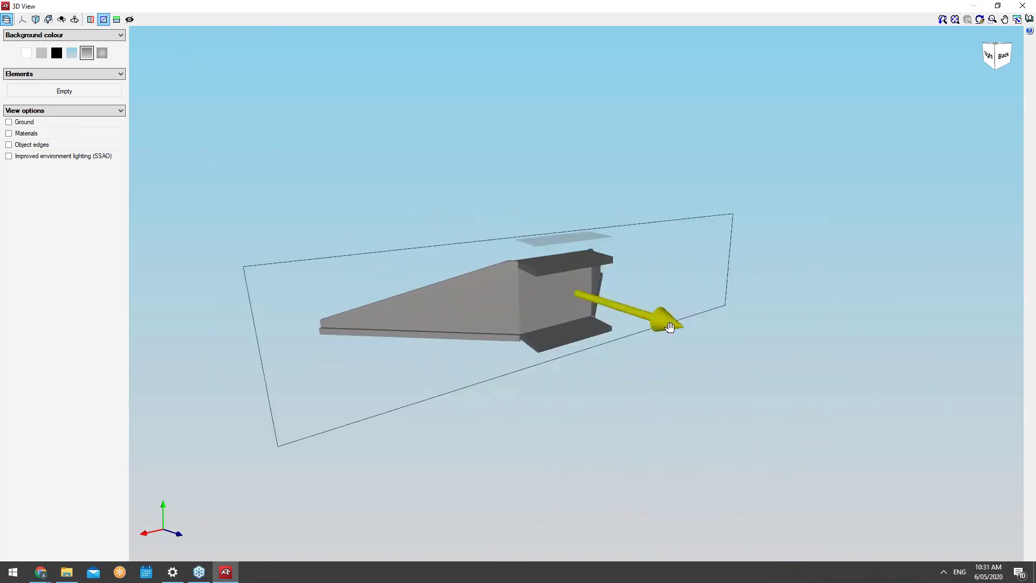
left_click_drag(662, 324, 725, 353)
middle_click_drag(635, 401, 777, 398)
mouse_move(659, 296)
left_mouse_down()
mouse_move(804, 303)
mouse_move(657, 291)
left_mouse_up()
middle_click_drag(657, 291, 636, 313)
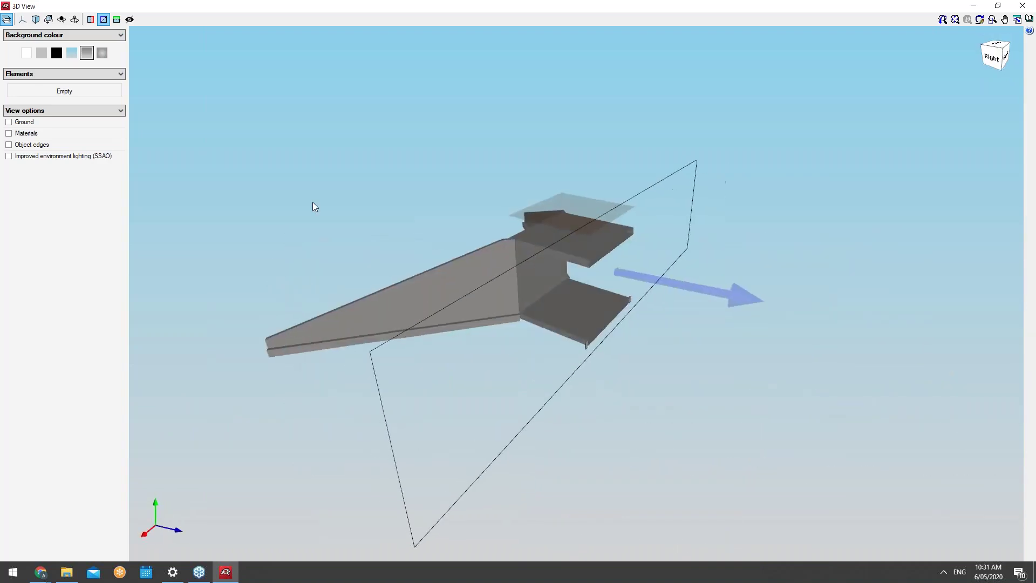
Cut the culvert with a horizontal section plane, raise it towards the top slab, remove it and close the 3D view
left_click(116, 20)
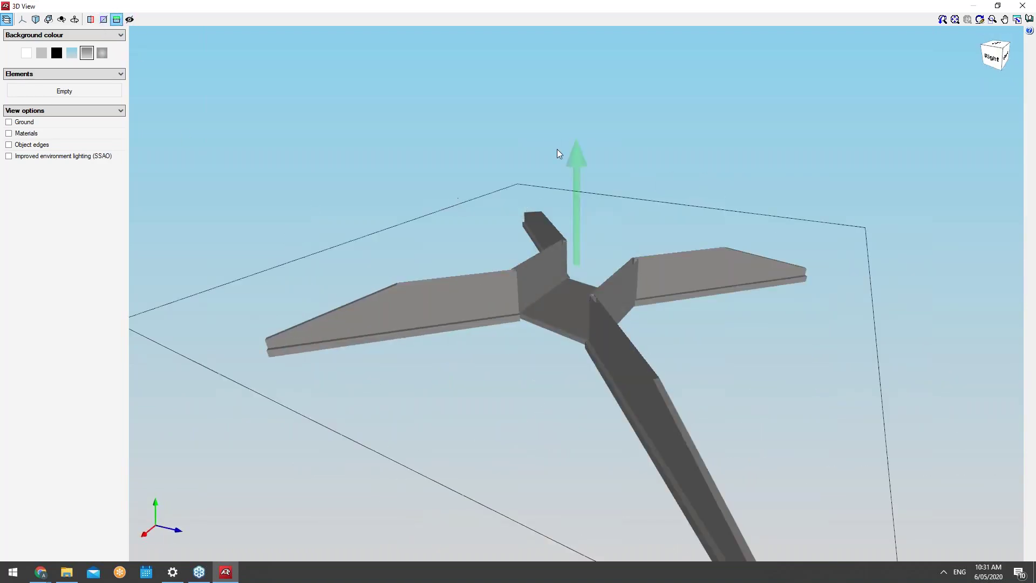
left_click_drag(573, 134, 585, 71)
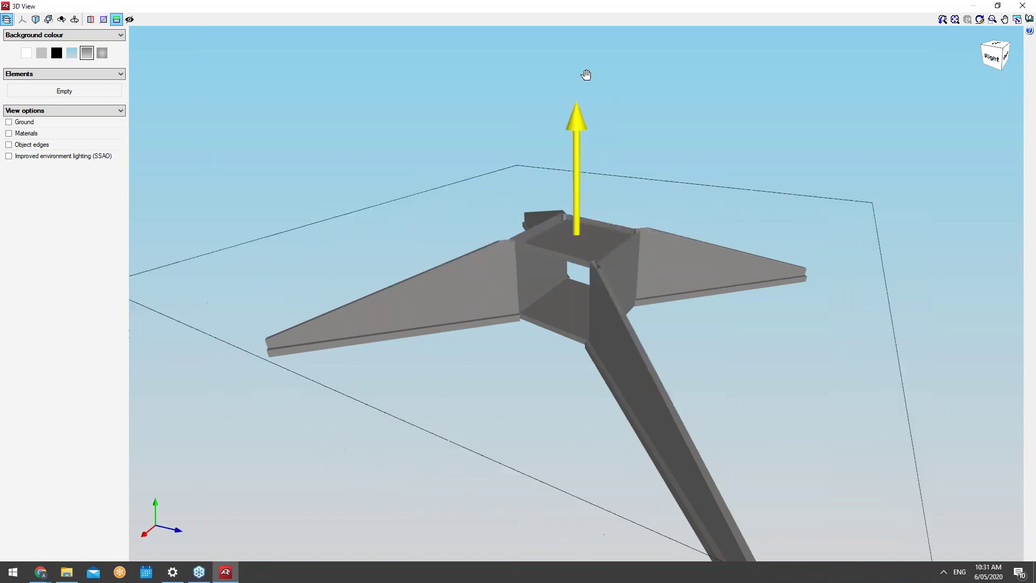
left_click(118, 20)
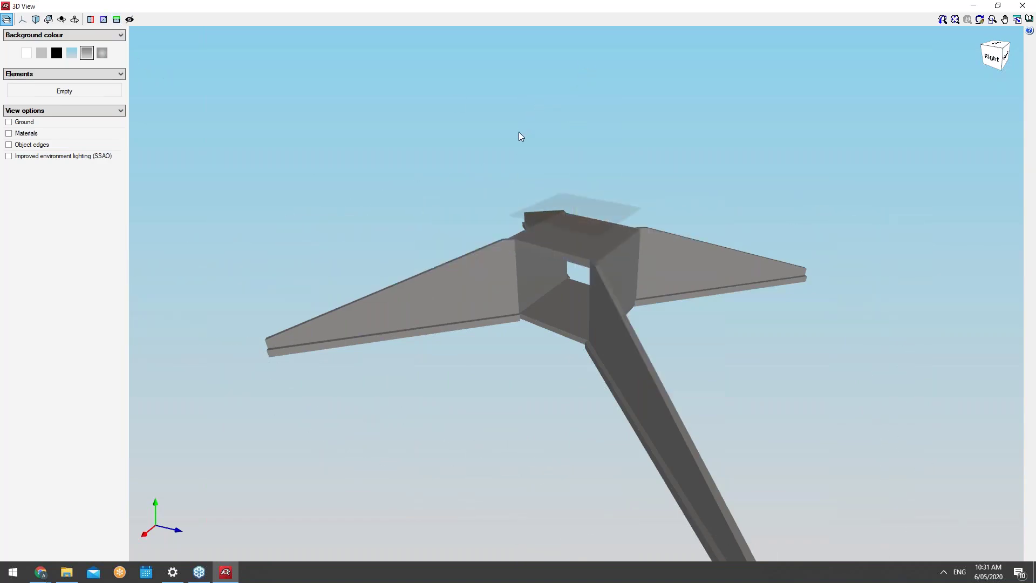
left_click(1022, 5)
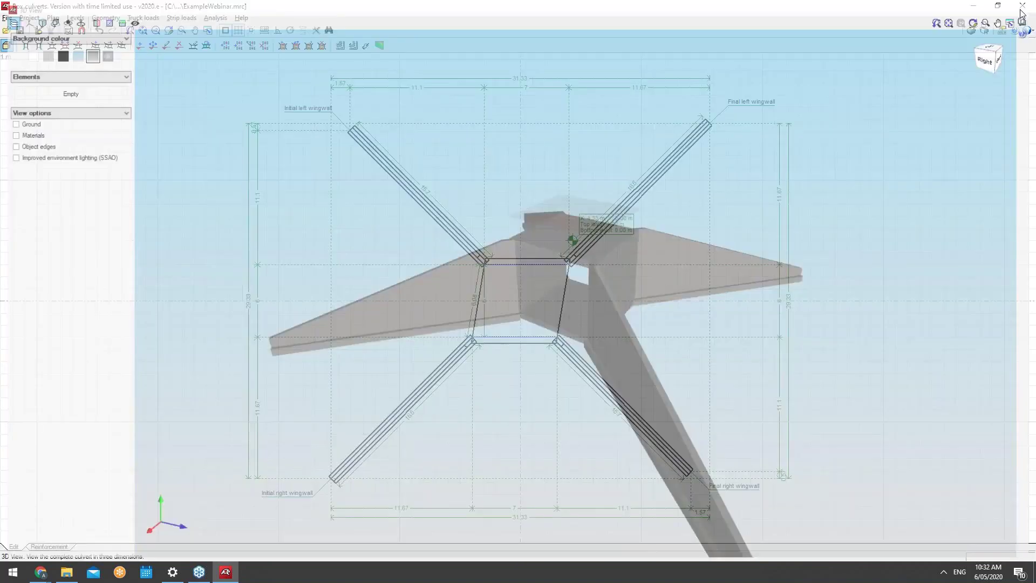
Delete the outer lateral wall point of the initial left wingwall
left_click(27, 18)
mouse_move(53, 19)
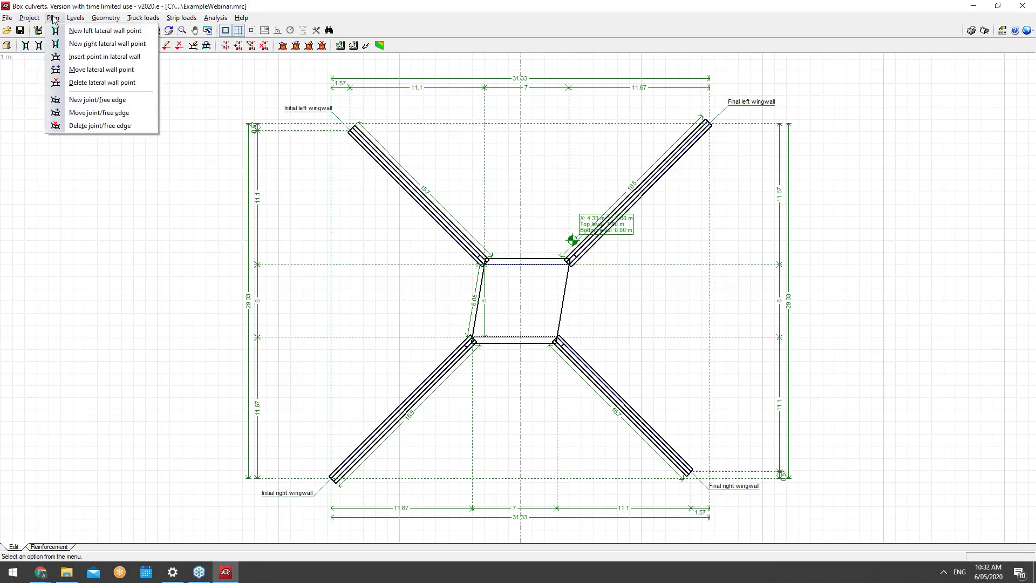
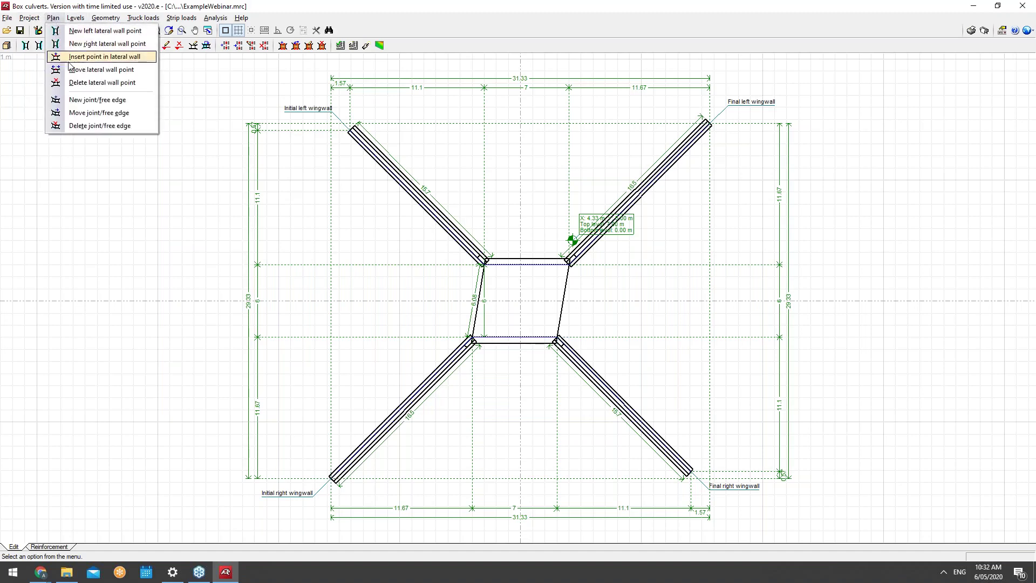
left_click(76, 82)
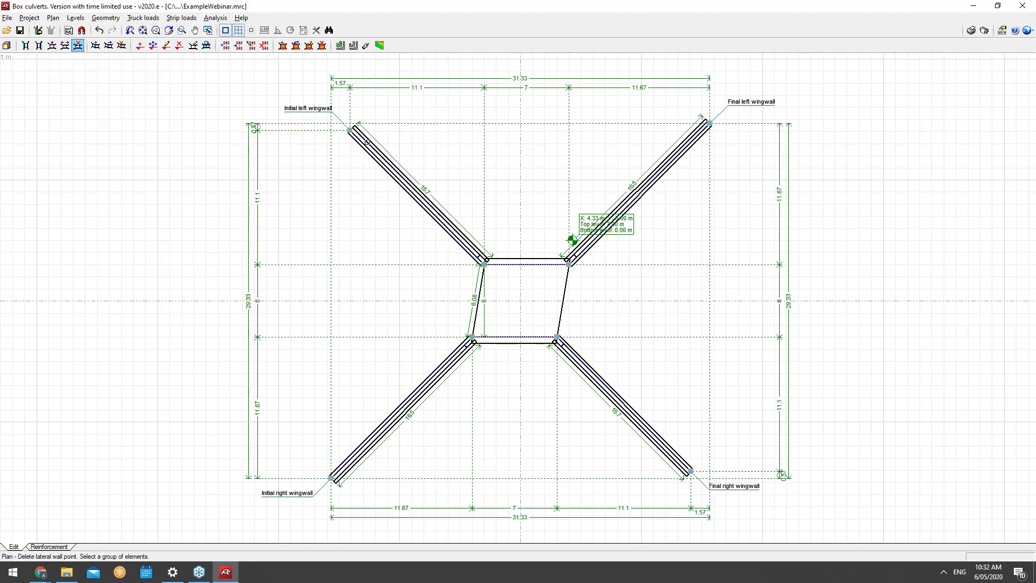
left_click(350, 131)
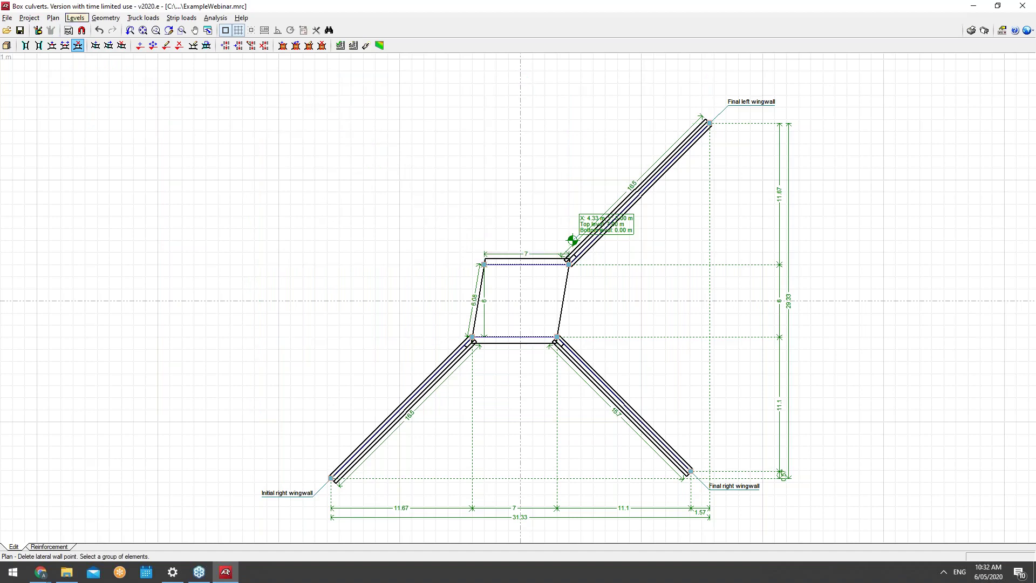
Undo the deletion of the initial left wingwall's outer lateral wall point
left_click(76, 18)
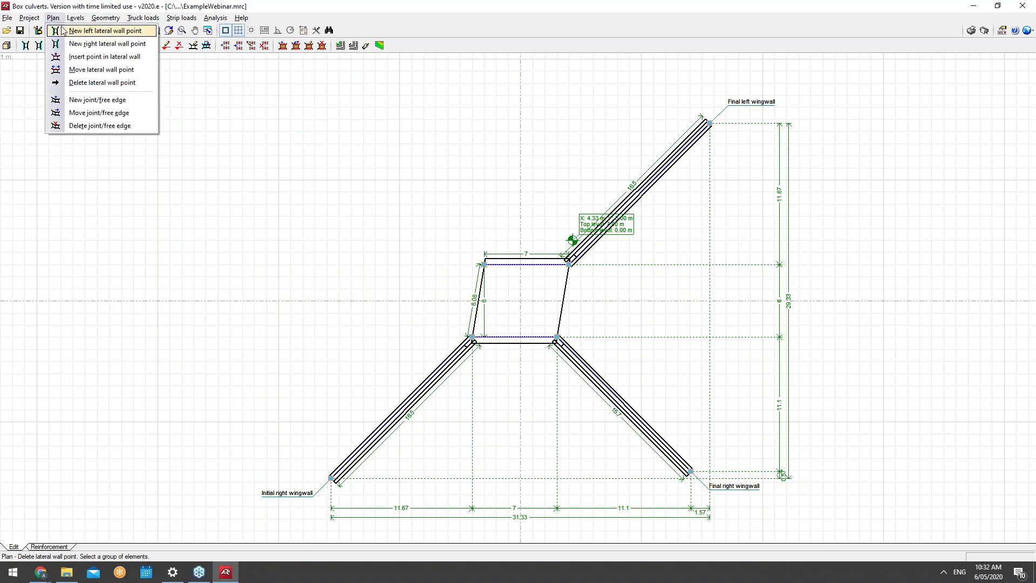
left_click(91, 30)
right_click(421, 200)
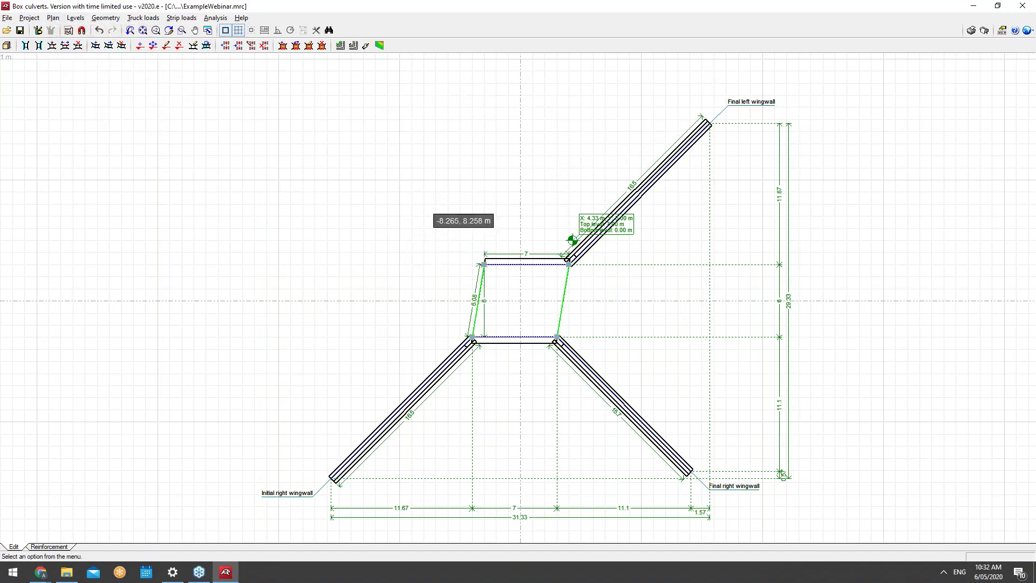
left_click(99, 30)
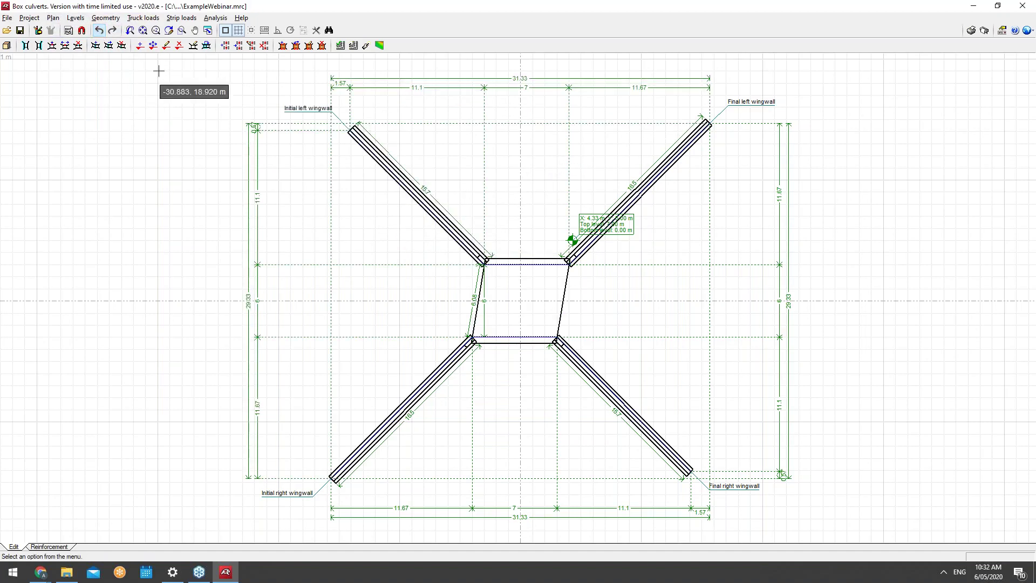
Delete the lateral wall point at the outer end of the initial left wingwall again
left_click(55, 19)
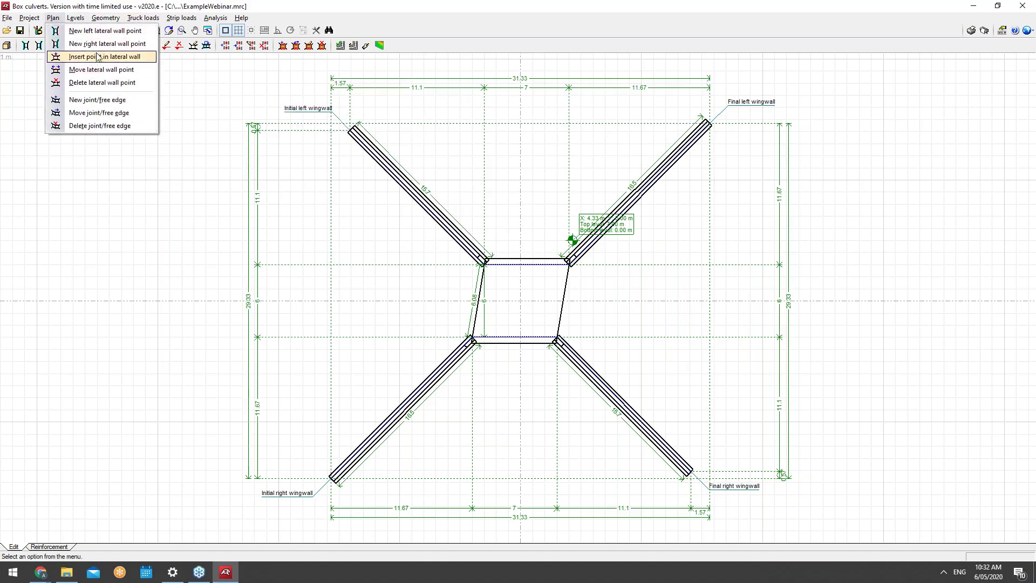
left_click(103, 82)
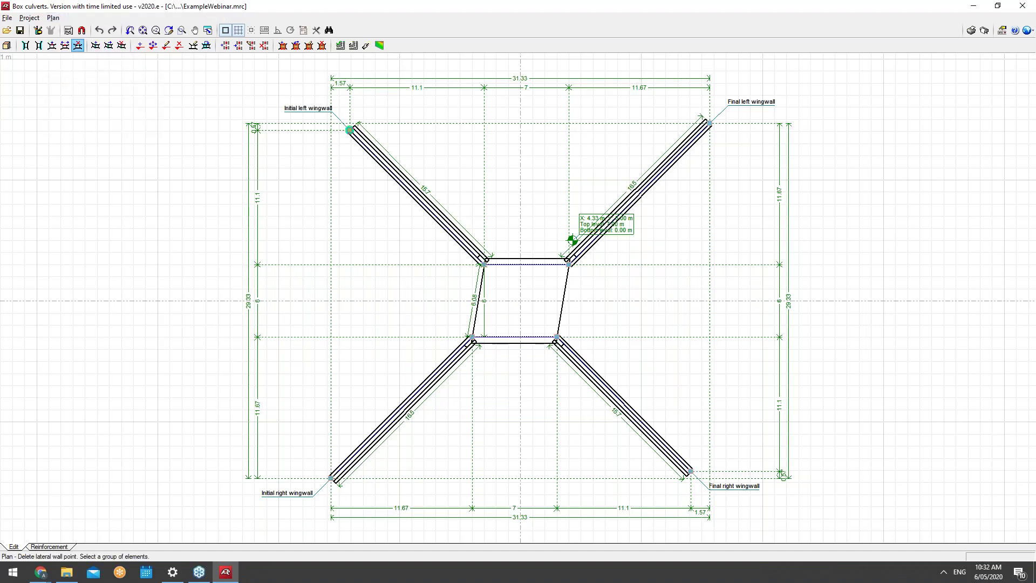
right_click(350, 130)
Try to redraw the missing initial left wingwall with new left lateral wall points ending at about (-15.80, 15.62) m, and undo them
left_click(53, 18)
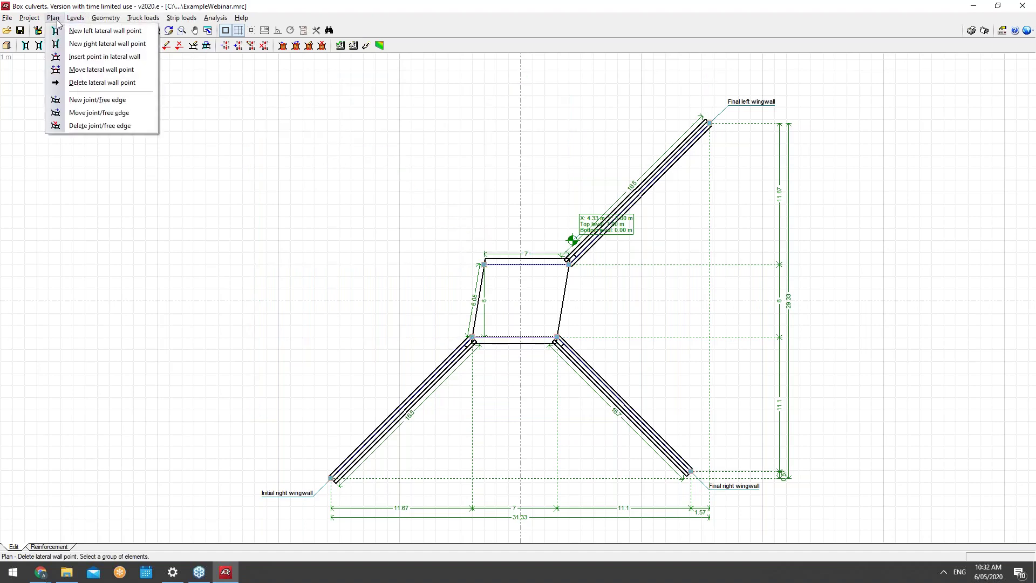
left_click(87, 44)
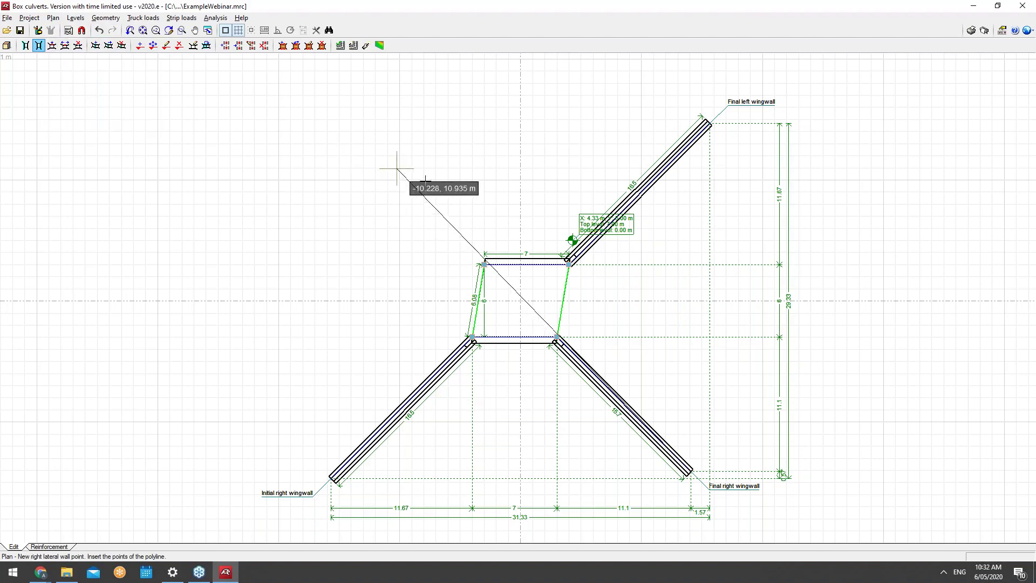
left_click(53, 18)
mouse_move(67, 23)
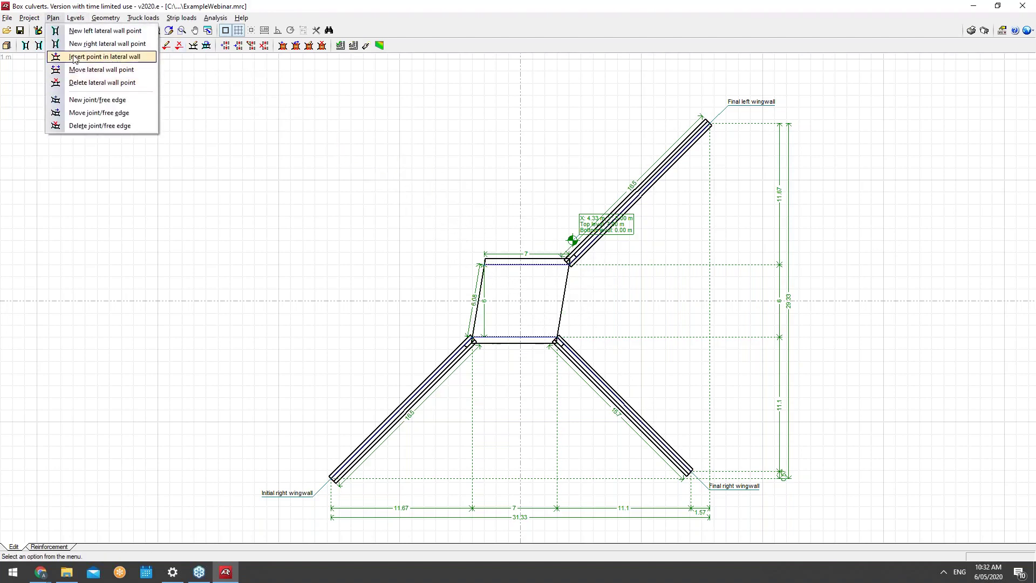
left_click(109, 33)
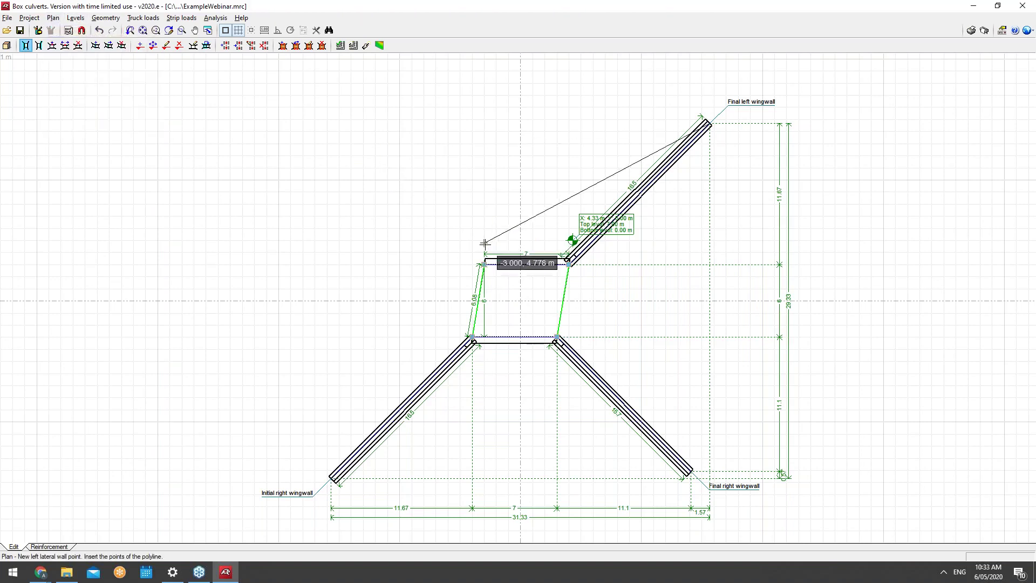
left_click(467, 256)
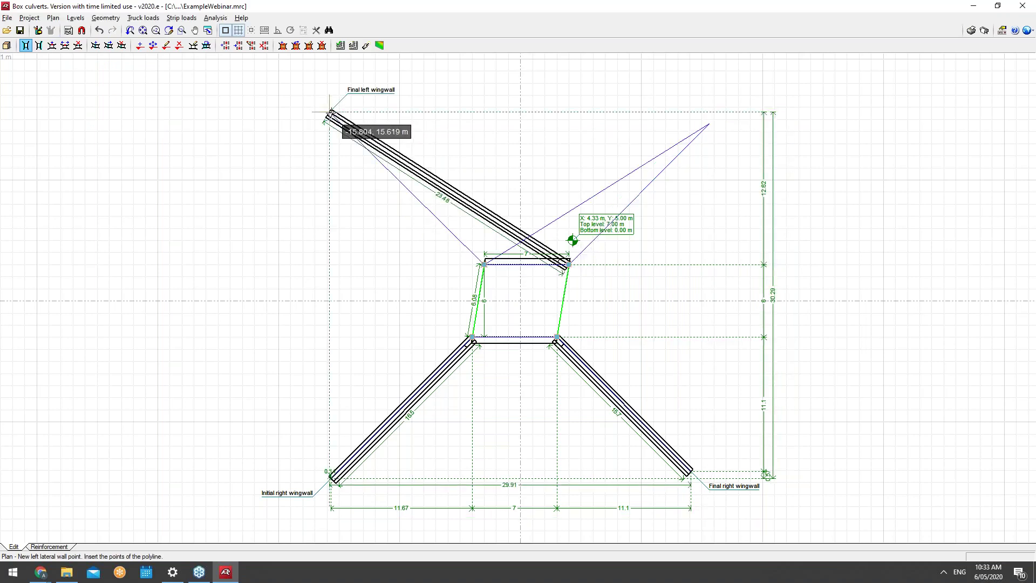
right_click(353, 126)
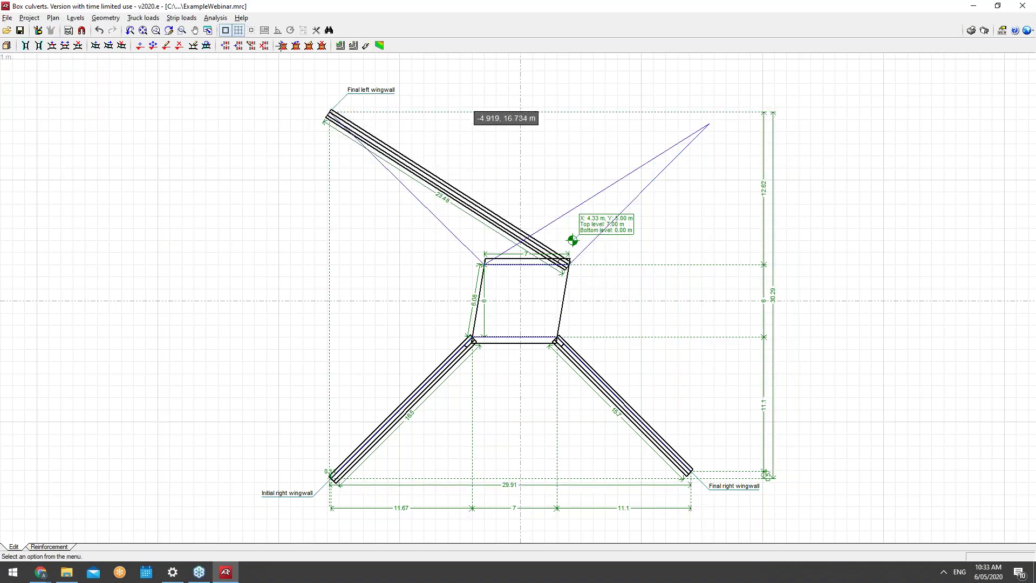
left_click(98, 31)
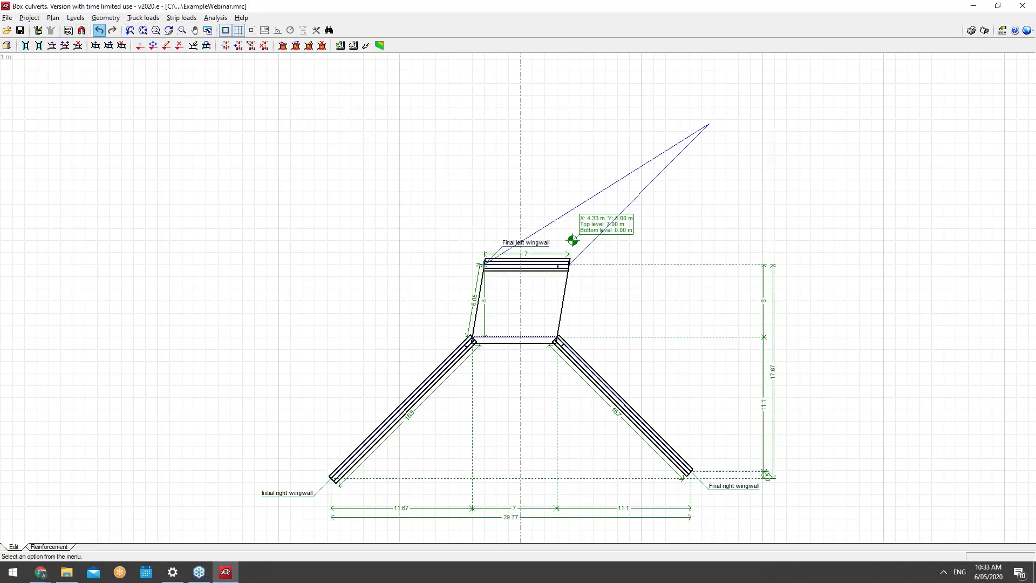
left_click(100, 31)
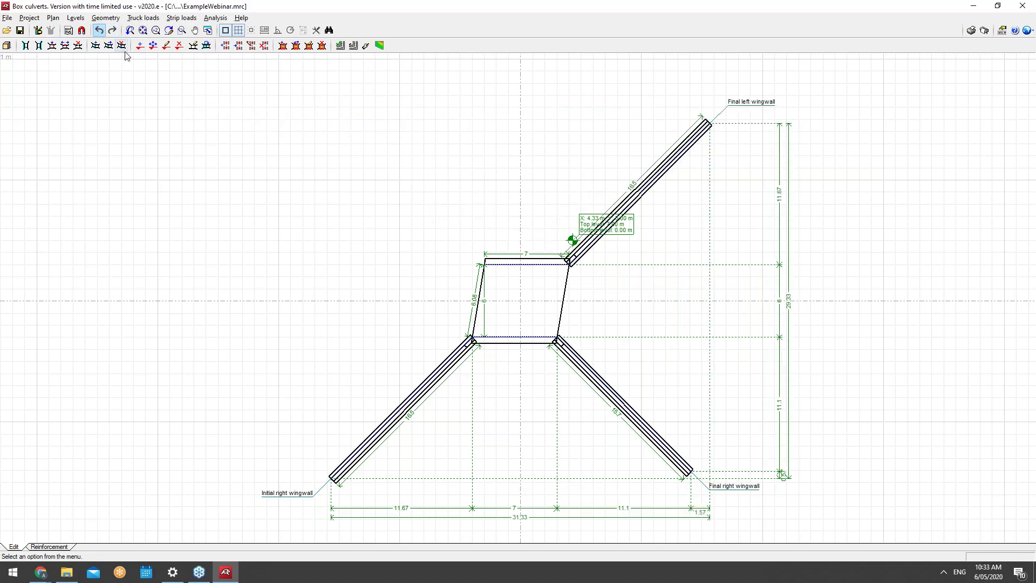
Add new right lateral wall points at box corner (-3.000, 3.000) m and beyond it, making the final right wingwall about 27.5 m long
left_click(76, 17)
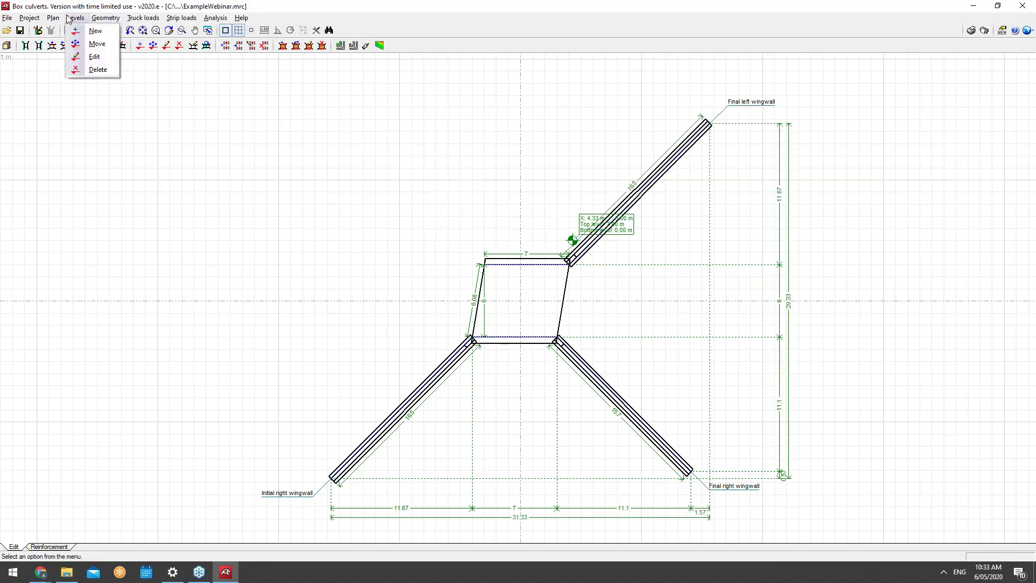
mouse_move(56, 21)
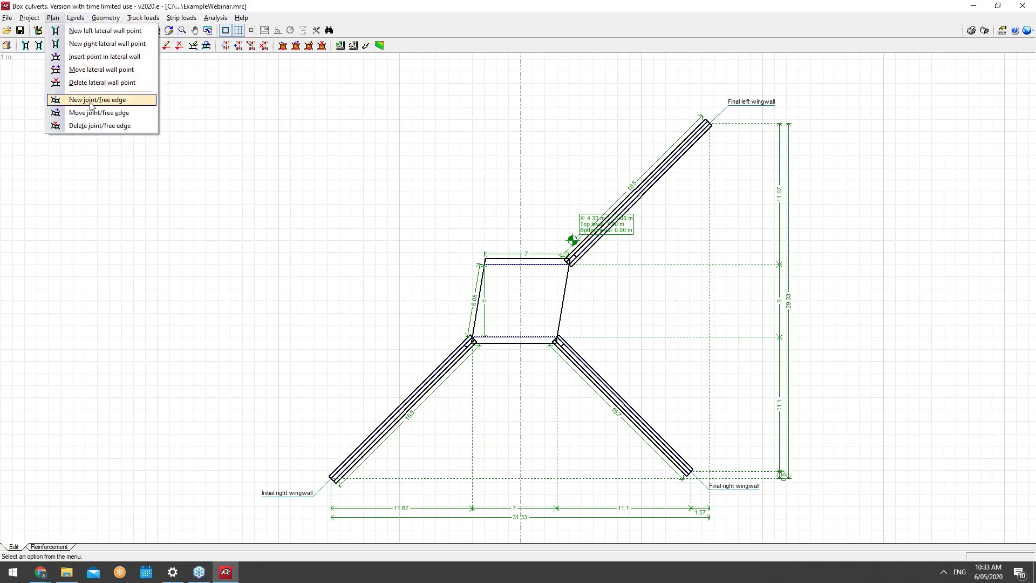
left_click(106, 44)
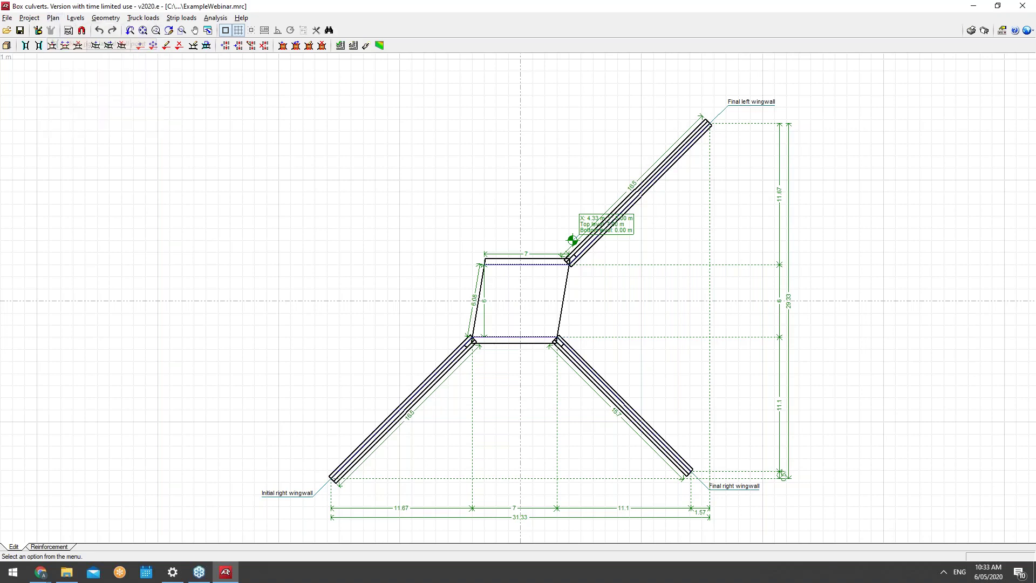
left_click(483, 264)
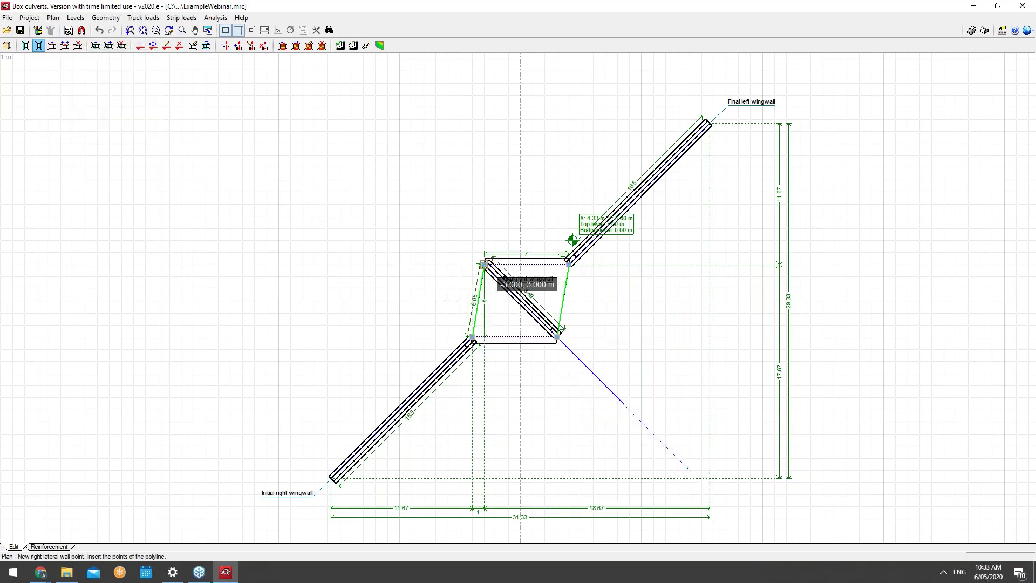
left_click(316, 107)
right_click(316, 107)
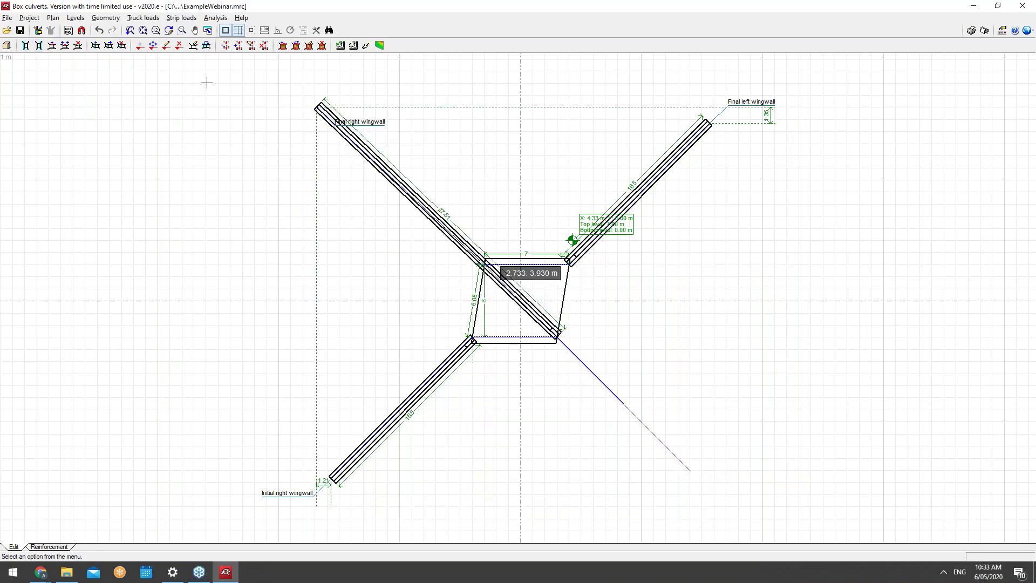
left_click(74, 19)
mouse_move(58, 19)
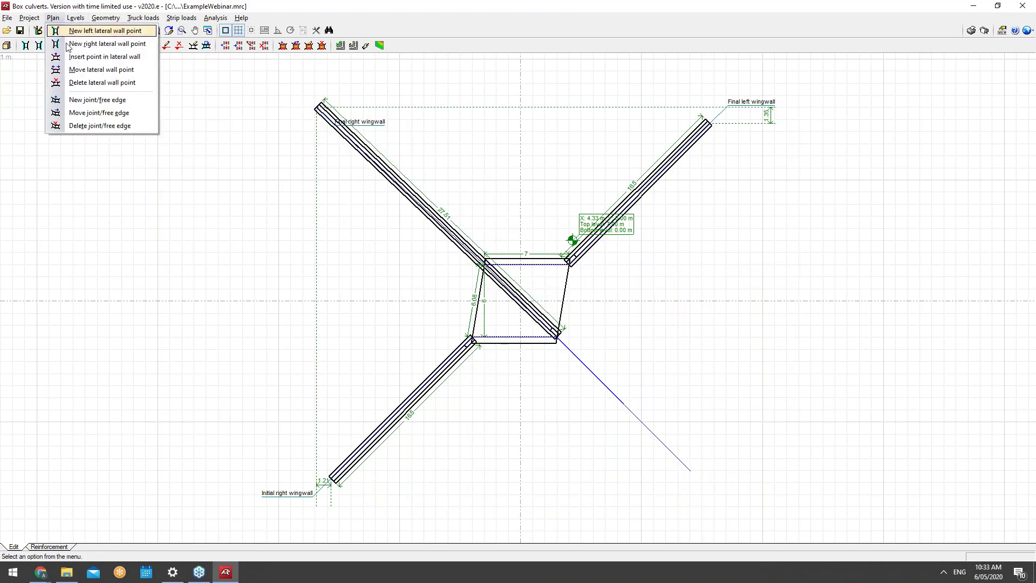
left_click(94, 74)
left_click(556, 337)
right_click(485, 228)
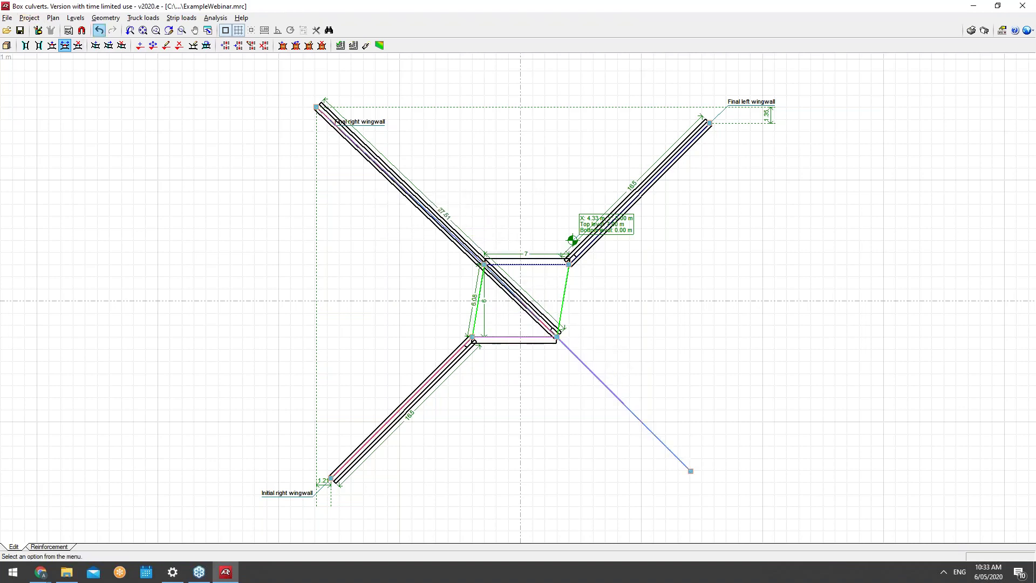
Undo the new right lateral wall points and the wall point deletion to restore the initial left wingwall
left_click(100, 31)
left_click(100, 32)
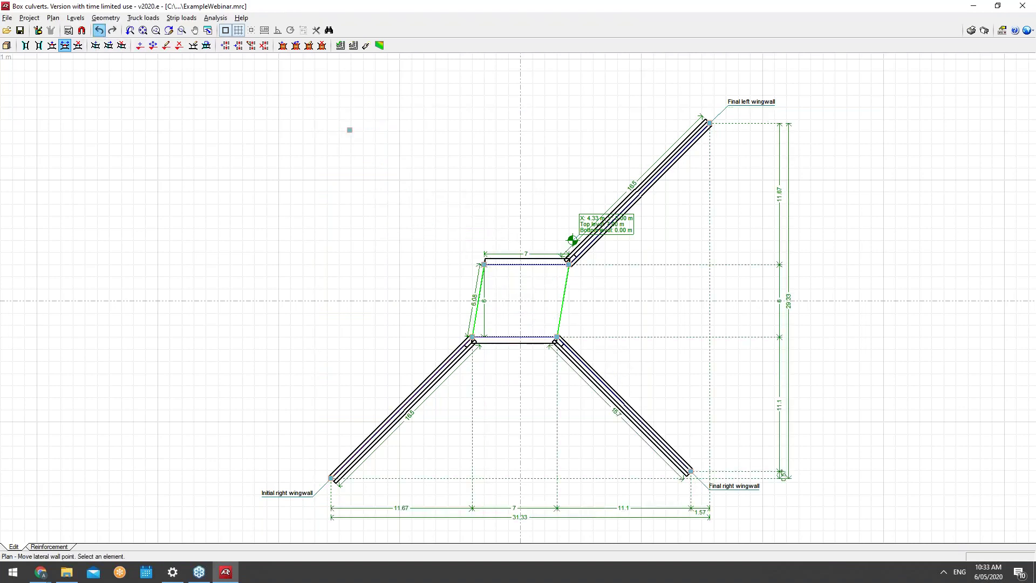
left_click(100, 32)
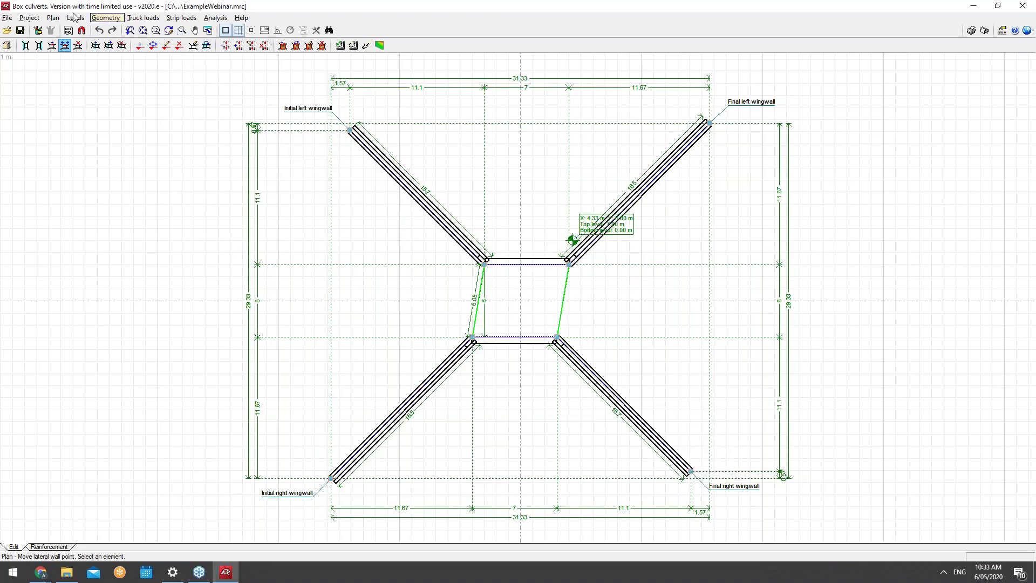
Move the lateral wall point where the initial left wingwall meets the box to about (-3.09, 2.95) m
left_click(52, 17)
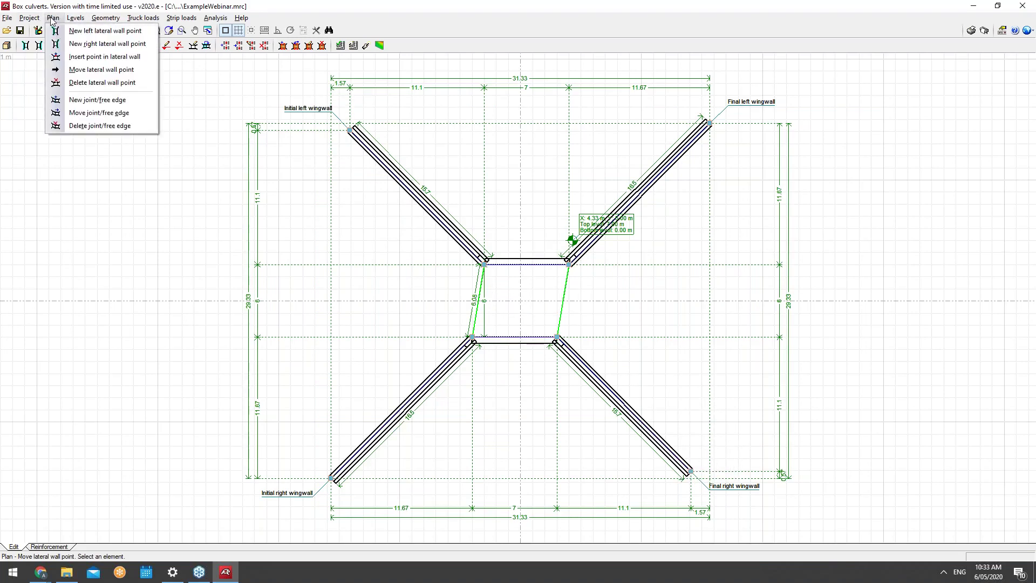
left_click(90, 69)
left_click(484, 262)
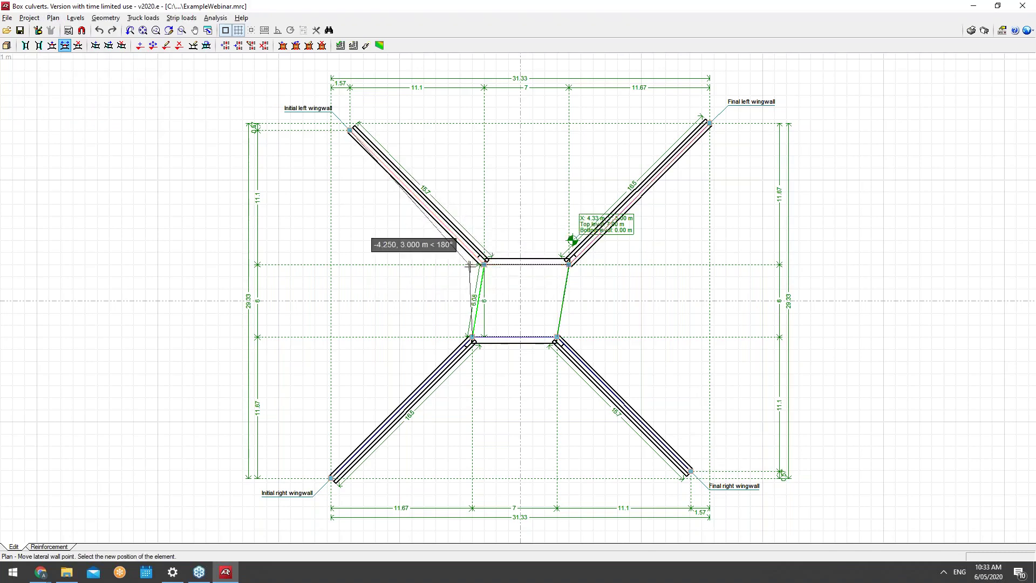
left_click(460, 265)
left_click(462, 265)
left_click(484, 263)
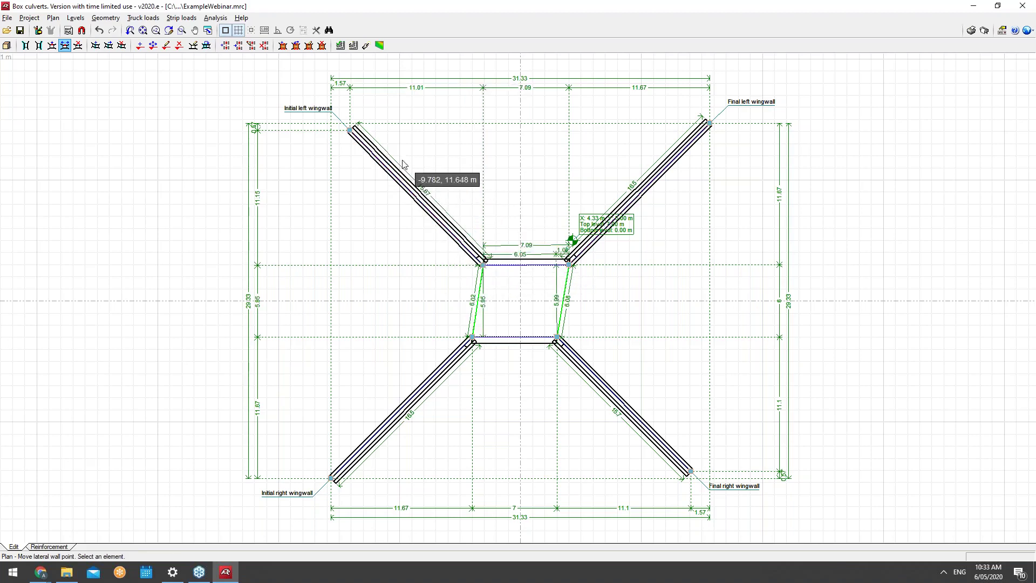
left_click(483, 264)
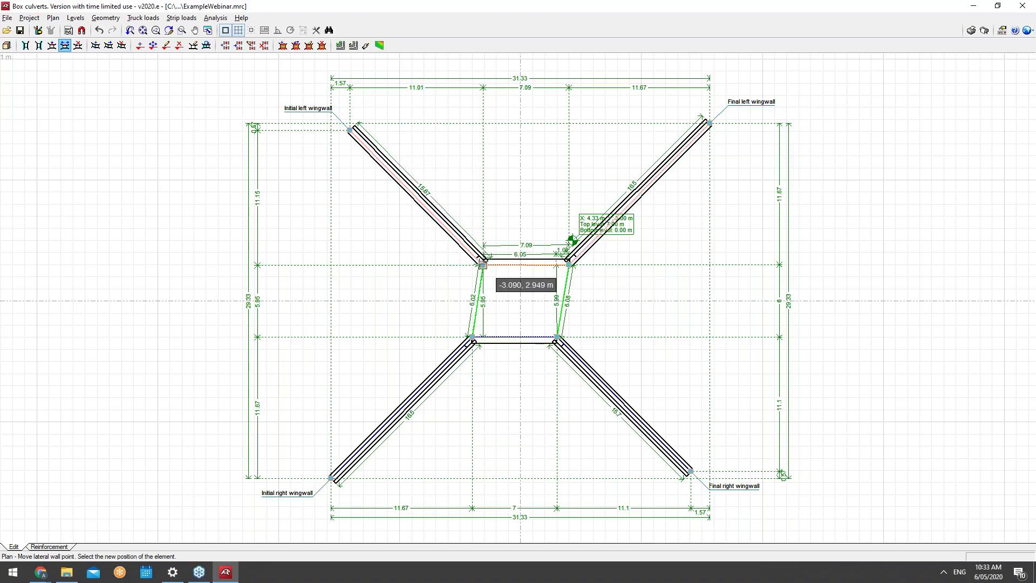
right_click(474, 265)
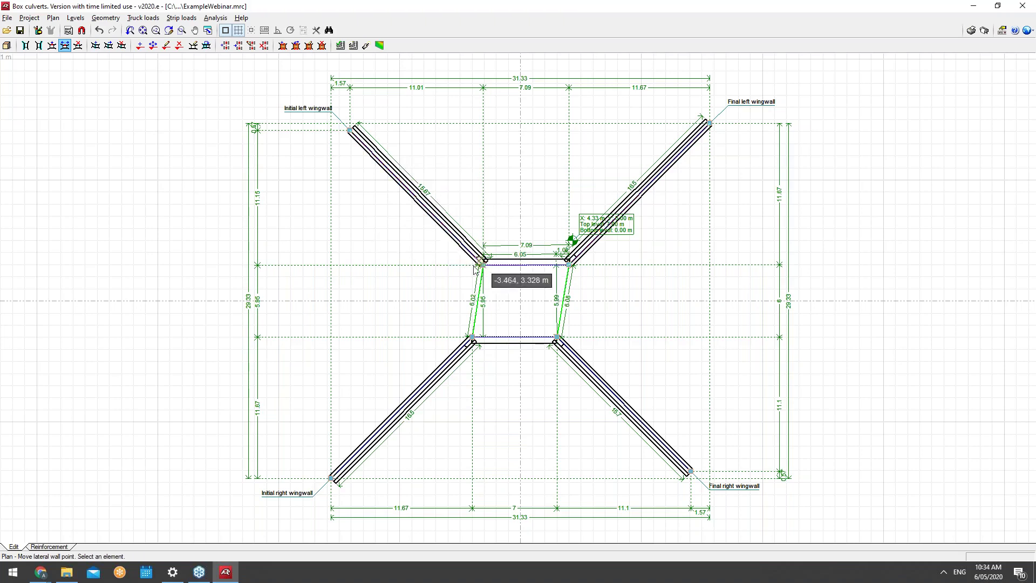
left_click(474, 255)
right_click(474, 255)
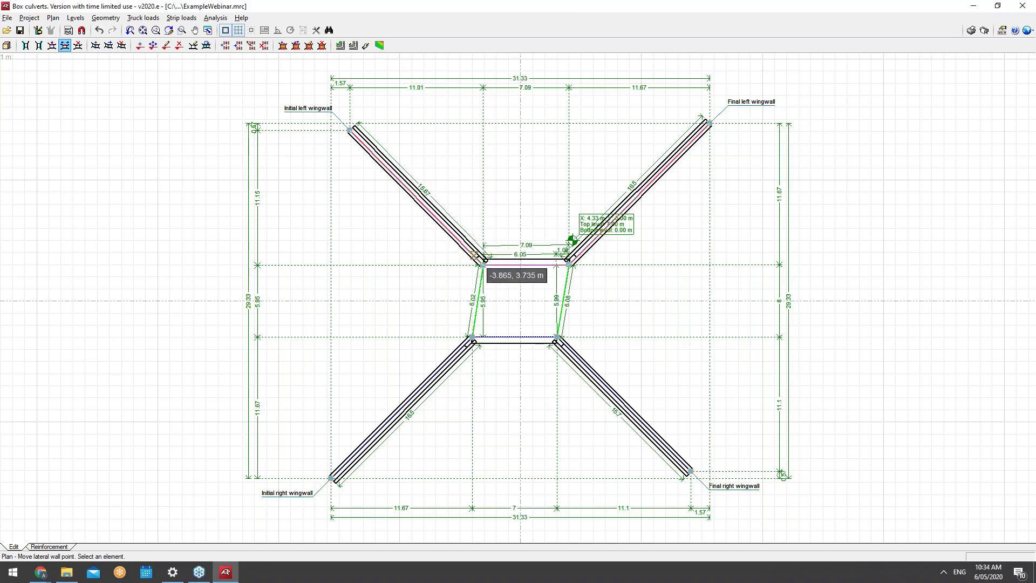
Move the joint at the initial left wingwall's box corner to about (-2.42, 3.31) m and the final left one to about (3.00, 2.19) m
left_click(75, 18)
mouse_move(53, 14)
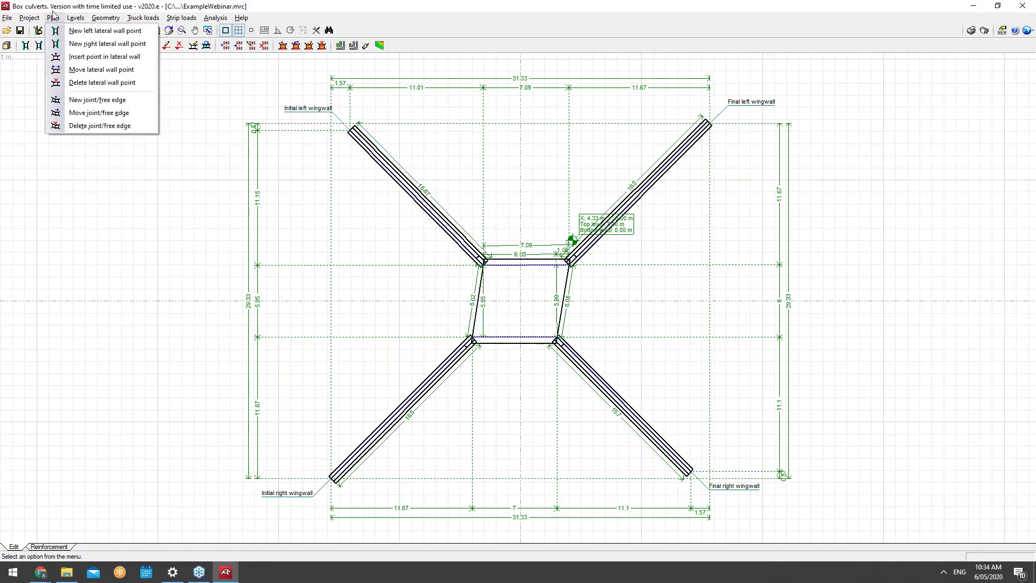
left_click(100, 115)
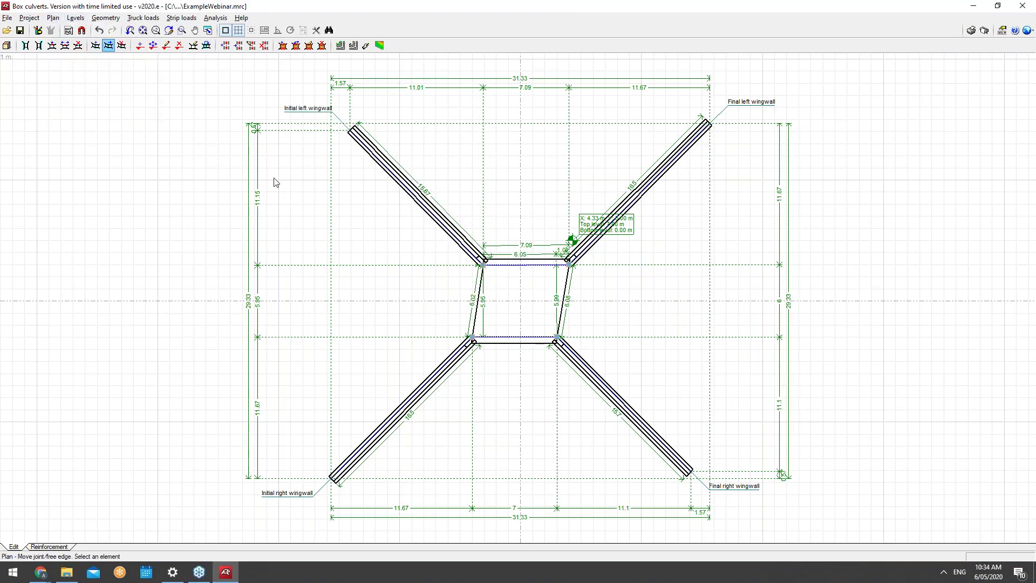
left_click(481, 278)
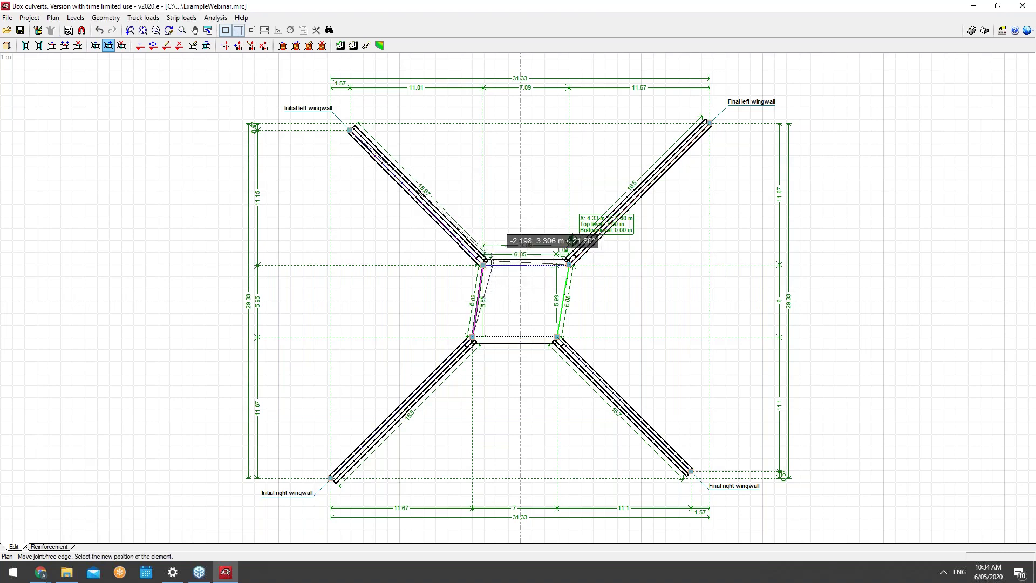
left_click(491, 261)
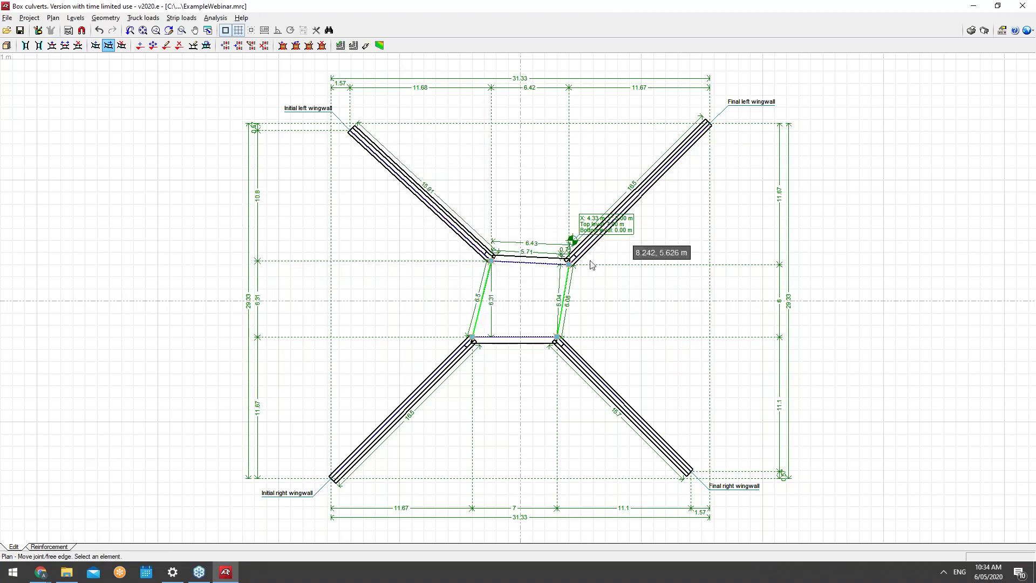
left_click(567, 272)
left_click(556, 273)
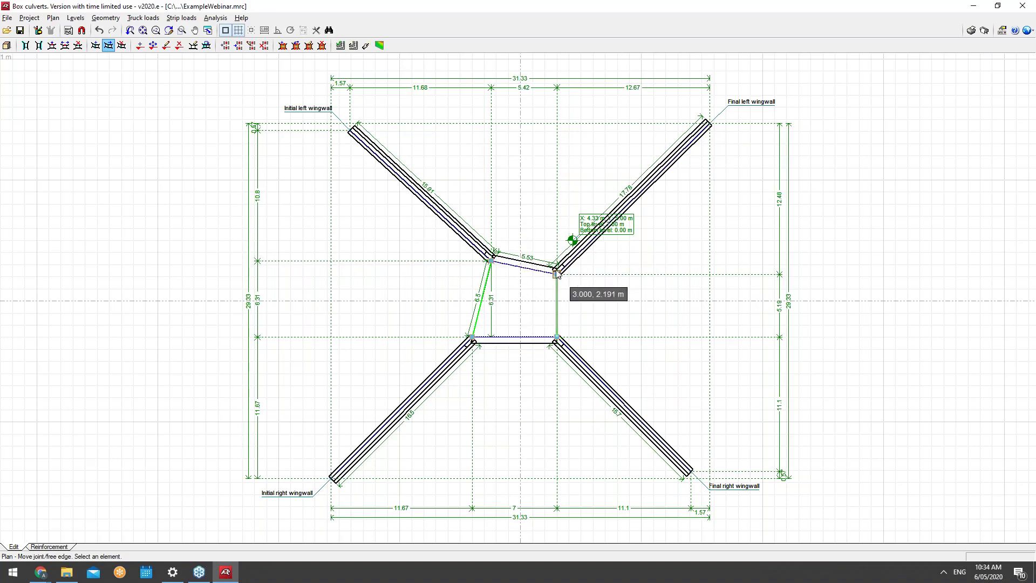
Open the Editing resources palette and close it again
left_click(37, 30)
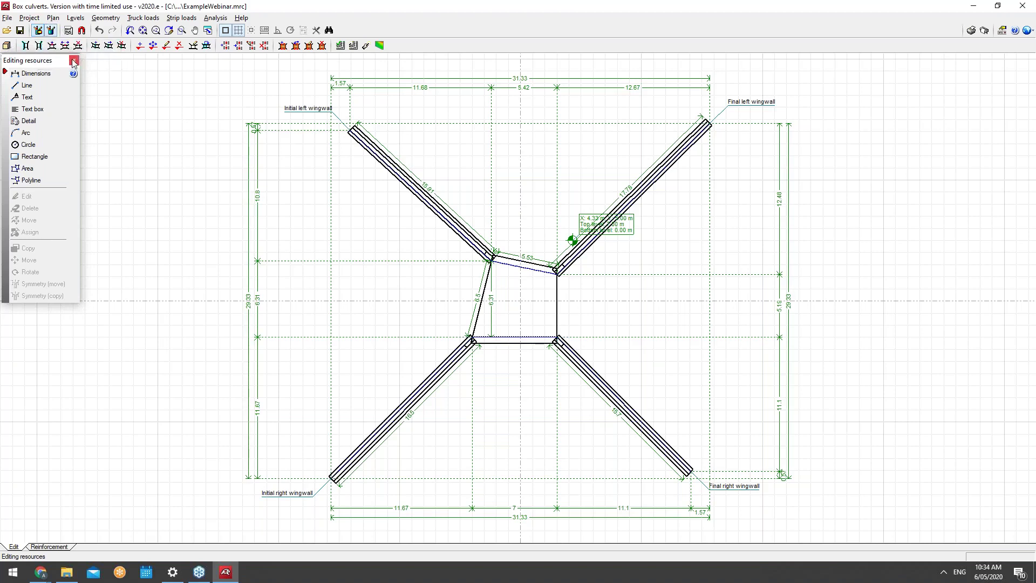
left_click(71, 30)
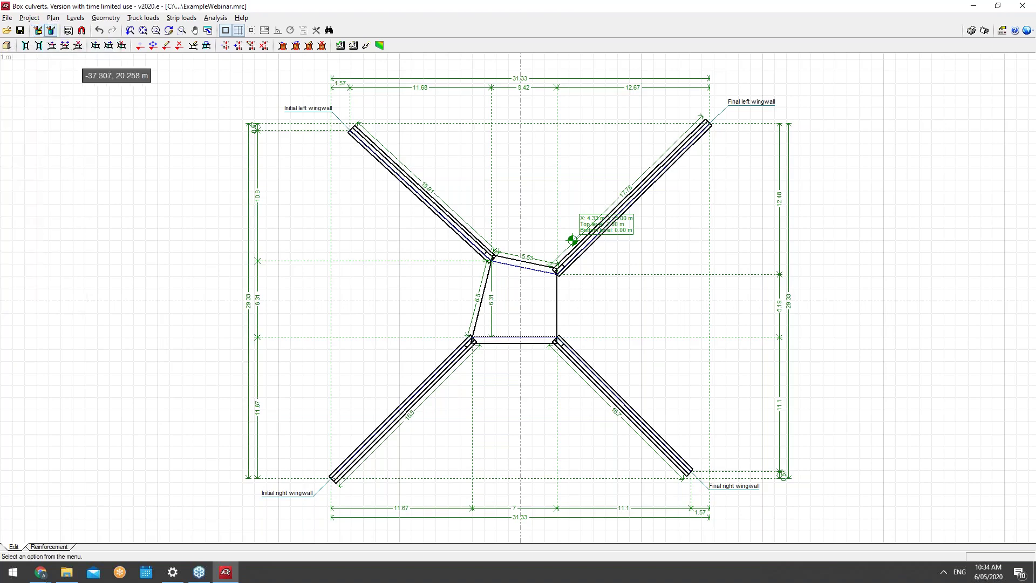
Examine the template views manager, including its DXF-DWG template file selection, and leave it without adding a template
left_click(70, 31)
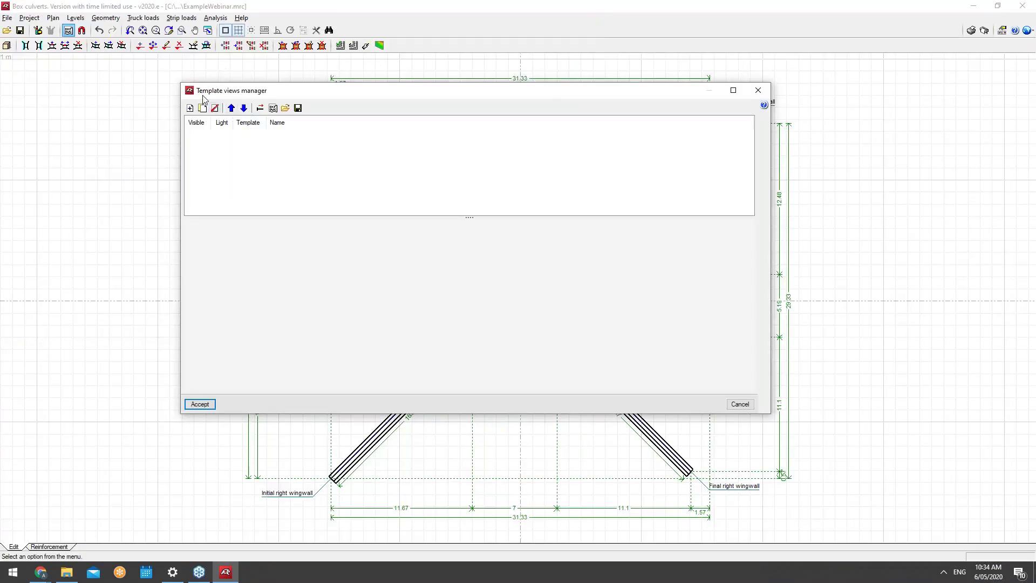
left_click(191, 108)
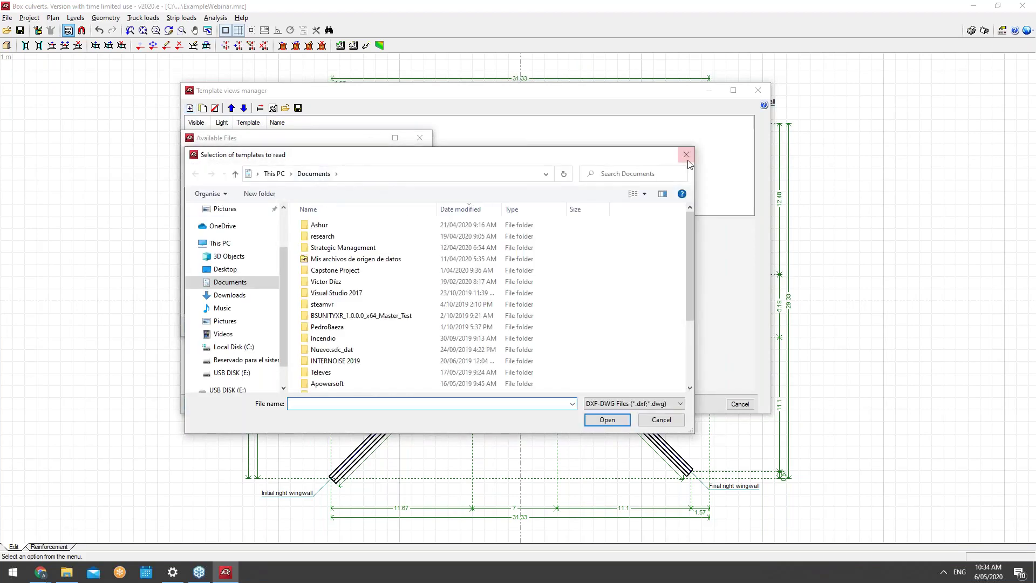
left_click(686, 154)
left_click(419, 138)
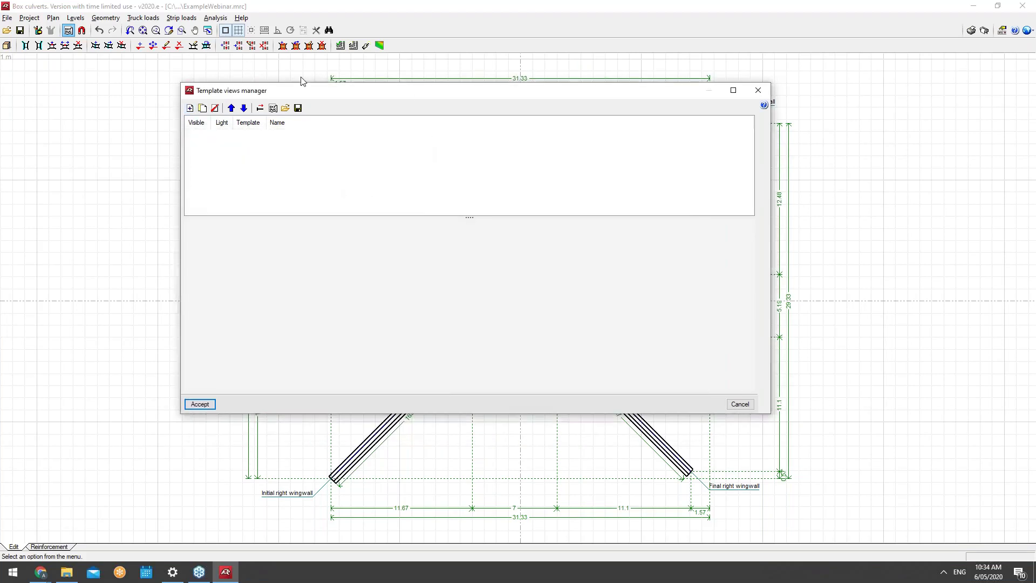
left_click(264, 111)
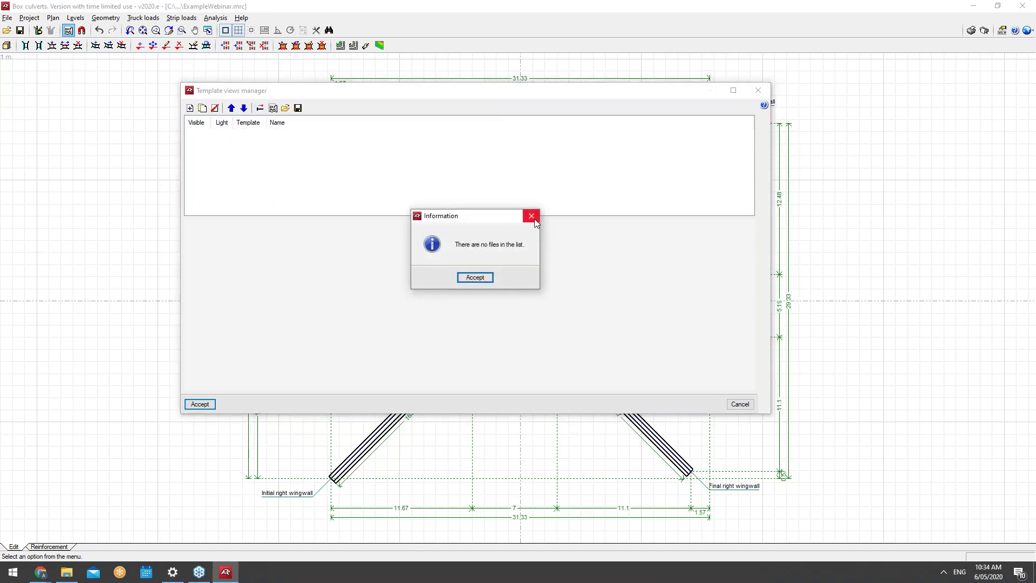
left_click(531, 212)
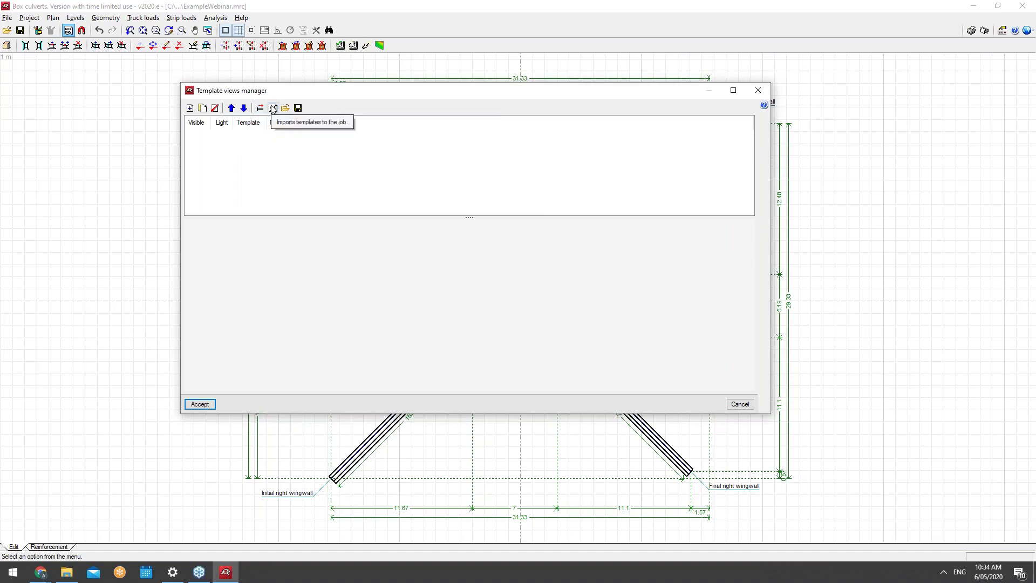
left_click(737, 404)
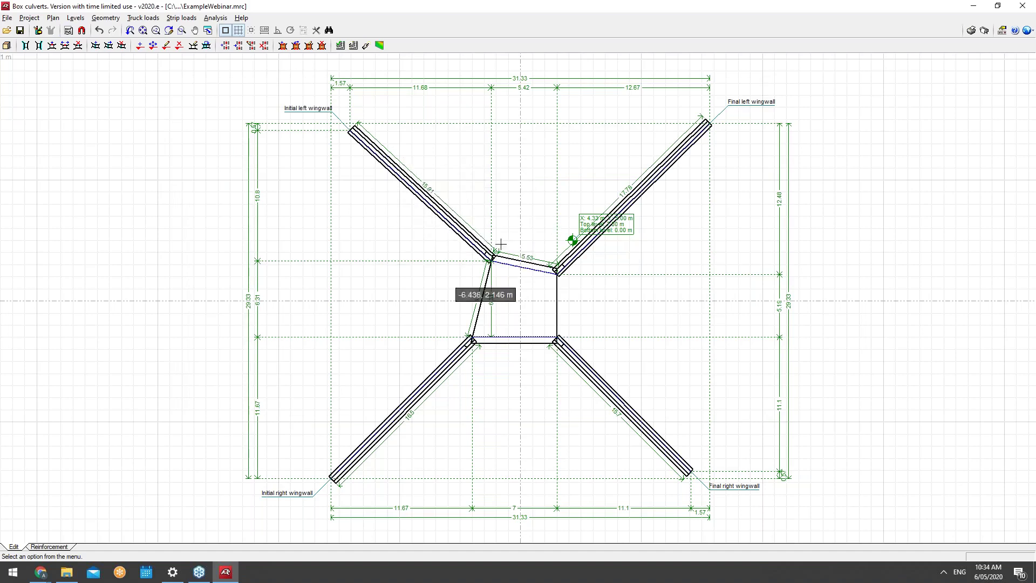
Try a new level point beside the final left wingwall, switching its top level to Introduced and back to Analysed
left_click(80, 18)
left_click(53, 19)
left_click(51, 18)
mouse_move(70, 19)
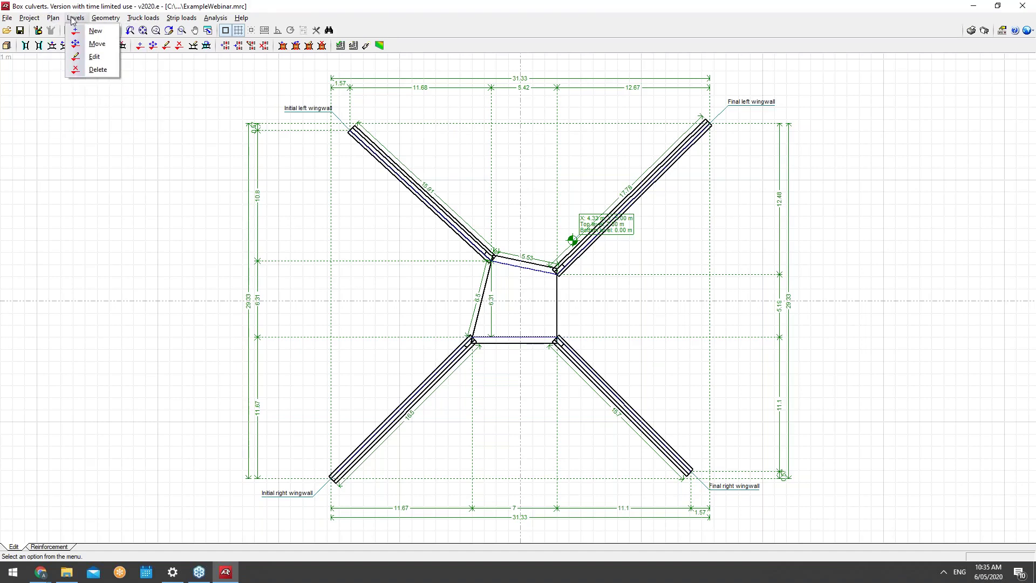
left_click(95, 30)
left_click(572, 239)
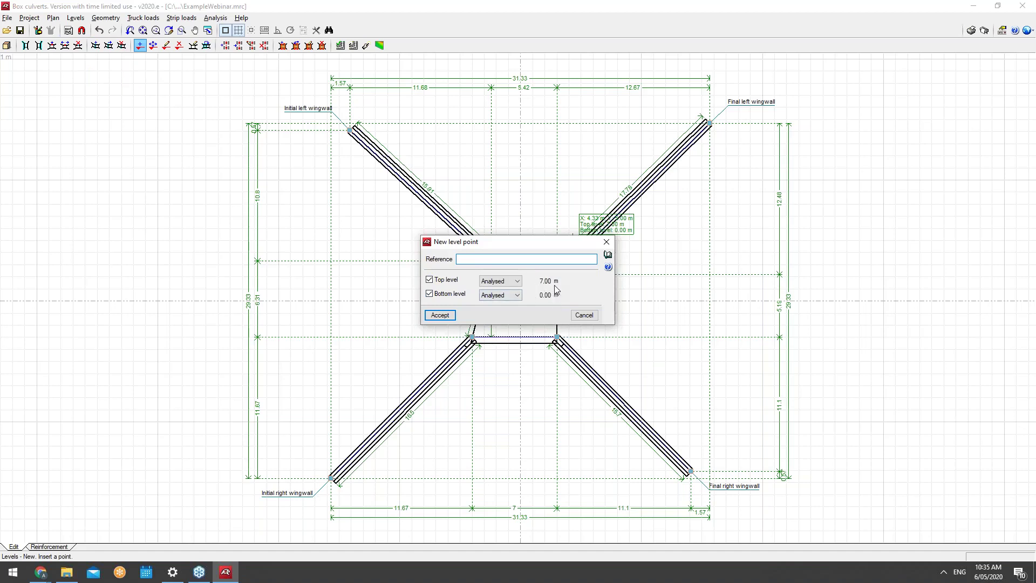
left_click(518, 283)
left_click(518, 281)
left_click(508, 298)
left_click(538, 281)
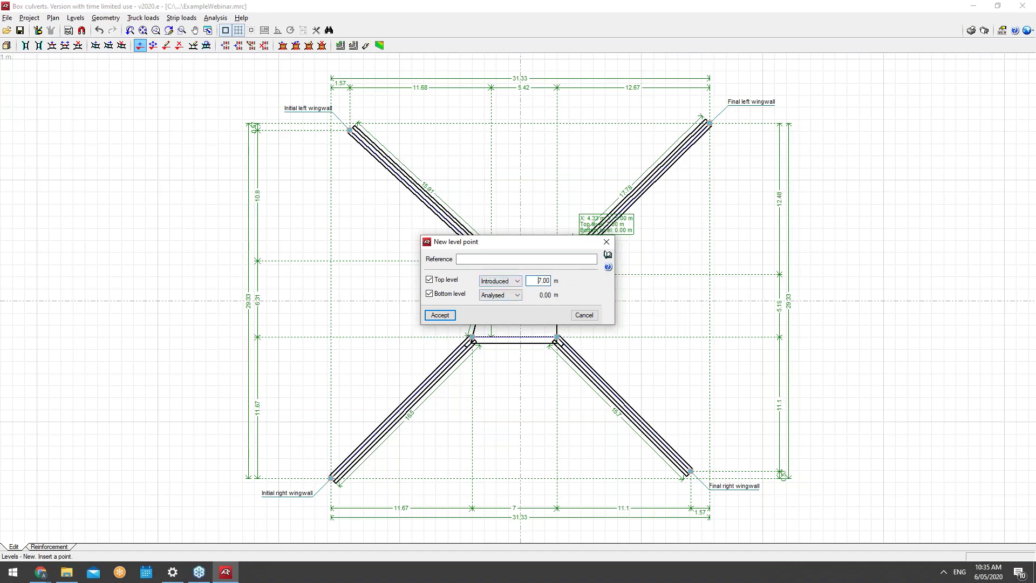
left_click(516, 281)
left_click(512, 291)
left_click(579, 314)
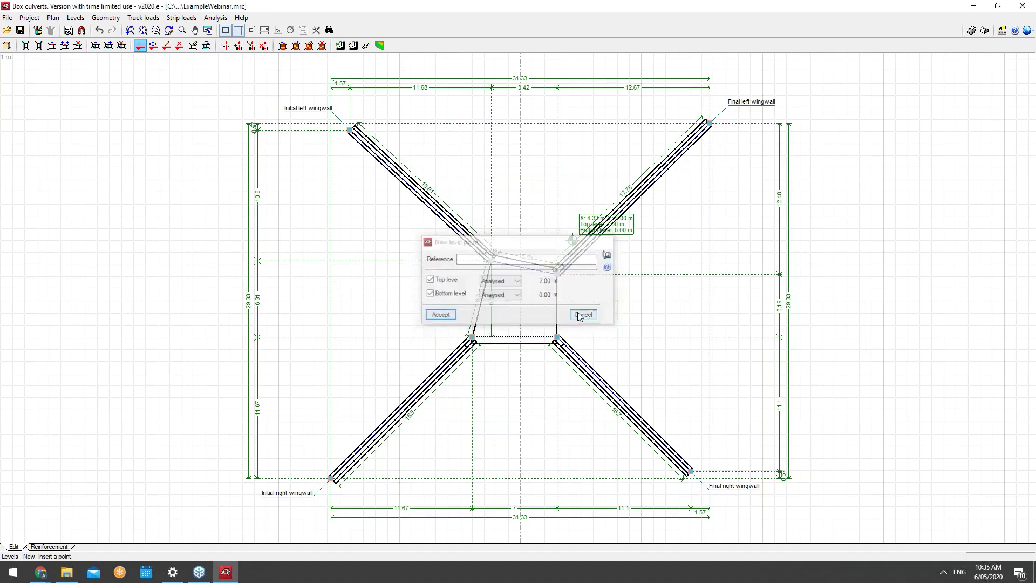
Try a 1.00 m intermediate section in the initial left wingwall's geometry, delete it and accept the wall settings
left_click(75, 18)
left_click(102, 18)
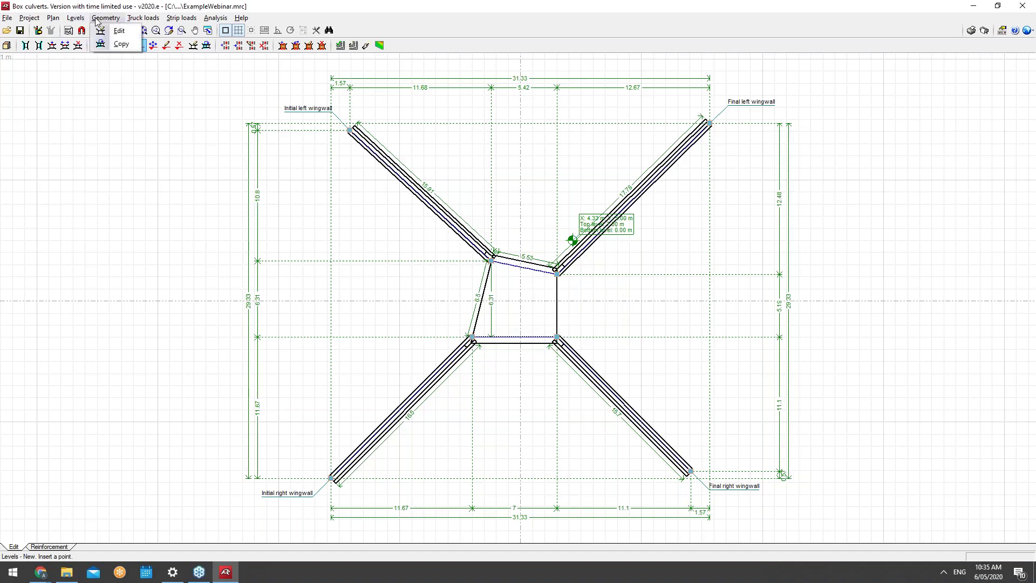
left_click(116, 31)
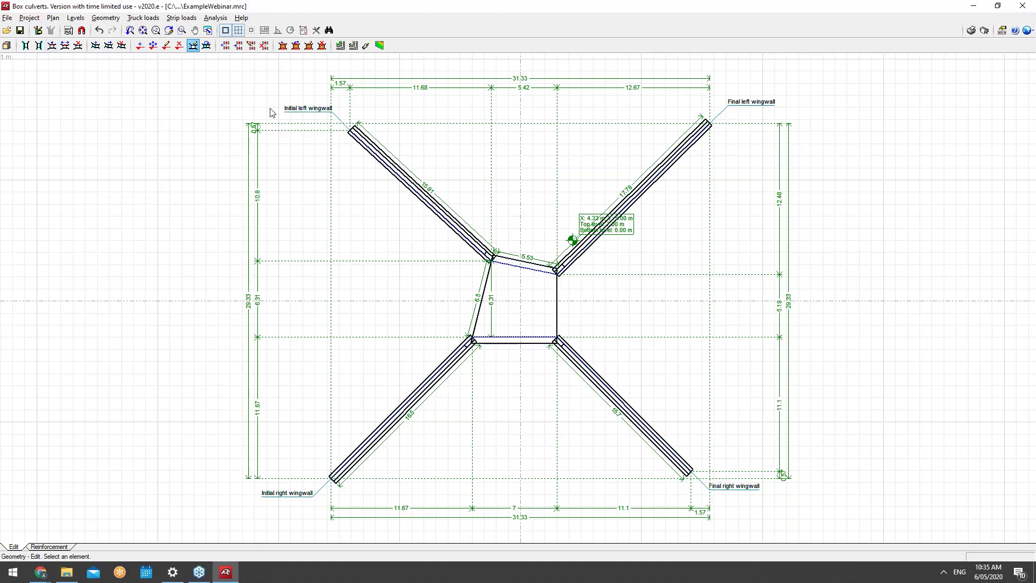
double_click(458, 219)
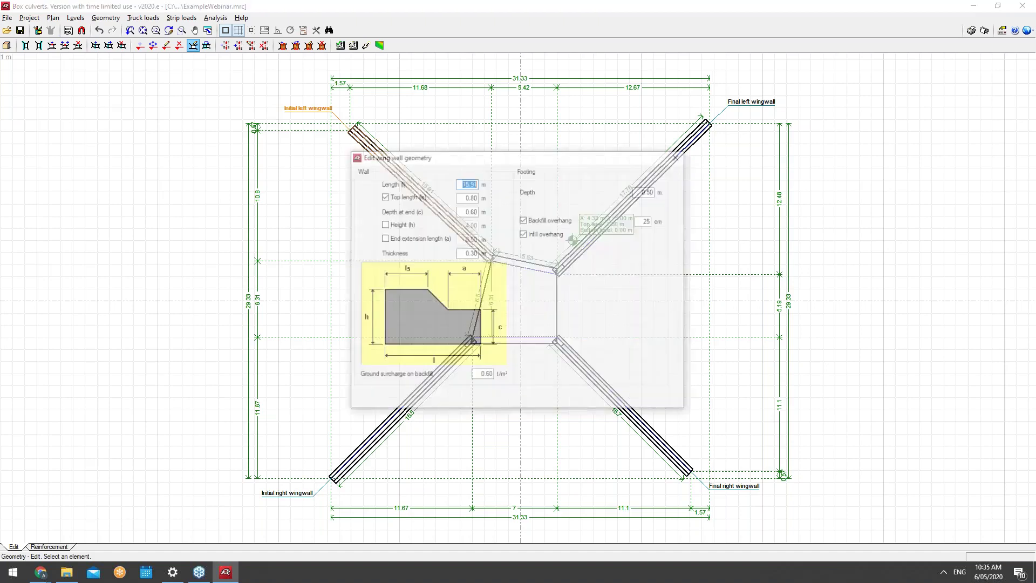
left_click_drag(480, 160, 582, 121)
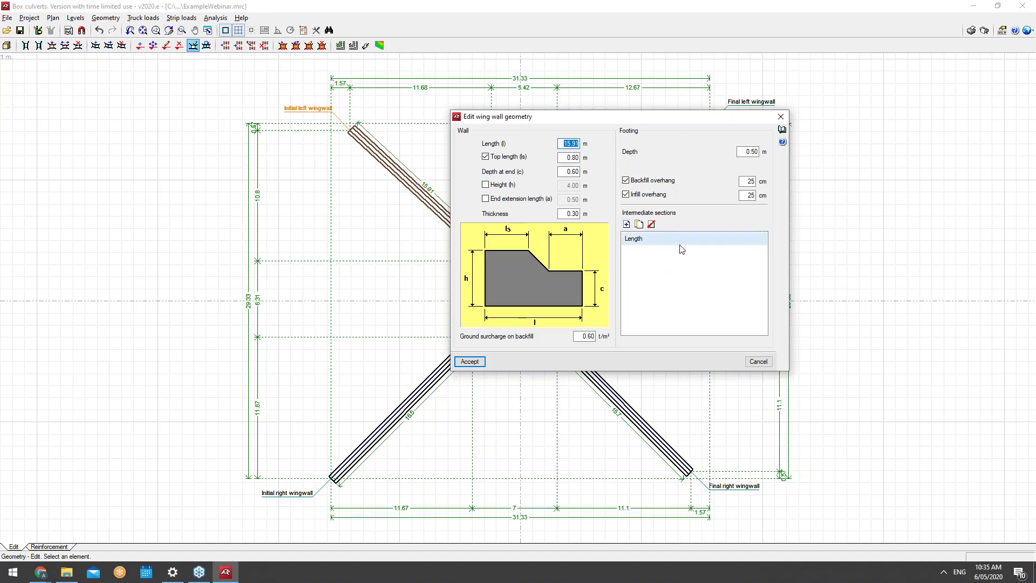
left_click(626, 224)
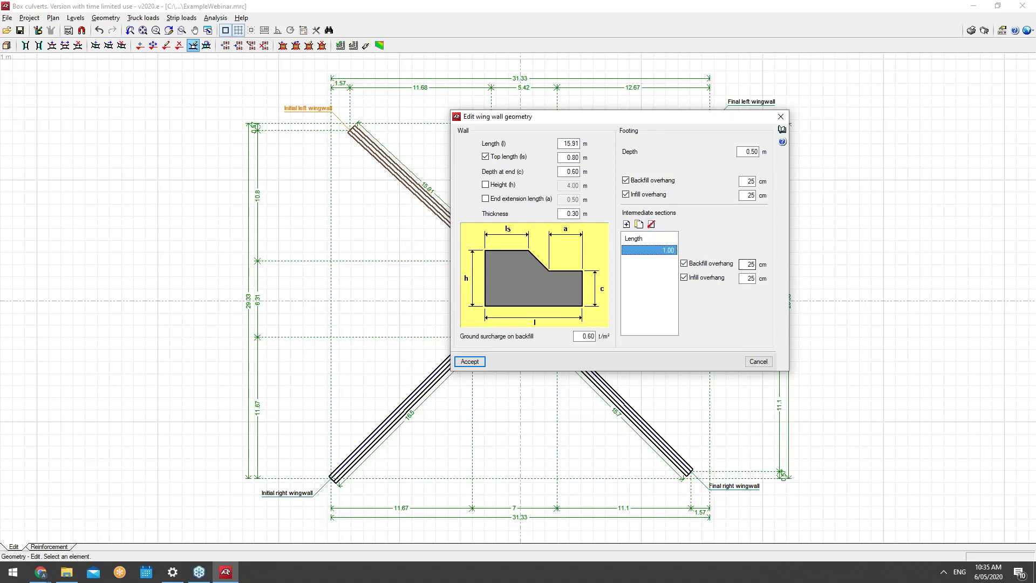
left_click(651, 224)
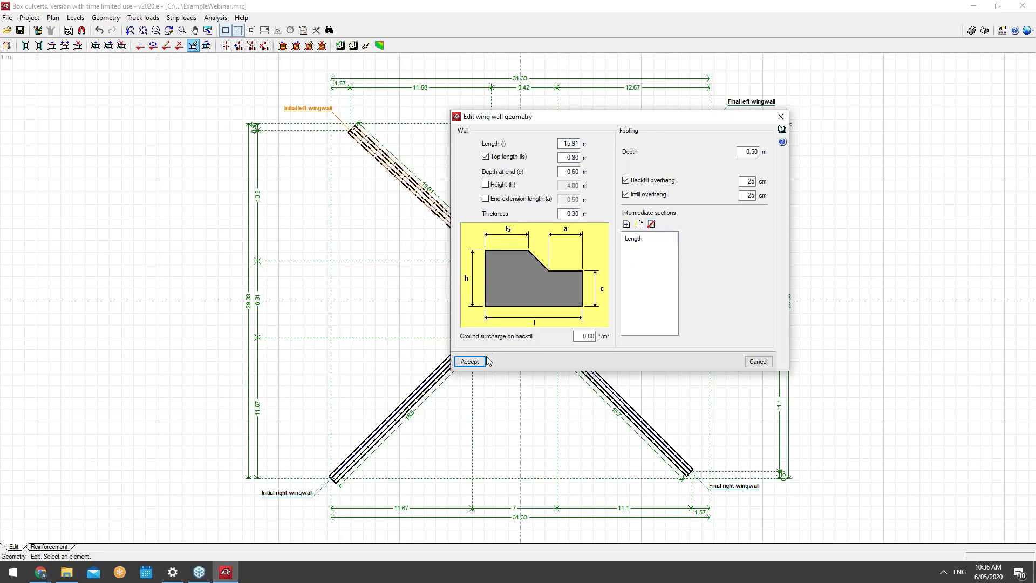
double_click(592, 336)
left_click(469, 361)
Add a 20 cm thick division to the culvert module, measured perpendicular to the left wall, with Li and Lf of 200 cm
double_click(498, 292)
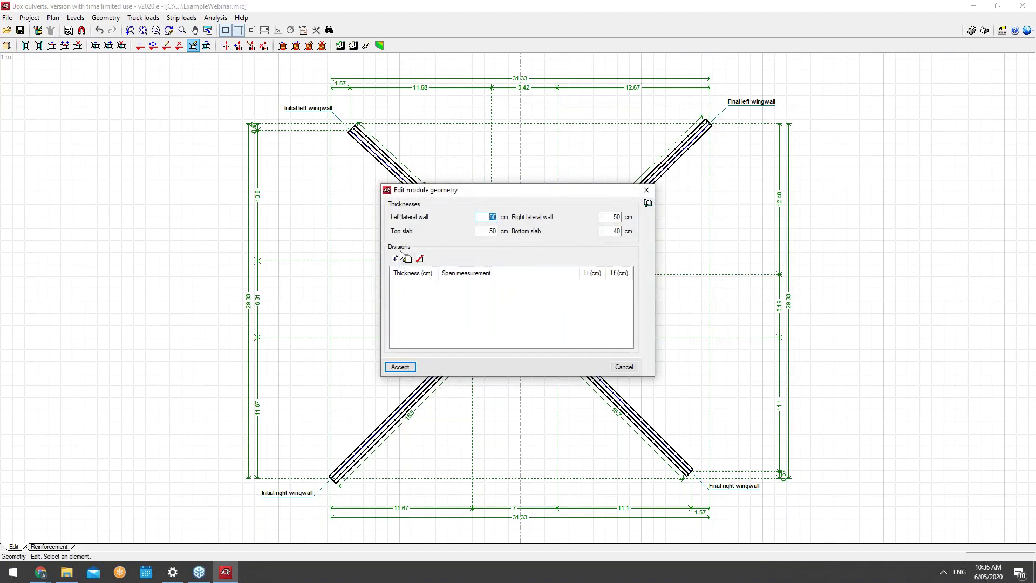
left_click(395, 259)
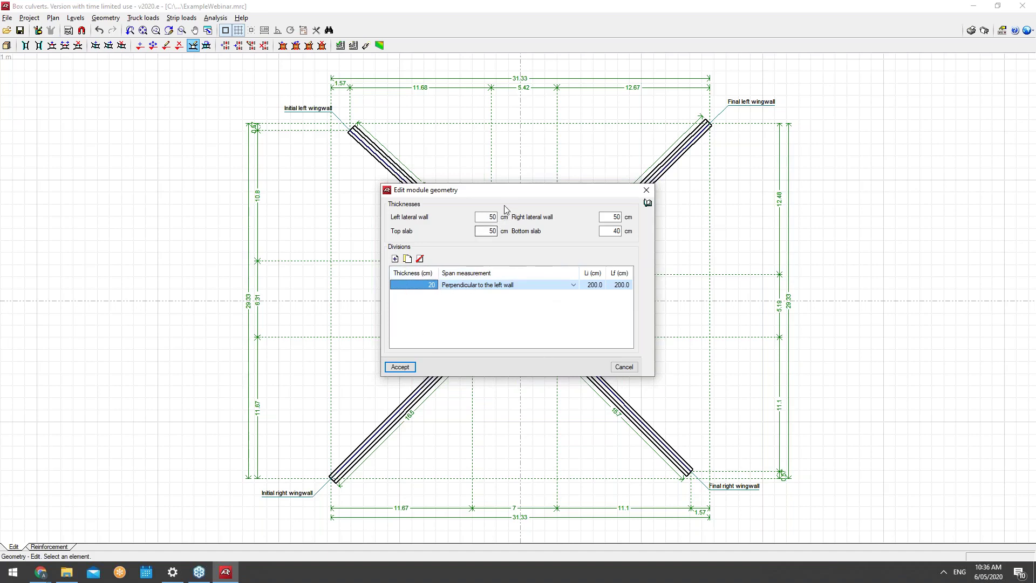
left_click_drag(455, 190, 209, 169)
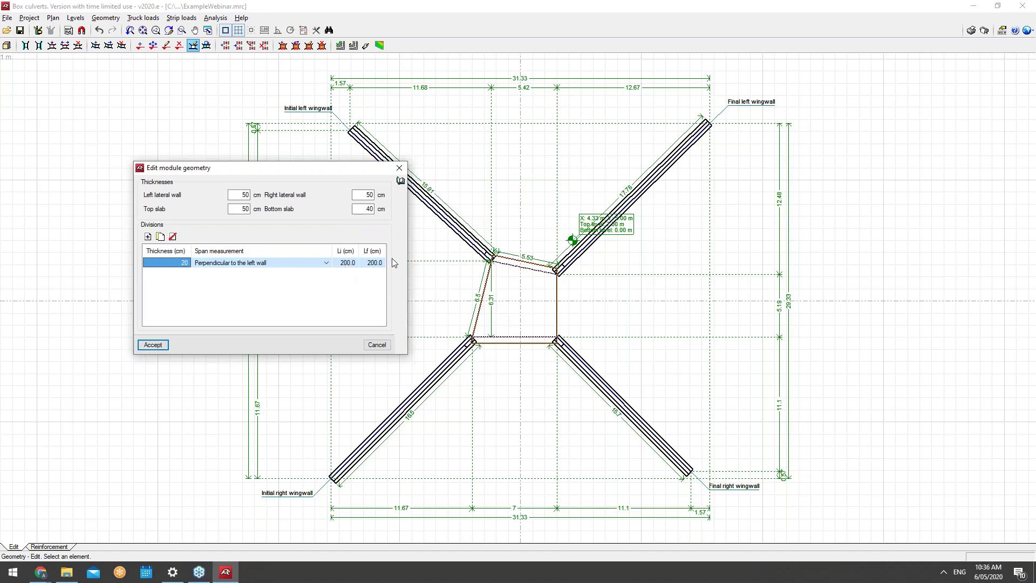
left_click(153, 344)
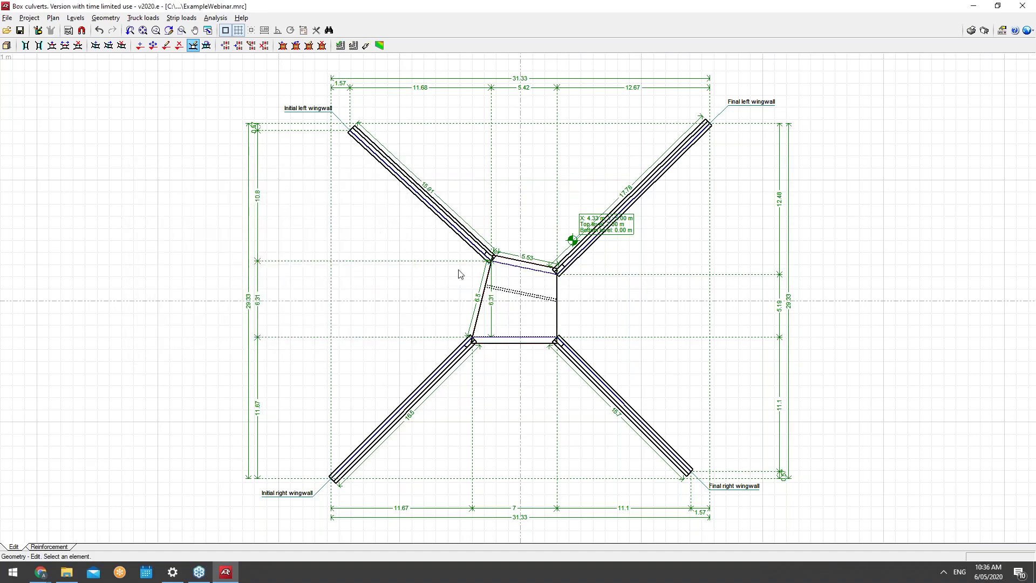
Bring up the plan editing commands for lateral wall points and joints
left_click(54, 18)
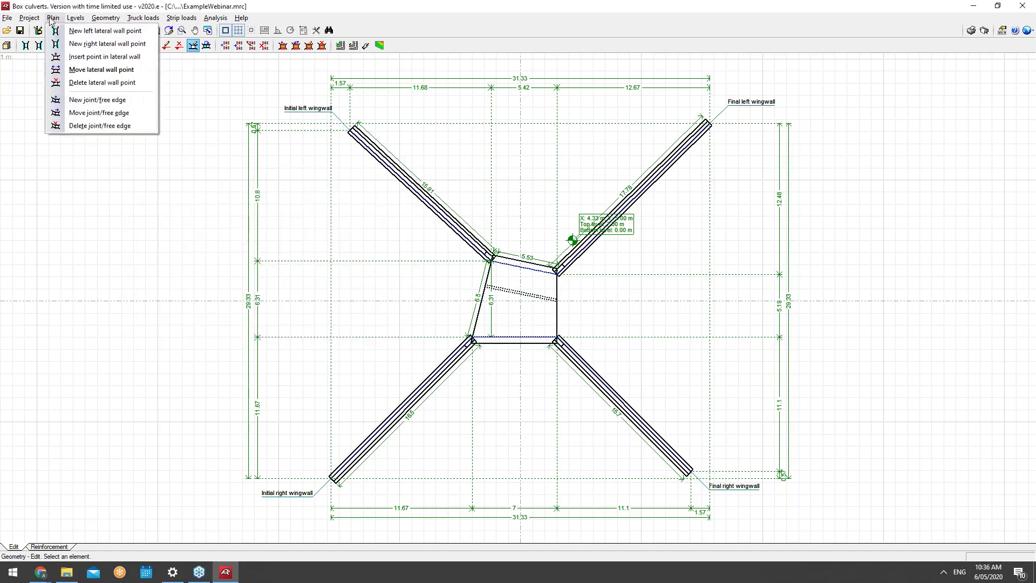
Inspect the culvert and its wingwalls in the 3D view, then close that view
left_click(53, 100)
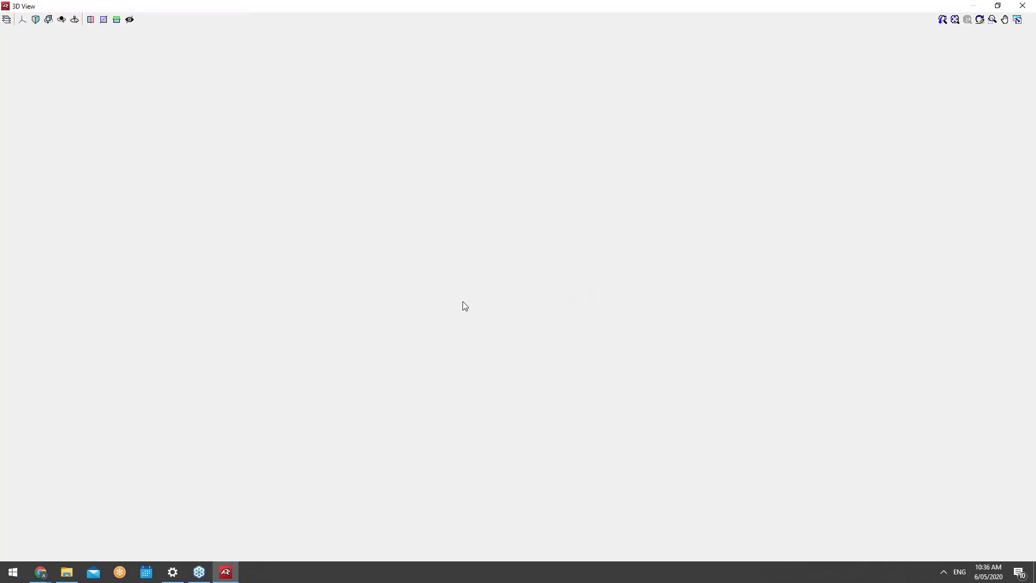
mouse_move(463, 304)
left_mouse_down()
mouse_move(435, 314)
mouse_move(548, 292)
mouse_move(513, 277)
left_mouse_up()
mouse_move(554, 310)
left_mouse_down()
mouse_move(601, 313)
mouse_move(630, 247)
left_mouse_up()
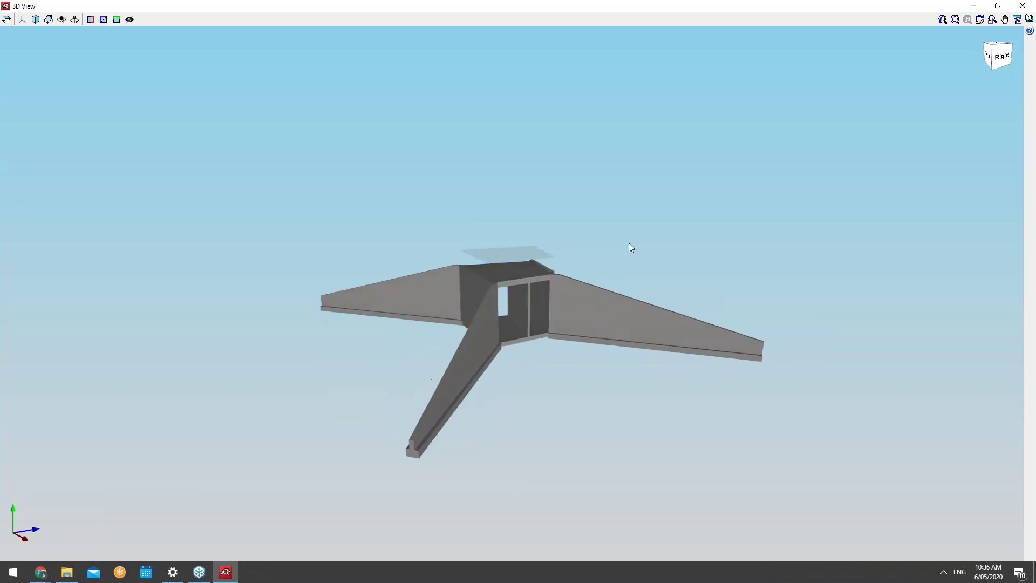
left_click(1022, 7)
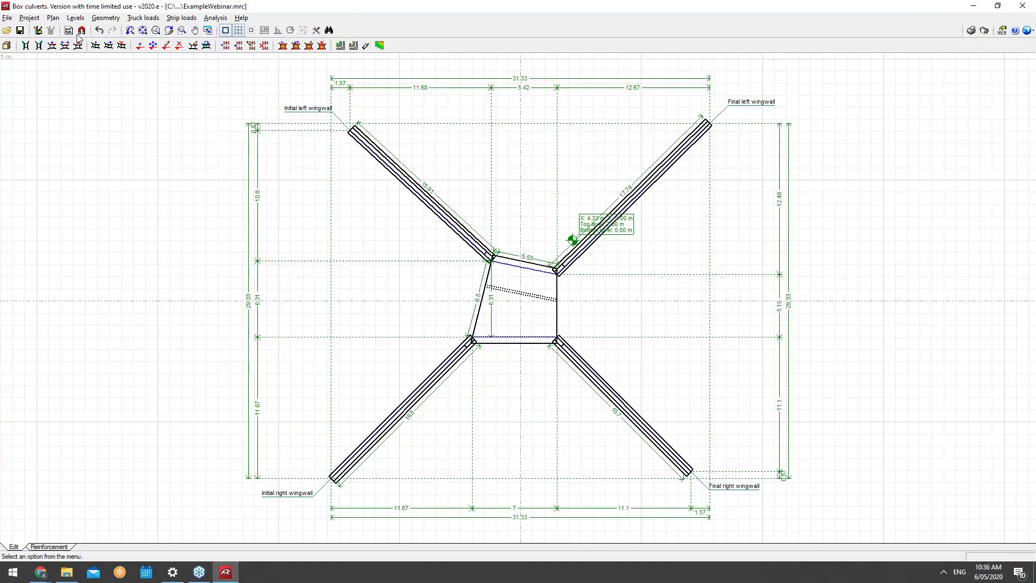
Open the IAP-98 truck load that crosses the middle of the culvert for editing and enlarge its preview
left_click(79, 19)
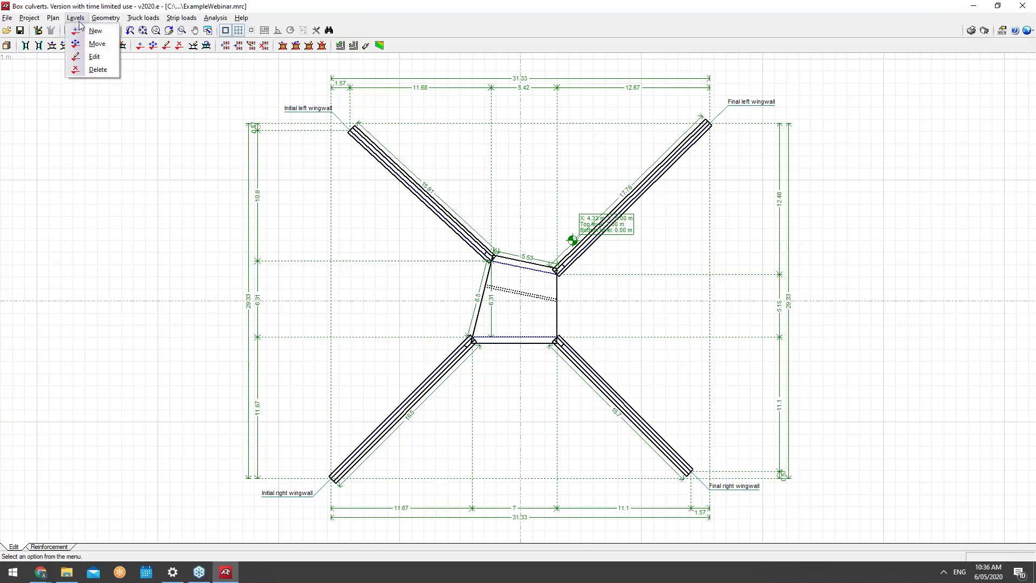
left_click(104, 20)
left_click(135, 20)
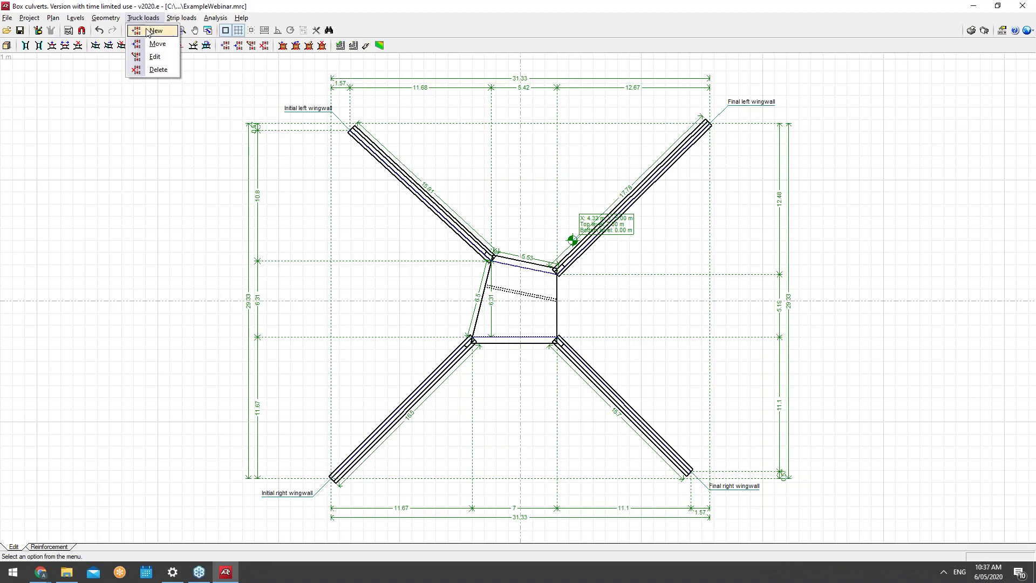
left_click(155, 57)
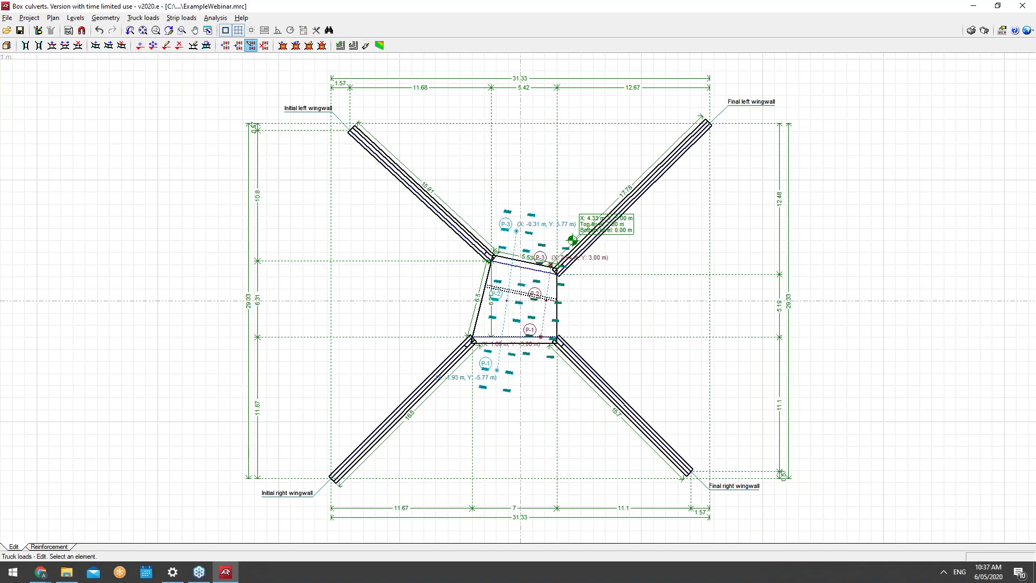
left_click(500, 302)
left_click(507, 295)
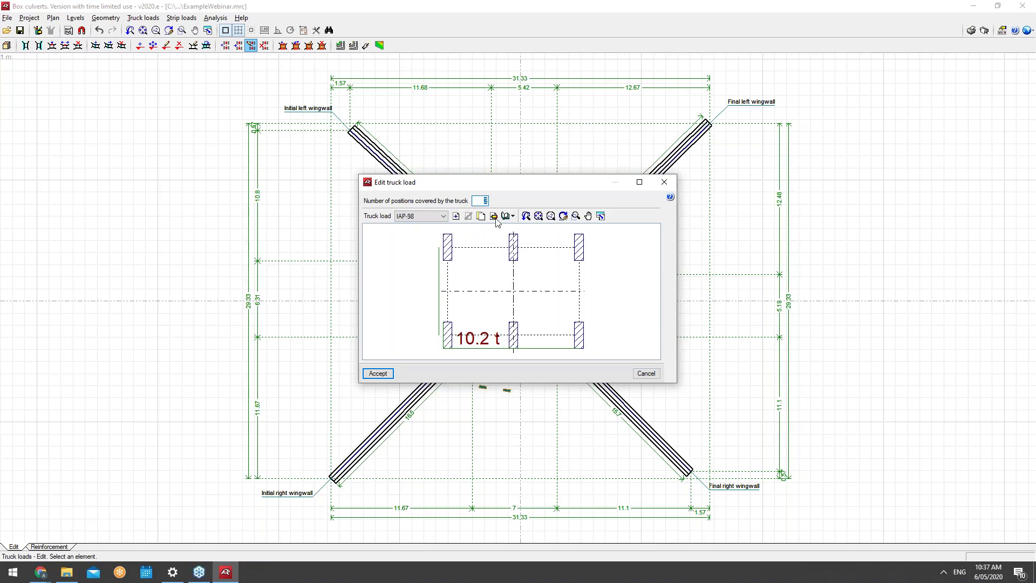
double_click(513, 183)
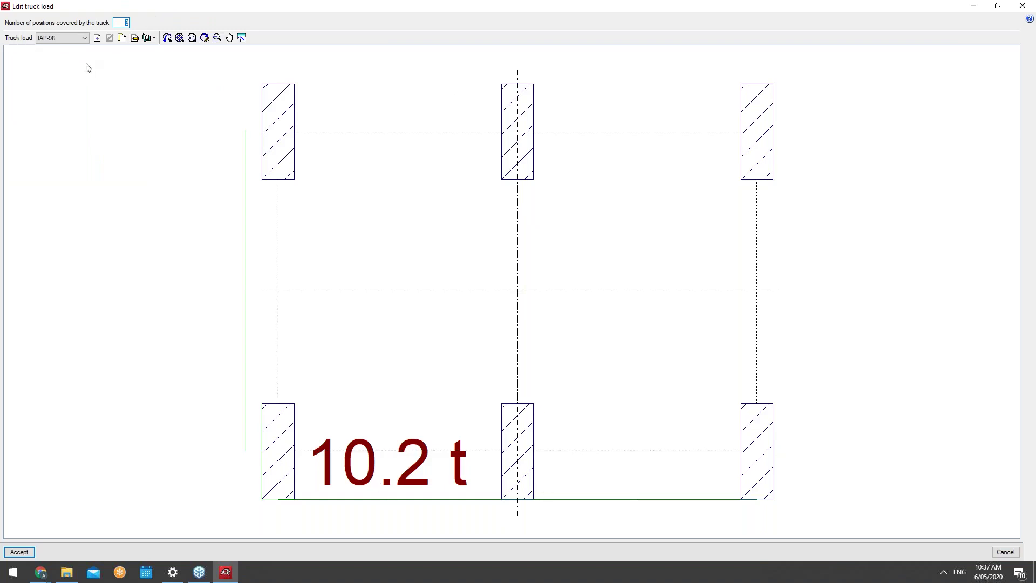
Open the IAP-98 wheel load table, add a load row, delete that row again and accept the table
left_click(134, 38)
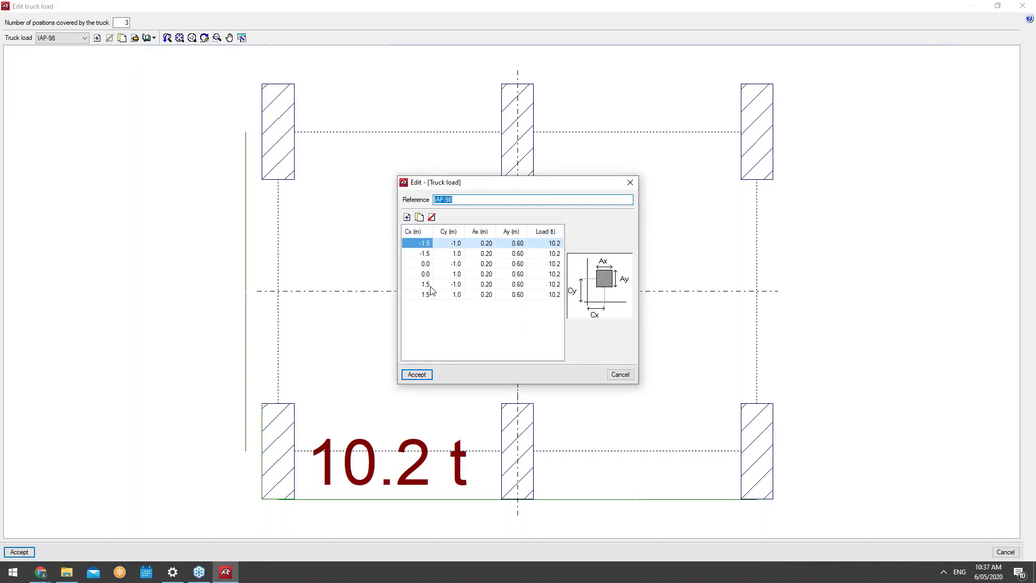
left_click_drag(528, 183, 698, 183)
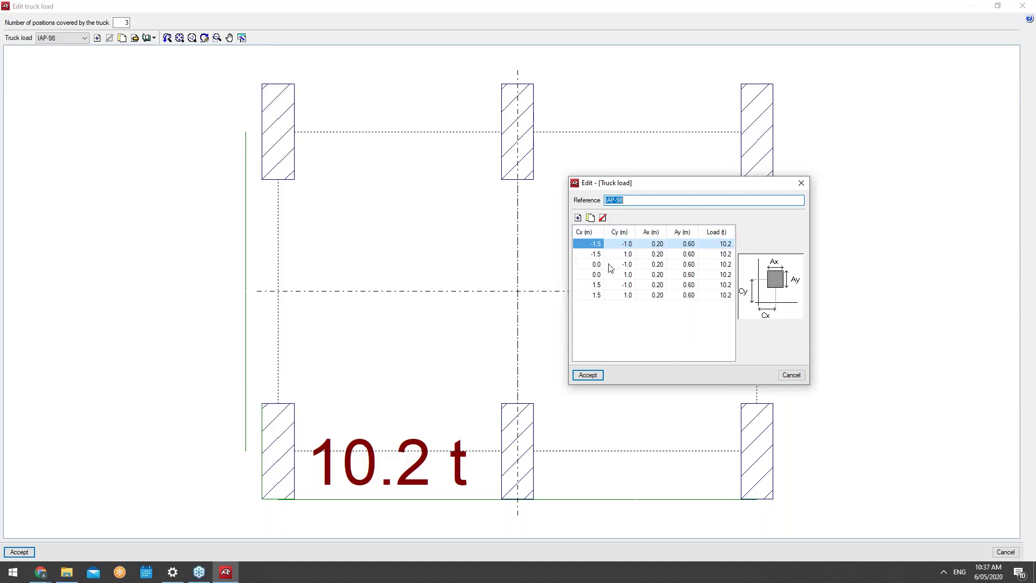
left_click(578, 217)
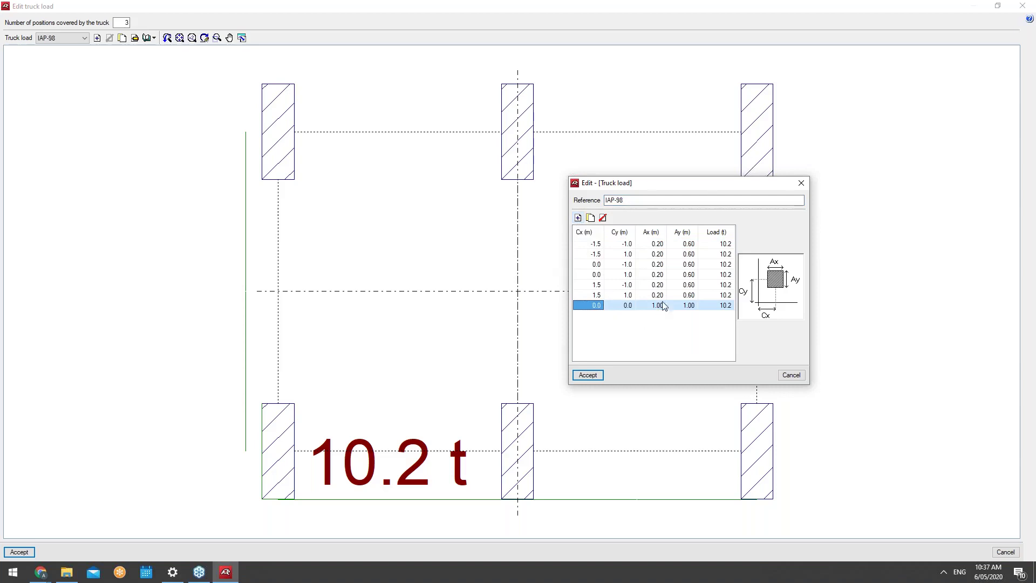
left_click(602, 217)
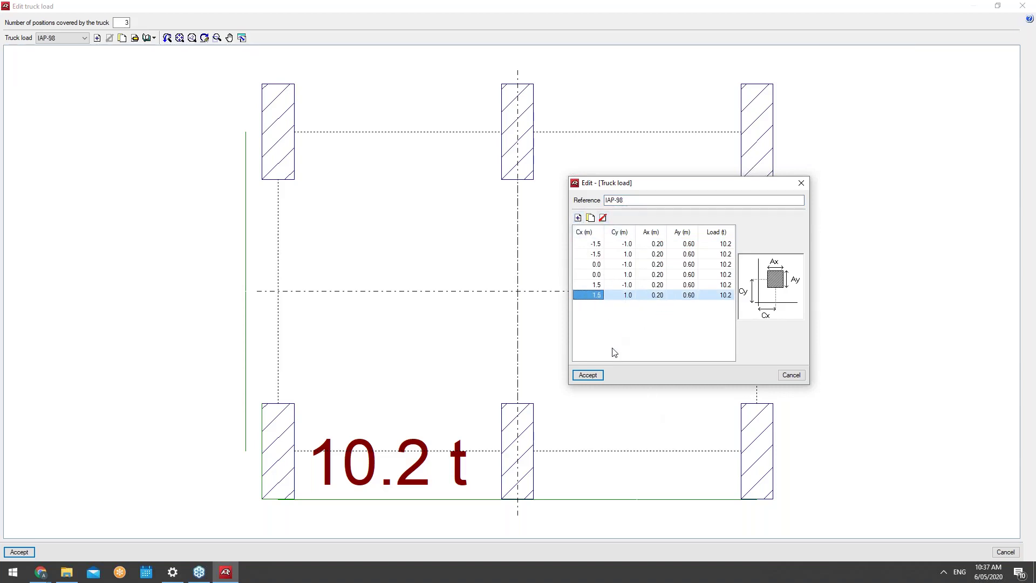
left_click(587, 375)
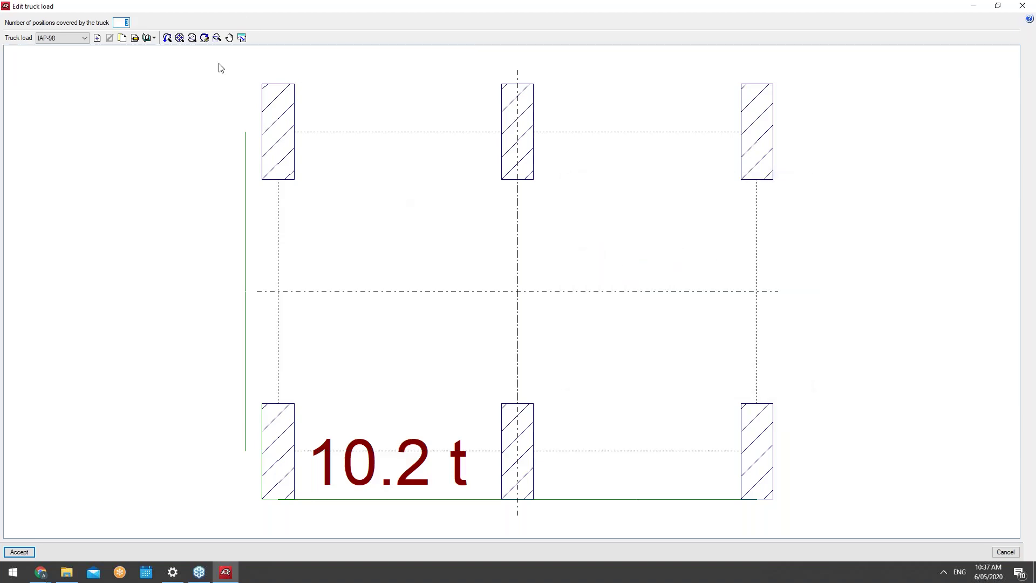
Review the library options for importing and exporting truck loads
left_click(147, 39)
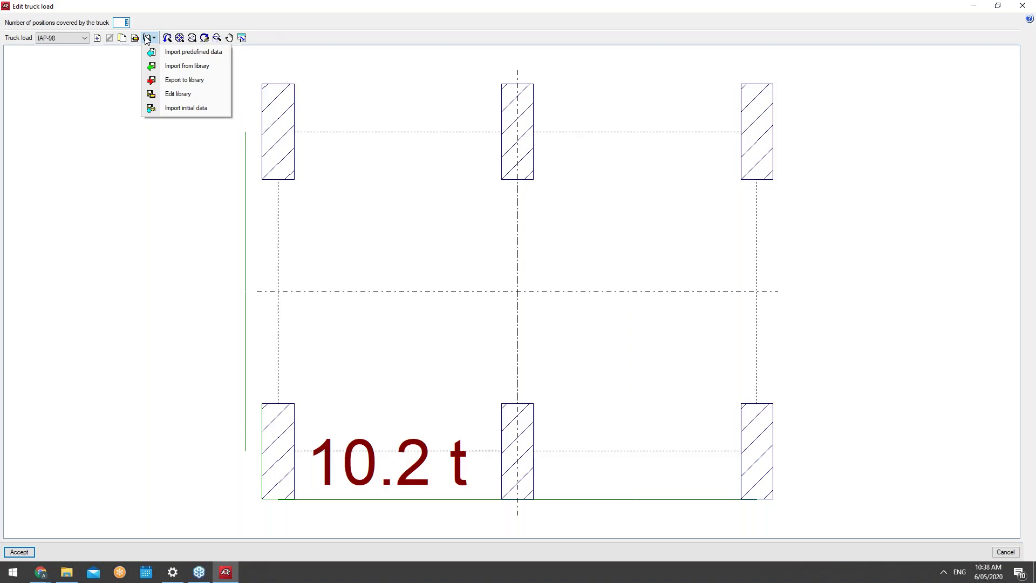
left_click(324, 89)
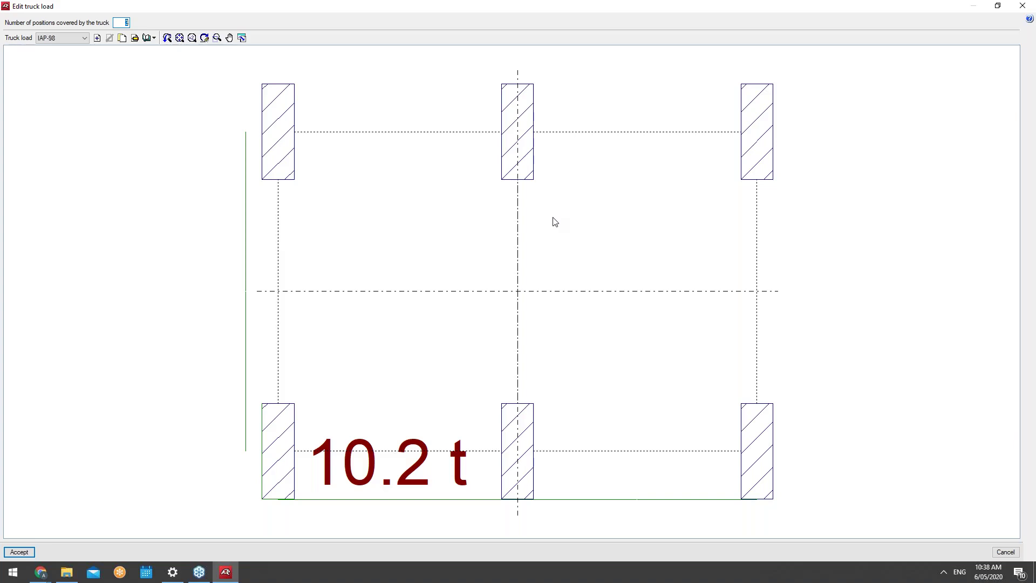
left_click(153, 39)
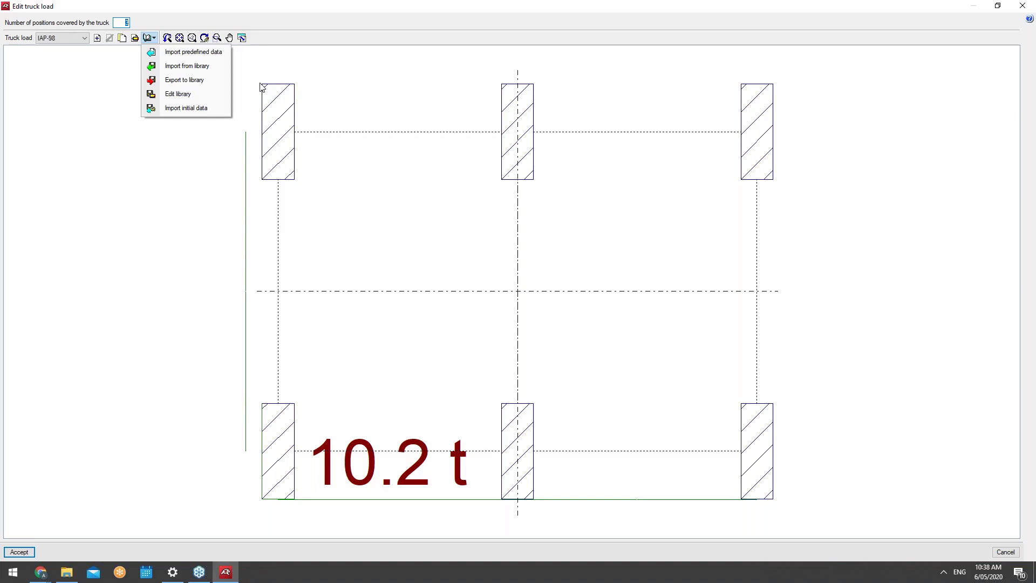
left_click(154, 40)
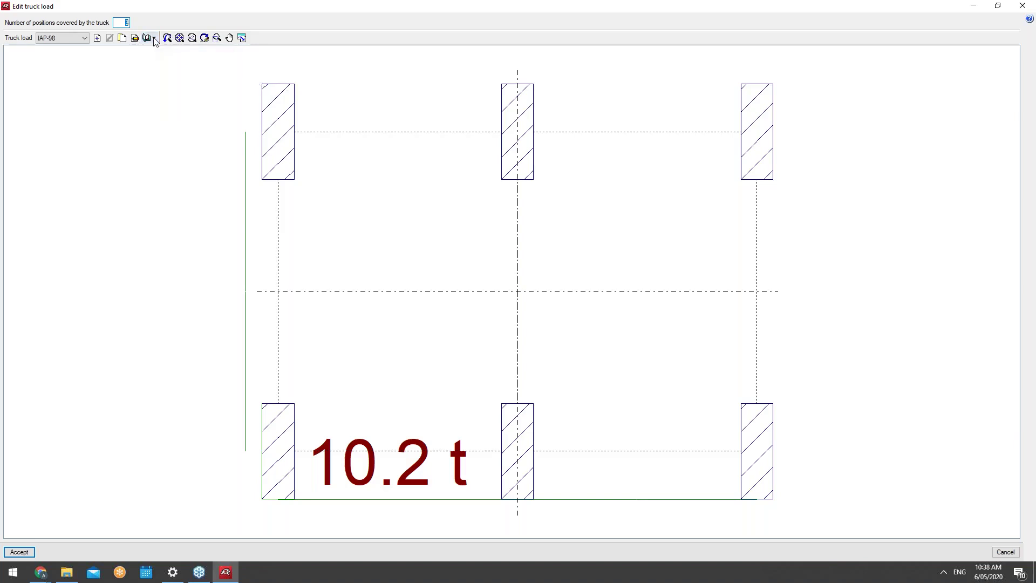
View the blank definition of a new truck load, cancel it and accept the truck load editor with IAP-98
left_click(85, 39)
left_click(84, 39)
left_click(96, 38)
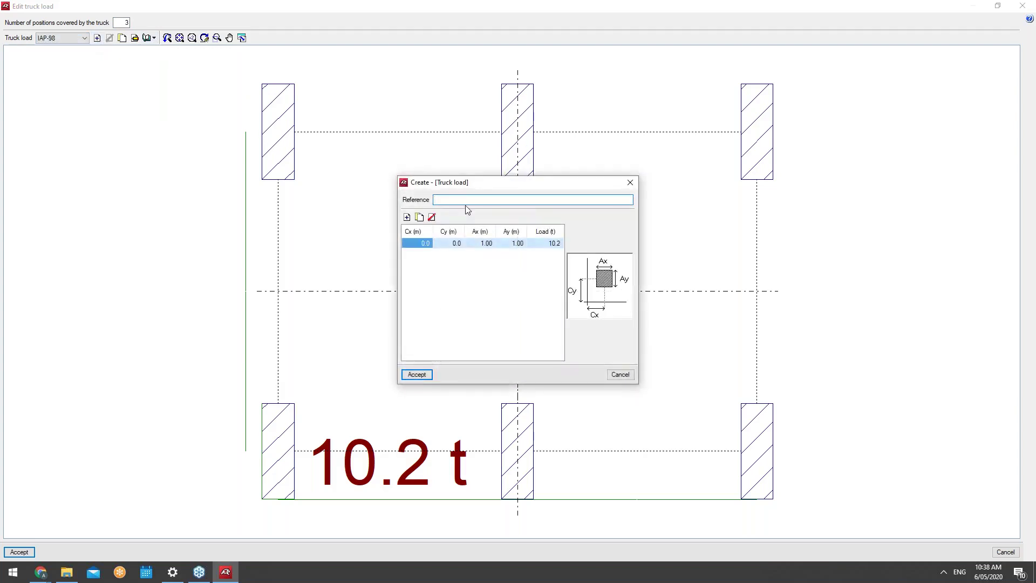
left_click(630, 182)
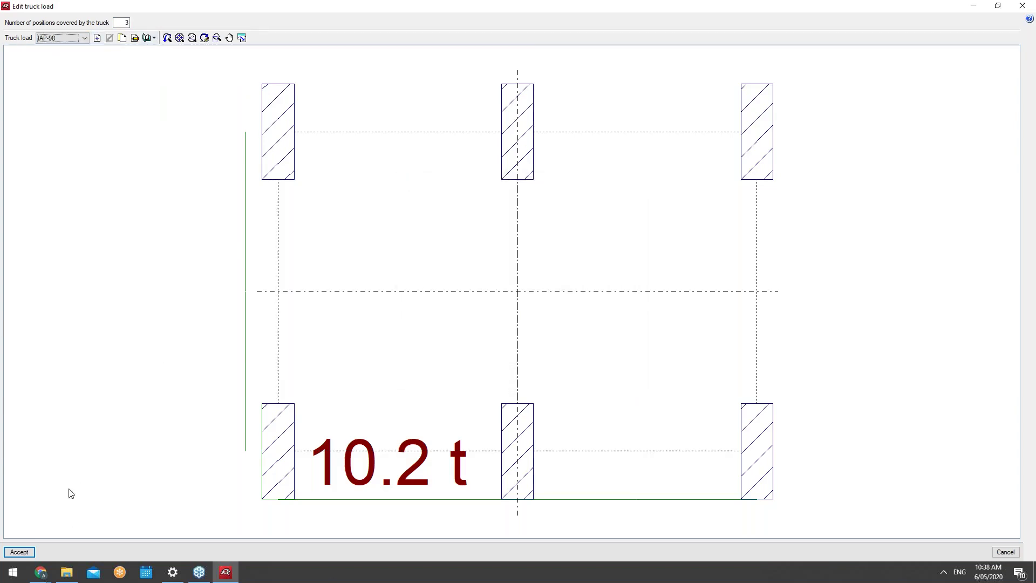
left_click(30, 552)
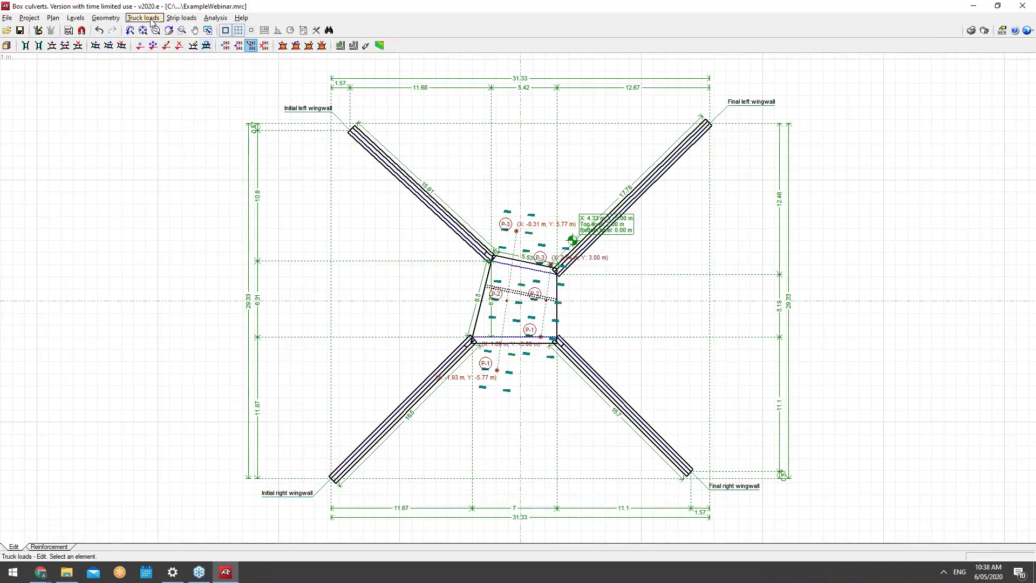
Try to draw a new strip load starting just above the culvert's upper slab edge
left_click(143, 18)
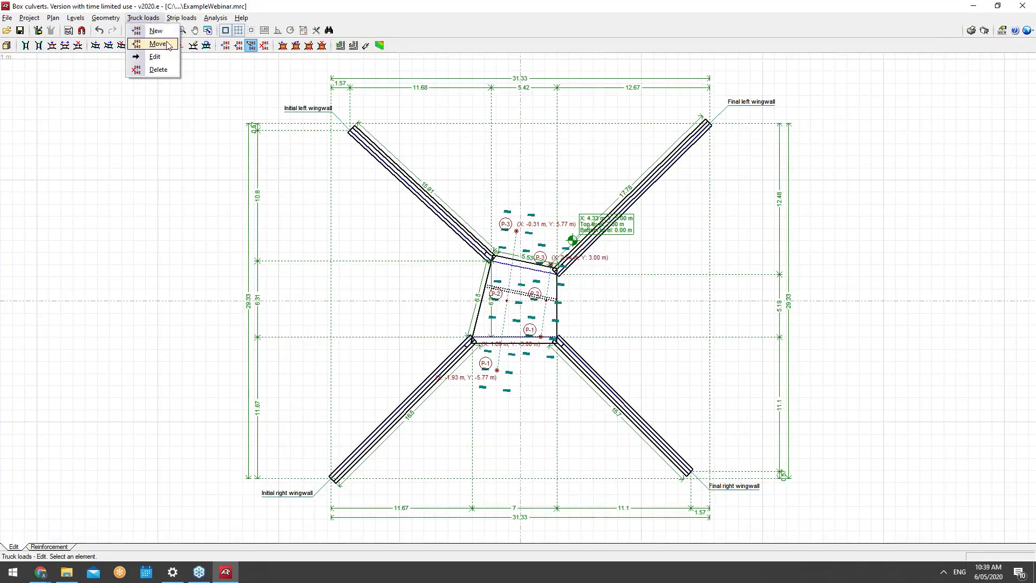
mouse_move(196, 18)
mouse_move(158, 20)
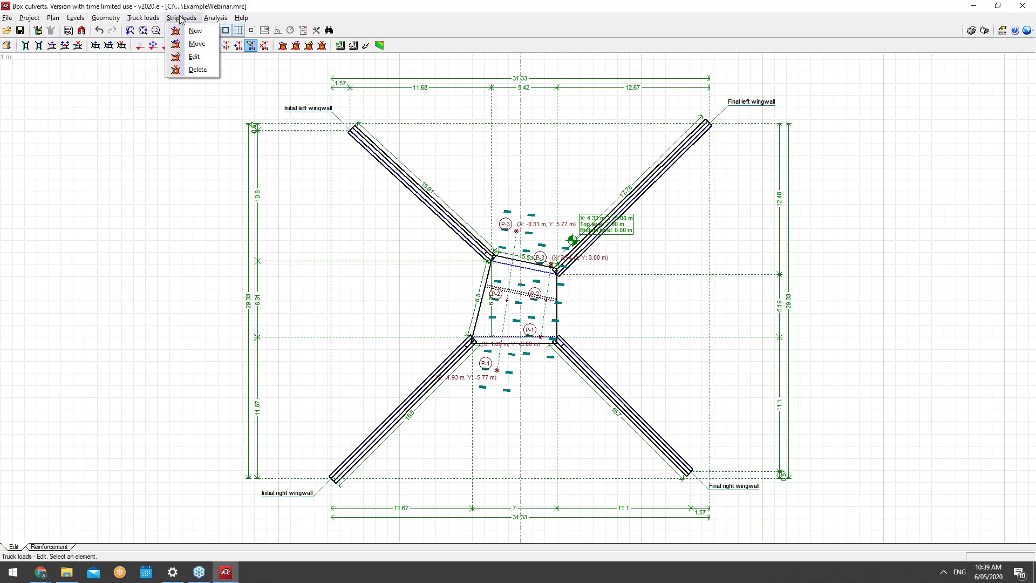
left_click(193, 33)
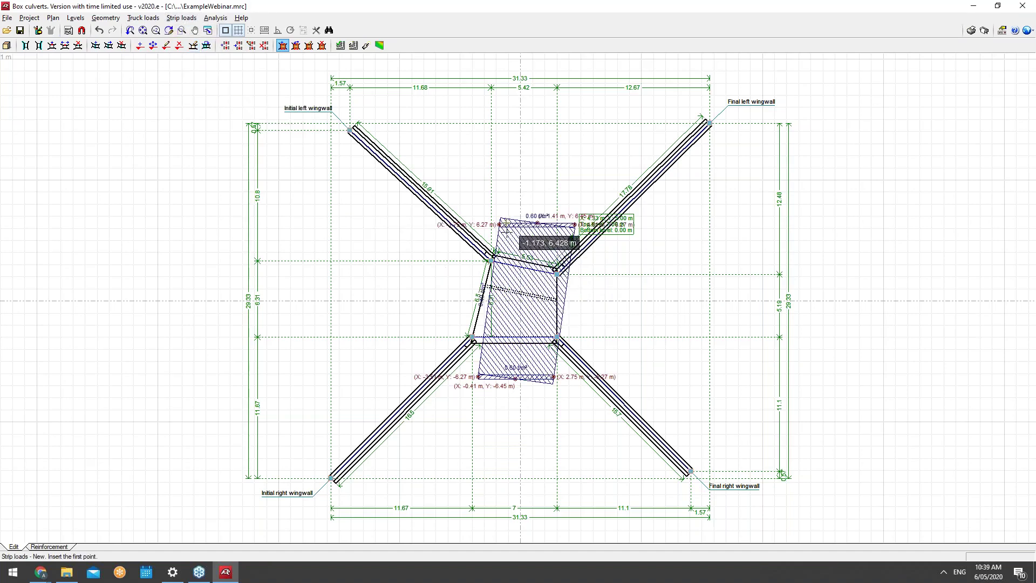
left_click(520, 246)
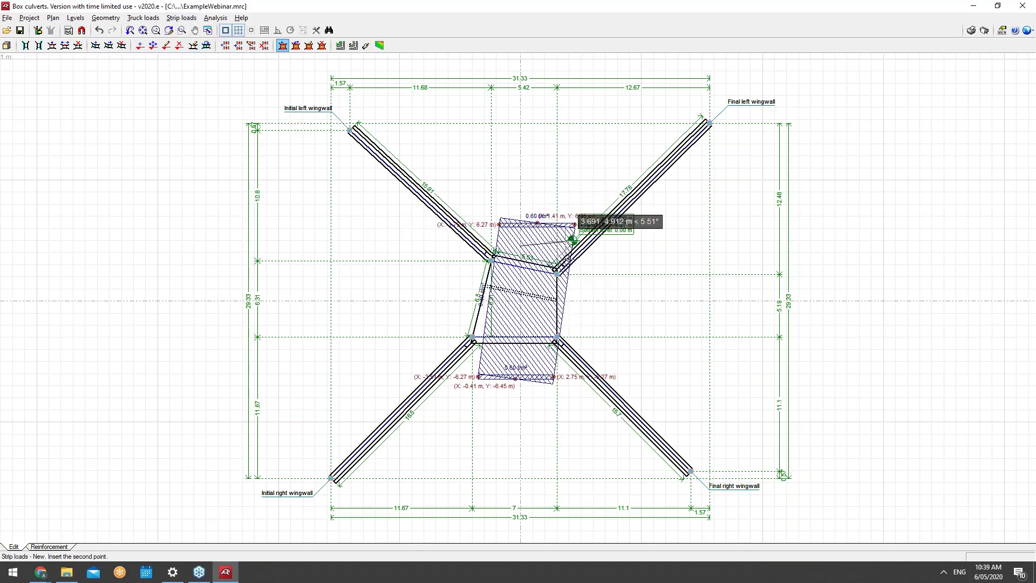
Open the large strip load covering the culvert to review its width and load, and close it without changes
left_click(193, 19)
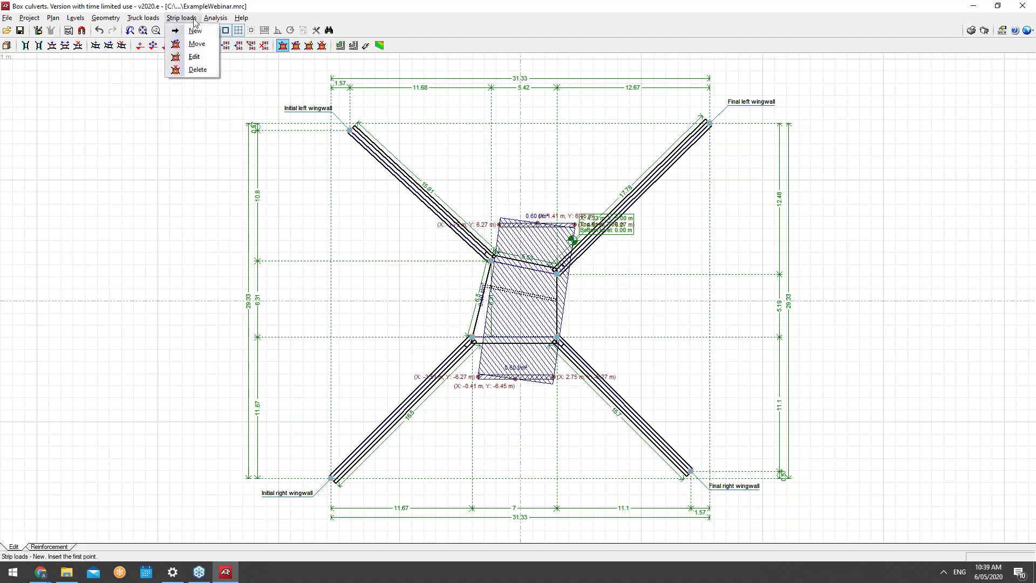
left_click(198, 45)
left_click(193, 20)
left_click(194, 56)
left_click(518, 291)
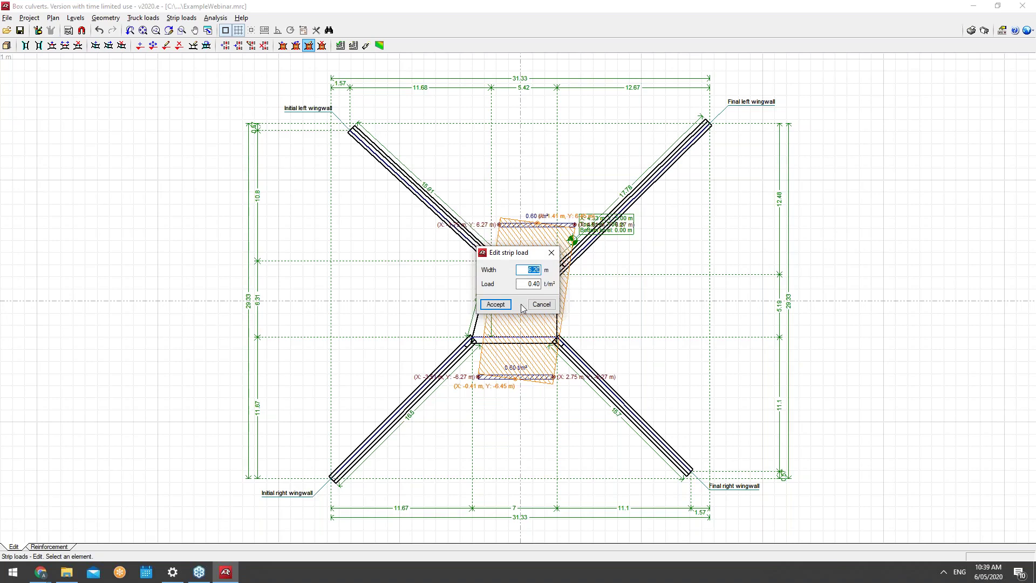
left_click(543, 306)
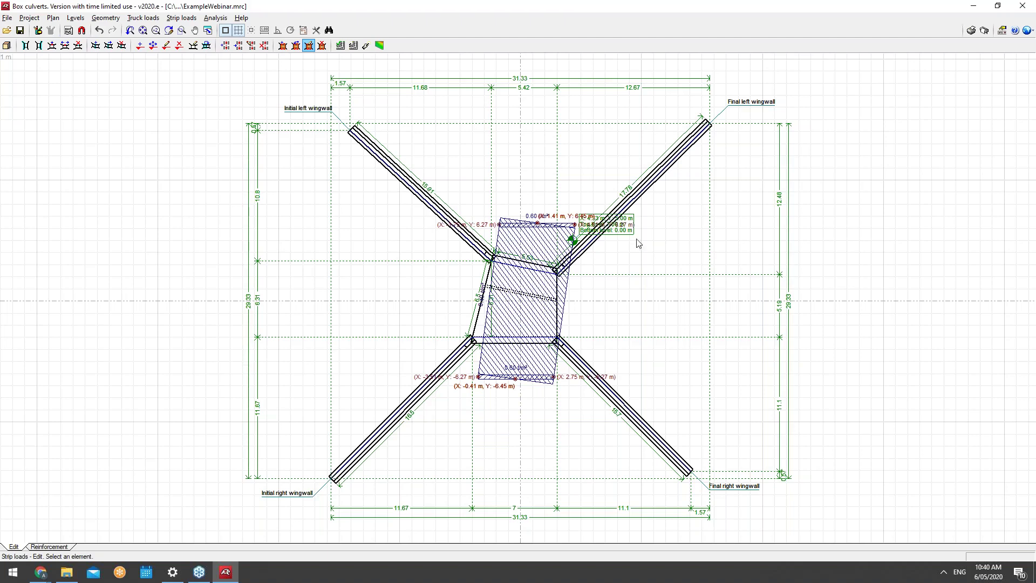
Run the analysis check on the culvert design and dismiss the resulting message
left_click(241, 18)
mouse_move(221, 20)
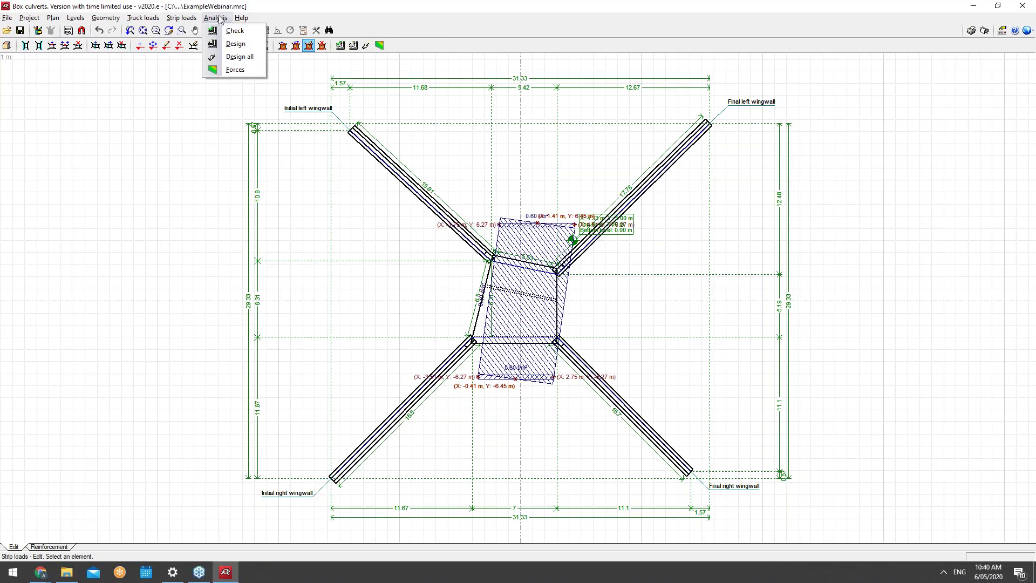
left_click(244, 19)
left_click(216, 18)
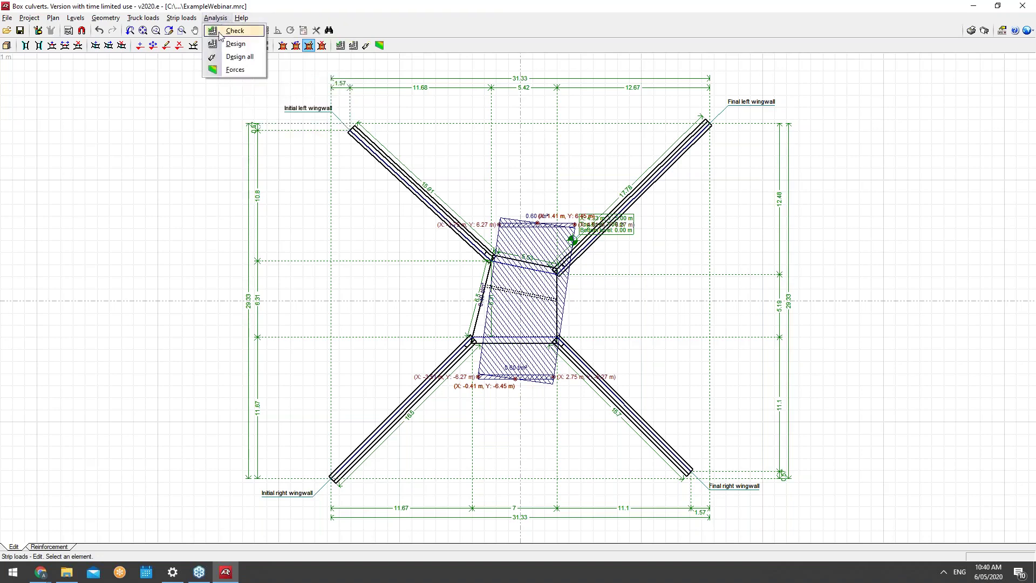
left_click(226, 30)
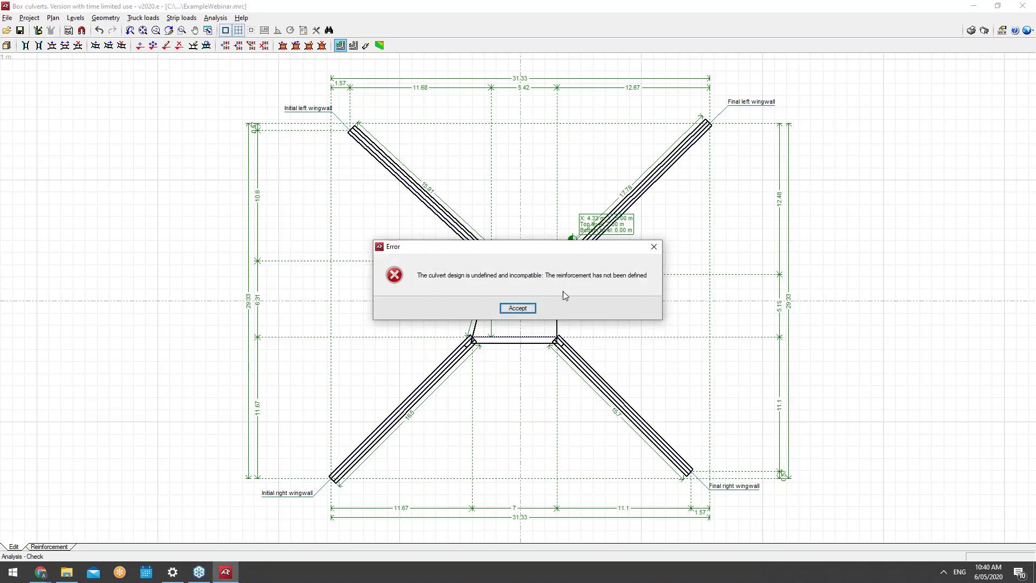
left_click(518, 308)
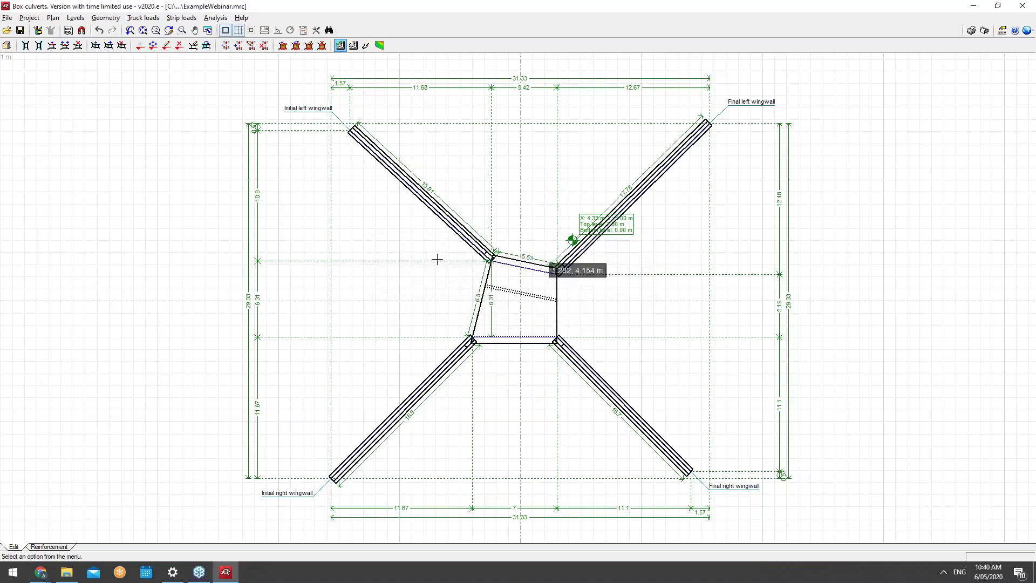
left_click(216, 18)
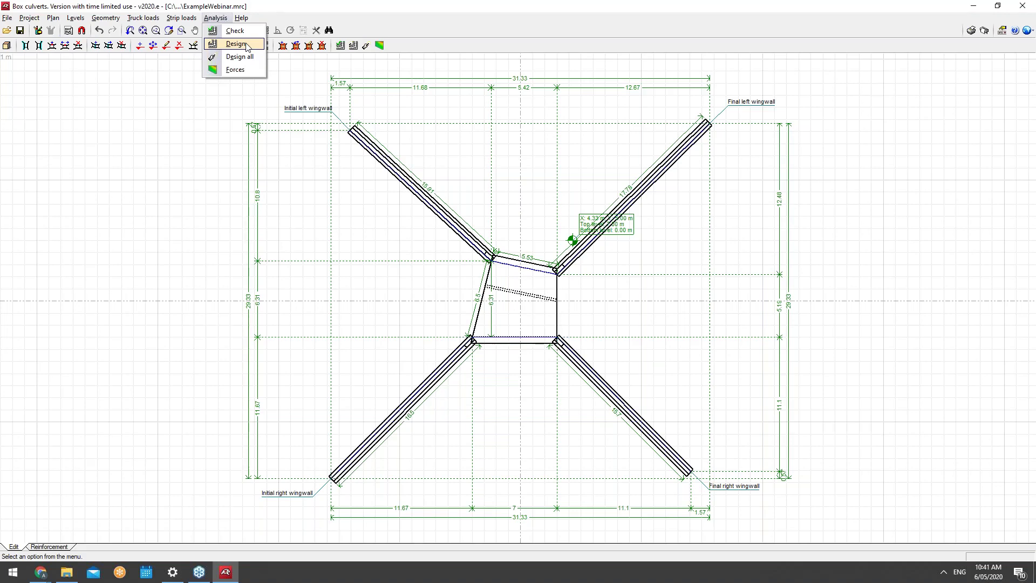
left_click(224, 18)
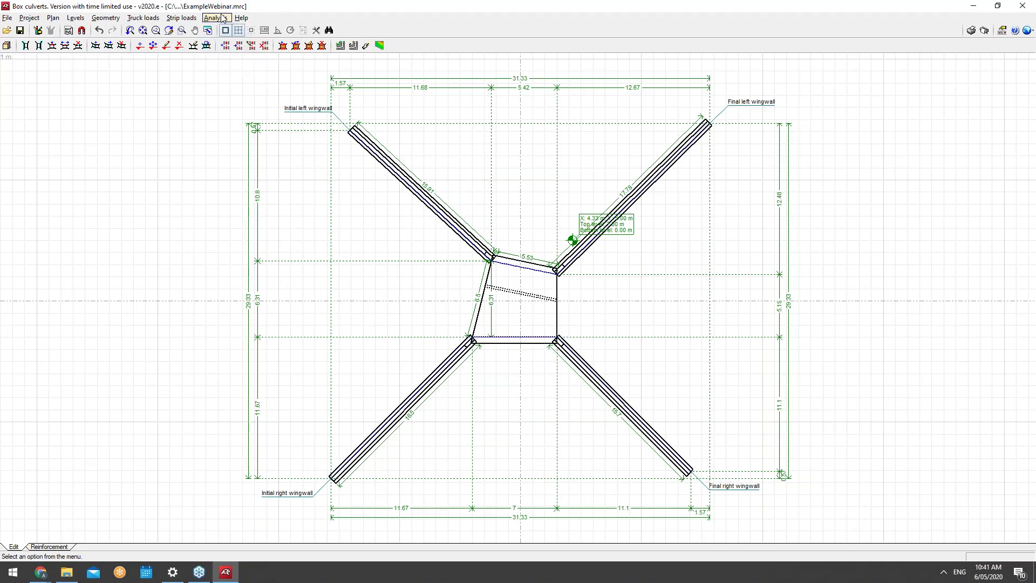
left_click(214, 17)
left_click(227, 18)
left_click(241, 18)
left_click(242, 18)
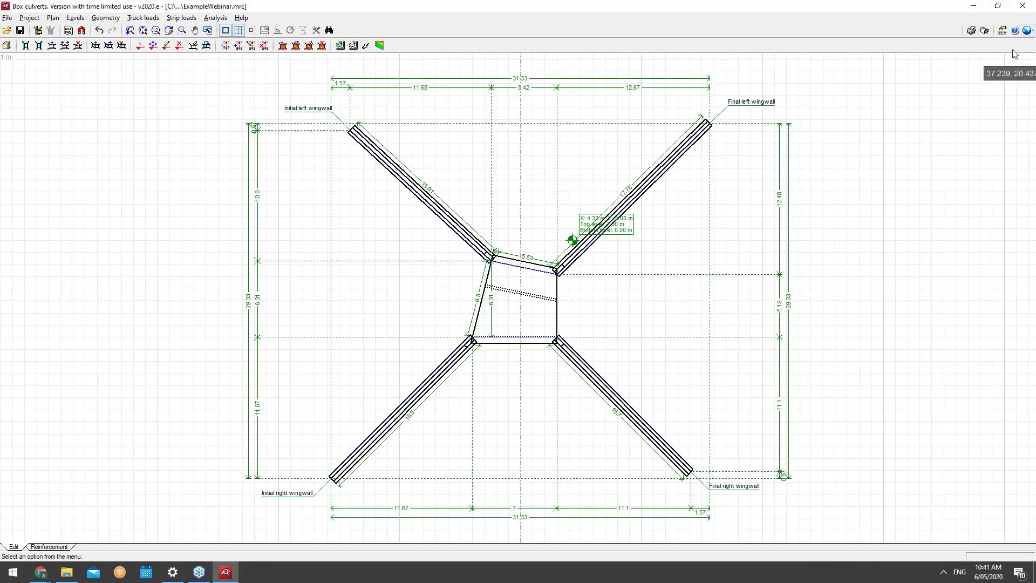
left_click(8, 17)
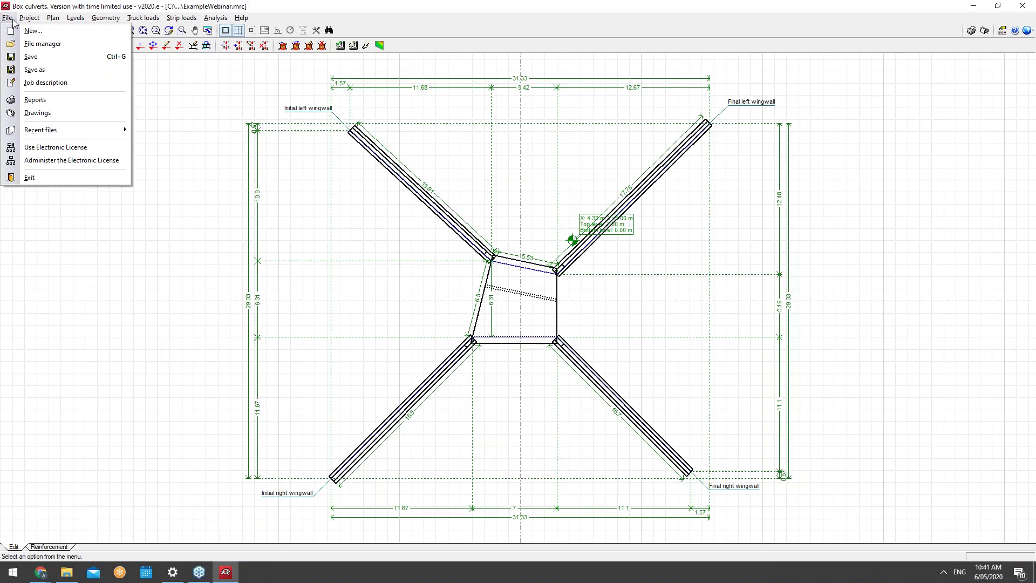
Open the Example 1 project, the straight culvert with two intermediate partitions, from the Box culverts examples folder
left_click(40, 44)
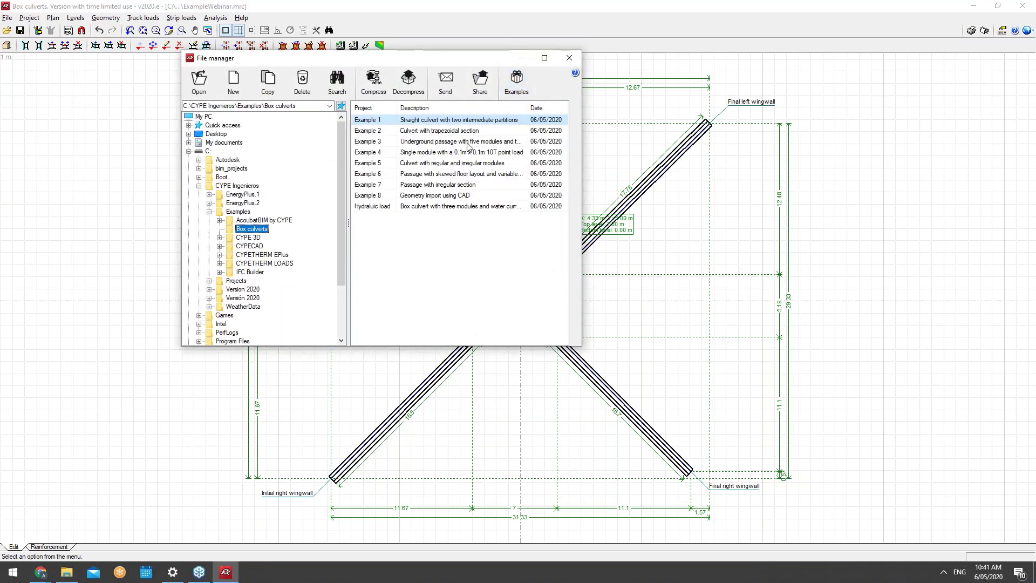
left_click(461, 123)
double_click(461, 123)
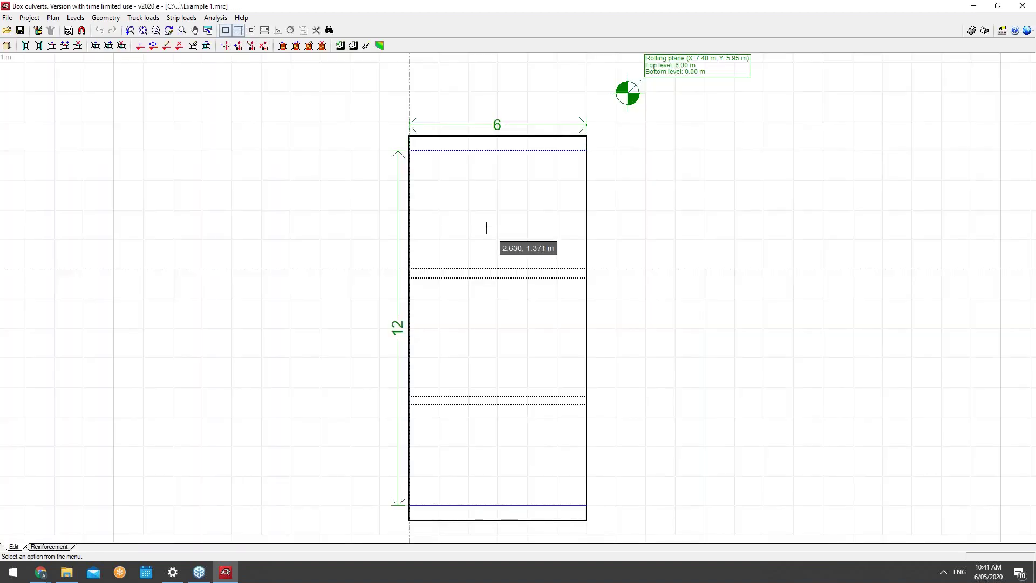
scroll(437, 227, "down", 1)
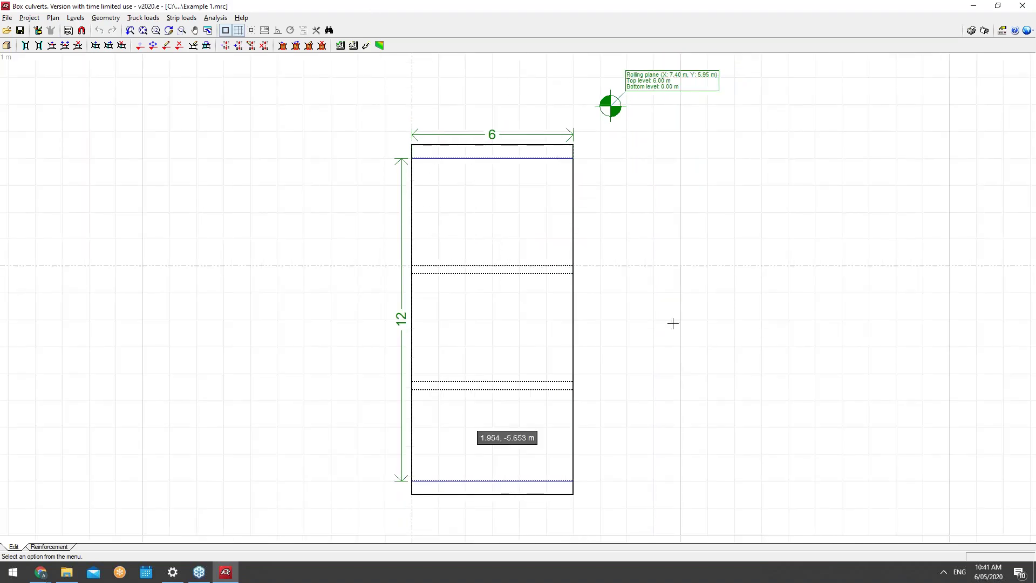
Inspect the Example 1 culvert in the 3D view from several angles and close the view
left_click(45, 22)
mouse_move(44, 21)
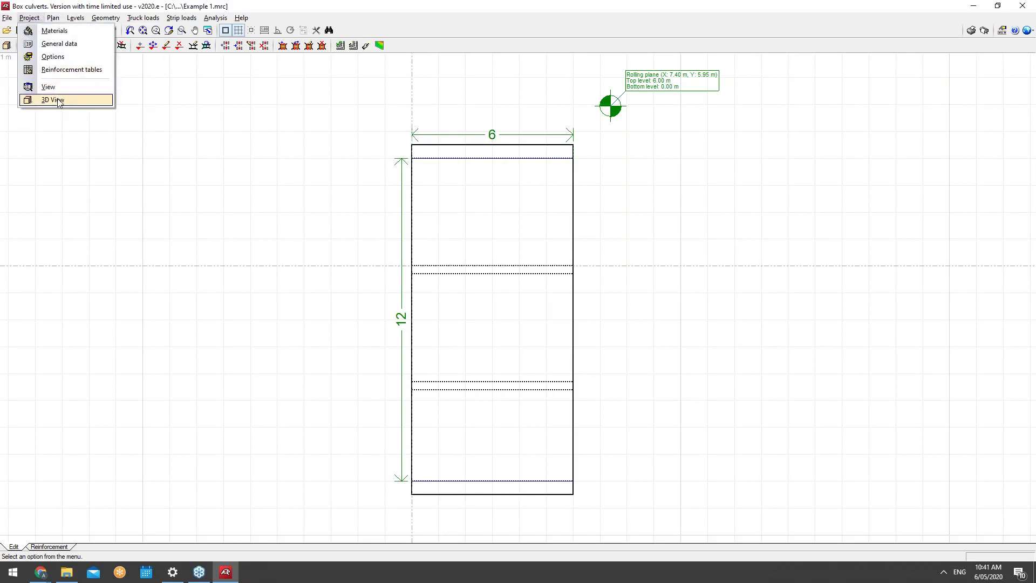
left_click(80, 101)
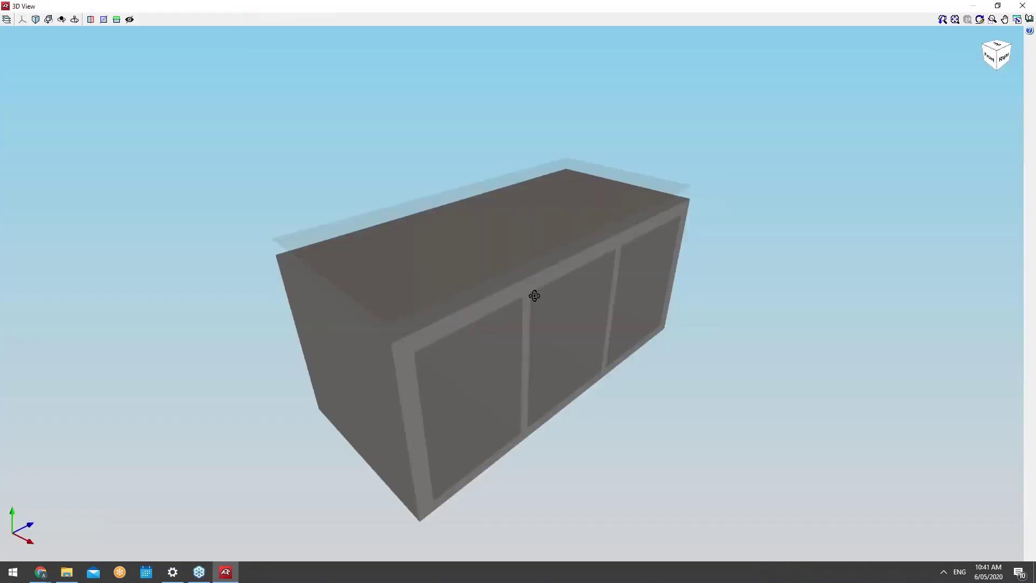
left_click_drag(534, 296, 503, 309)
left_click_drag(424, 216, 486, 259)
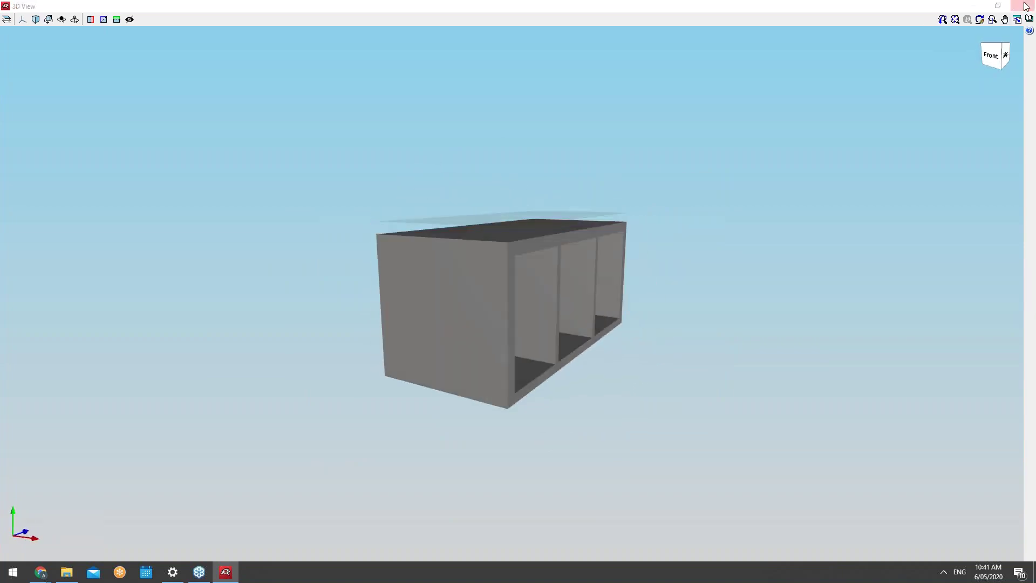
left_click(1025, 6)
Open the Example 2 project, the culvert with trapezoidal section, through the file manager
left_click(5, 20)
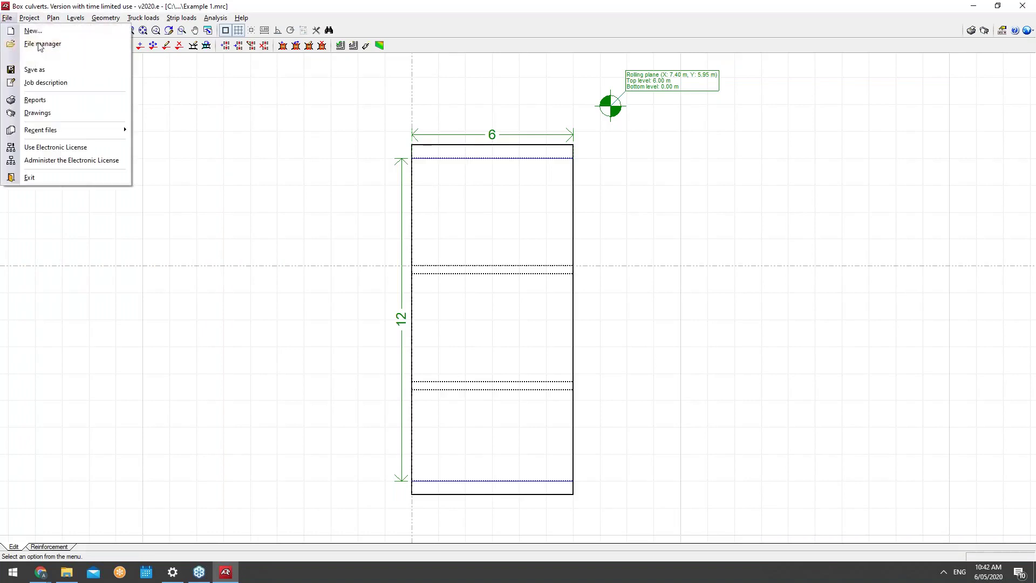
left_click(38, 44)
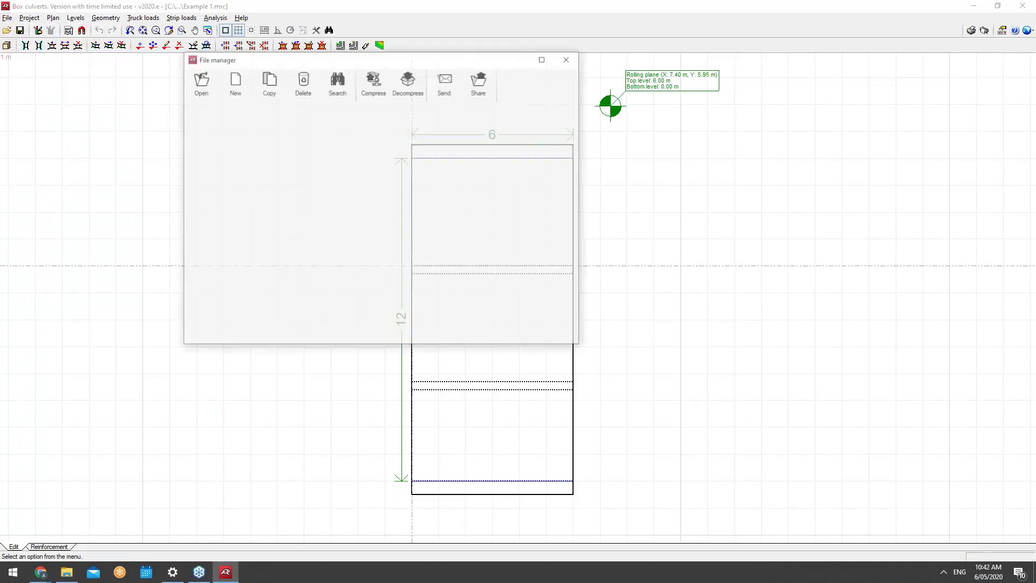
double_click(427, 133)
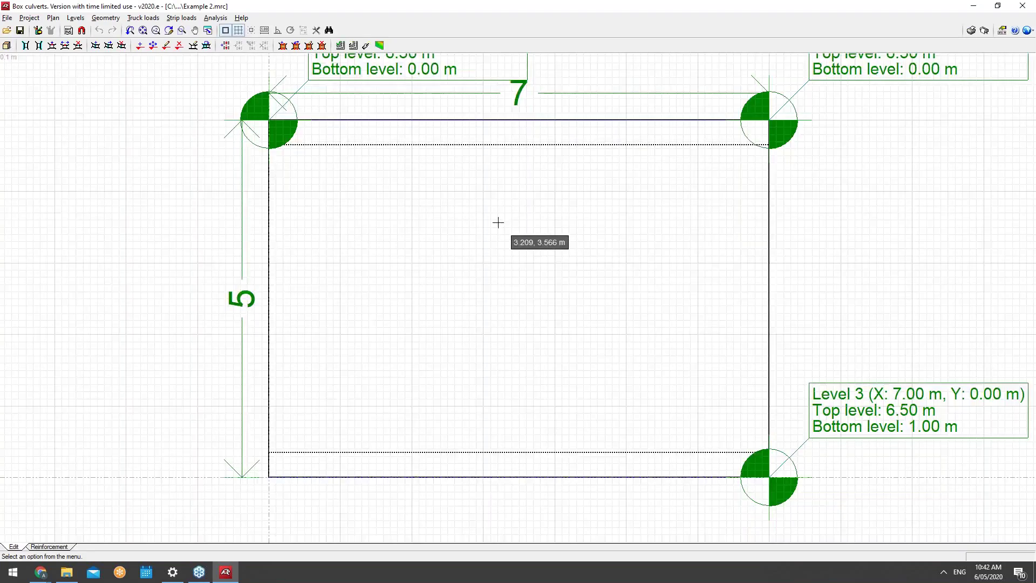
scroll(498, 222, "down", 2)
Inspect the trapezoidal culvert of Example 2 in the 3D view, looking through its opening, and close the view
left_click(53, 17)
left_click(49, 98)
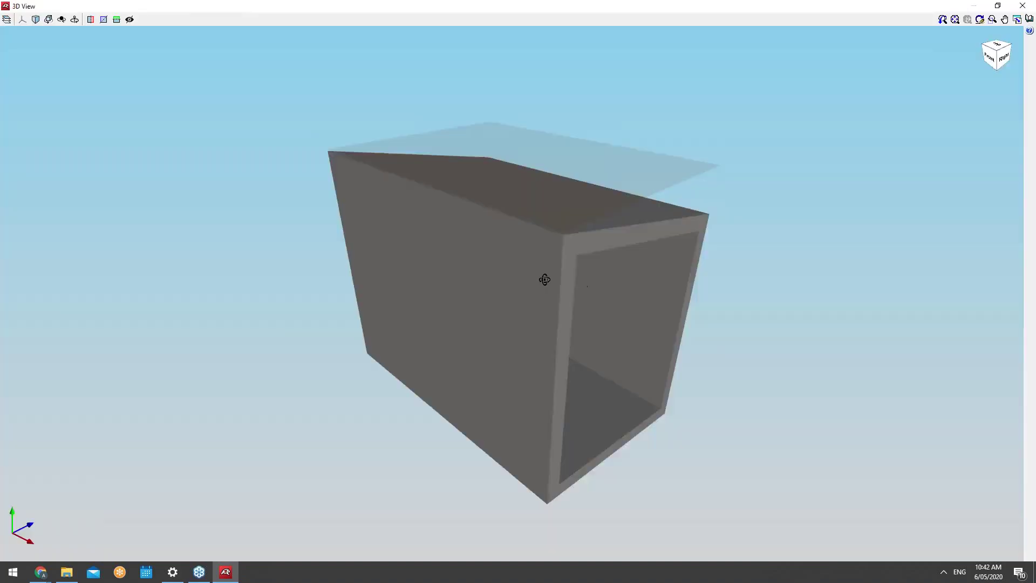
left_click_drag(544, 280, 581, 226)
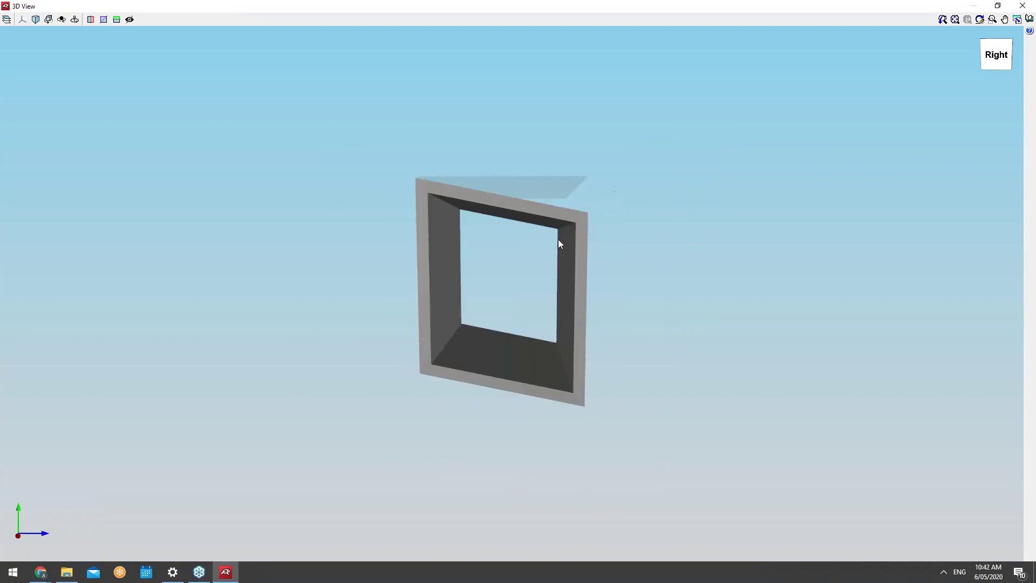
left_click_drag(556, 297, 453, 358)
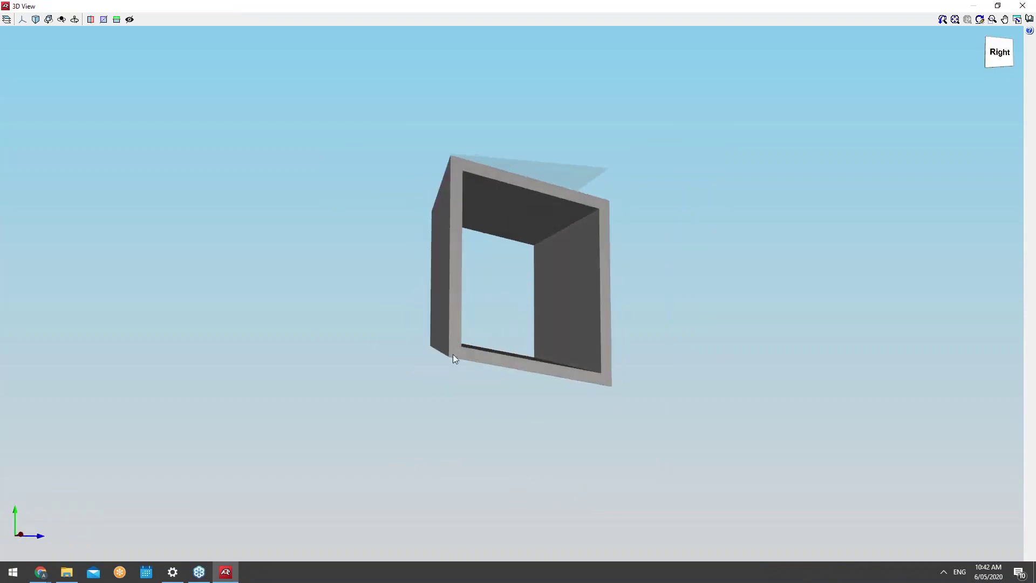
left_click(1030, 5)
Open the Example 3 project, the underground passage with five modules, through the file manager
left_click(8, 19)
left_click(27, 44)
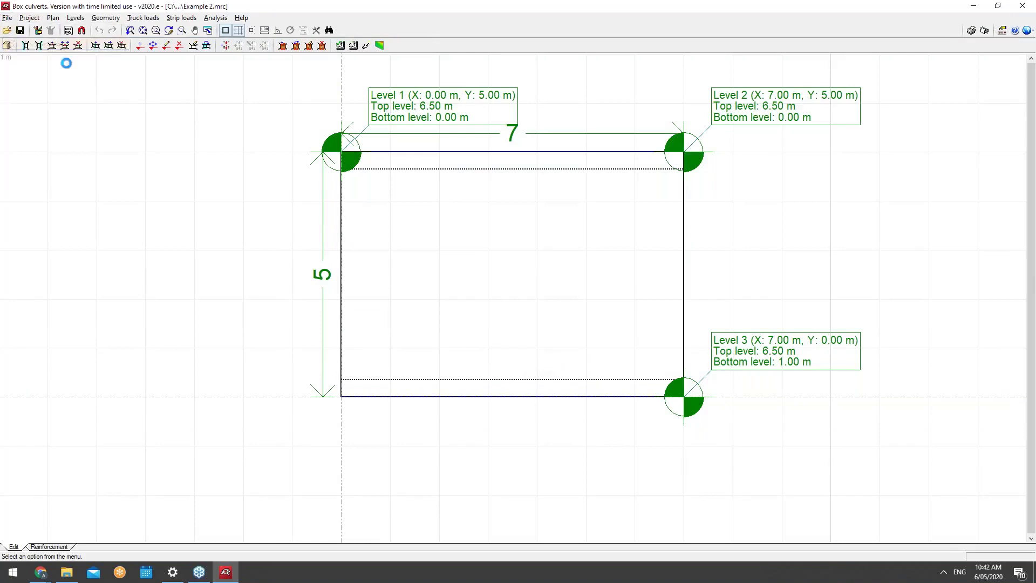
double_click(496, 153)
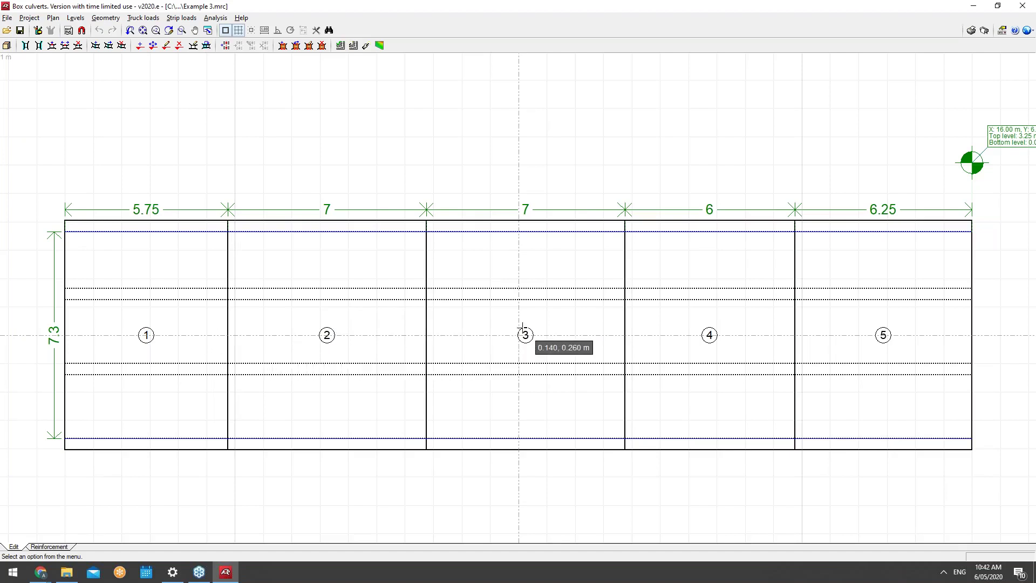
Show the five-module passage of Example 3 in the 3D view and look at its three-cell end
left_click(7, 17)
mouse_move(30, 17)
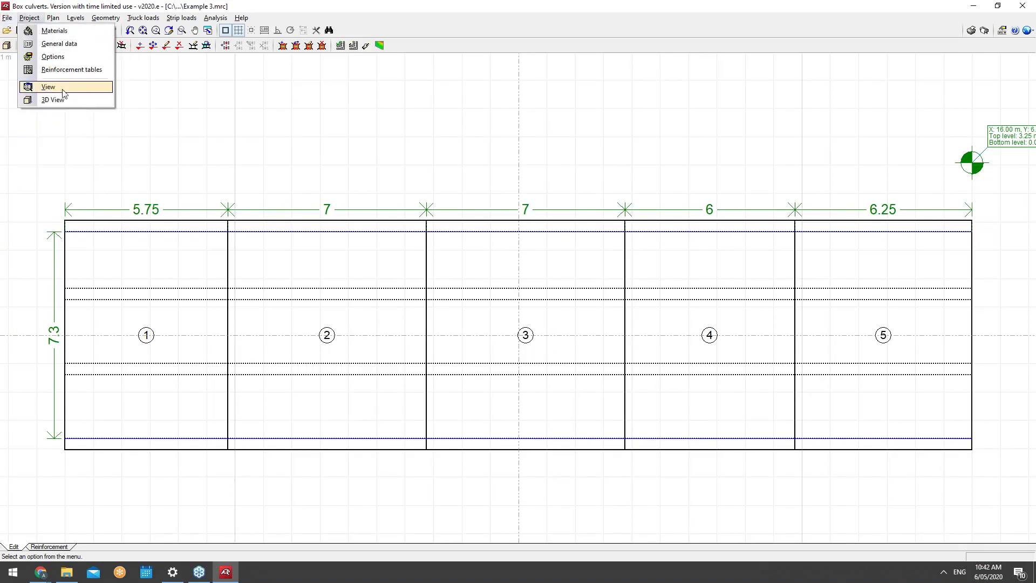
left_click(44, 99)
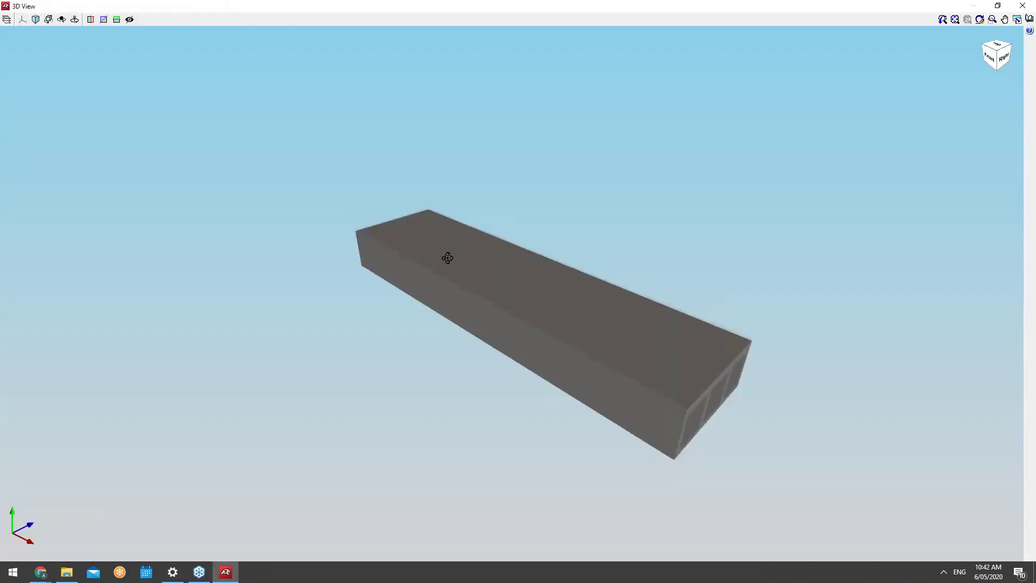
left_click_drag(448, 258, 620, 307)
Display the ground in the 3D view and set the background colour to black
left_click(6, 20)
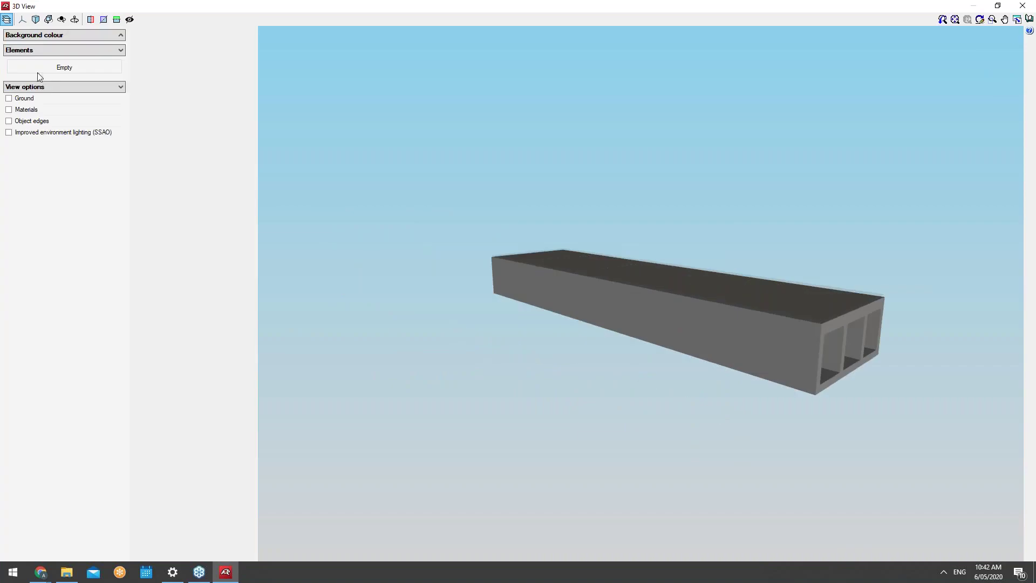
left_click(27, 98)
left_click_drag(293, 202, 254, 178)
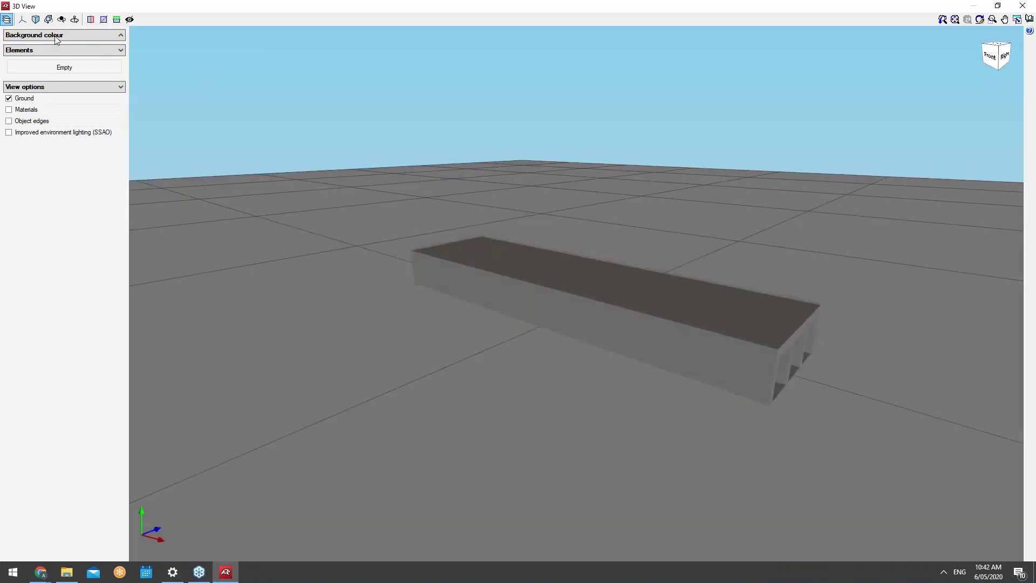
left_click(56, 35)
left_click(56, 53)
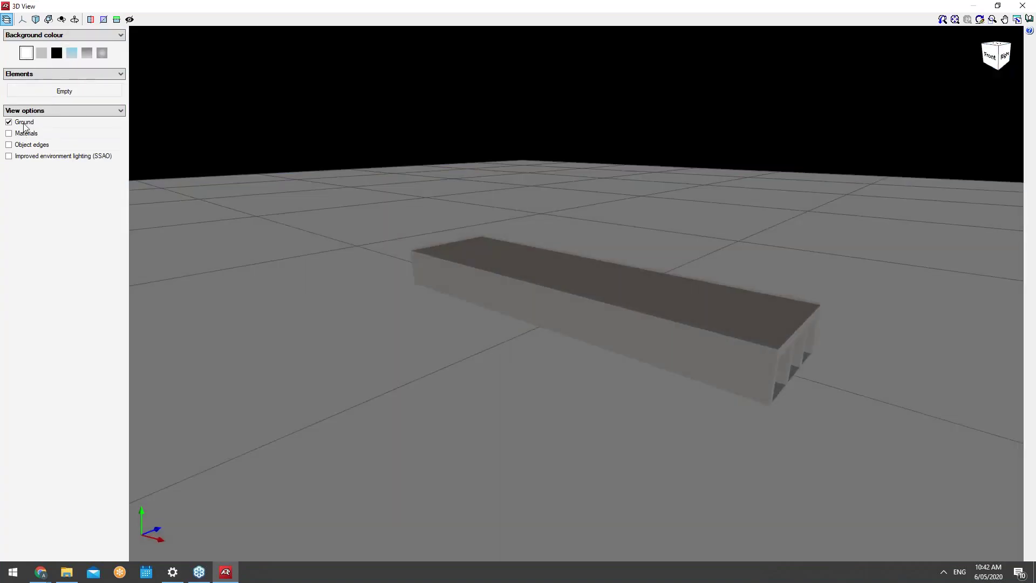
Turn off the ground, enable Materials and Object edges for the five-module passage, and close the 3D view
left_click(26, 122)
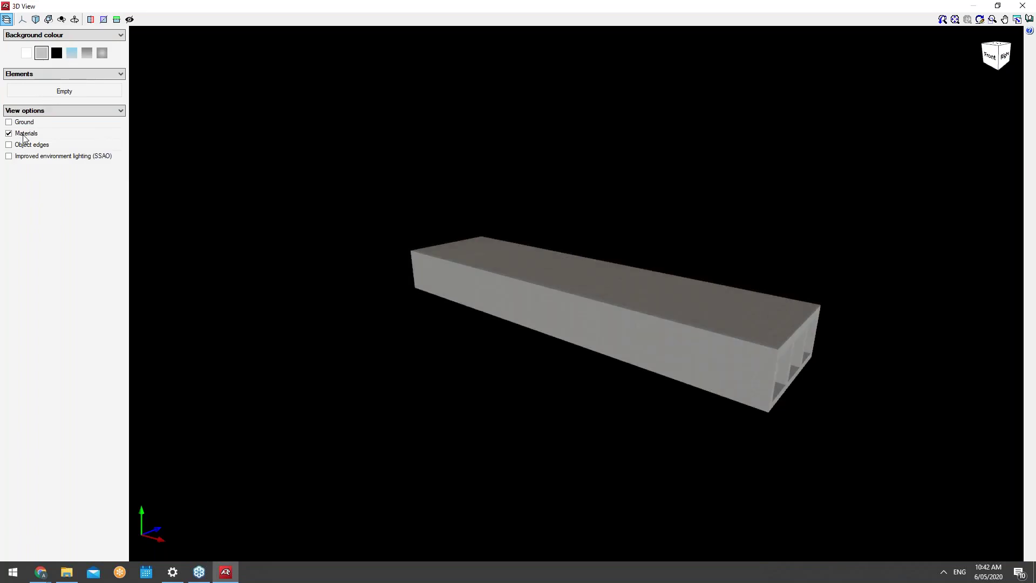
left_click_drag(421, 310, 273, 314)
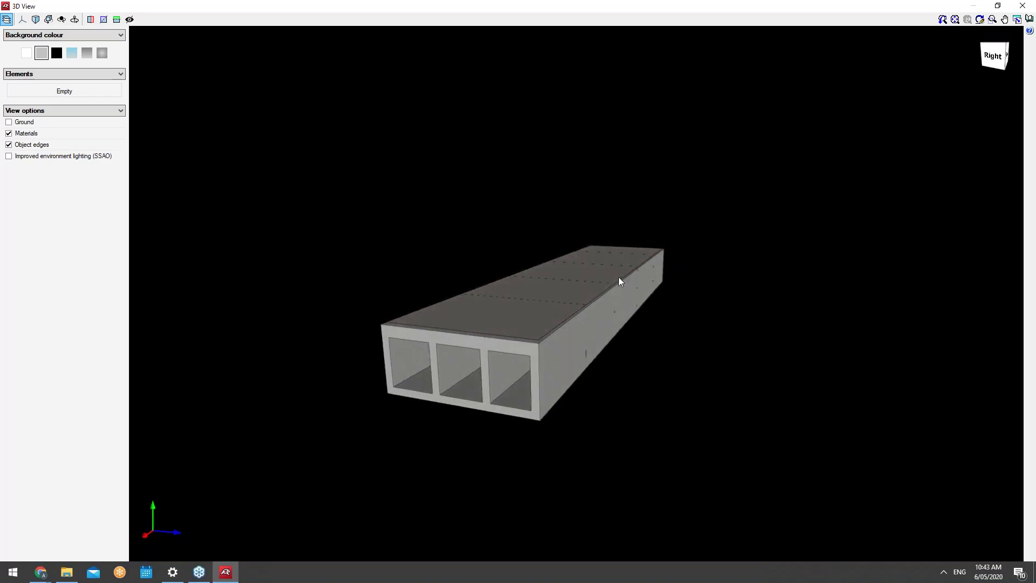
left_click(1030, 4)
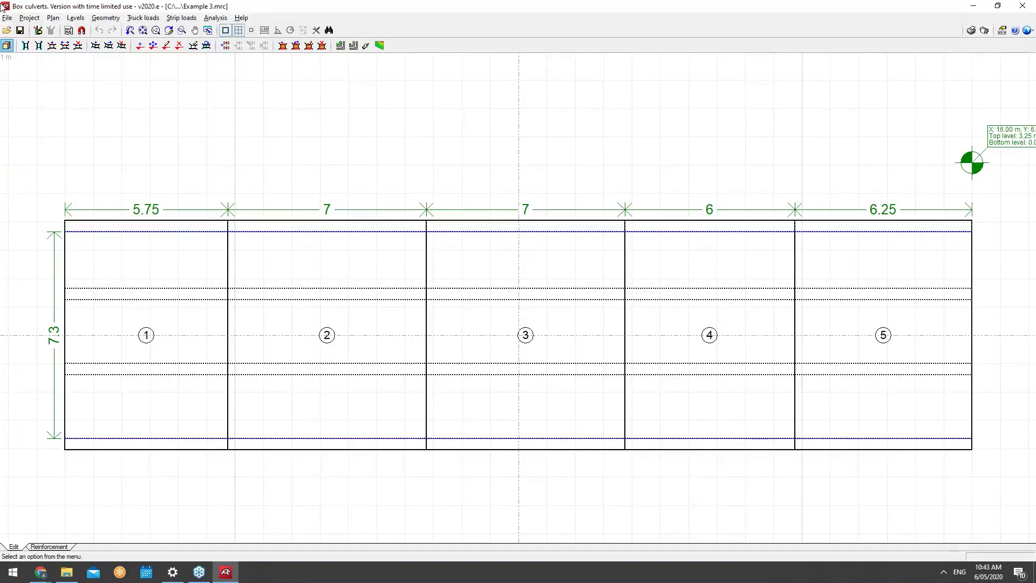
Open the Example 4 project, the single module with a 0.1m x 0.1m 10T point load
left_click(7, 18)
left_click(21, 42)
left_click(441, 154)
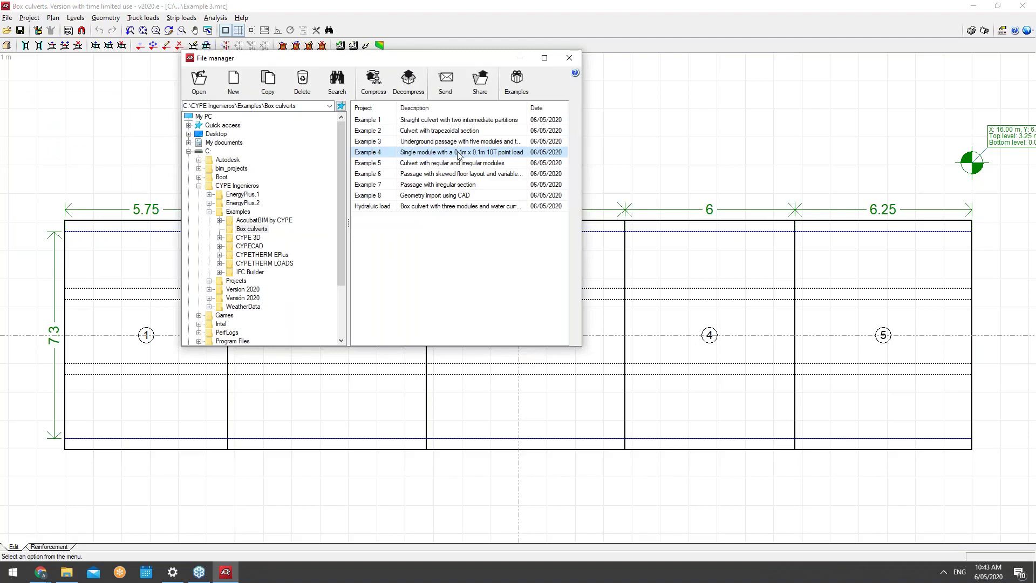
double_click(457, 153)
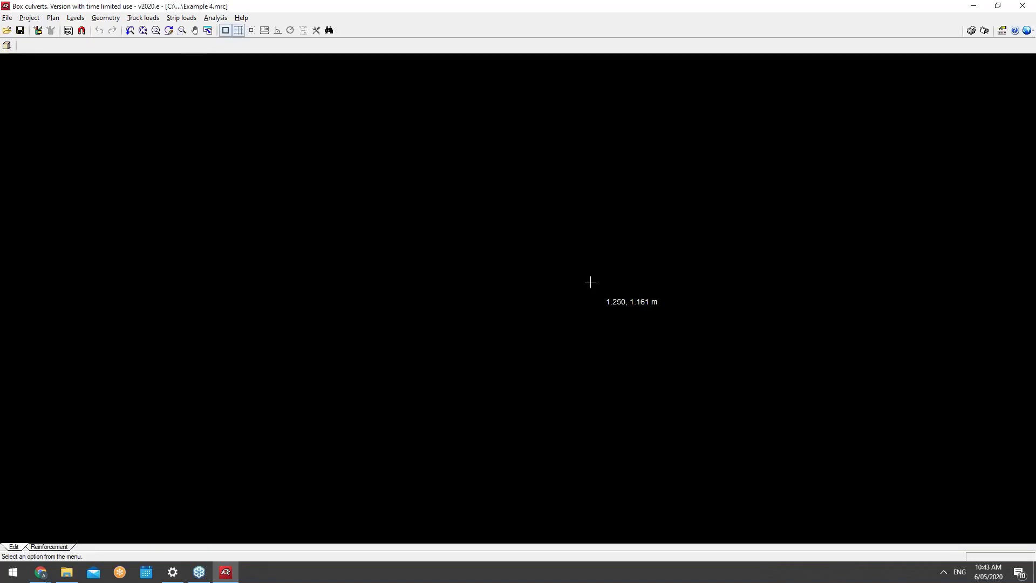
scroll(575, 281, "down", 1)
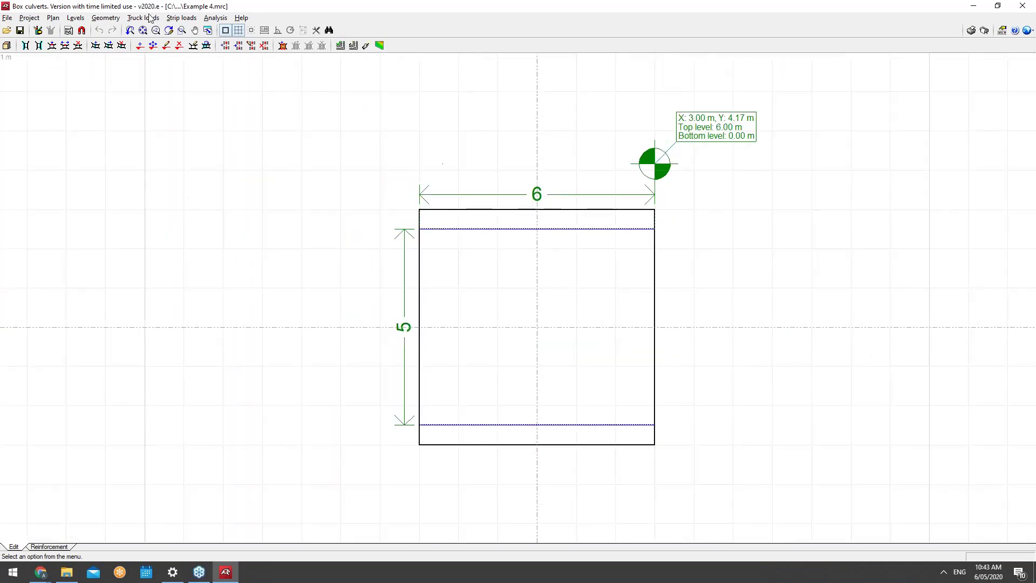
Open truck load P-1 for editing to review its 10T point load and accept it without changes
mouse_move(143, 18)
left_click(156, 56)
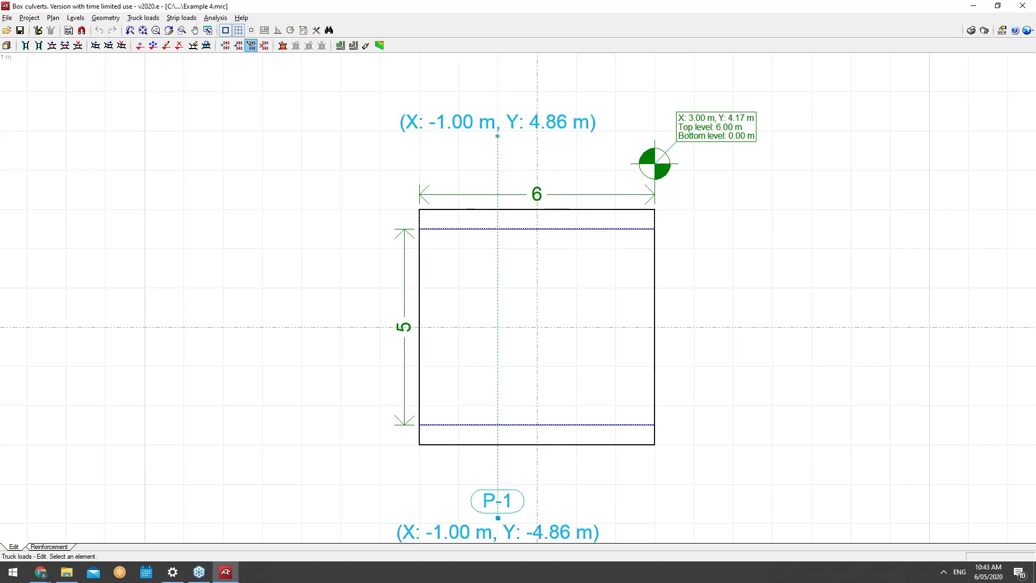
left_click(499, 518)
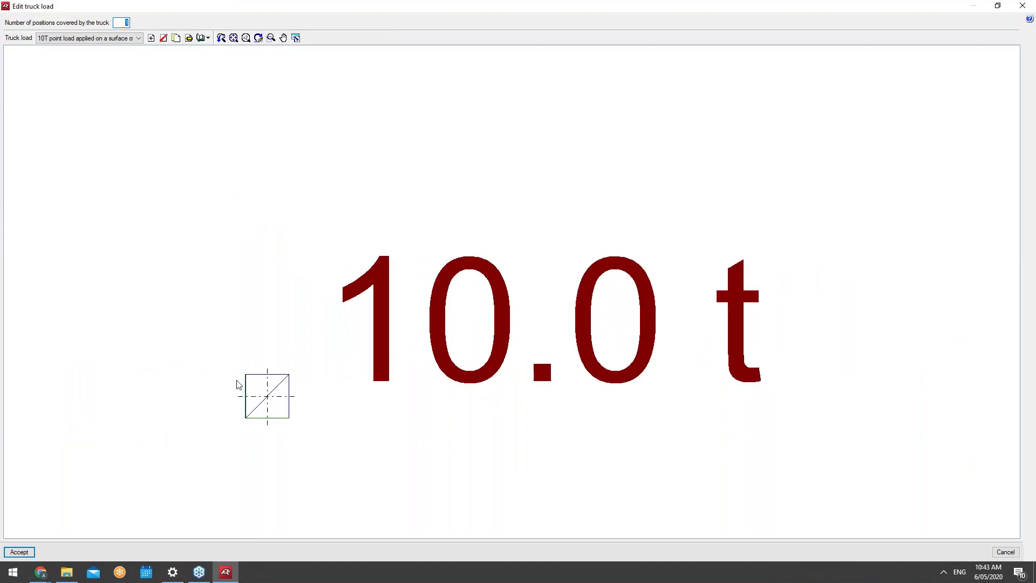
scroll(245, 383, "down", 1)
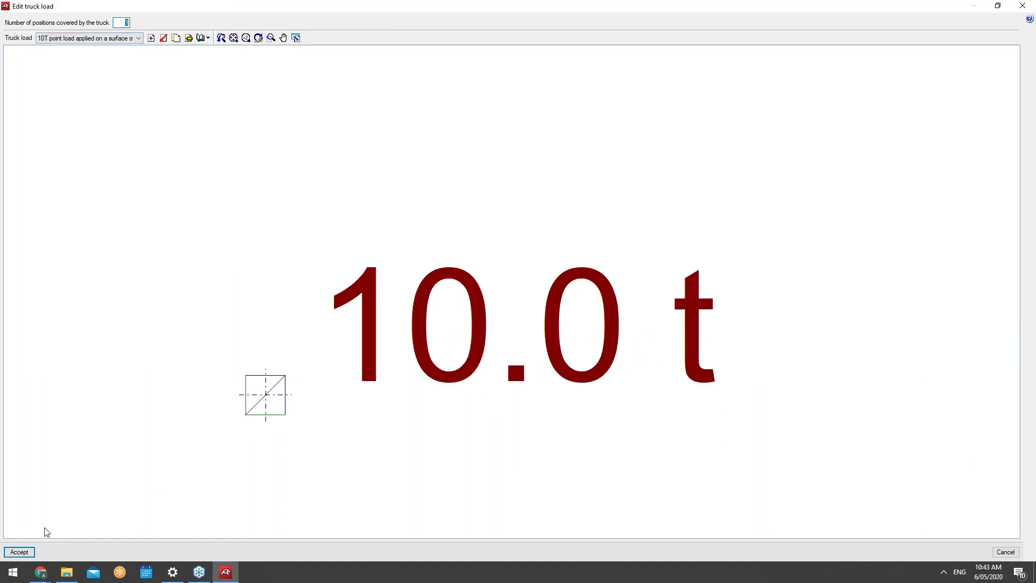
left_click(19, 552)
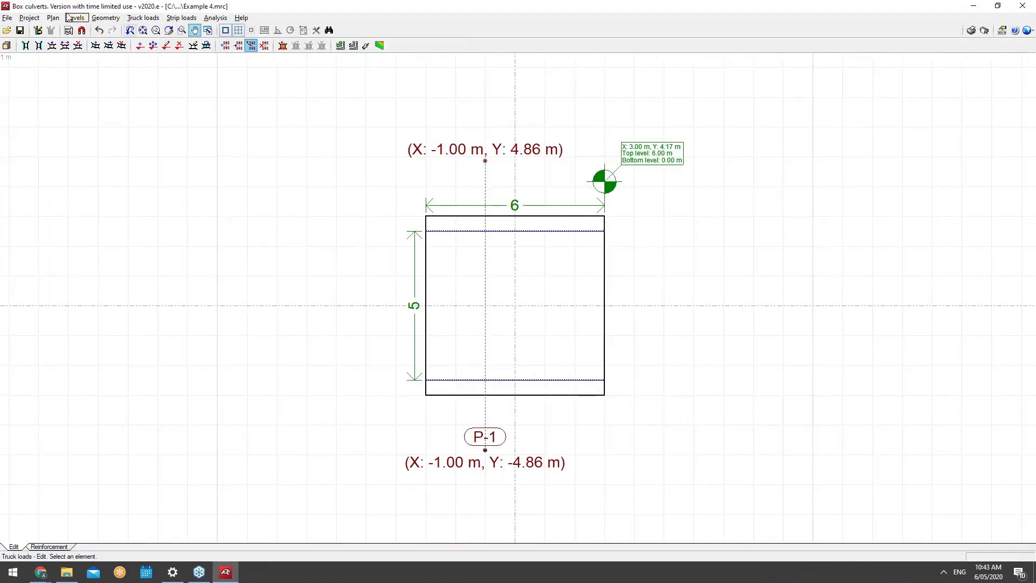
Inspect the single-module culvert of Example 4 in the 3D view and close the view
left_click(68, 101)
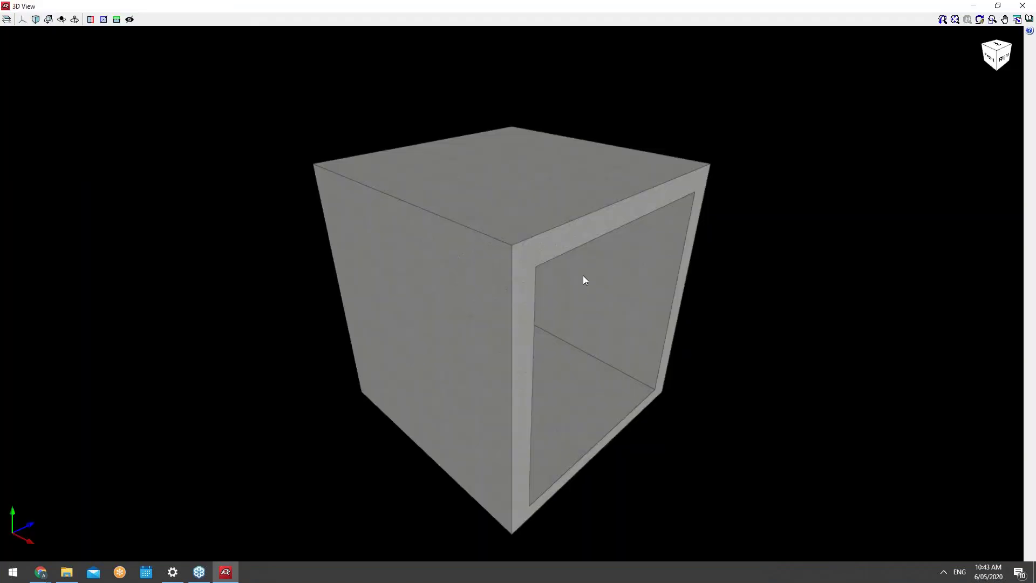
left_click_drag(511, 268, 519, 233)
scroll(465, 250, "down", 1)
left_click(1032, 5)
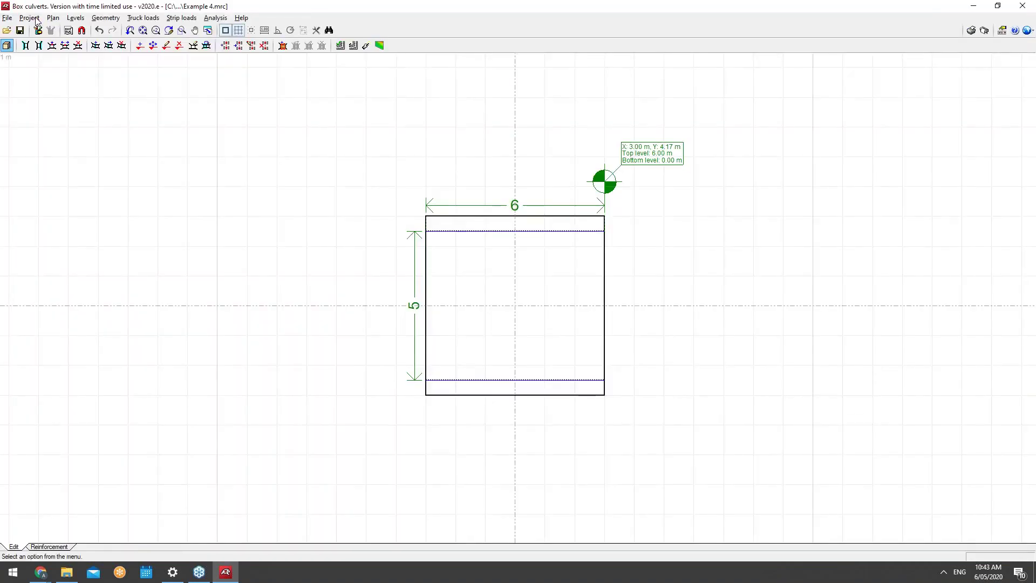
Open the Example 5 project, the culvert with regular and irregular modules, through the file manager
left_click(8, 19)
left_click(31, 46)
double_click(440, 162)
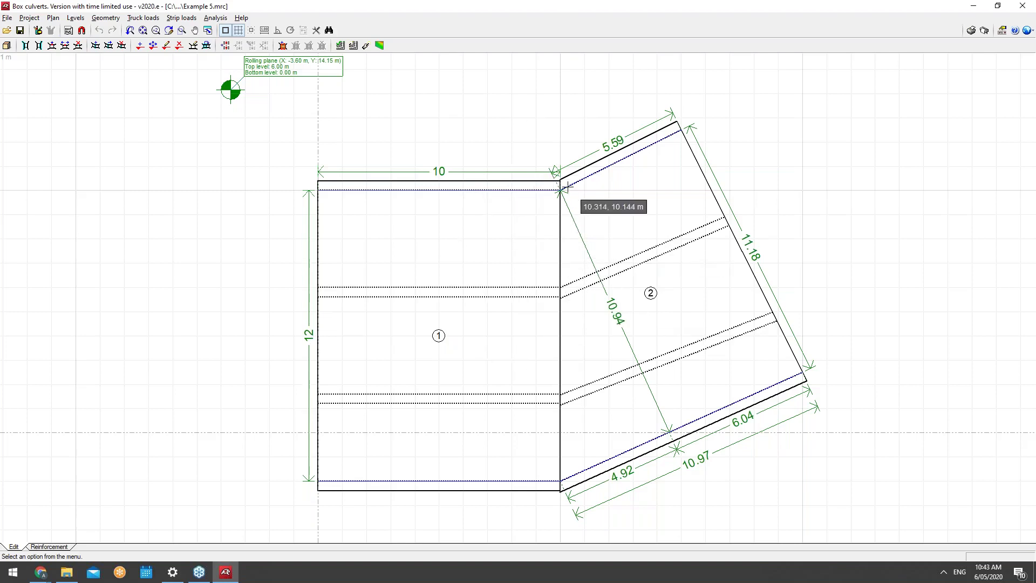
Inspect the regular and irregular modules of Example 5 in the 3D view and close the view
left_click_drag(571, 381, 467, 145)
left_click(53, 18)
left_click(53, 100)
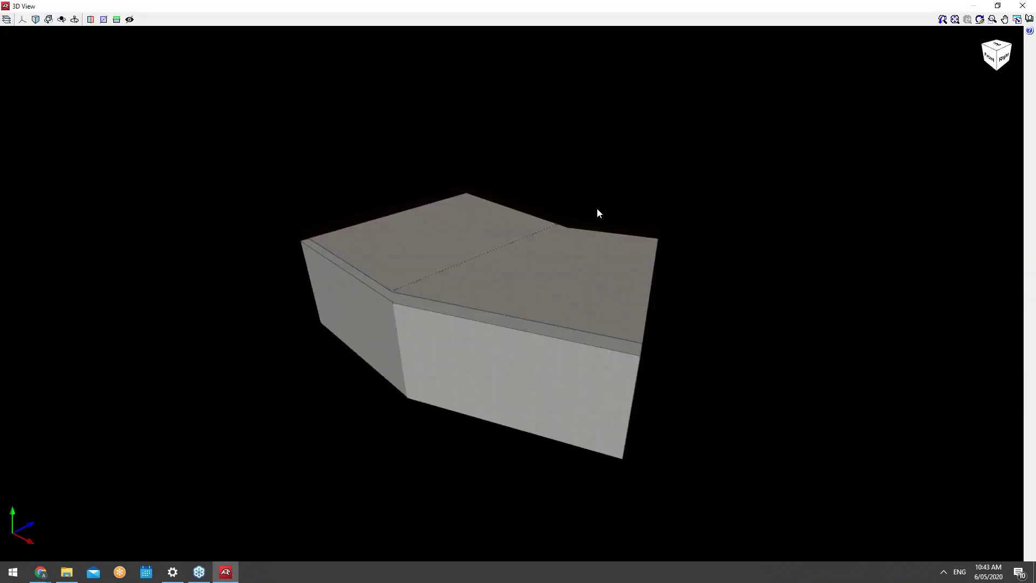
middle_click_drag(575, 322, 571, 283)
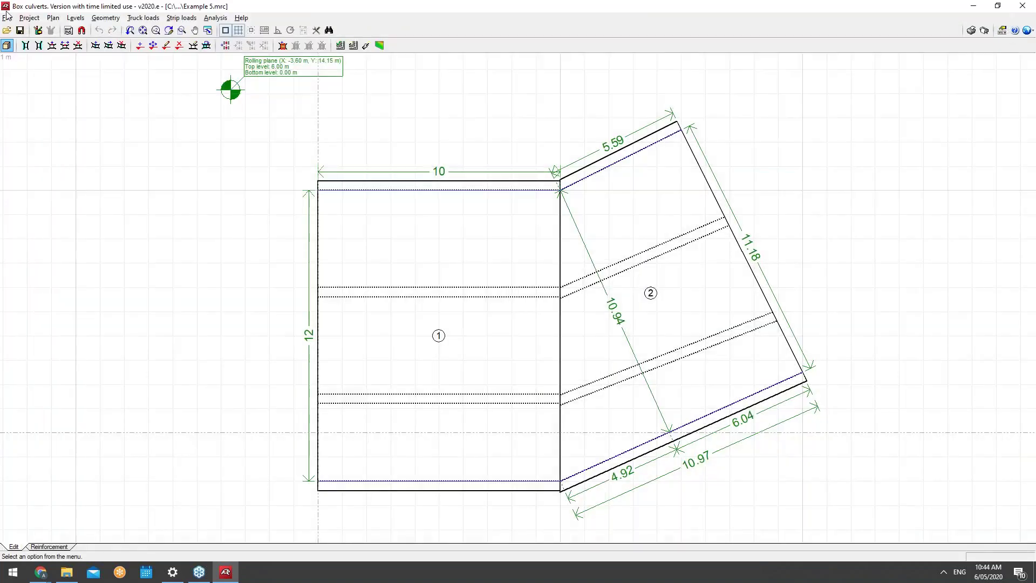
Open the Example 6 project, the passage with skewed floor layout, through the file manager
left_click(7, 18)
left_click(37, 45)
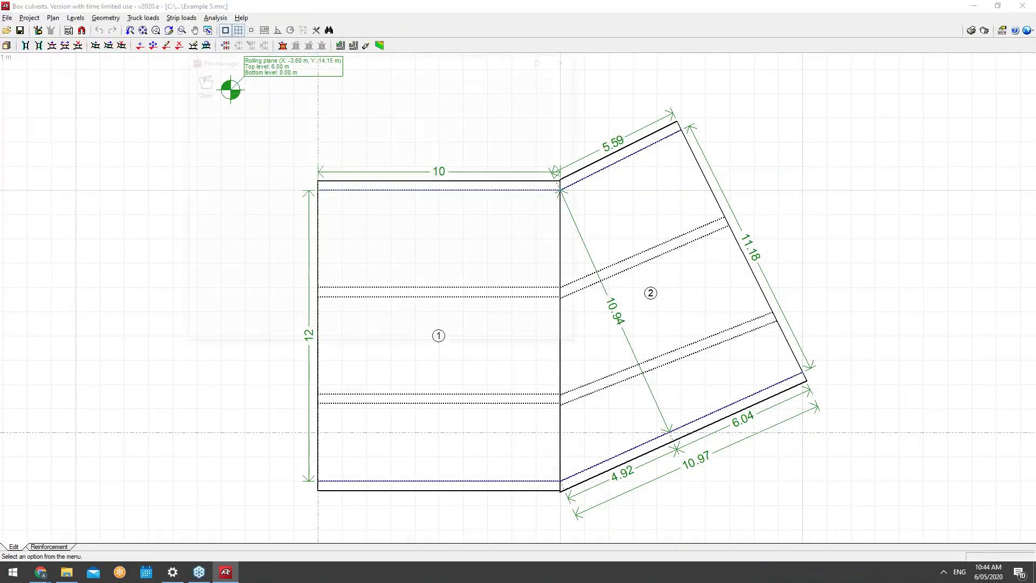
left_click(440, 175)
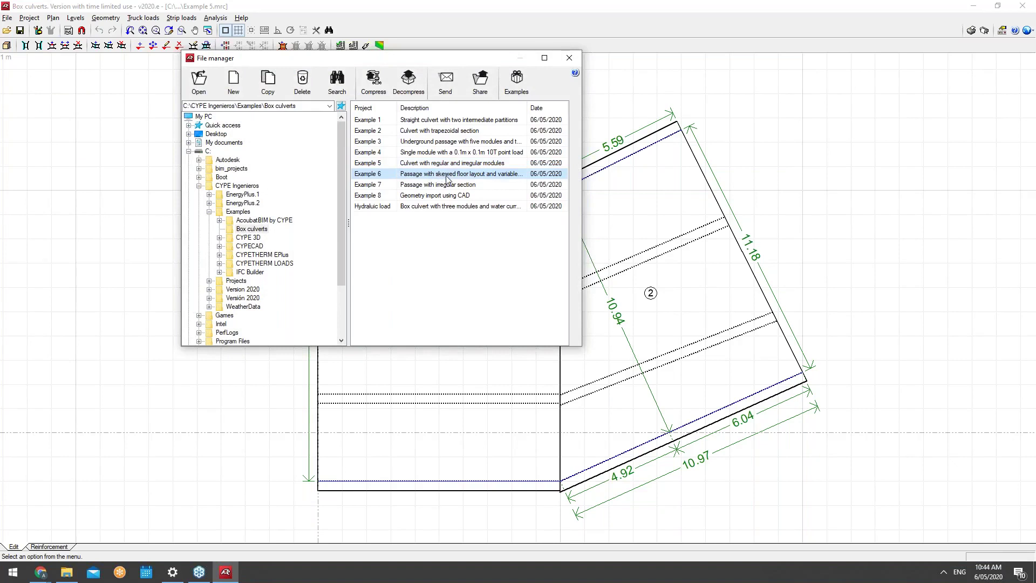
double_click(443, 175)
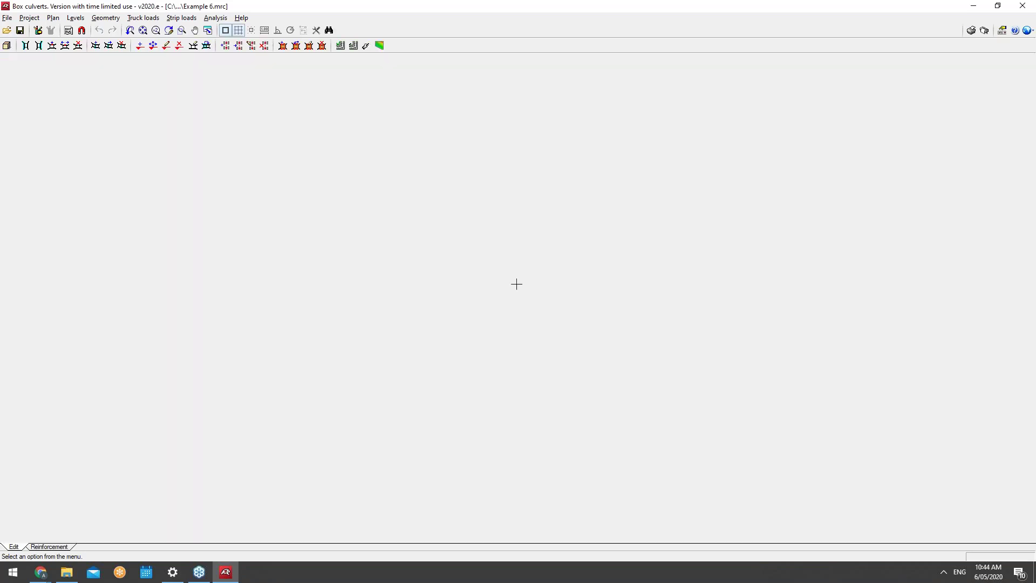
scroll(516, 283, "down", 1)
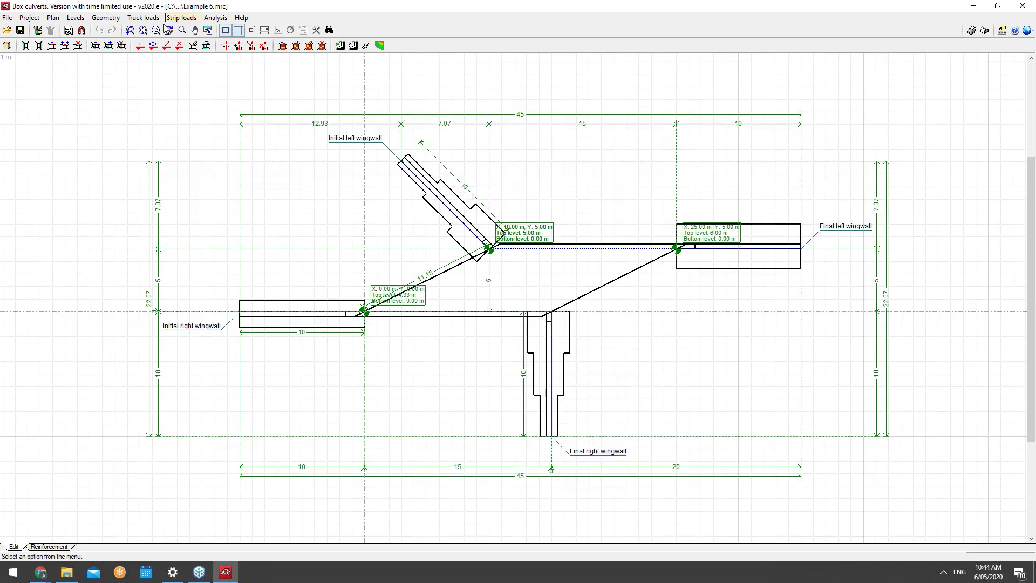
Inspect the skewed passage and its wingwalls of Example 6 in the 3D view and close the view
mouse_move(26, 21)
left_click(53, 100)
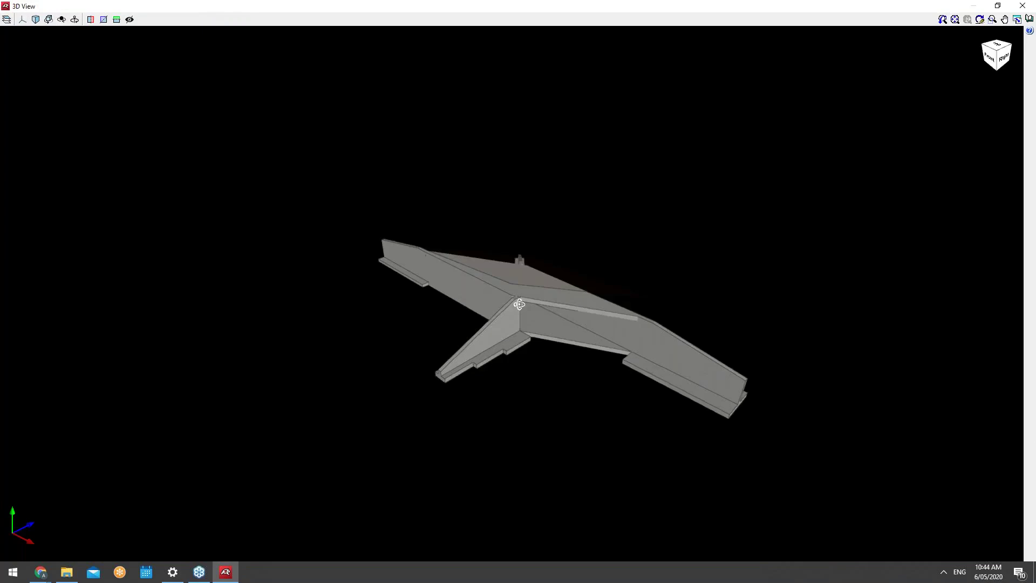
left_click_drag(518, 303, 462, 296)
scroll(533, 323, "up", 2)
mouse_move(536, 327)
left_mouse_down()
mouse_move(592, 354)
mouse_move(496, 370)
mouse_move(497, 388)
mouse_move(543, 394)
mouse_move(330, 465)
mouse_move(418, 437)
mouse_move(453, 453)
mouse_move(307, 478)
mouse_move(233, 426)
mouse_move(291, 426)
mouse_move(331, 405)
mouse_move(504, 217)
mouse_move(439, 296)
mouse_move(470, 324)
mouse_move(483, 326)
mouse_move(439, 282)
mouse_move(523, 315)
mouse_move(555, 353)
left_mouse_up()
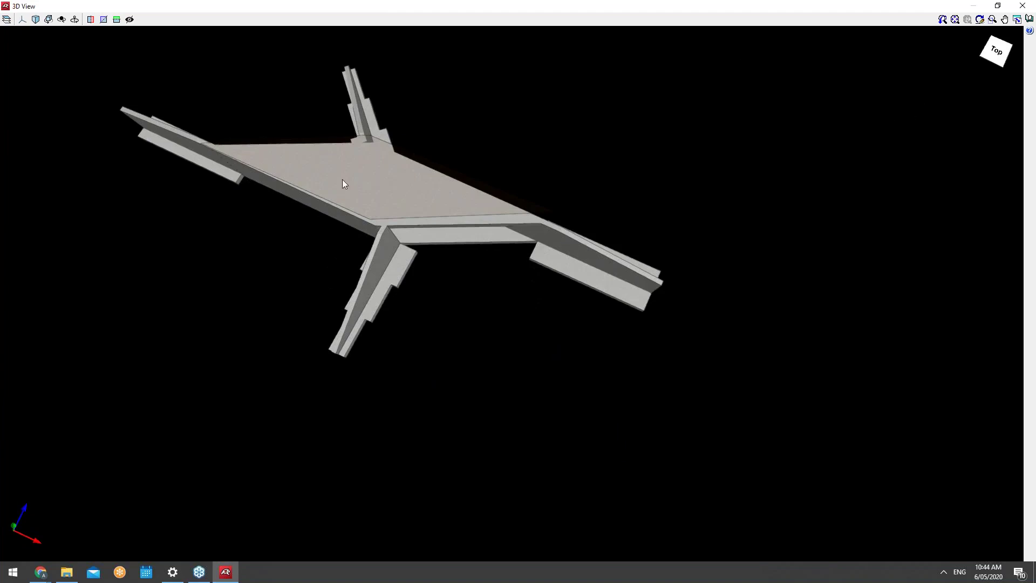
left_click(1026, 7)
Open the Example 7 project, the passage with irregular section, through the file manager
left_click(7, 18)
left_click(20, 36)
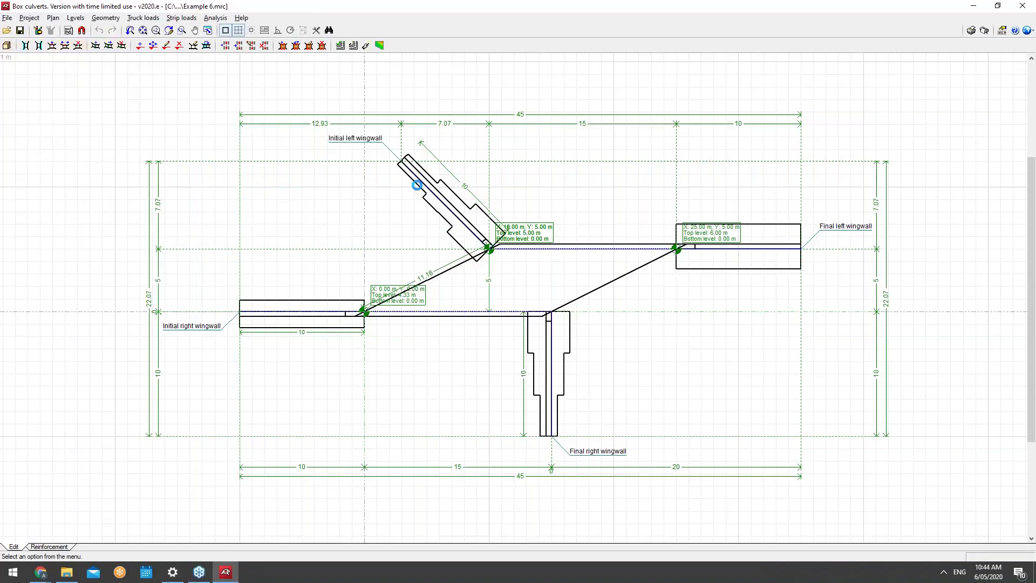
double_click(441, 187)
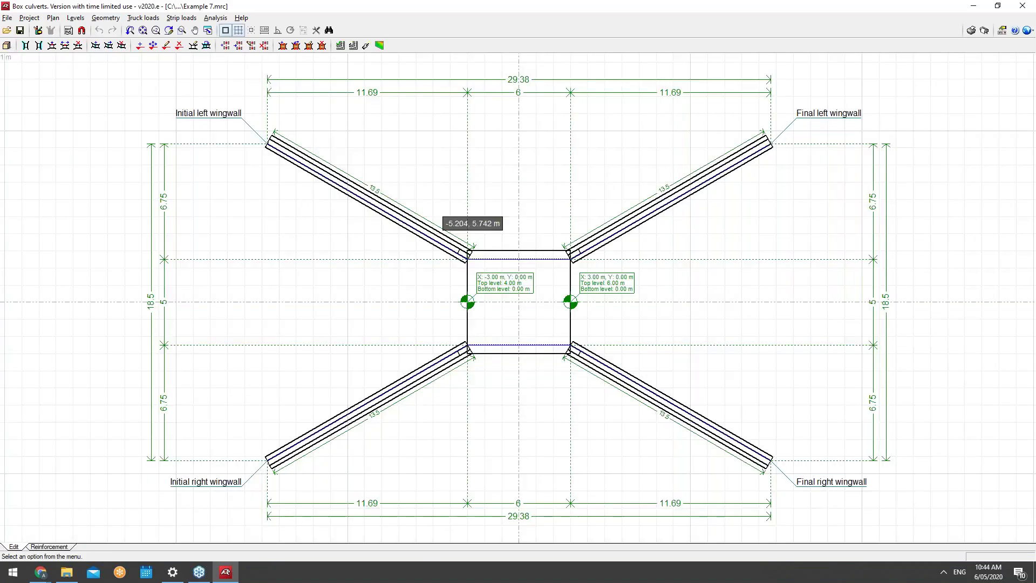
Inspect the irregular section and wingwalls of Example 7 in the 3D view and close the view
left_click(60, 19)
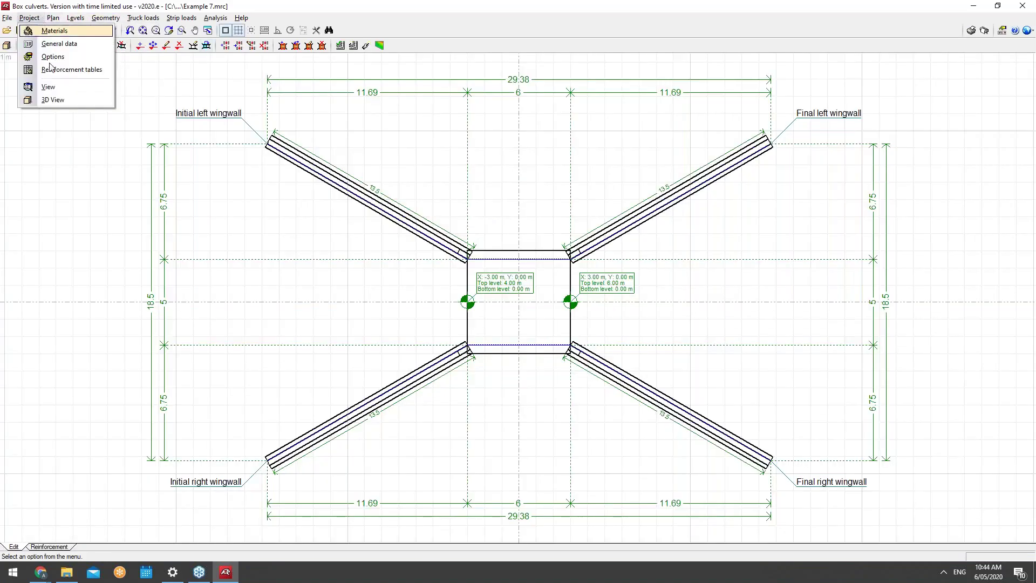
left_click(87, 107)
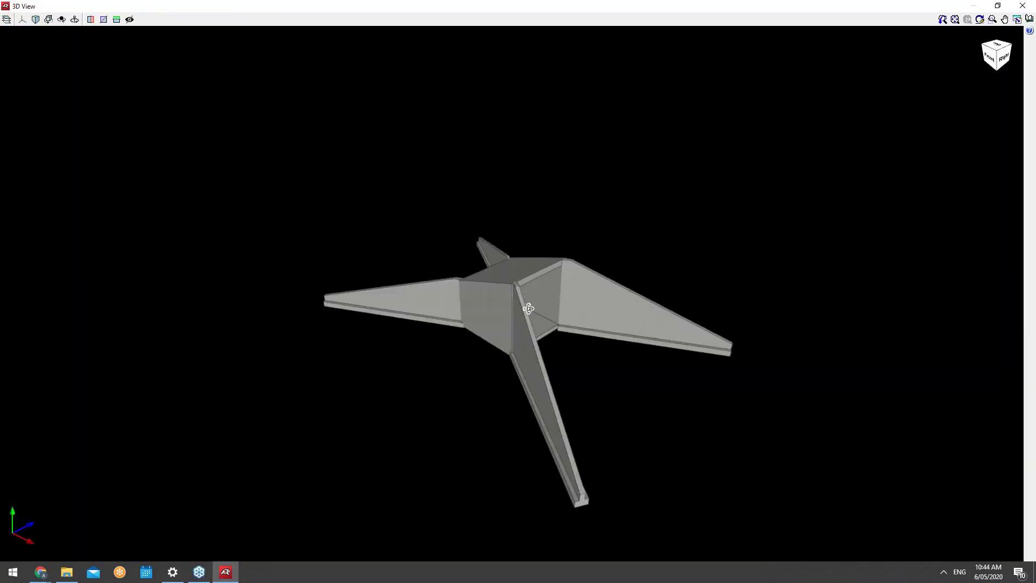
left_click_drag(528, 309, 648, 243)
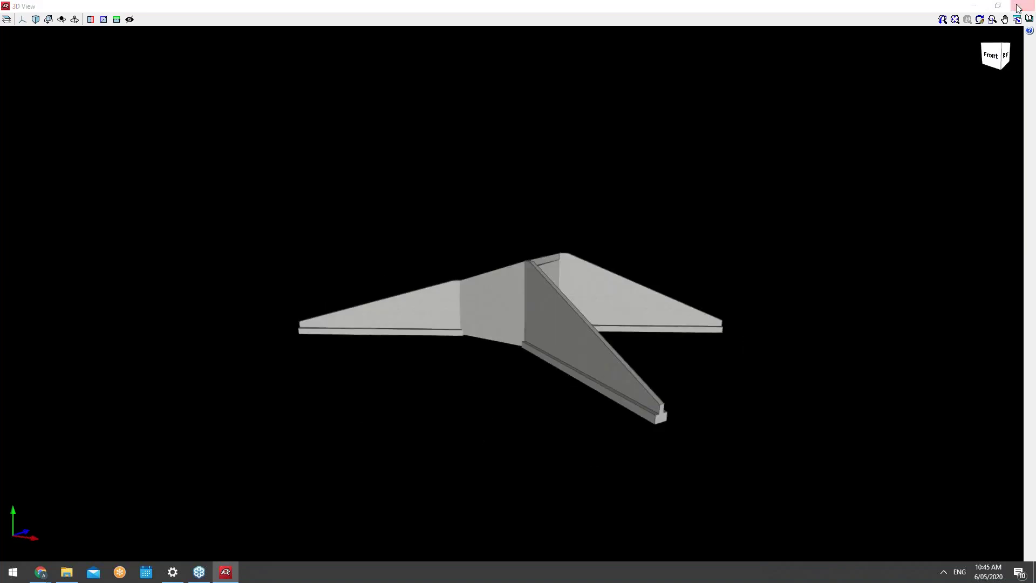
left_click(1021, 7)
Open the Example 8 project, the geometry import using CAD, through the file manager
left_click(7, 18)
left_click(42, 44)
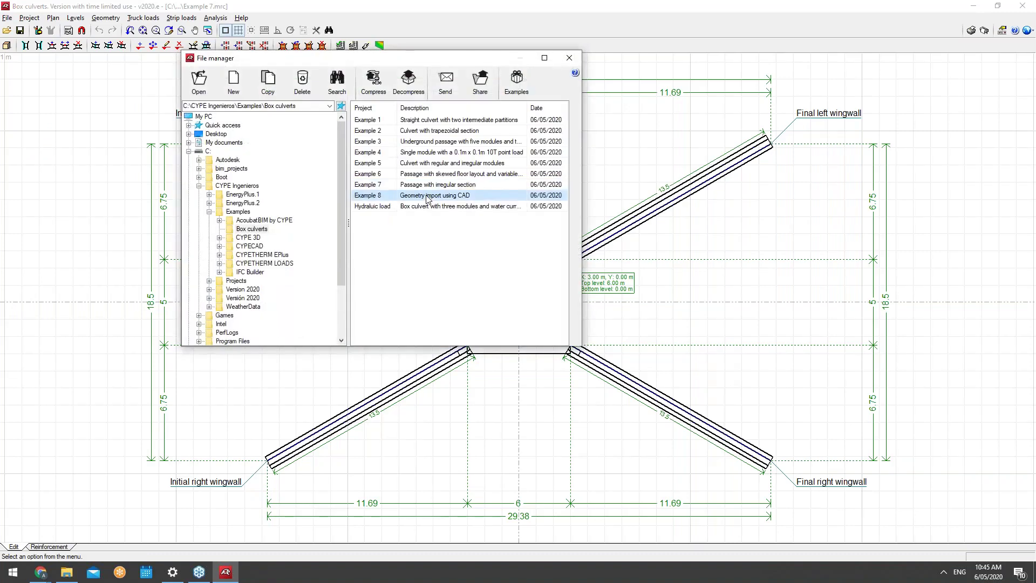
double_click(427, 200)
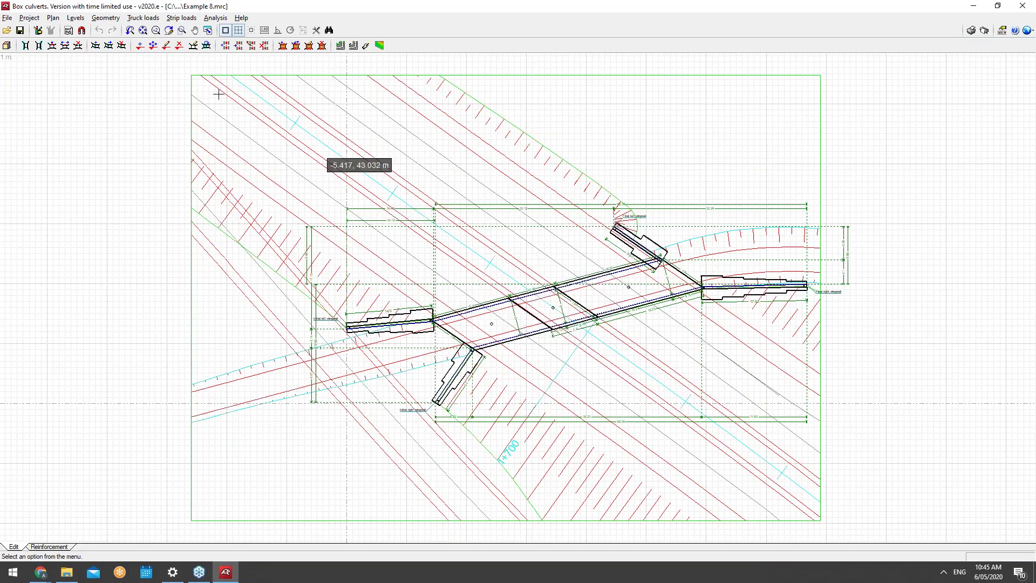
Open the transformation of the Culvert.dwg template and mark the drawing origin at the template's lower-left corner
left_click(69, 30)
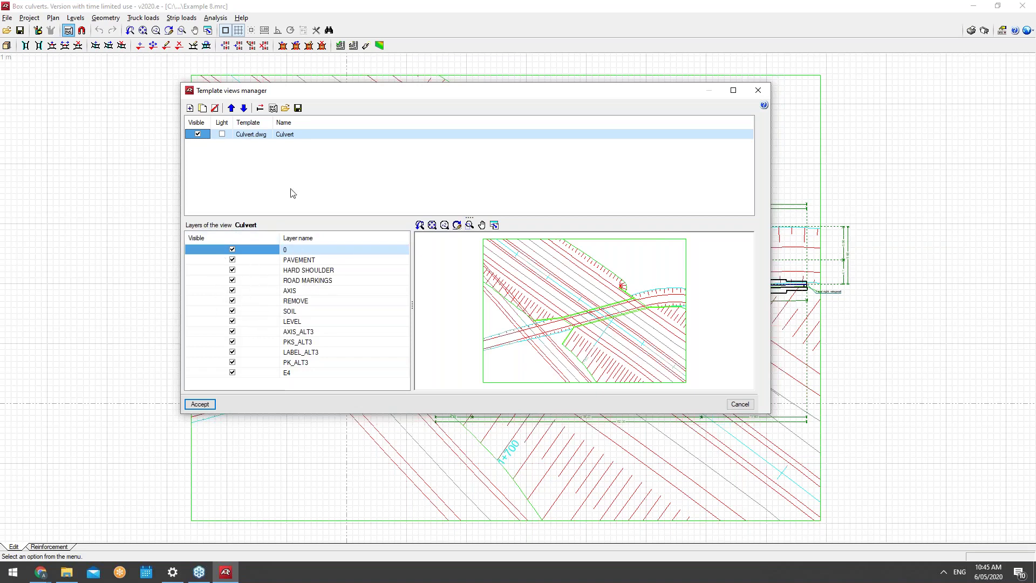
left_click(270, 110)
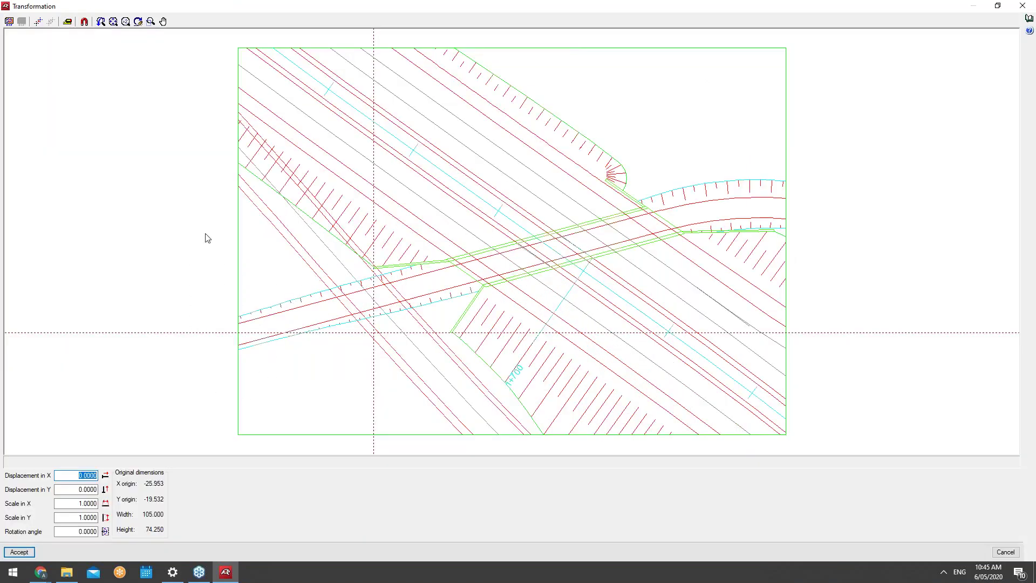
left_click(68, 22)
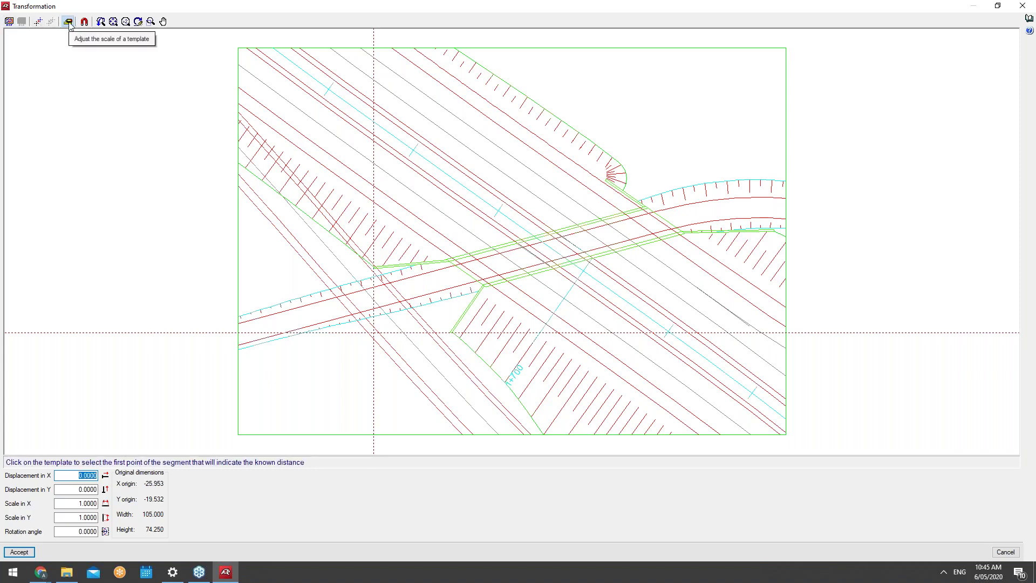
left_click(38, 22)
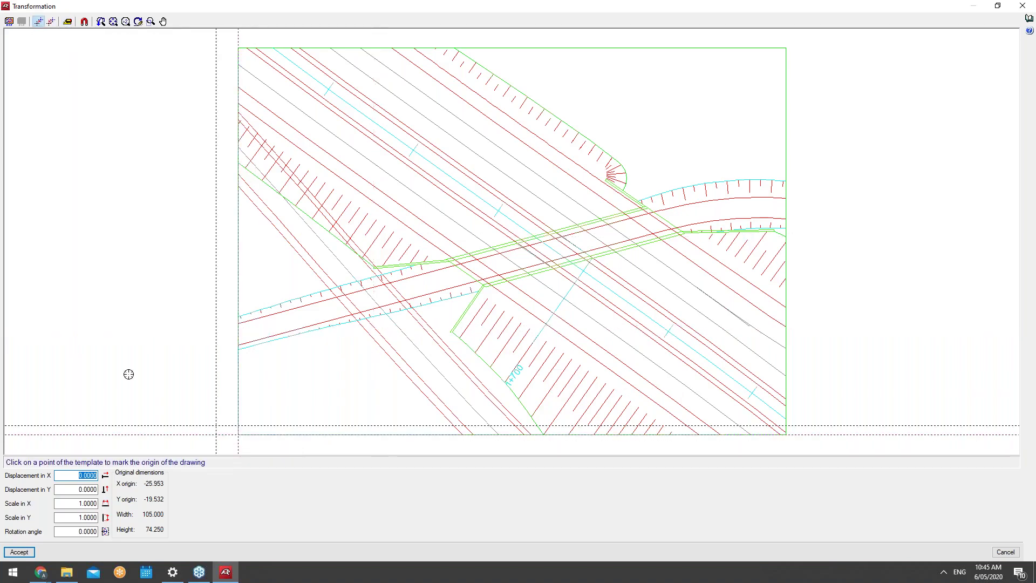
right_click(92, 183)
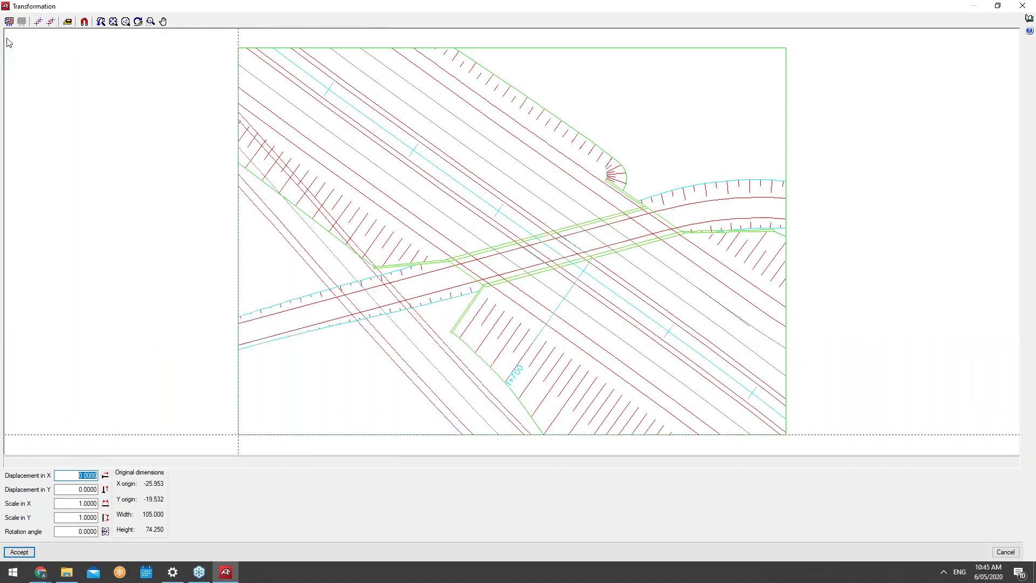
Define a rectangular area around the whole template, from its lower-left to its upper-right corner
left_click(9, 22)
left_click(238, 435)
left_click(784, 49)
Review the template's object snap options without changes, and accept the transformation and the template views
left_click(84, 21)
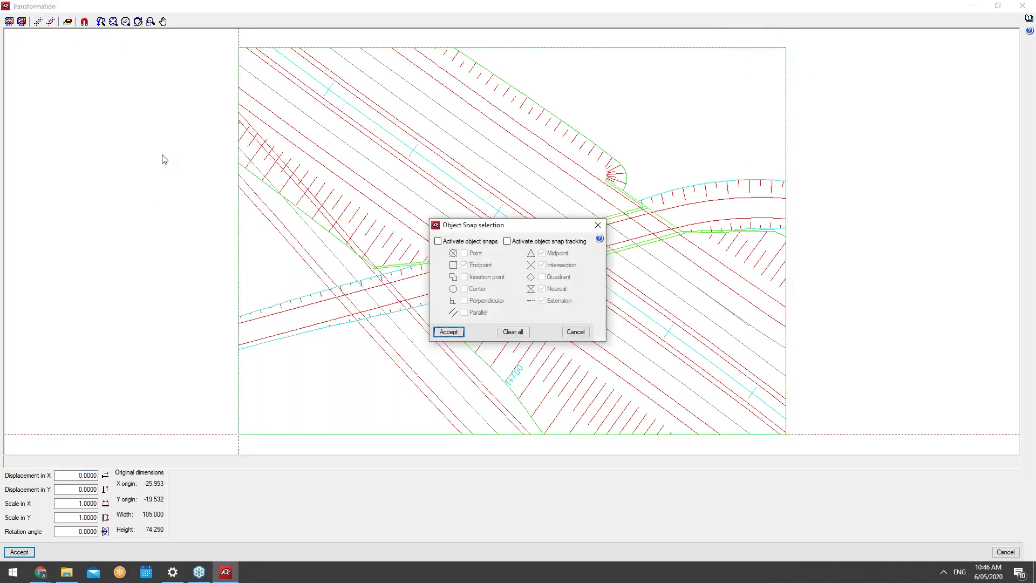
left_click(603, 224)
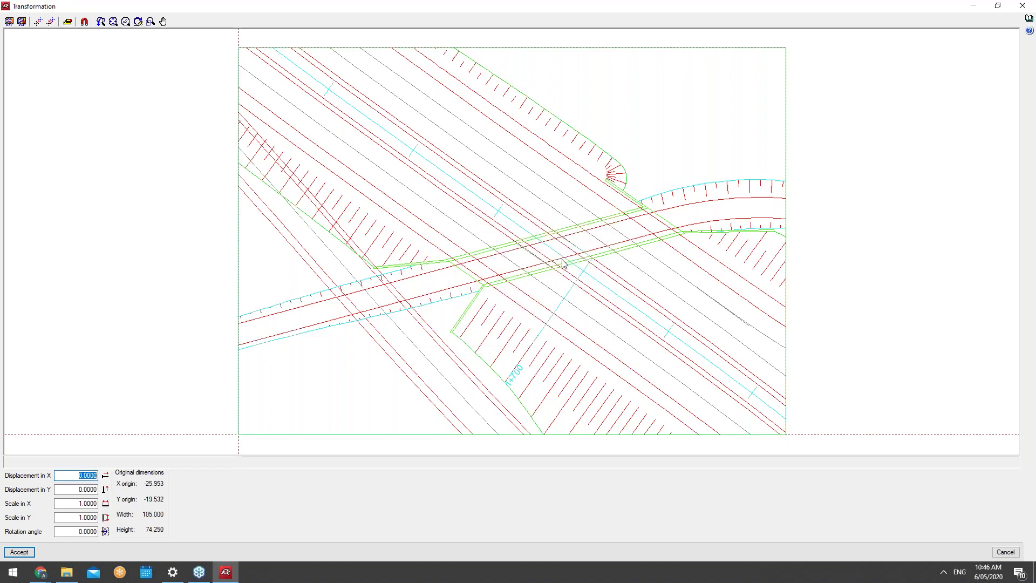
left_click(20, 551)
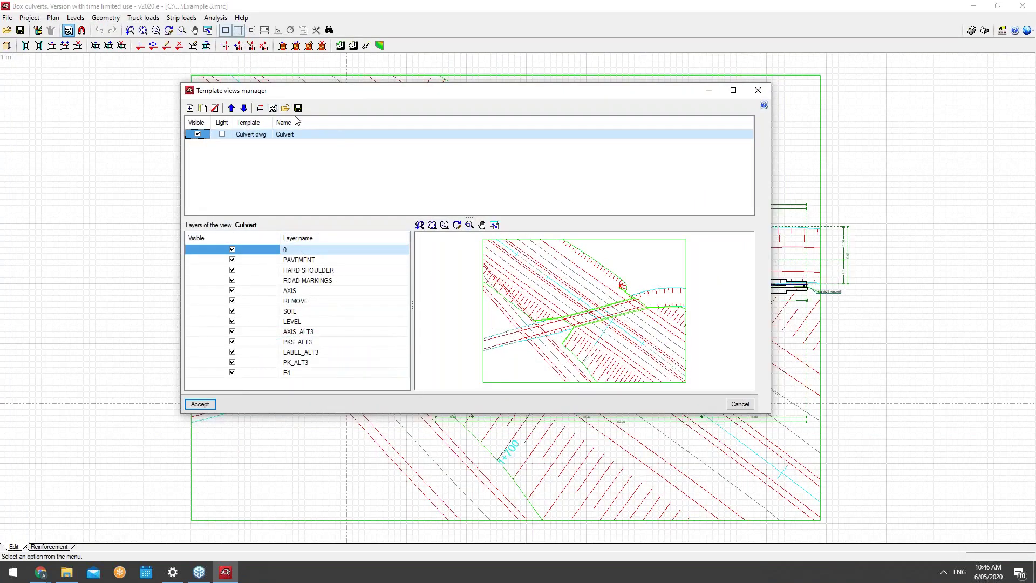
left_click(200, 404)
Inspect the CAD-based culvert of Example 8 and its interior in the 3D view and close the view
scroll(656, 185, "down", 4)
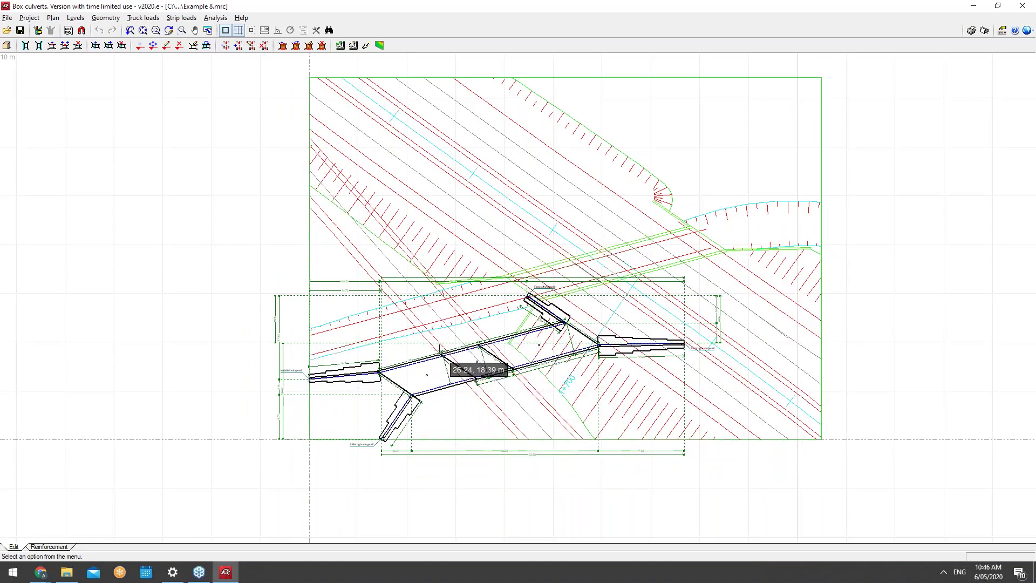
left_click(29, 18)
left_click(53, 99)
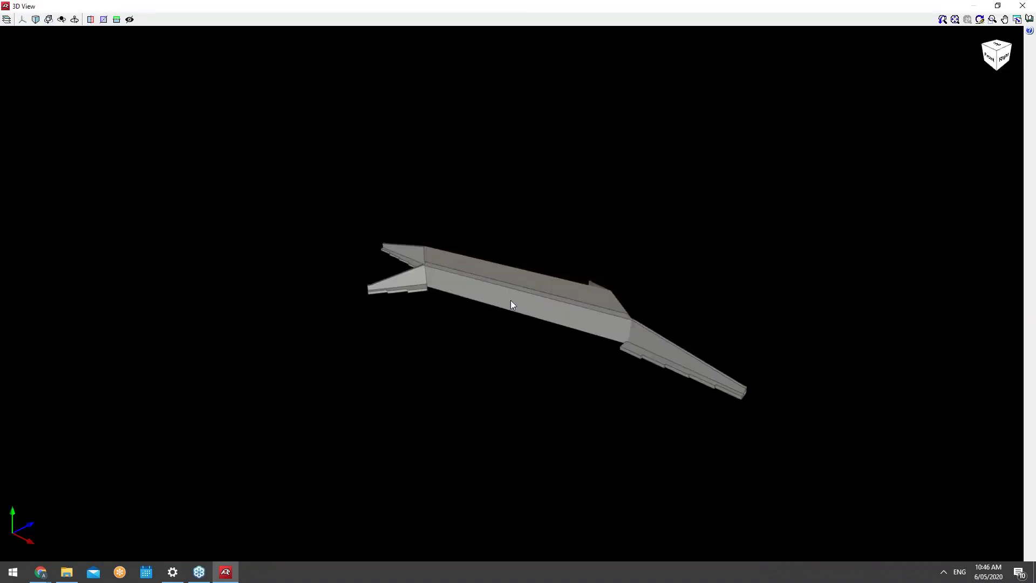
left_click_drag(510, 302, 544, 298)
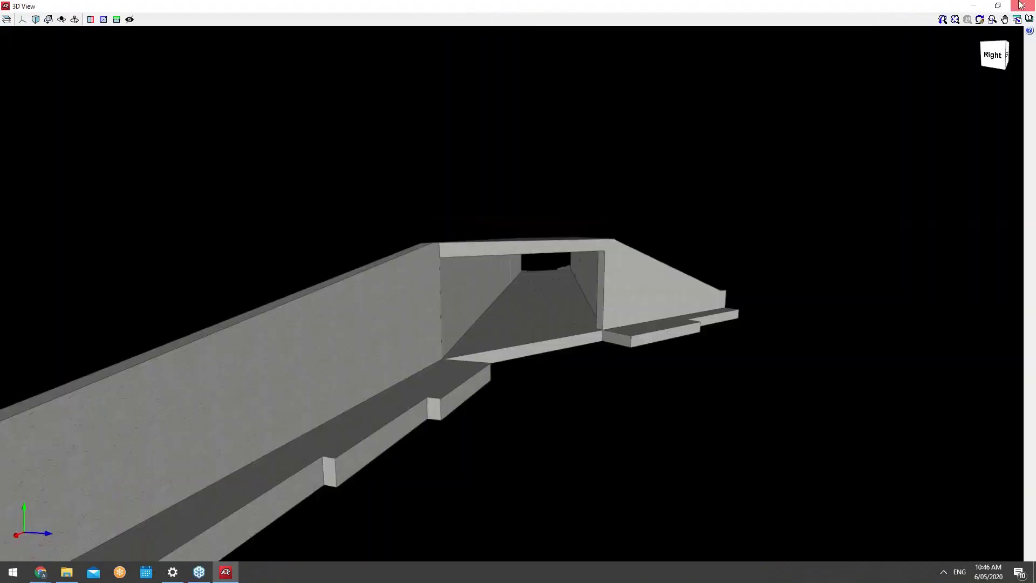
left_click(1021, 5)
Open the Hydraluic load project, the box culvert with three modules, through the file manager
left_click(7, 17)
left_click(30, 44)
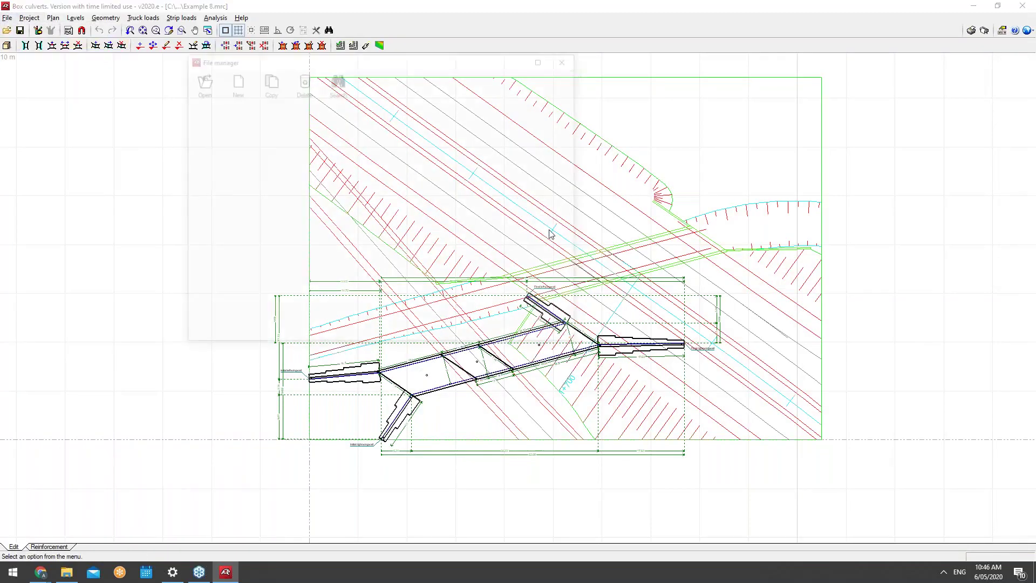
left_click(426, 207)
double_click(427, 209)
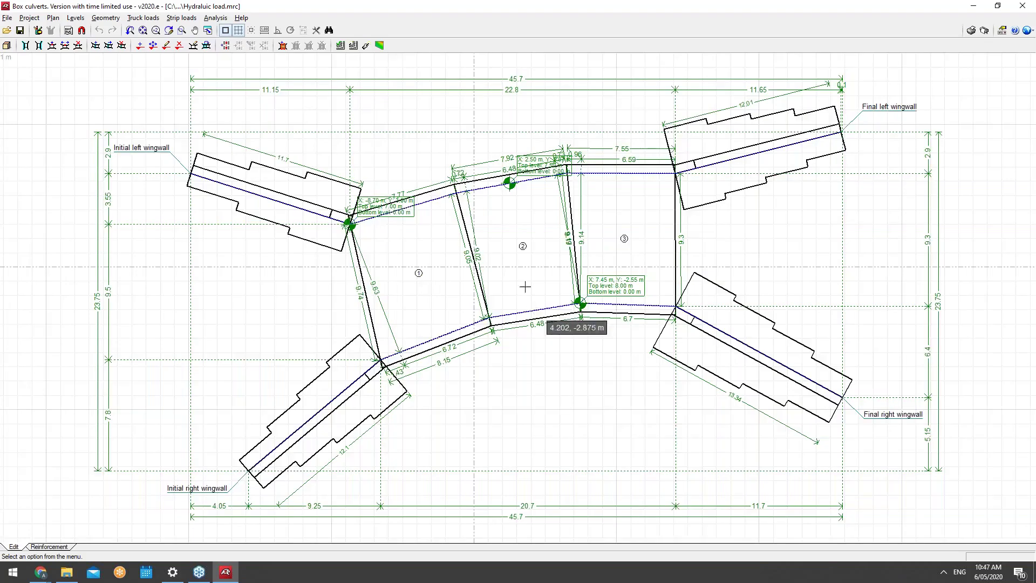
scroll(525, 286, "down", 1)
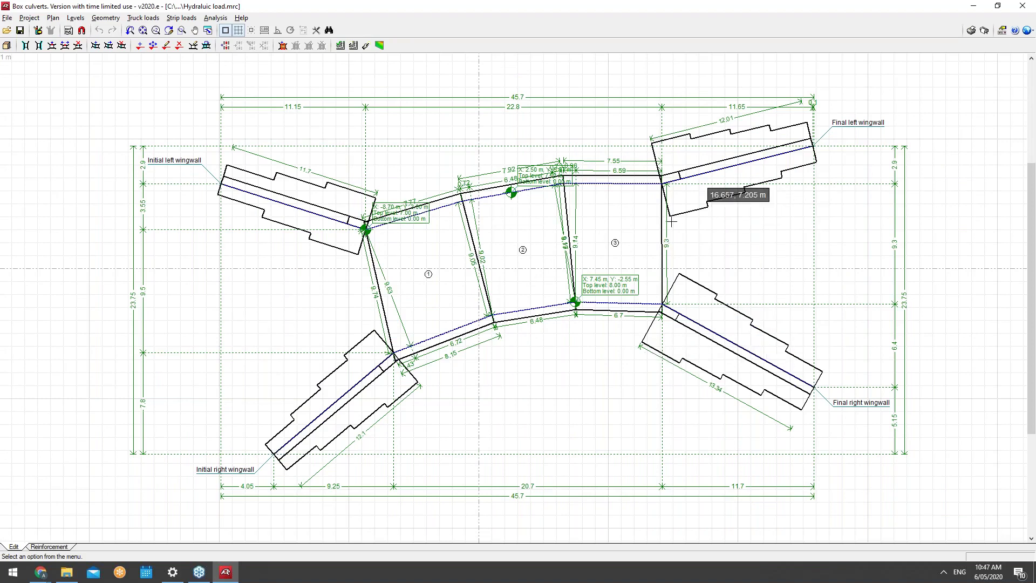
Review the project's analysis options and close them without changes
left_click(52, 19)
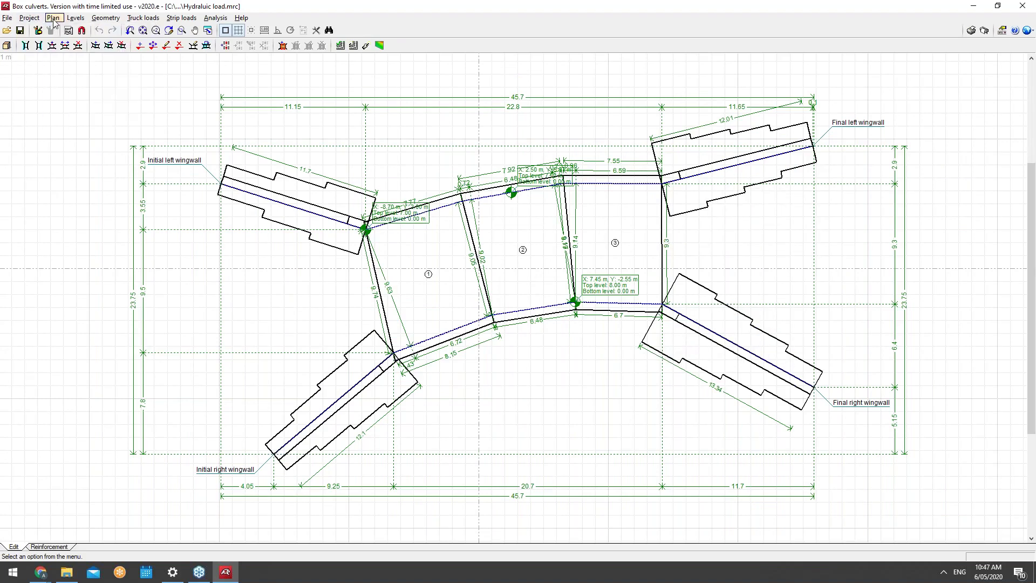
mouse_move(152, 20)
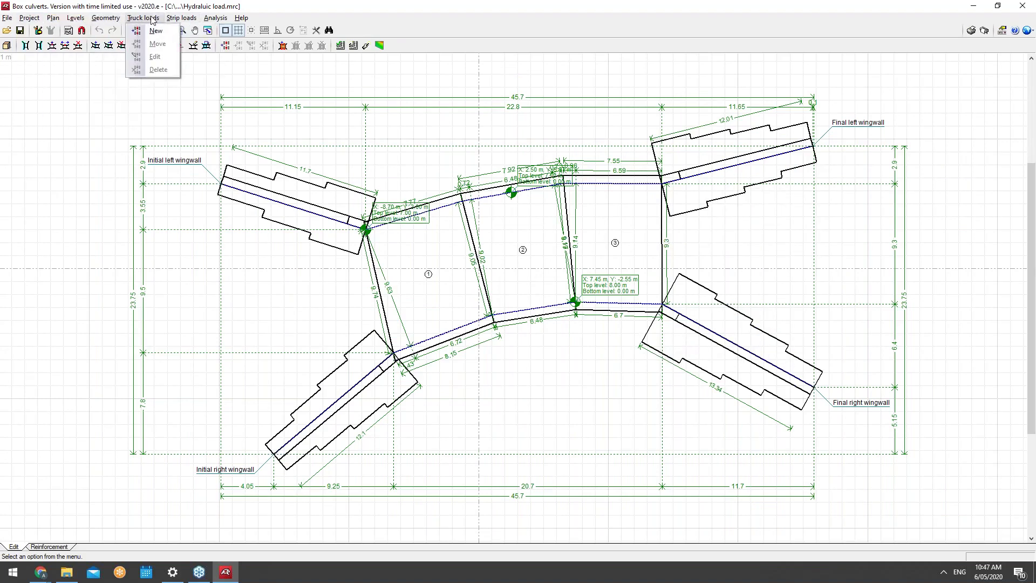
mouse_move(86, 19)
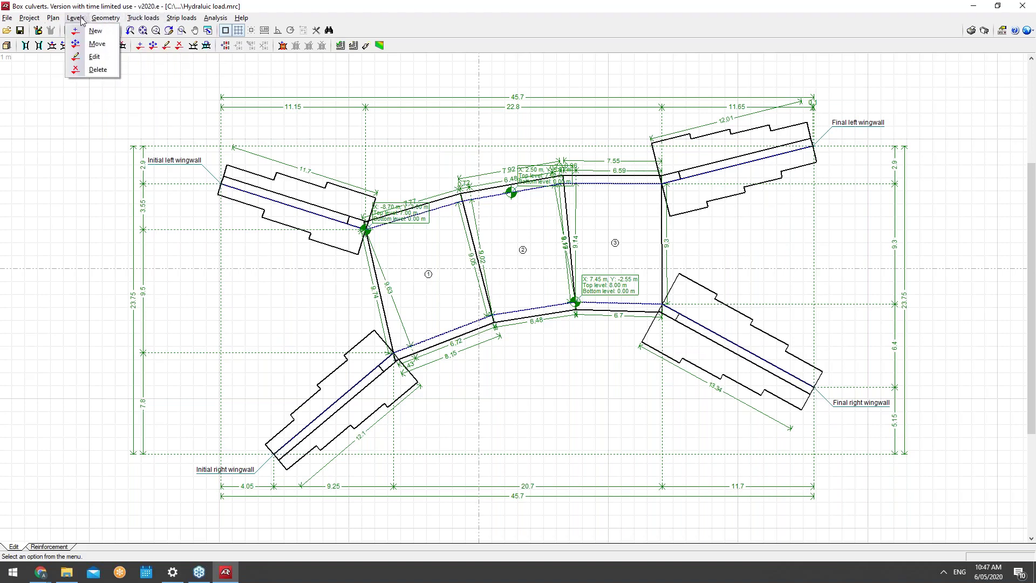
mouse_move(30, 19)
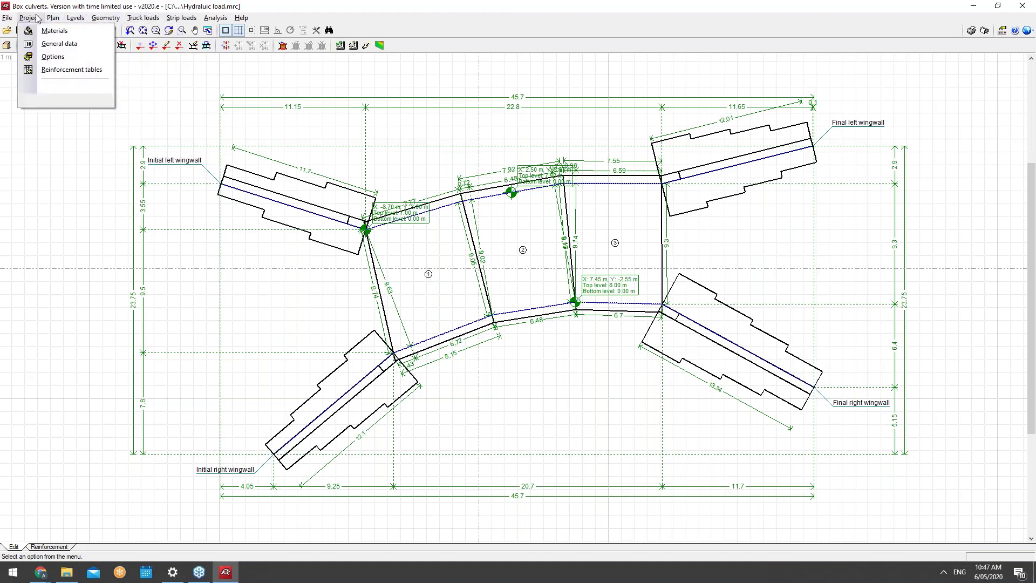
left_click(53, 57)
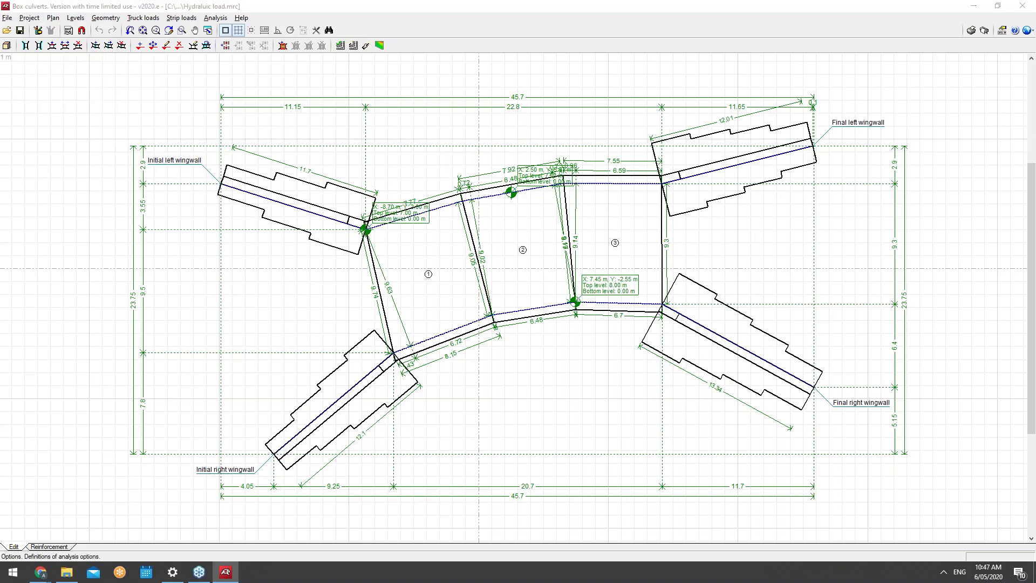
left_click_drag(531, 193, 553, 179)
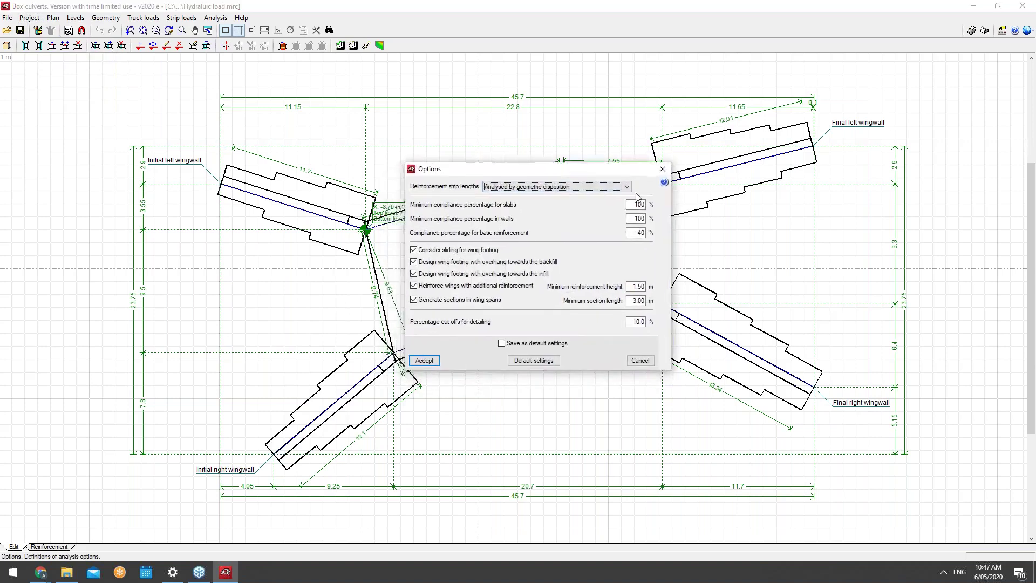
left_click(640, 360)
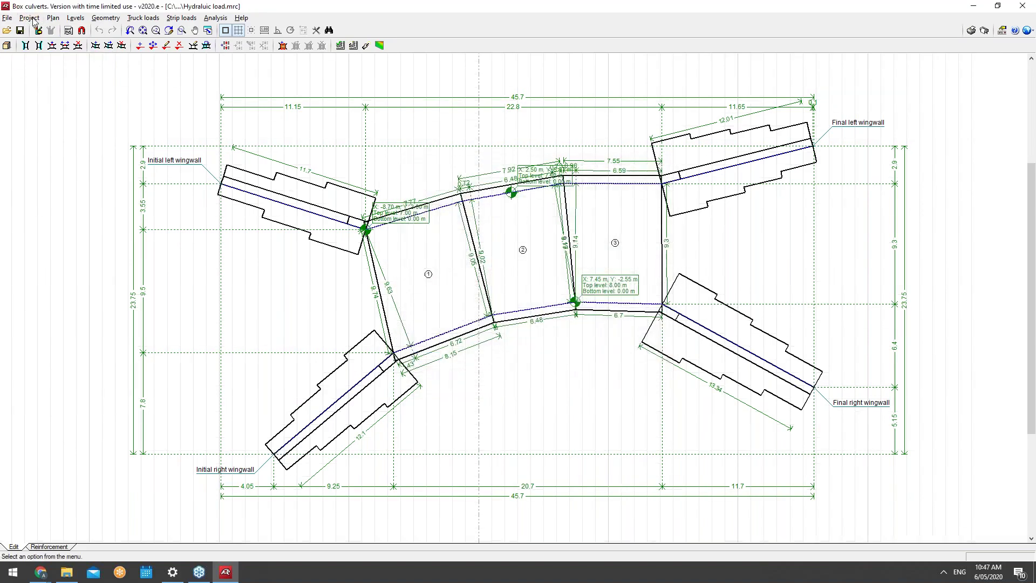
Review the hydraulic surcharge level options in the project's general data and accept the dialog
left_click(30, 18)
left_click(54, 43)
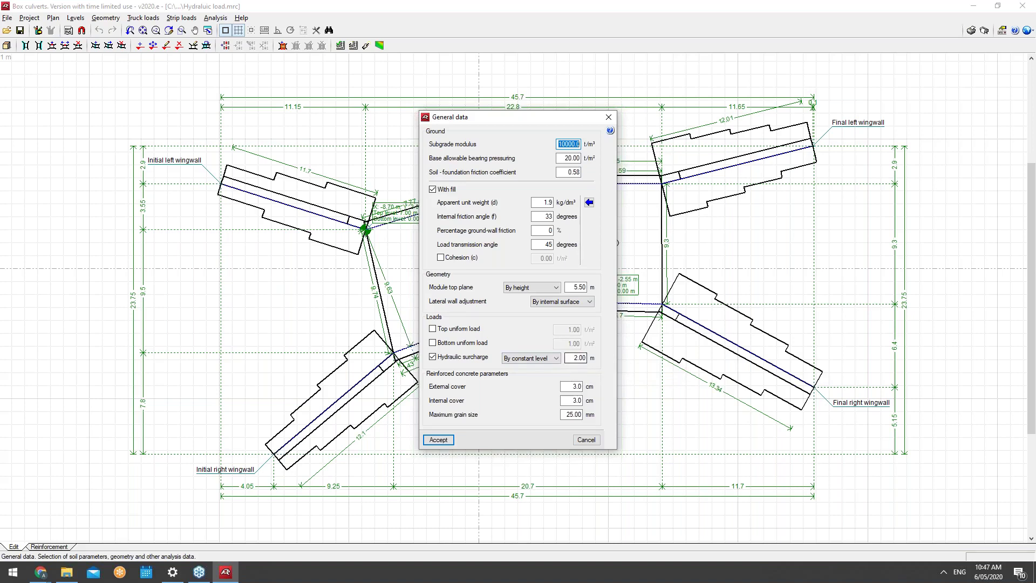
left_click(542, 359)
left_click(529, 375)
left_click(438, 440)
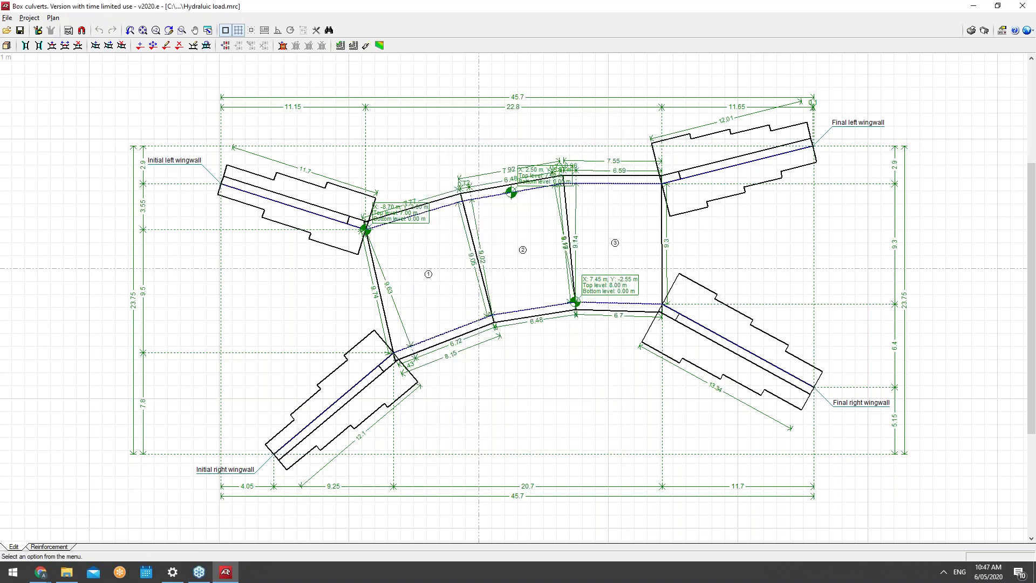
Inspect the three-module culvert, its wingwalls and the water level inside it in the 3D view, and close the view
left_click(29, 18)
left_click(52, 99)
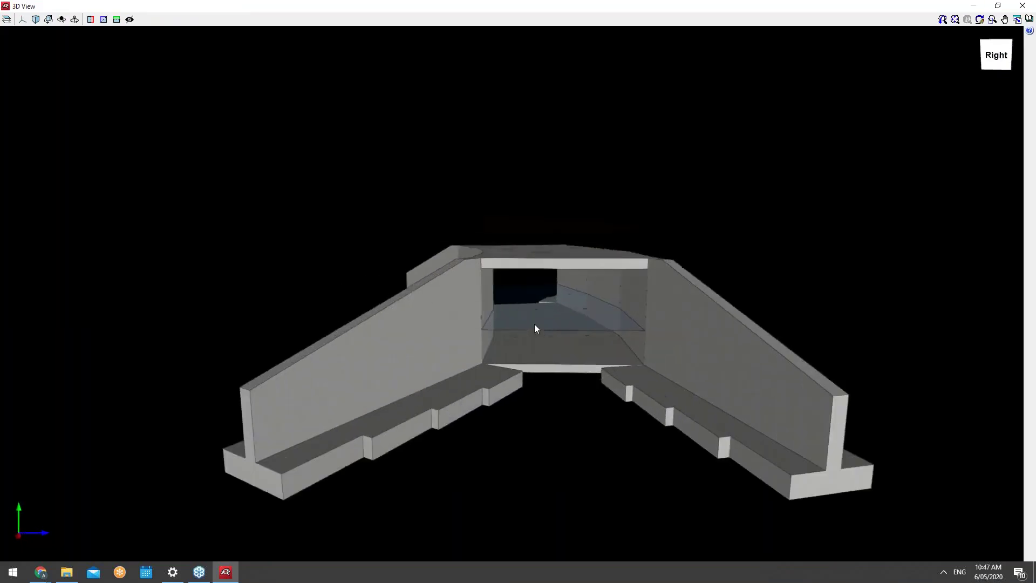
scroll(534, 323, "up", 2)
middle_click_drag(550, 351, 610, 372)
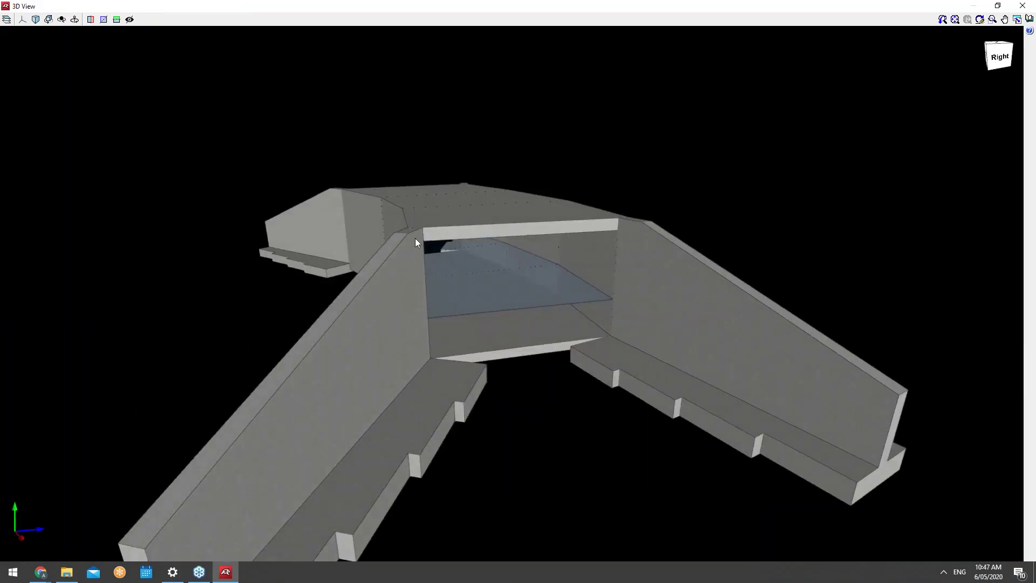
middle_click_drag(504, 281, 520, 303)
scroll(534, 305, "up", 3)
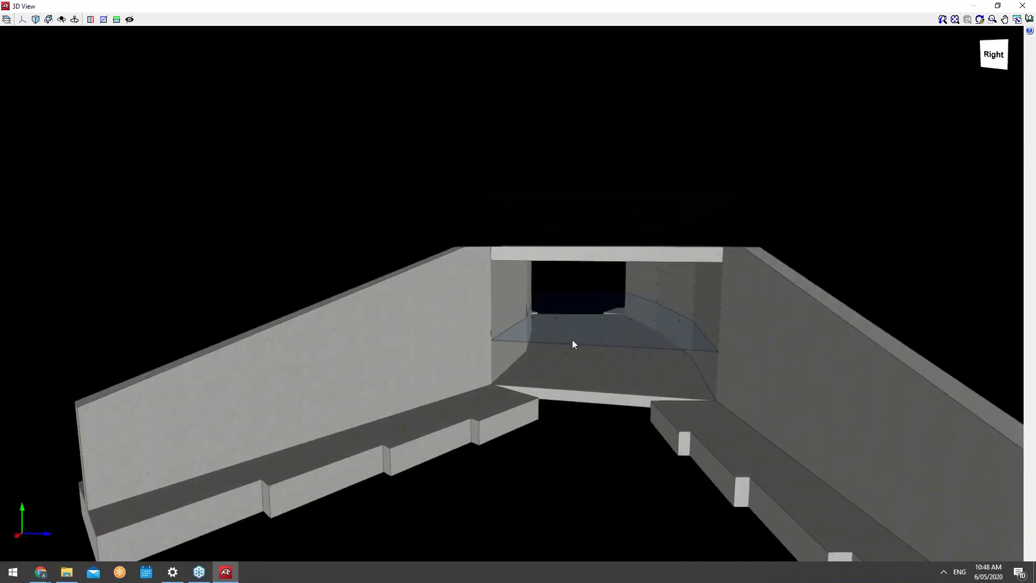
scroll(572, 339, "down", 3)
middle_click_drag(550, 349, 583, 377)
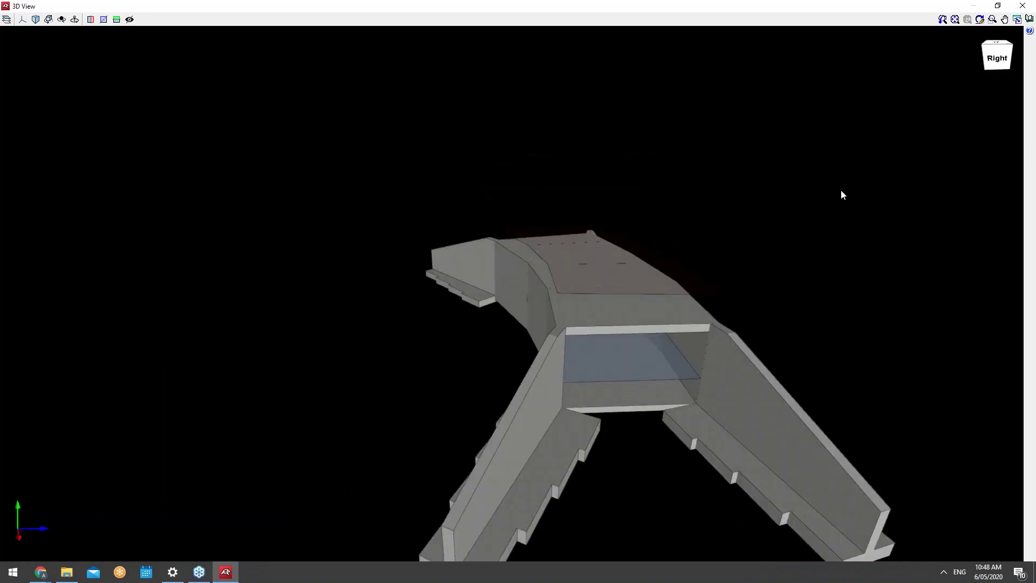
left_click(1022, 5)
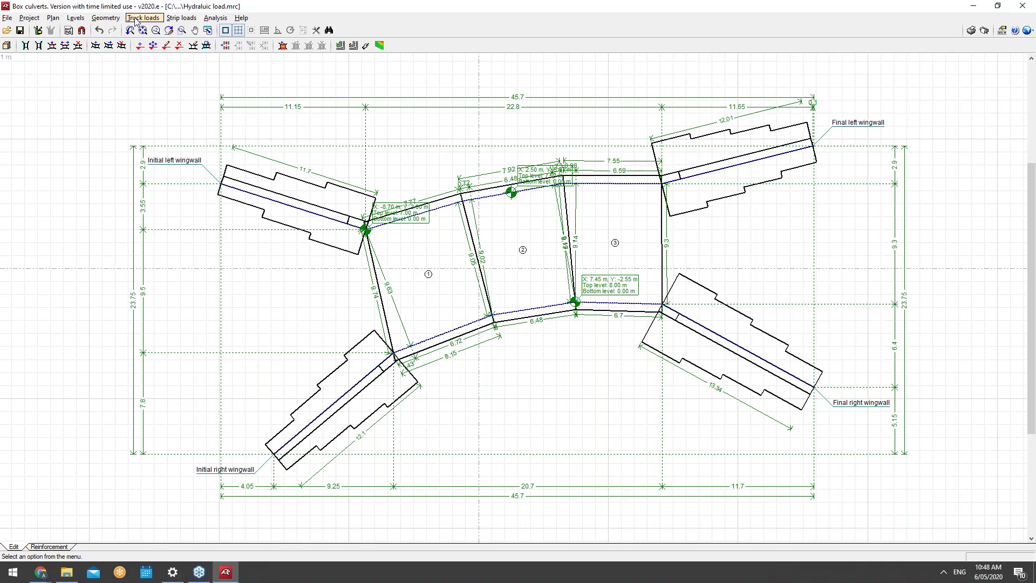
Run the Check analysis on the initial left wingwall and open the complete report of its checks
left_click(228, 20)
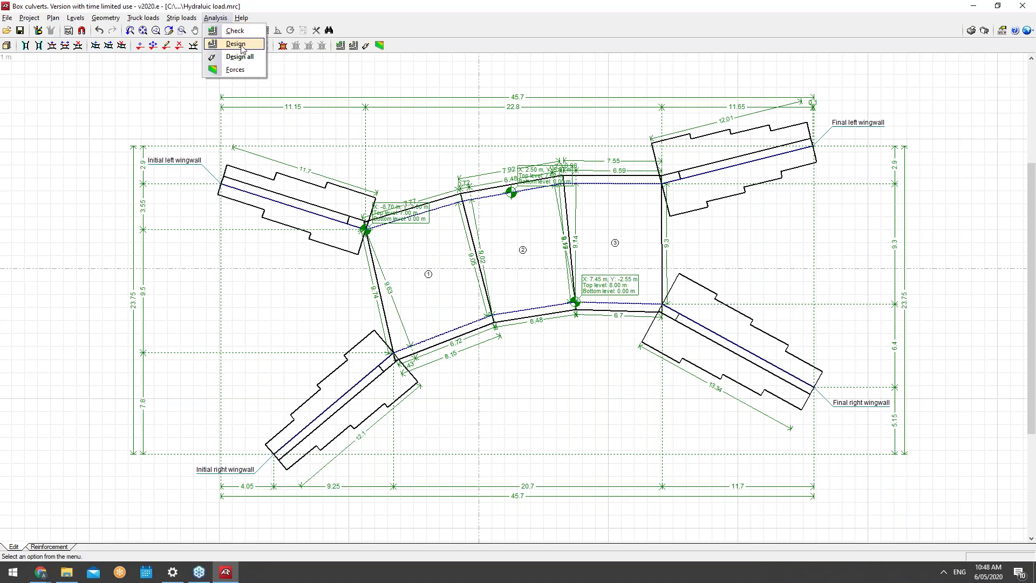
left_click(241, 32)
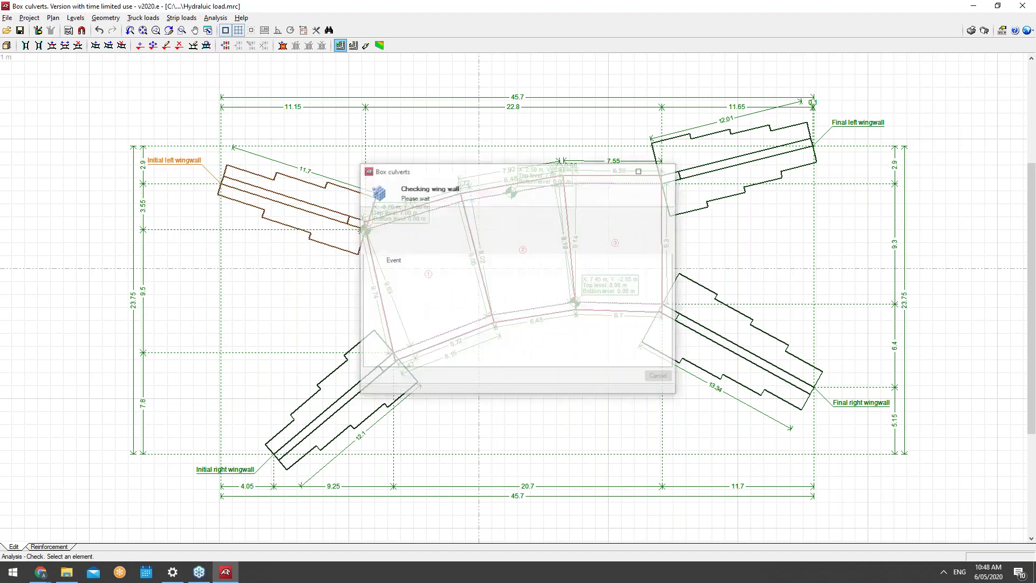
left_click(519, 309)
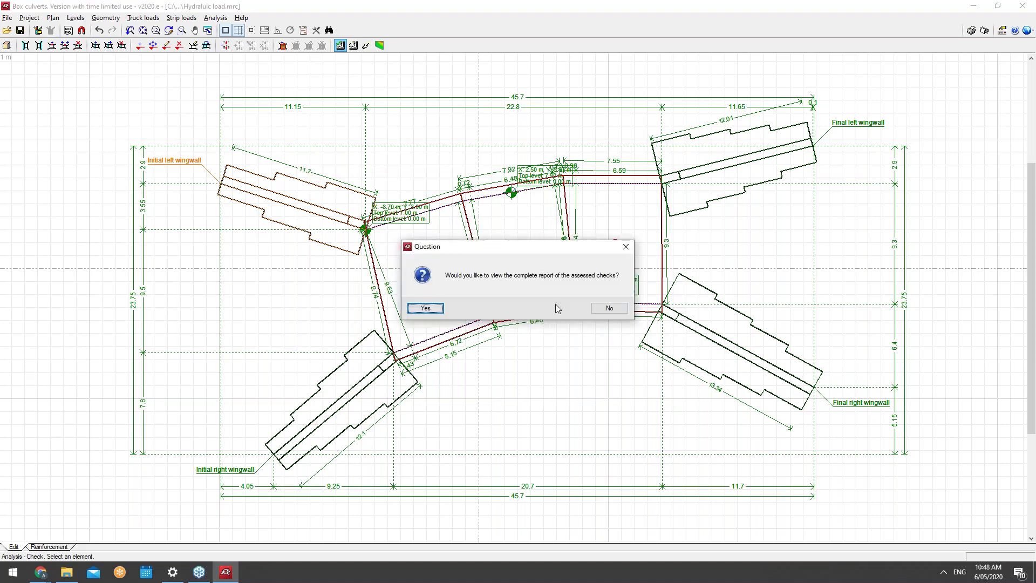
left_click(425, 308)
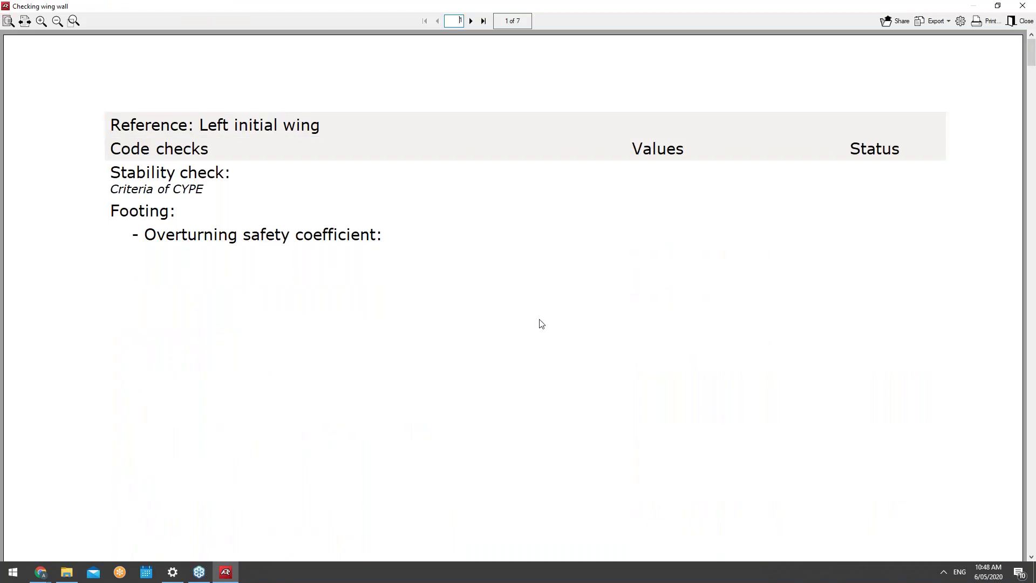
Read the initial left wingwall's check report in whole-page view through to the last page and close it
left_click(25, 21)
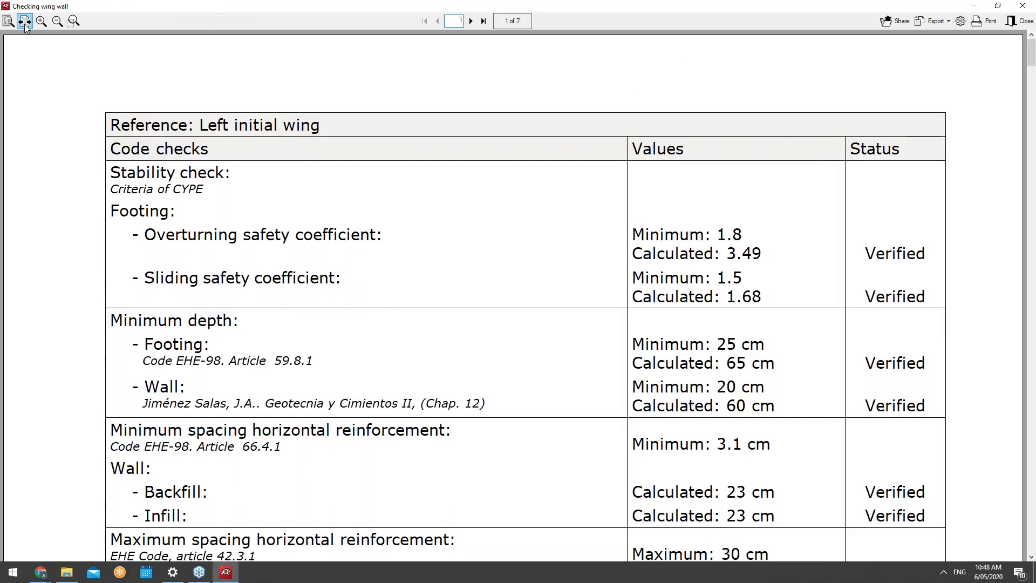
scroll(380, 53, "down", 3, "ctrl")
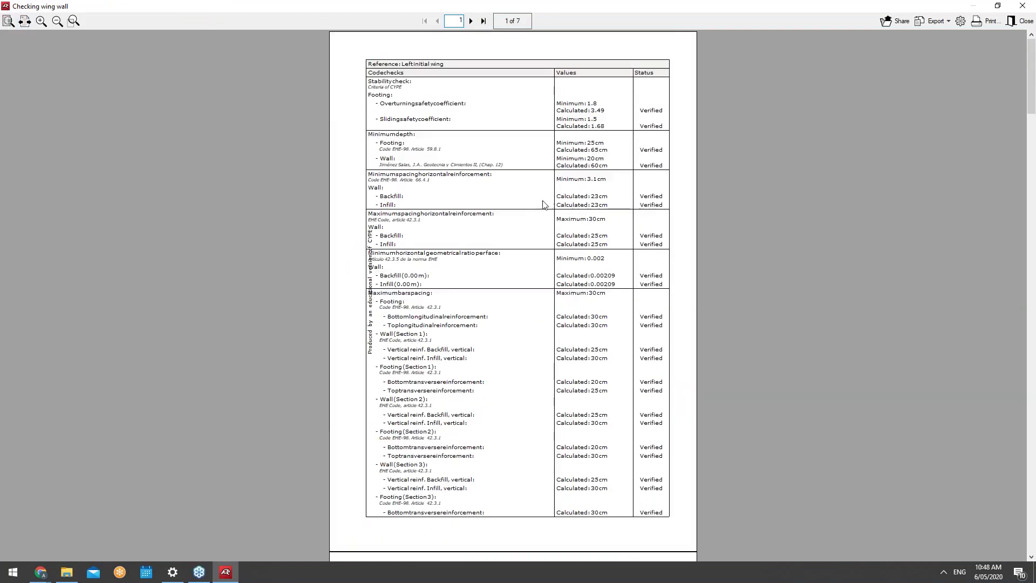
left_click(471, 21)
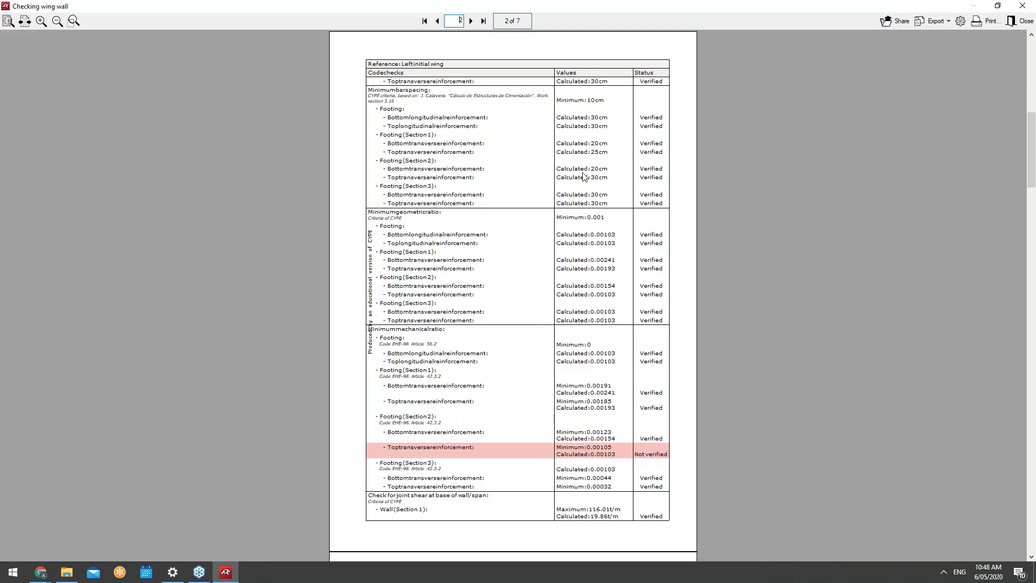
left_click(470, 21)
left_click(470, 21)
left_click(470, 21)
left_click(470, 21)
left_click(470, 21)
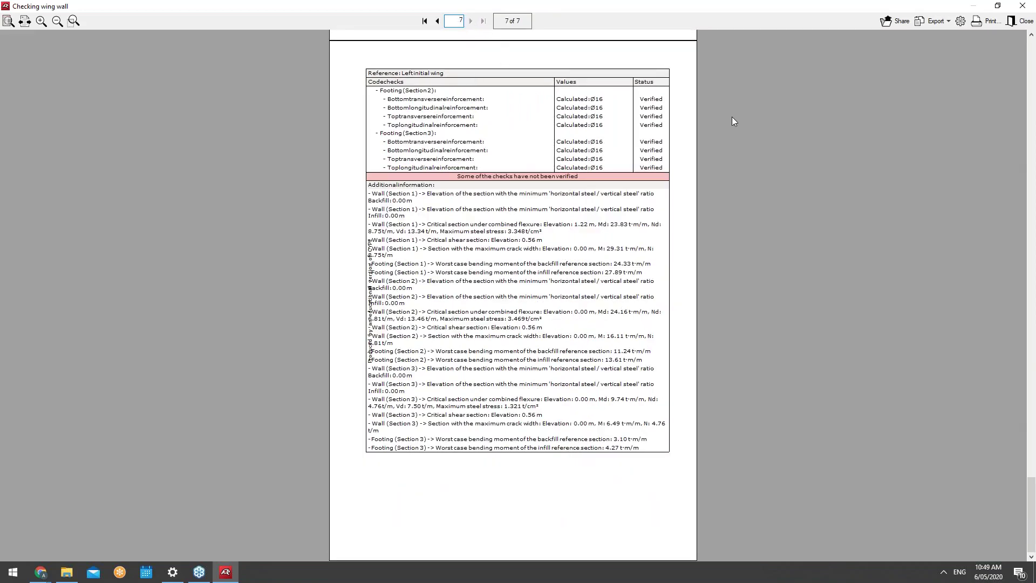
left_click(1034, 1)
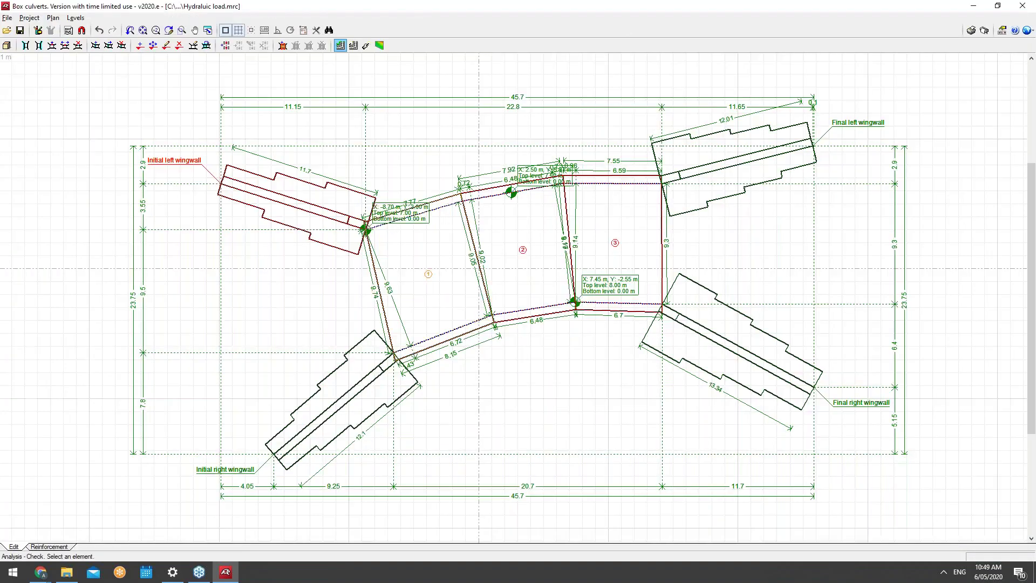
Open the complete check report of module 1, page through it to the end and close it
left_click(522, 311)
left_click(430, 308)
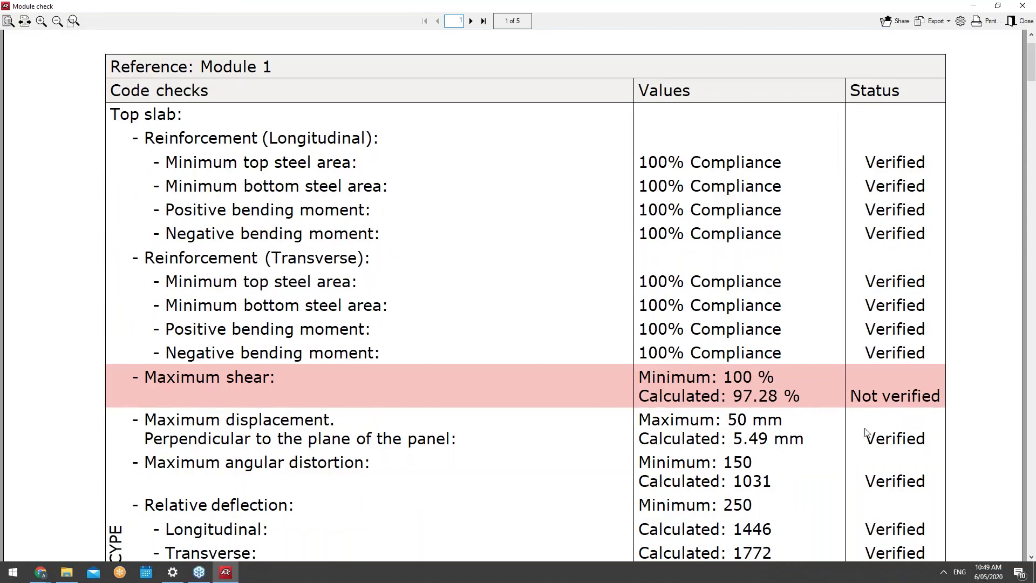
left_click(8, 22)
left_click(471, 21)
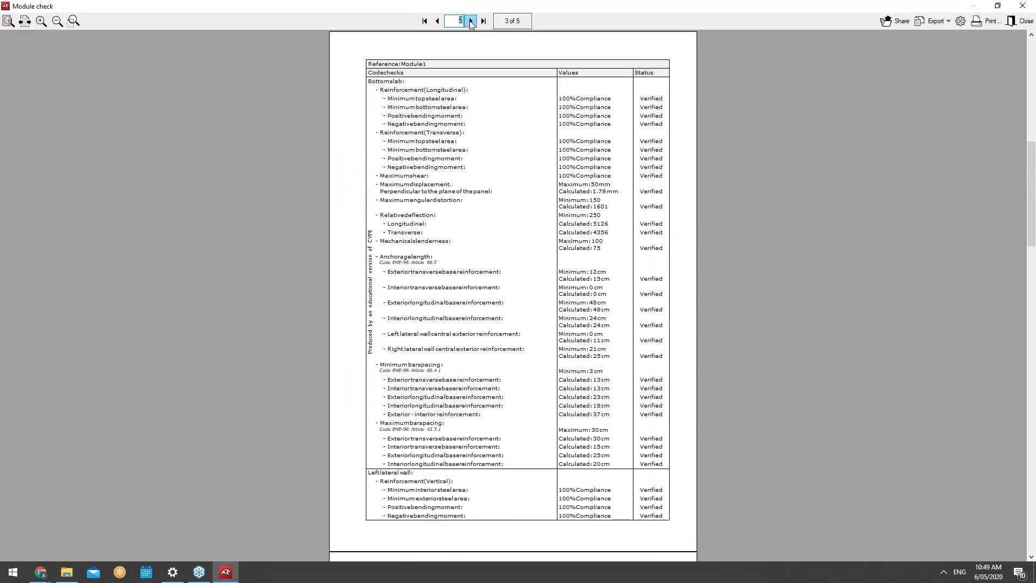
left_click(471, 21)
left_click(471, 21)
left_click(471, 21)
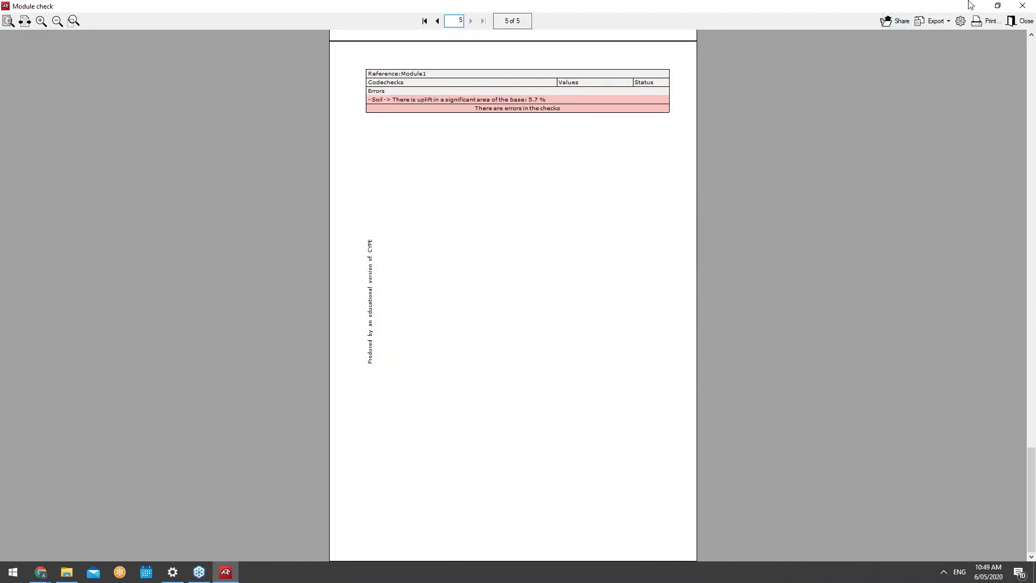
left_click(1022, 6)
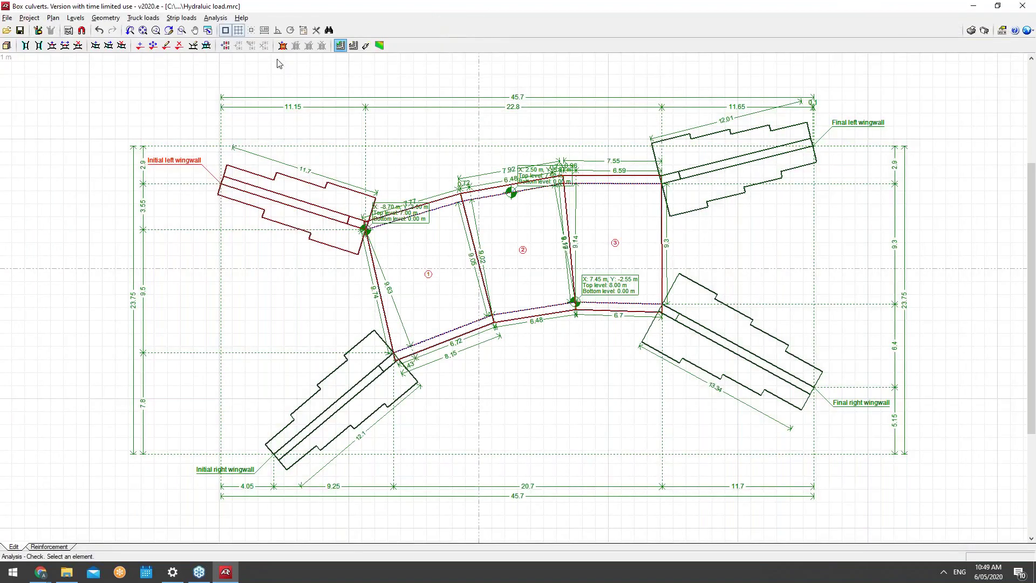
Run Design all on the culvert's elements and open the complete report of the assessed checks
left_click(217, 18)
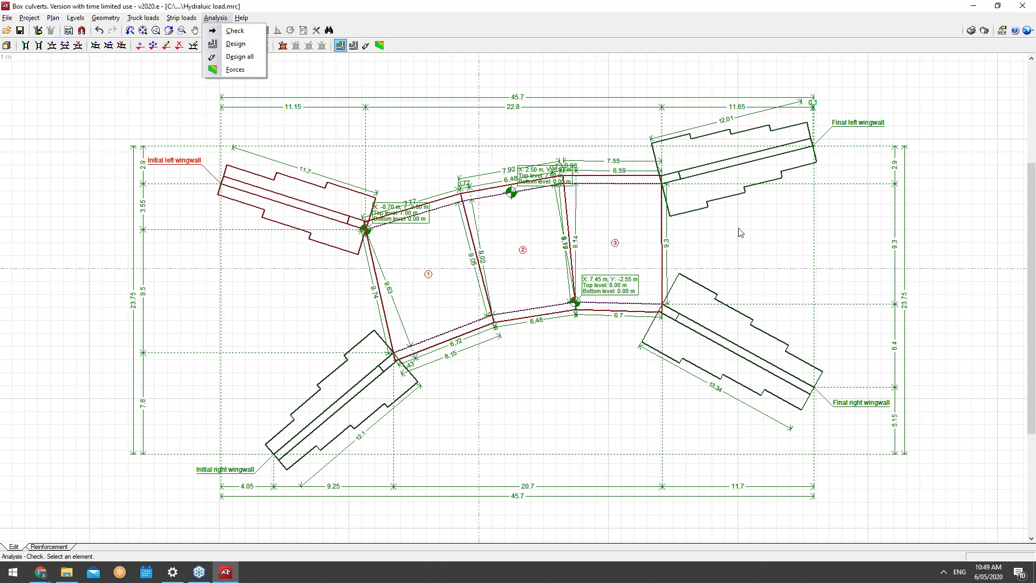
left_click(239, 56)
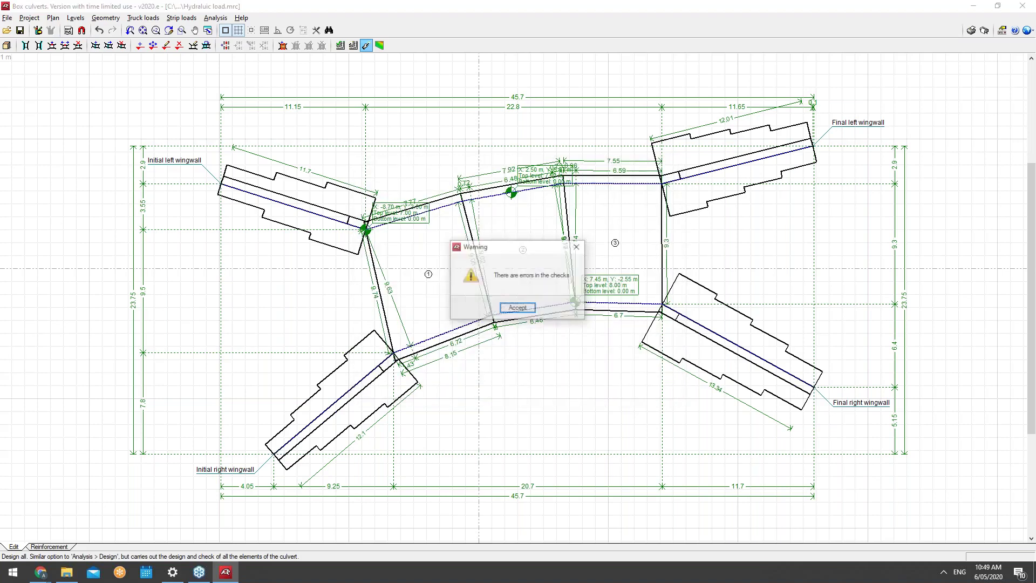
left_click(513, 308)
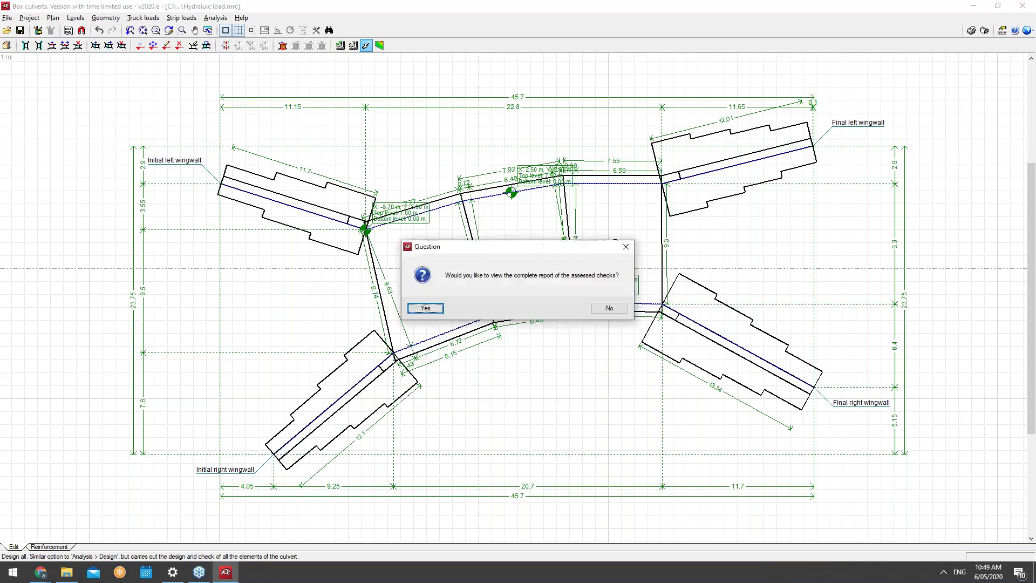
left_click(426, 310)
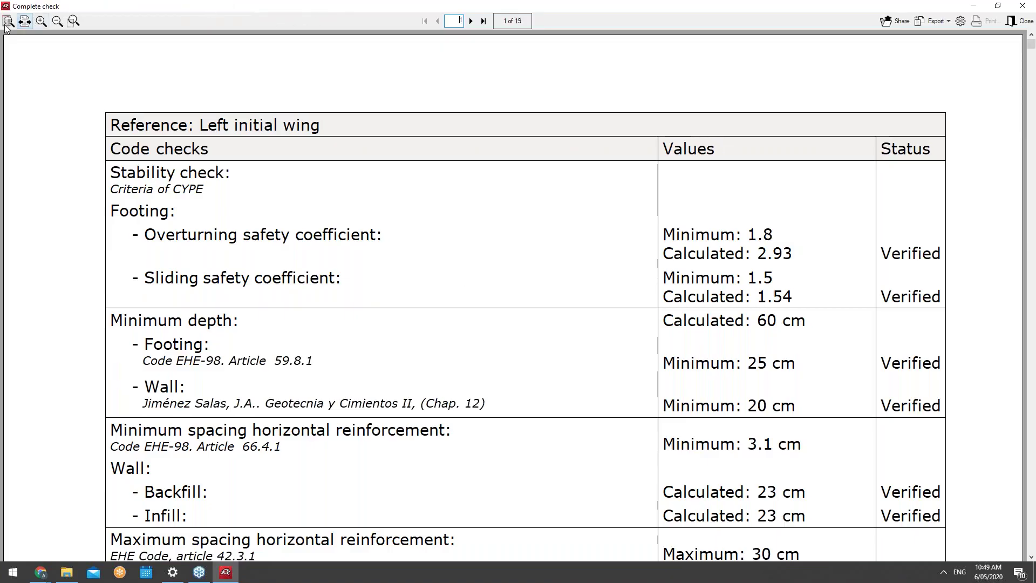
Page through the complete check report in whole-page view from the left initial wing to module 1 on page 17
left_click(7, 22)
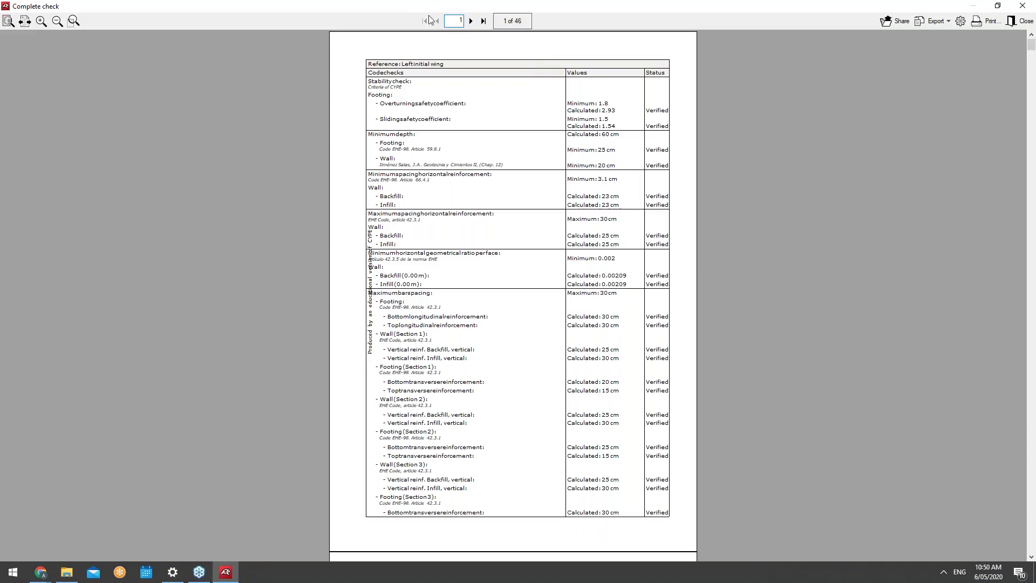
left_click(468, 22)
left_click(470, 21)
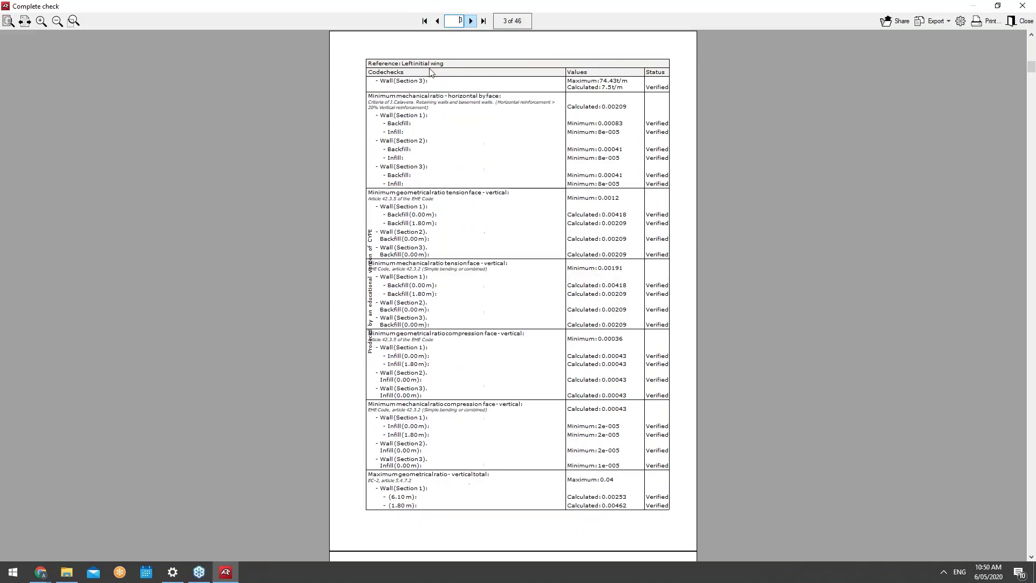
left_click(470, 22)
left_click(470, 22)
left_click(471, 21)
left_click(471, 21)
left_click(470, 21)
left_click(471, 22)
left_click(471, 22)
left_click(471, 21)
left_click(470, 22)
left_click(470, 22)
left_click(471, 21)
left_click(471, 21)
left_click(471, 21)
left_click(471, 21)
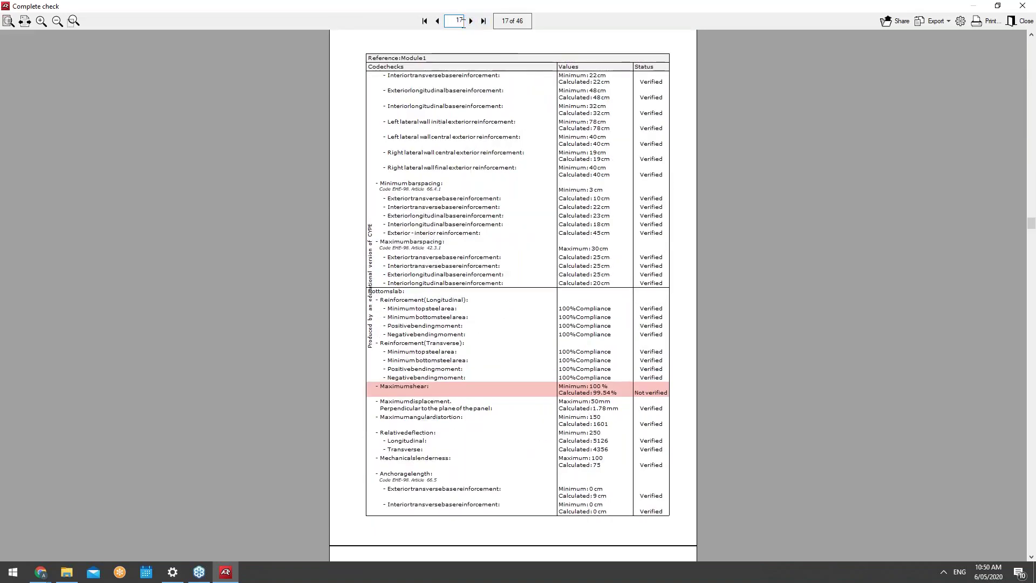
Examine module 1's top slab checks on page 16 and continue through the report to module 3 on page 26
left_click(437, 21)
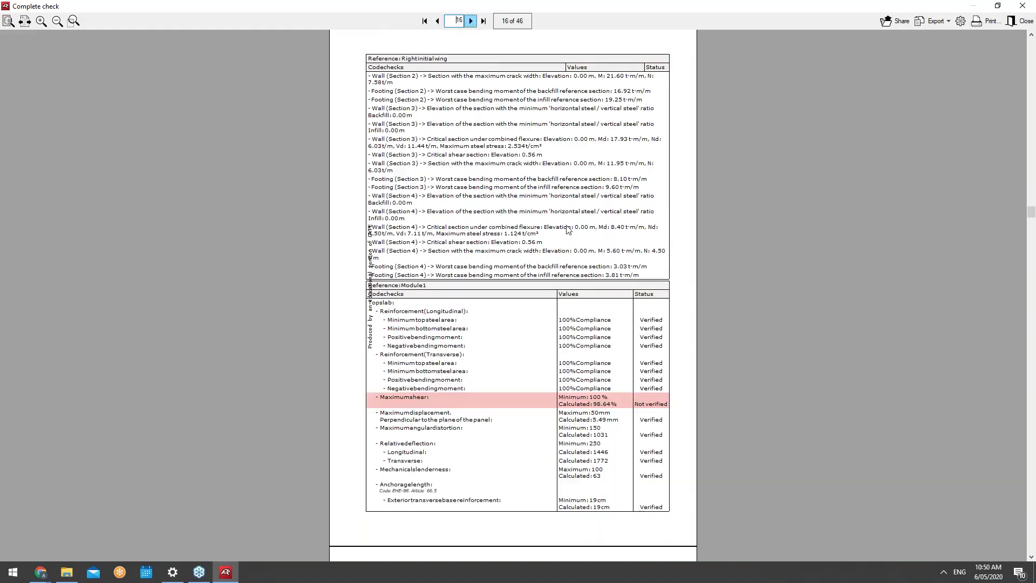
left_click(471, 21)
left_click(471, 22)
left_click(471, 22)
left_click(471, 22)
left_click(471, 22)
left_click(471, 22)
left_click(471, 22)
left_click(471, 22)
left_click(471, 22)
left_click(471, 22)
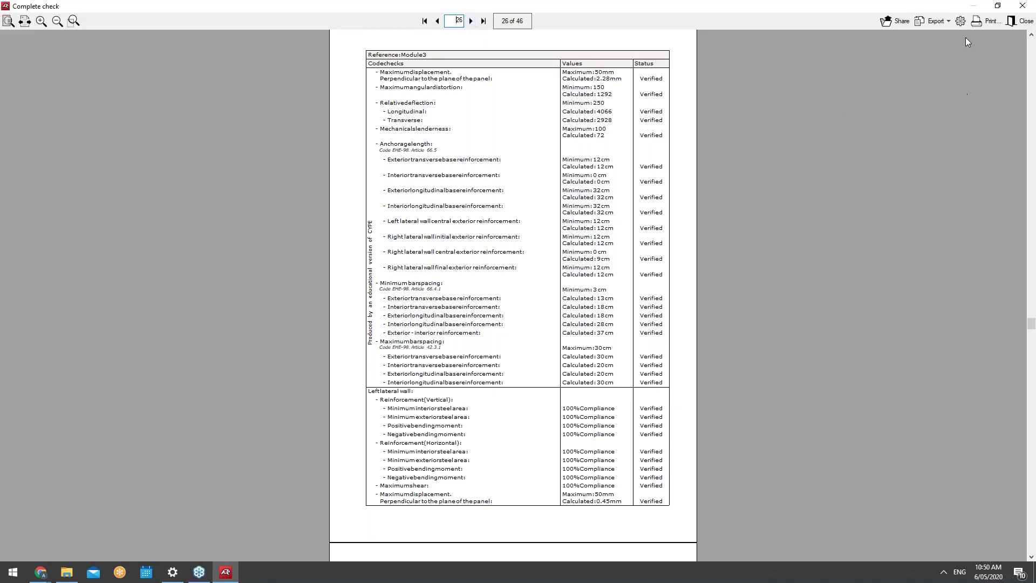
Look at the report's available export formats without exporting, and close the complete check report
left_click(920, 24)
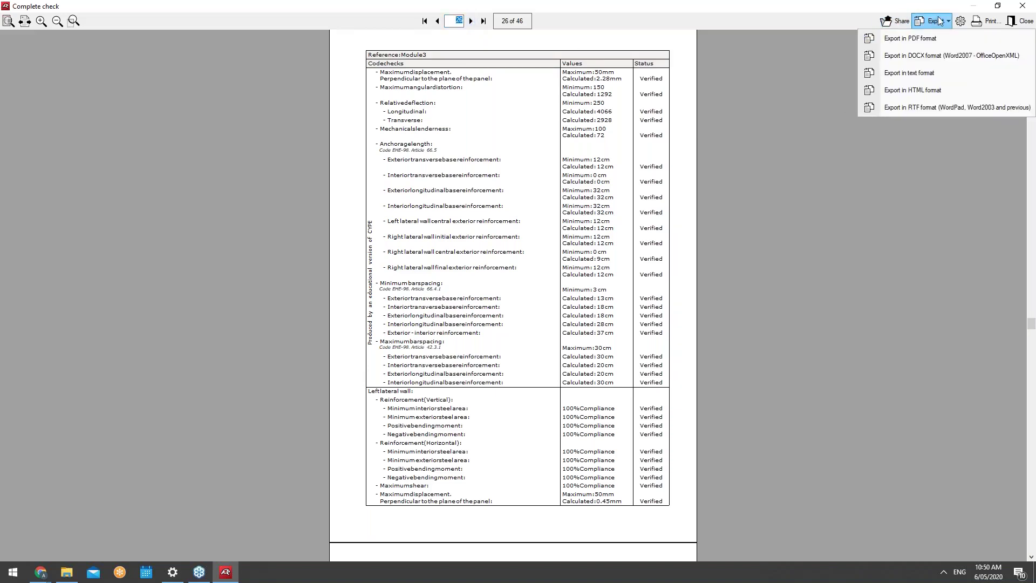
left_click(985, 22)
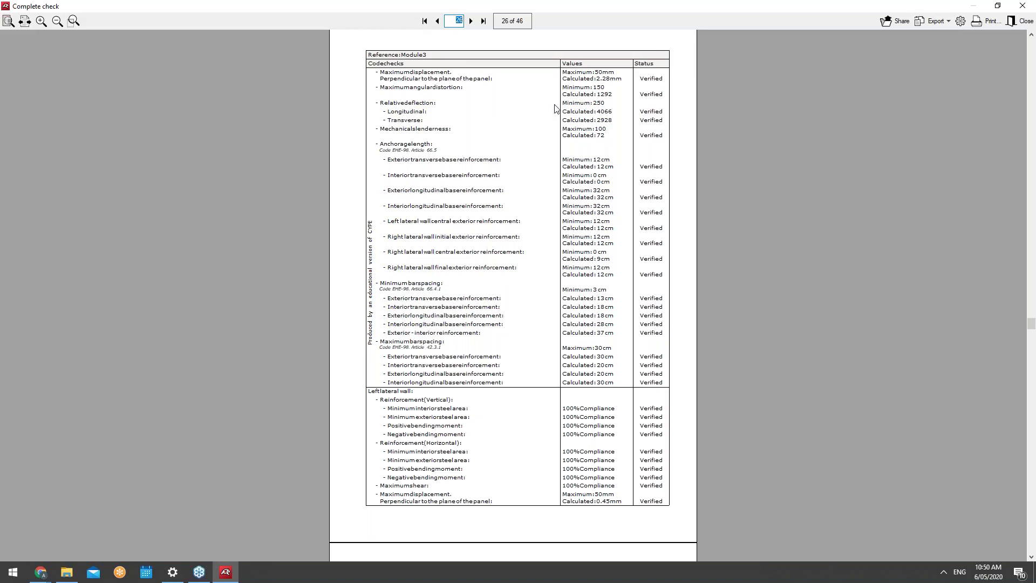
left_click(1025, 21)
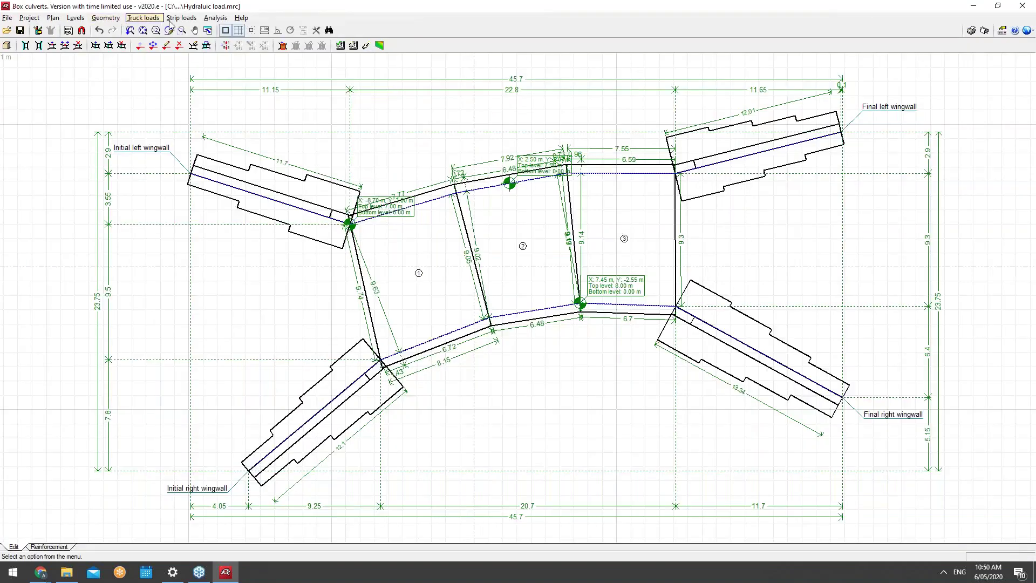
Open the Forces results and examine the culvert's deformed shape under the self weight loadcase from another angle
left_click(216, 18)
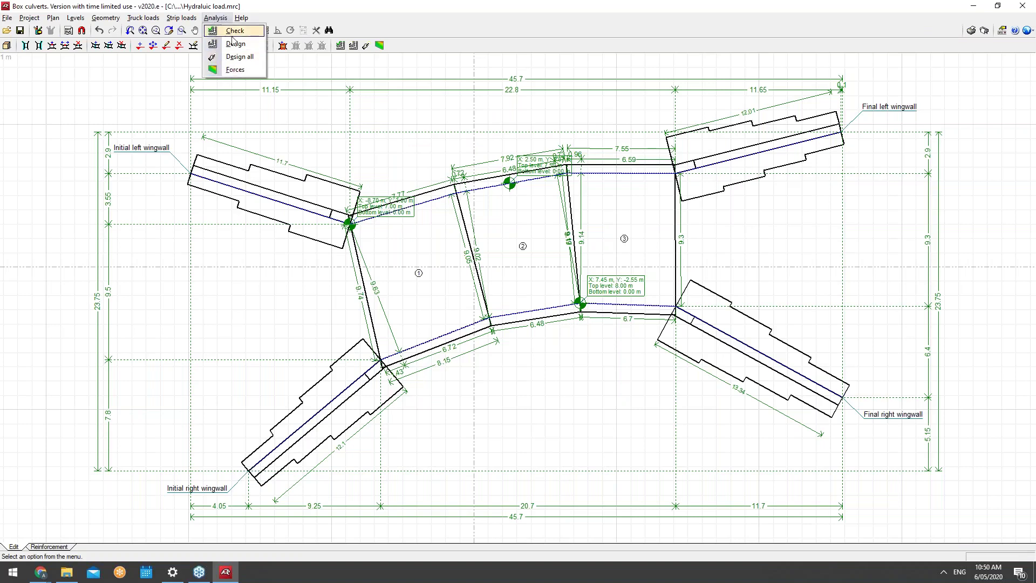
left_click(236, 70)
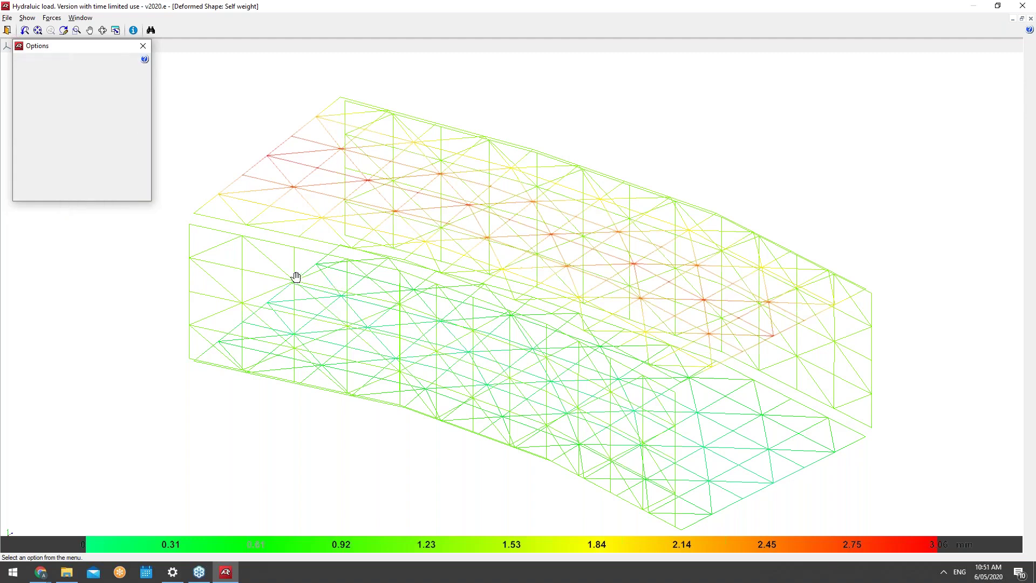
scroll(298, 274, "down", 3)
middle_click_drag(294, 272, 342, 307, "shift")
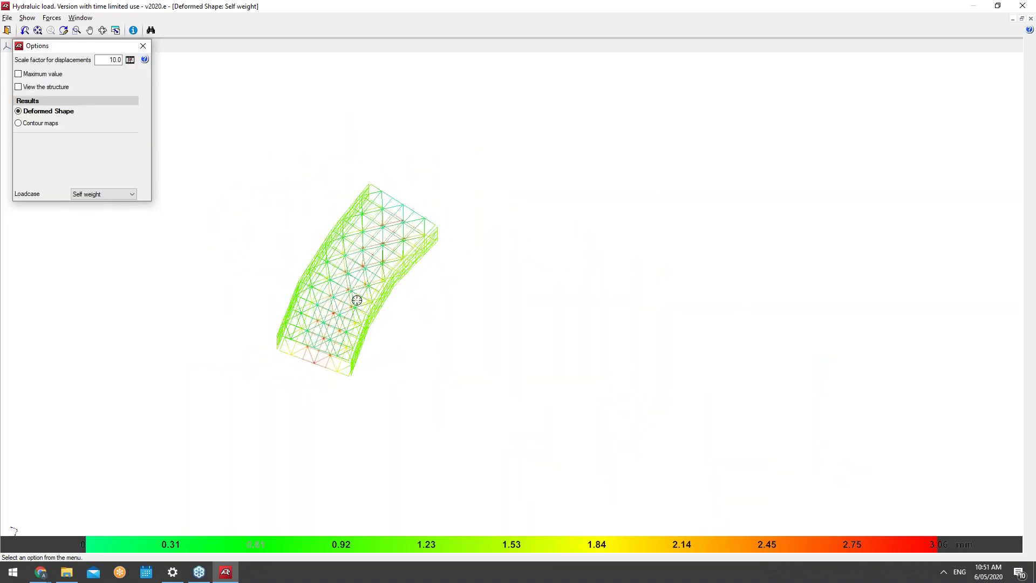
Set the scale factor for displacements of the self weight deformed shape to 20, and raise it to 100
scroll(375, 277, "up", 1)
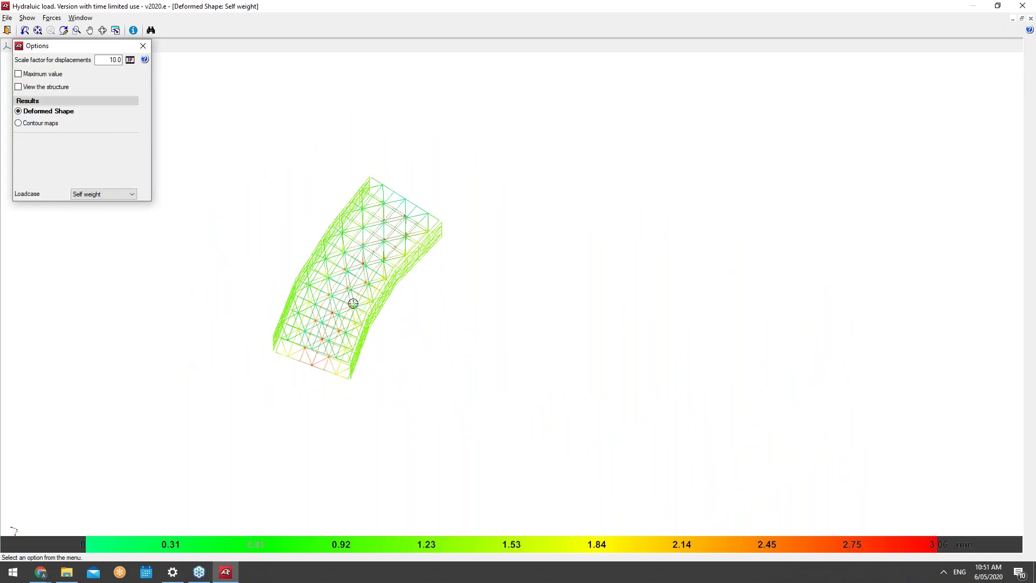
middle_click_drag(367, 273, 164, 233, "shift")
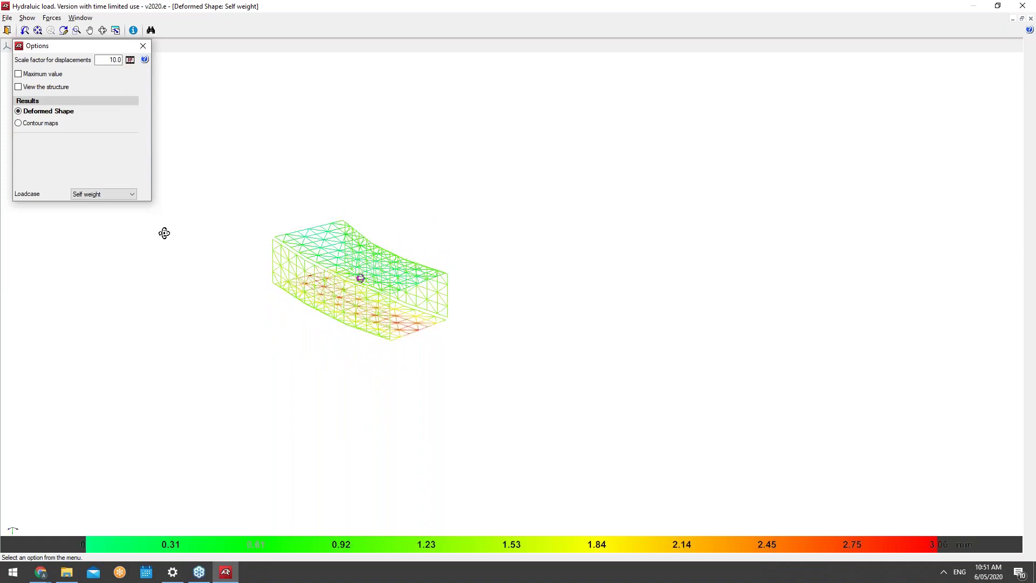
scroll(186, 264, "up", 3)
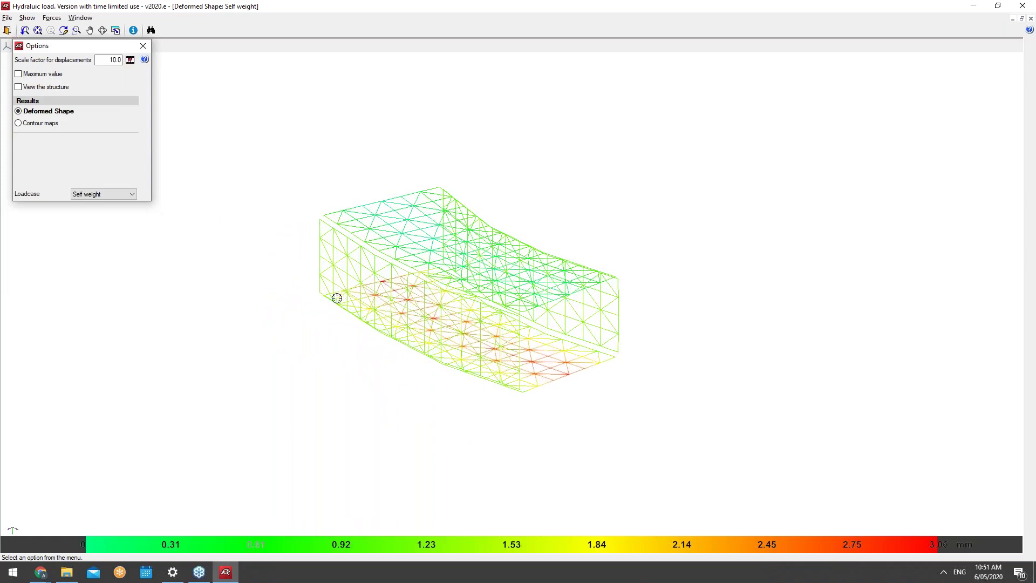
middle_click_drag(297, 268, 363, 291, "shift")
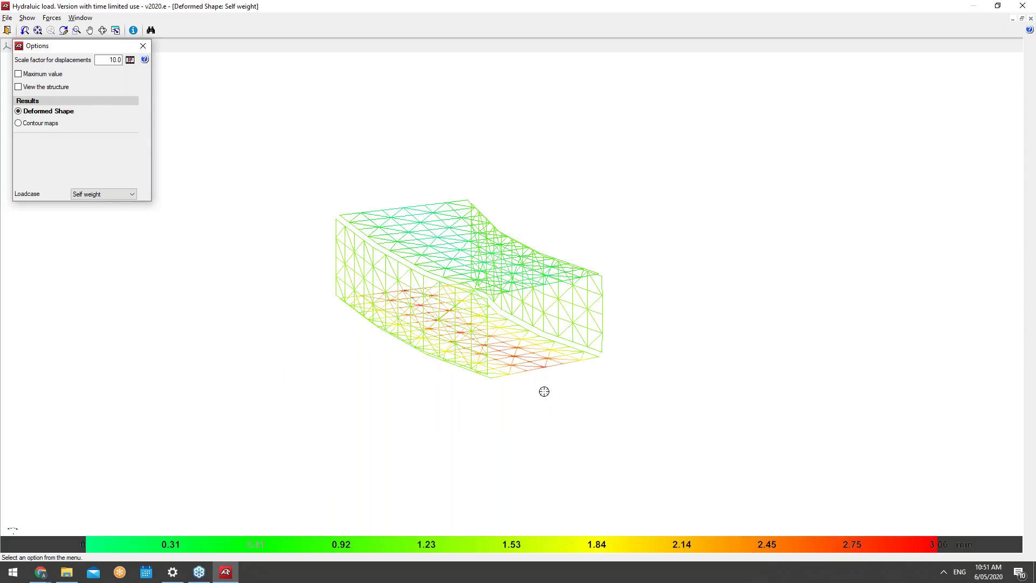
double_click(111, 60)
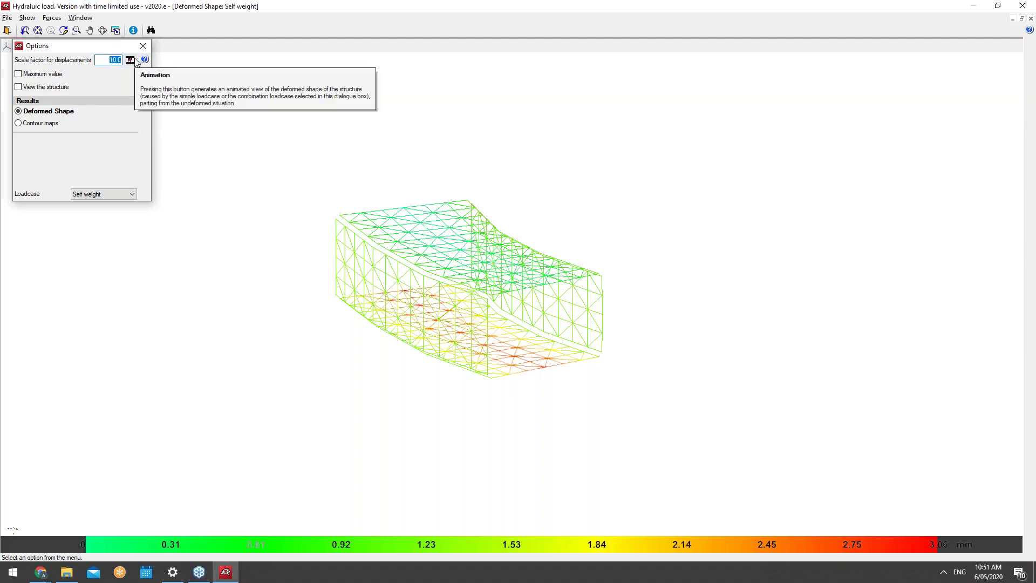
type("20")
key("Tab")
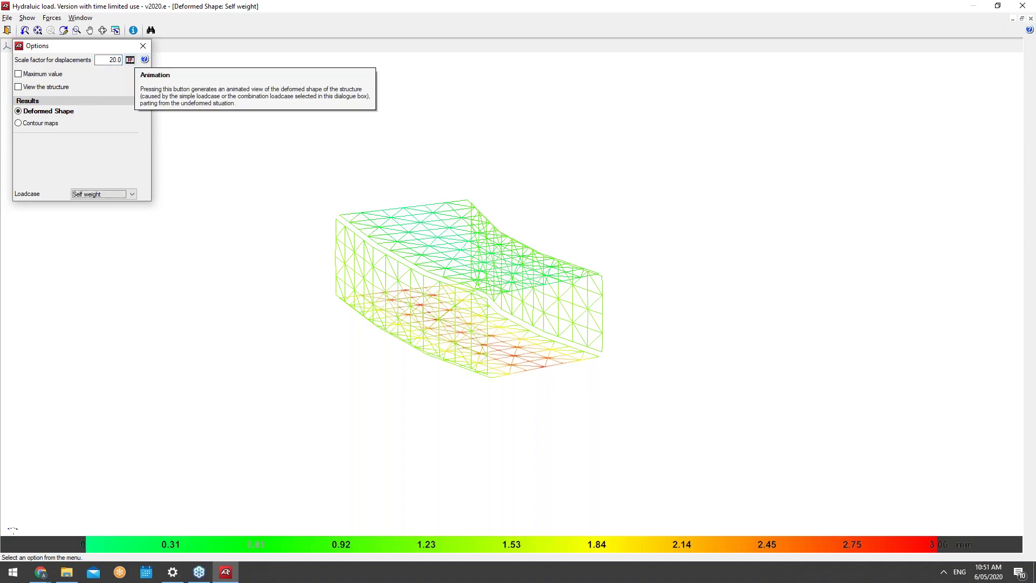
double_click(111, 60)
type("100")
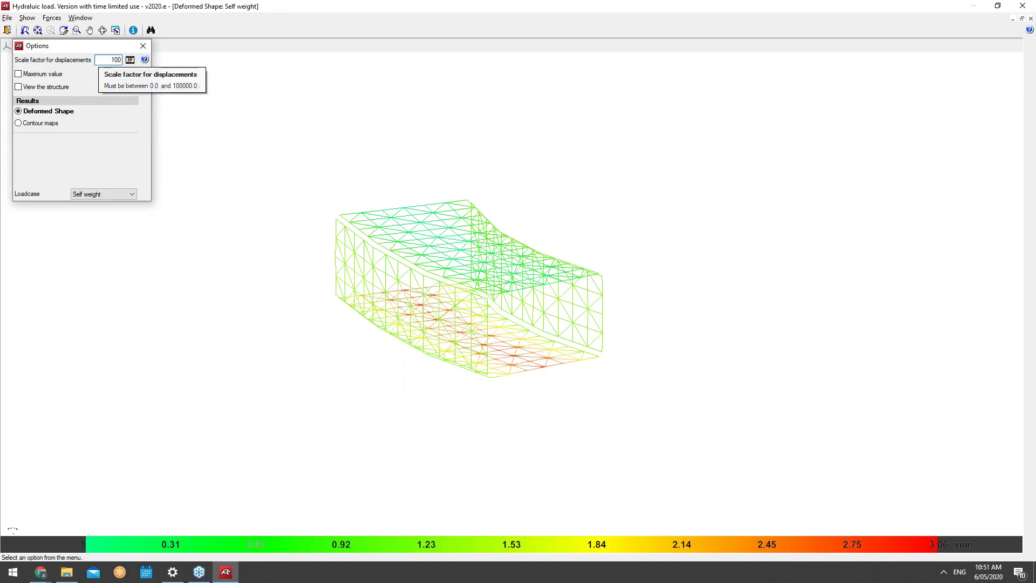
key("Tab")
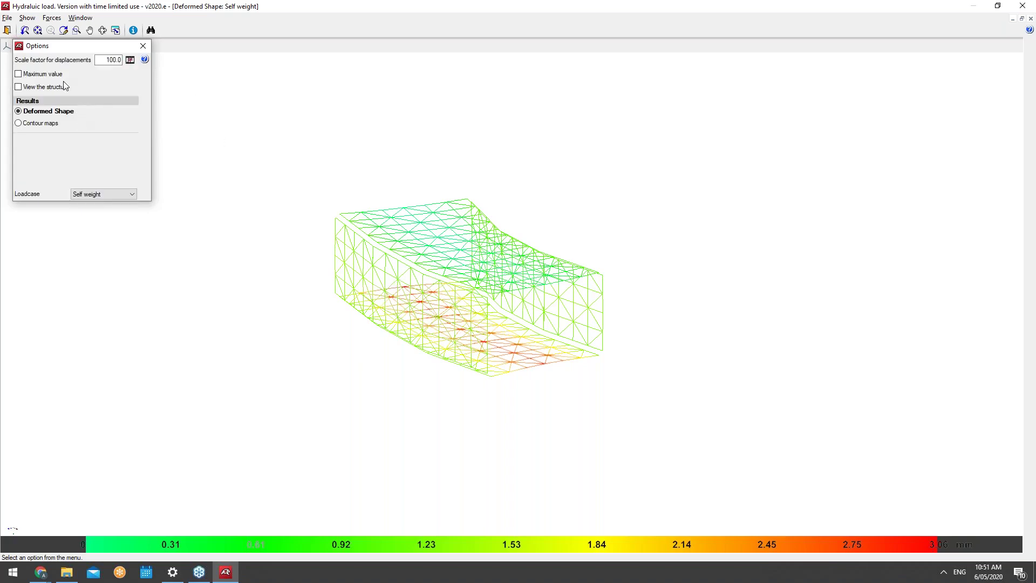
Preview the maximum value limit and the structure overlay on the deformed shape, turning both options off again
left_click(46, 76)
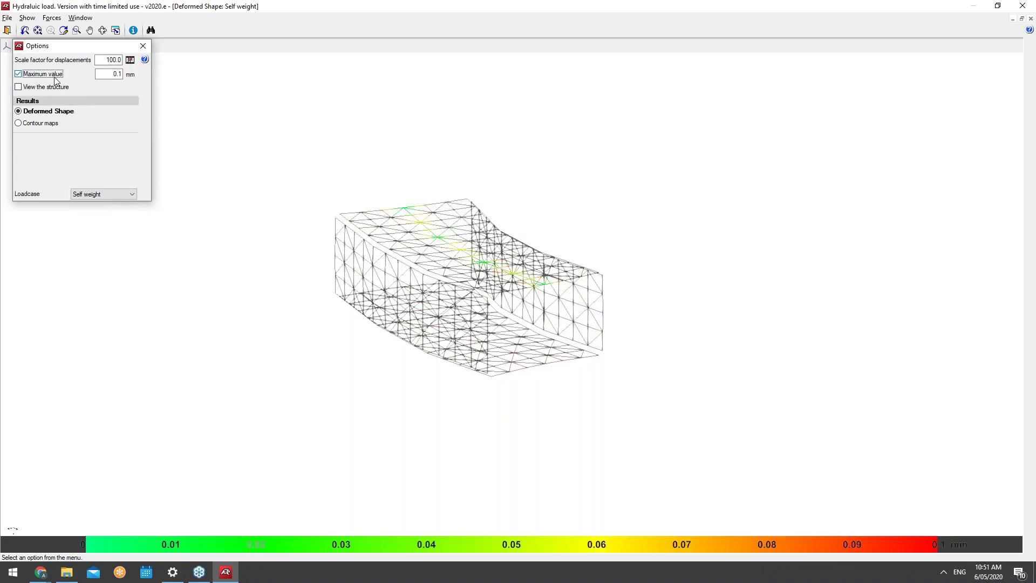
left_click_drag(397, 224, 368, 232)
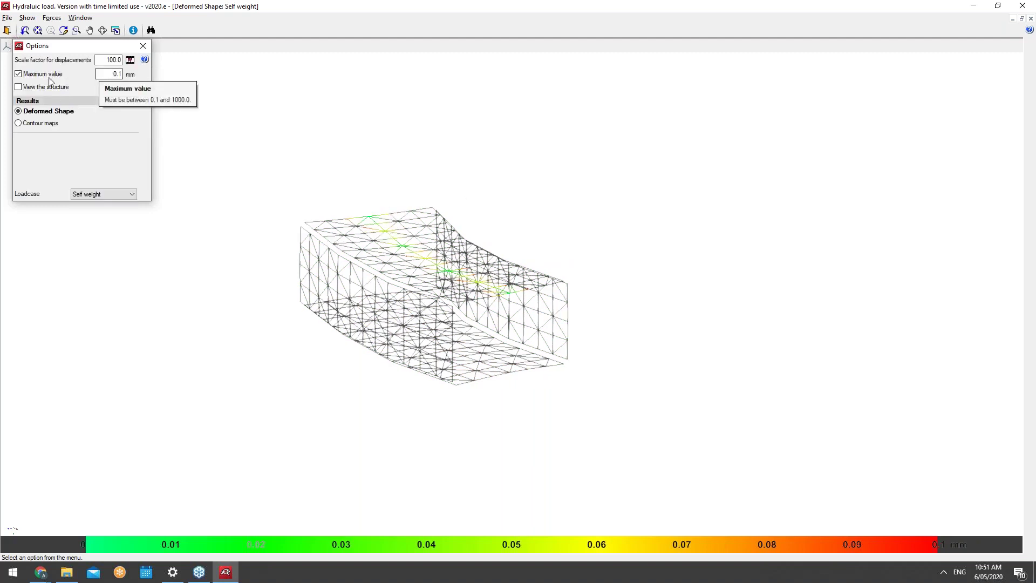
left_click(36, 76)
left_click(41, 88)
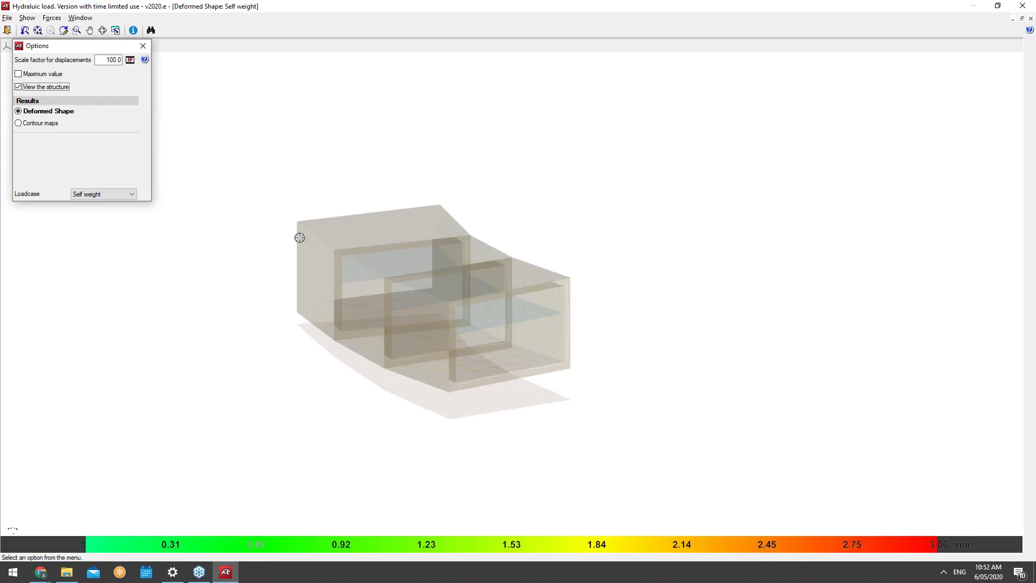
left_click(54, 87)
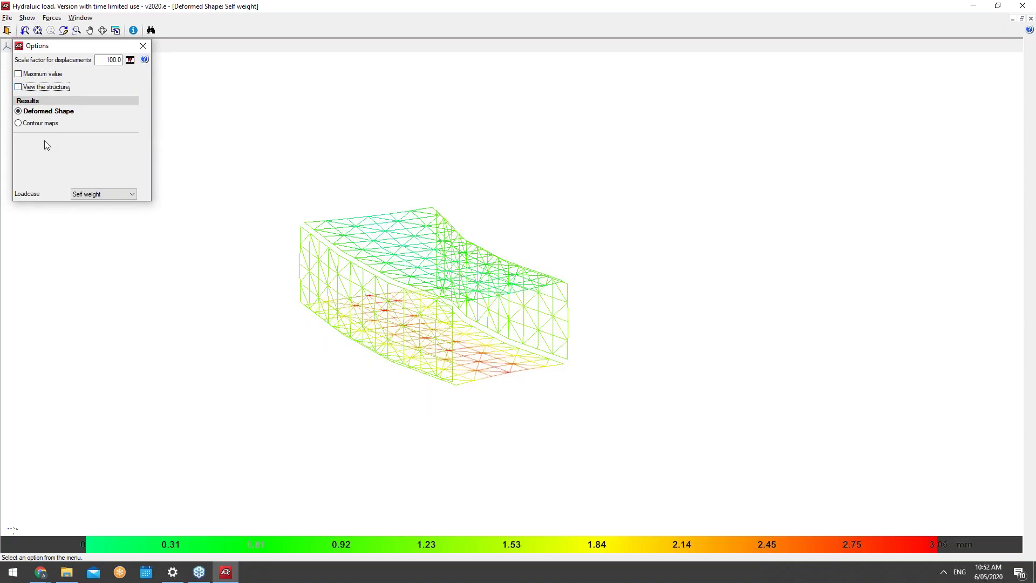
left_click(49, 88)
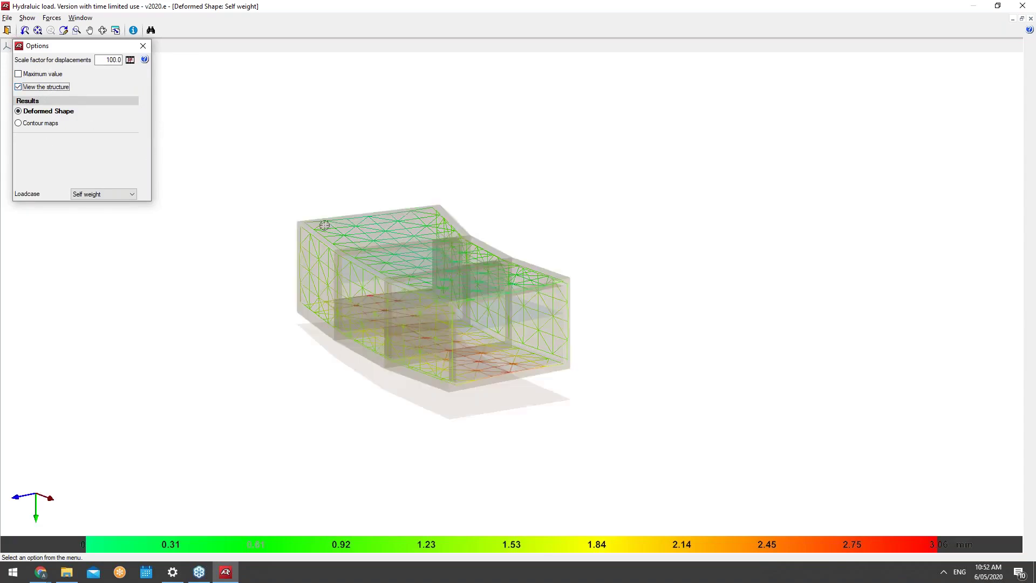
left_click(59, 88)
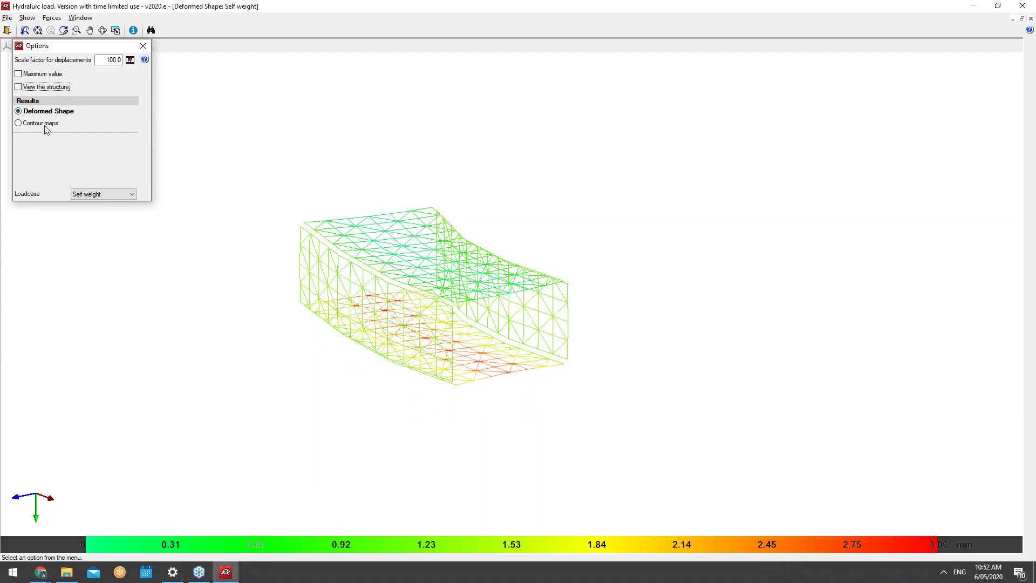
Switch the results to contour maps of total displacement and review the available displacement and rotation types
left_click(47, 127)
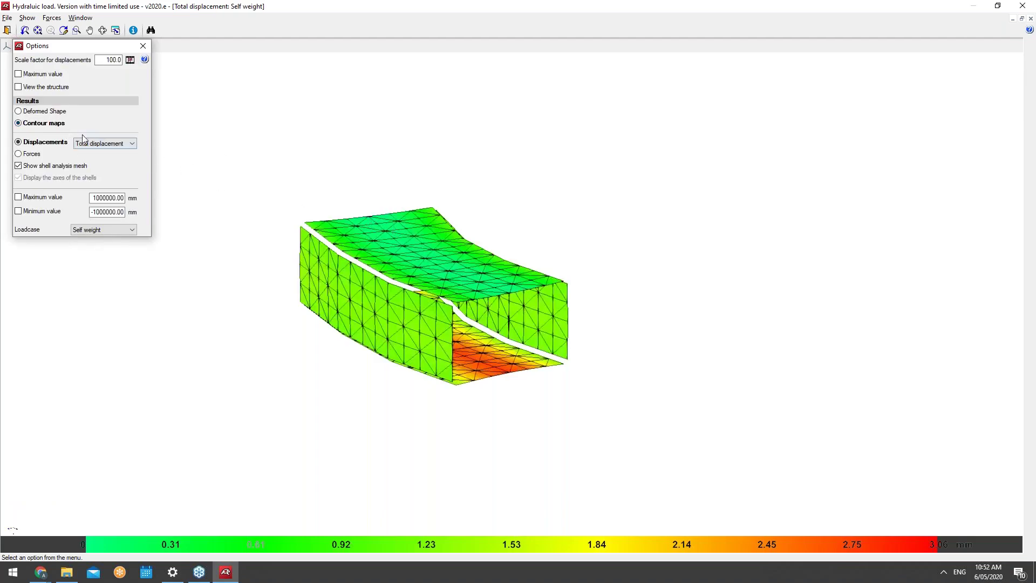
left_click(36, 155)
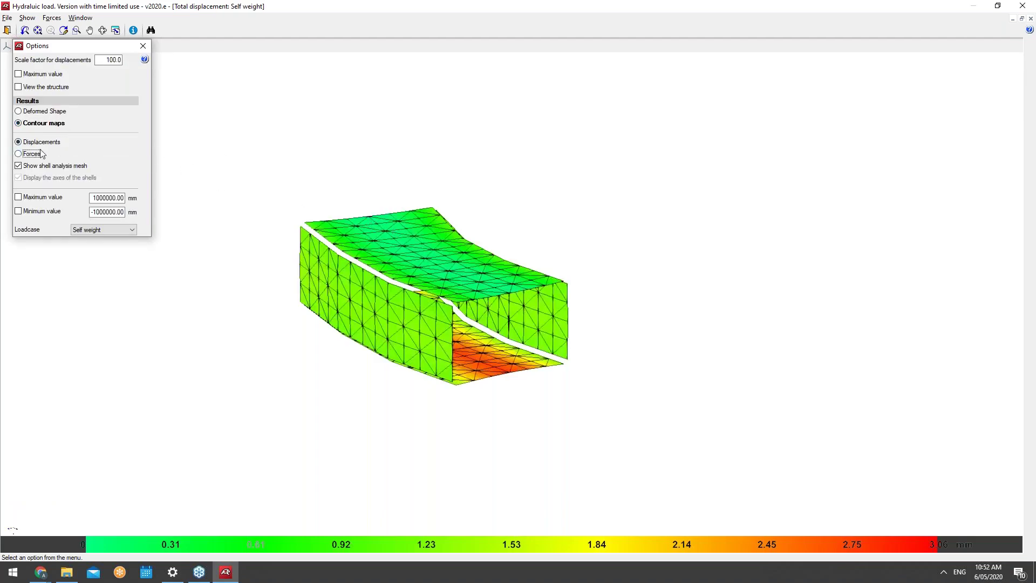
left_click(43, 143)
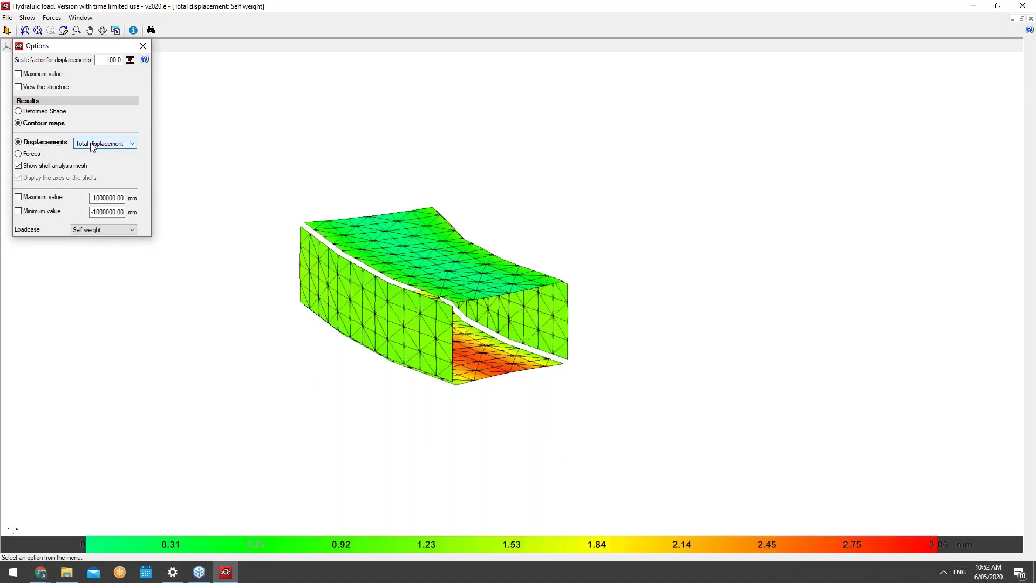
left_click(103, 144)
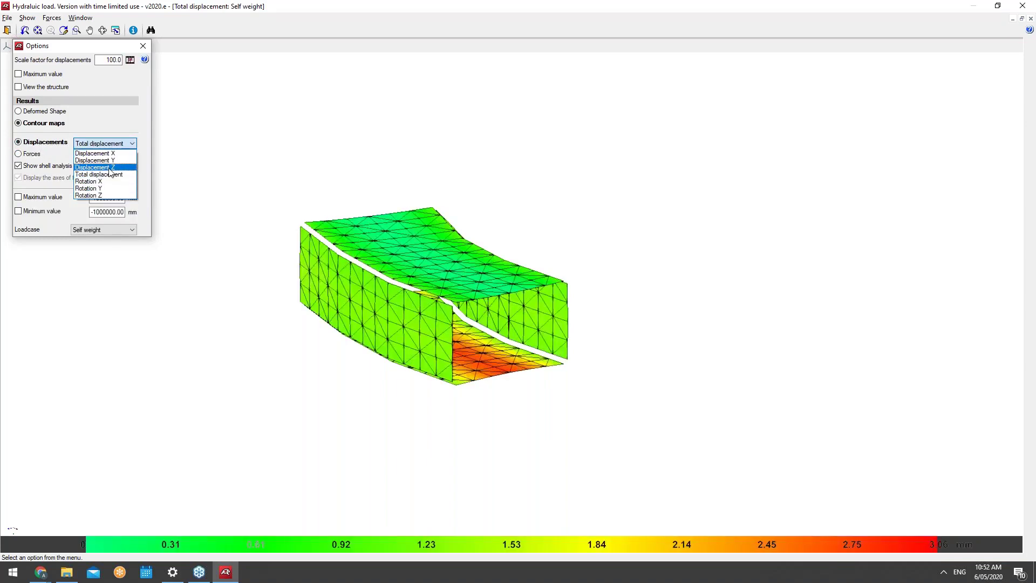
left_click(123, 144)
left_click(123, 144)
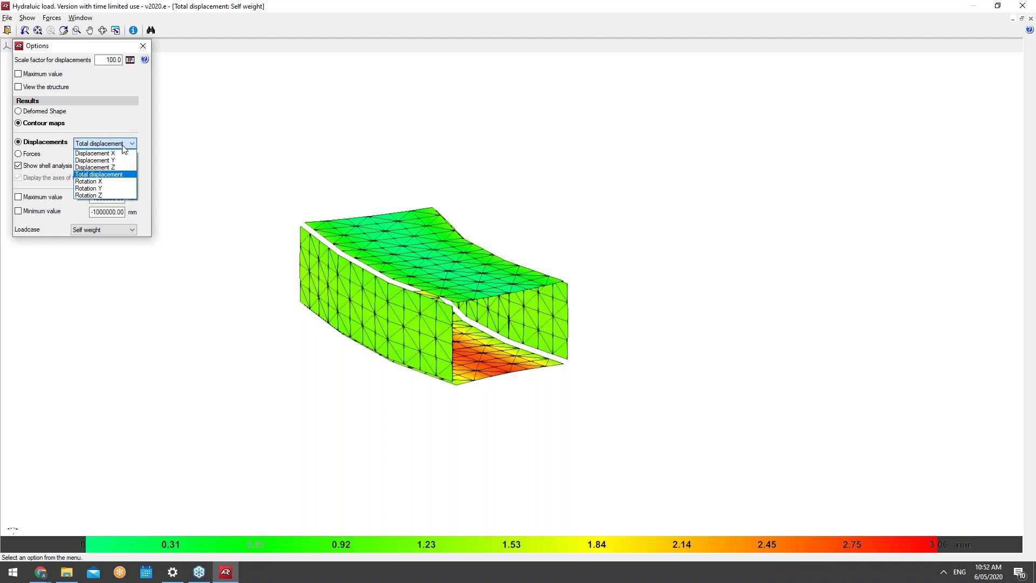
left_click(124, 146)
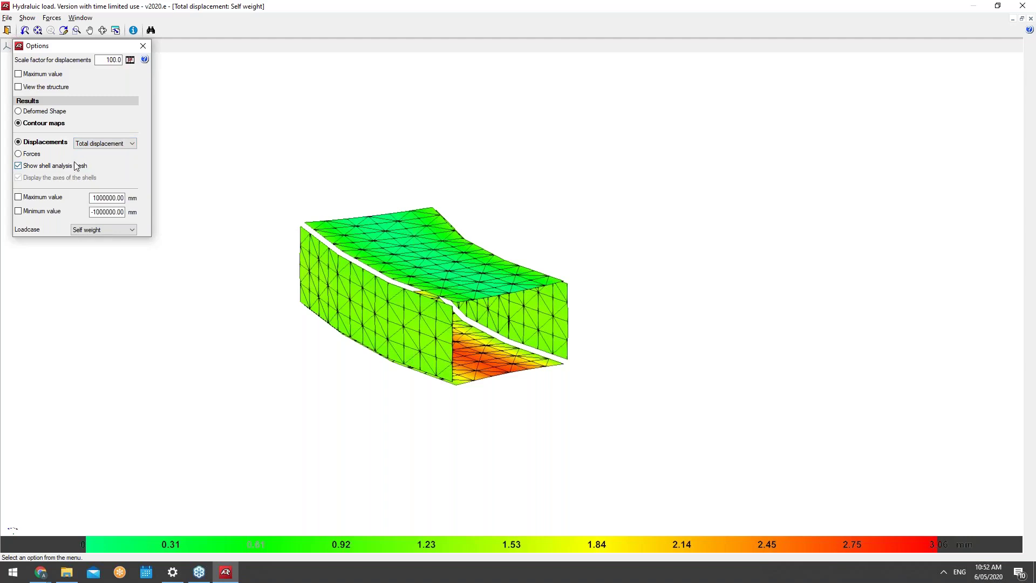
Show the Axial X force contours for self weight and look through the available force types
left_click(32, 154)
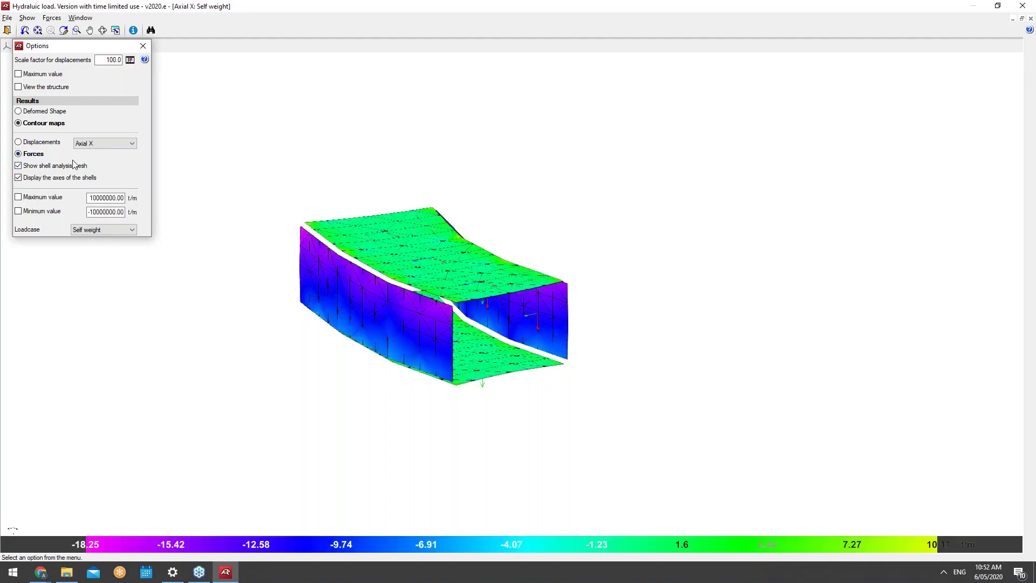
left_click(102, 145)
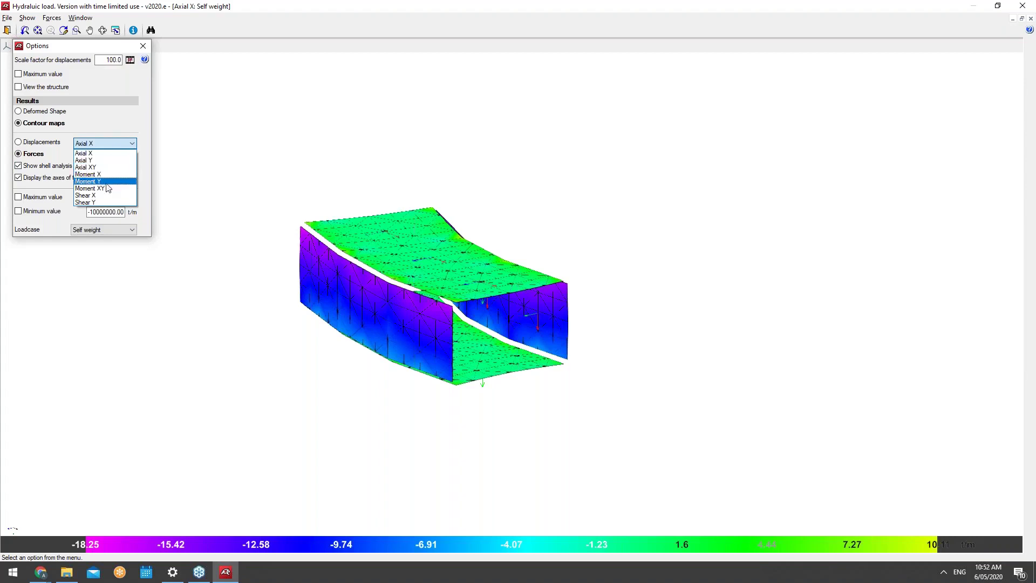
left_click(118, 147)
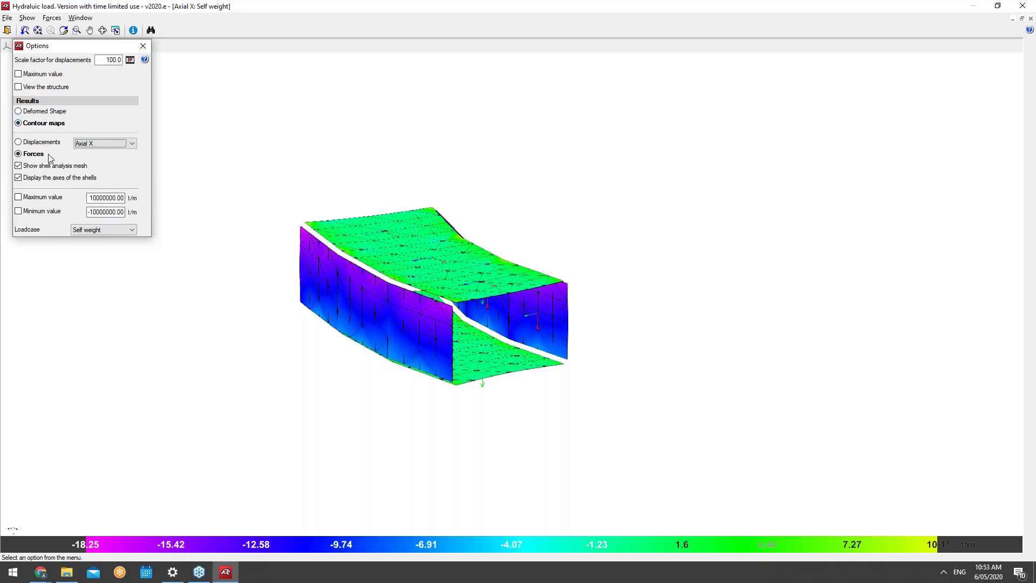
Change the loadcase to Hydraulic surcharge, display its Axial Y force contours and examine them from another angle
left_click(94, 231)
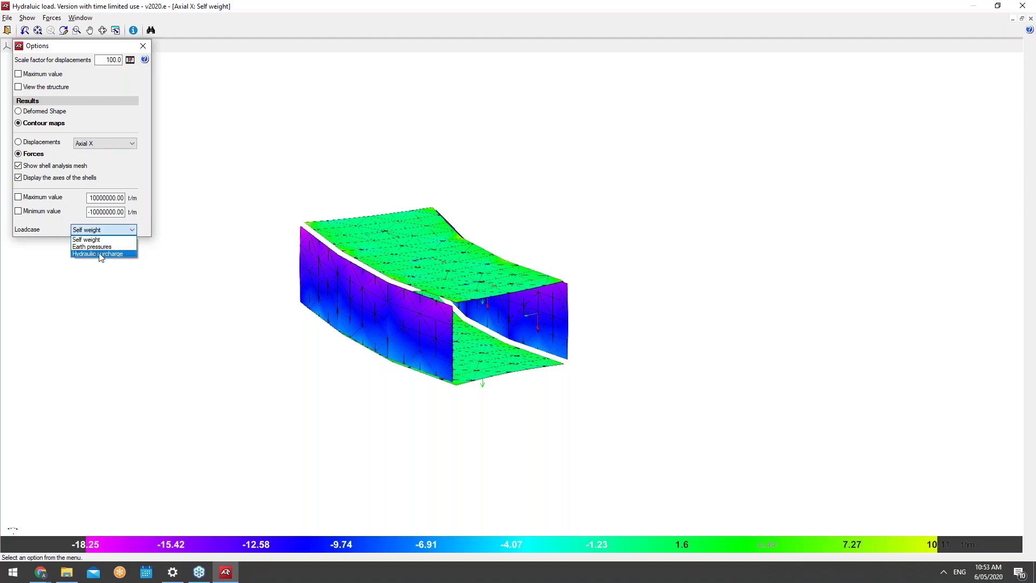
left_click(99, 255)
left_click(103, 230)
left_click(103, 231)
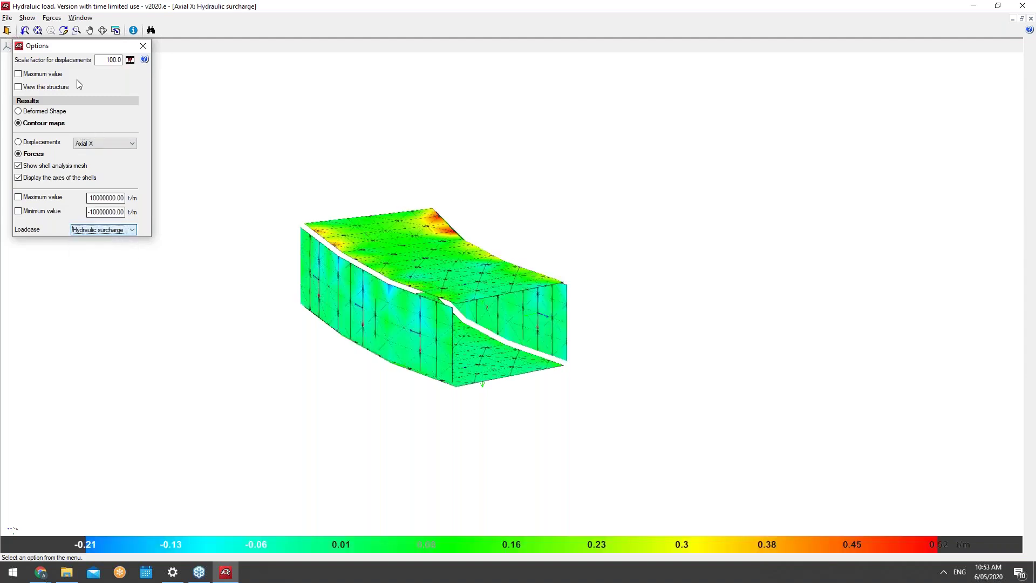
left_click(96, 143)
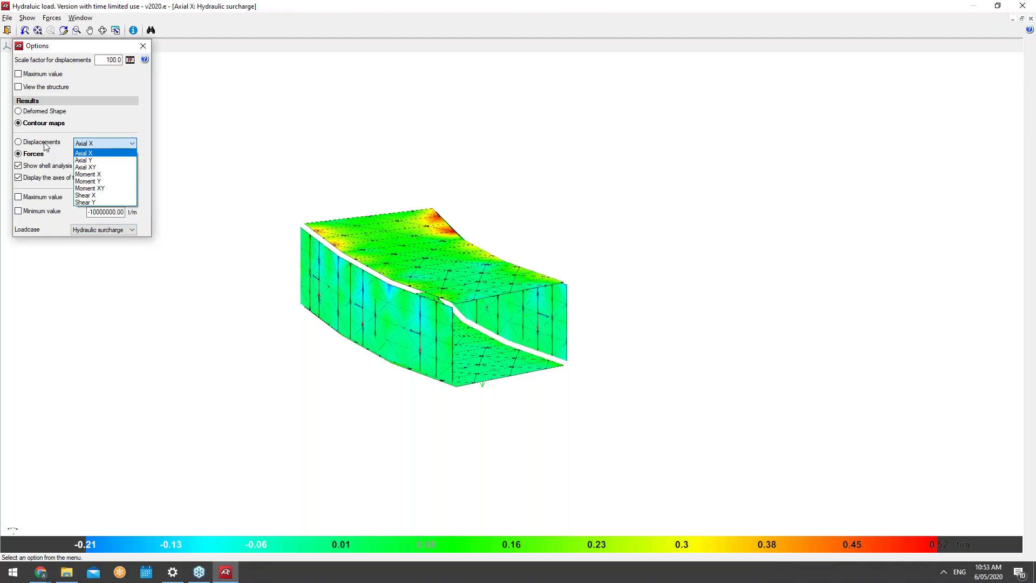
left_click(45, 147)
left_click(129, 143)
left_click(99, 161)
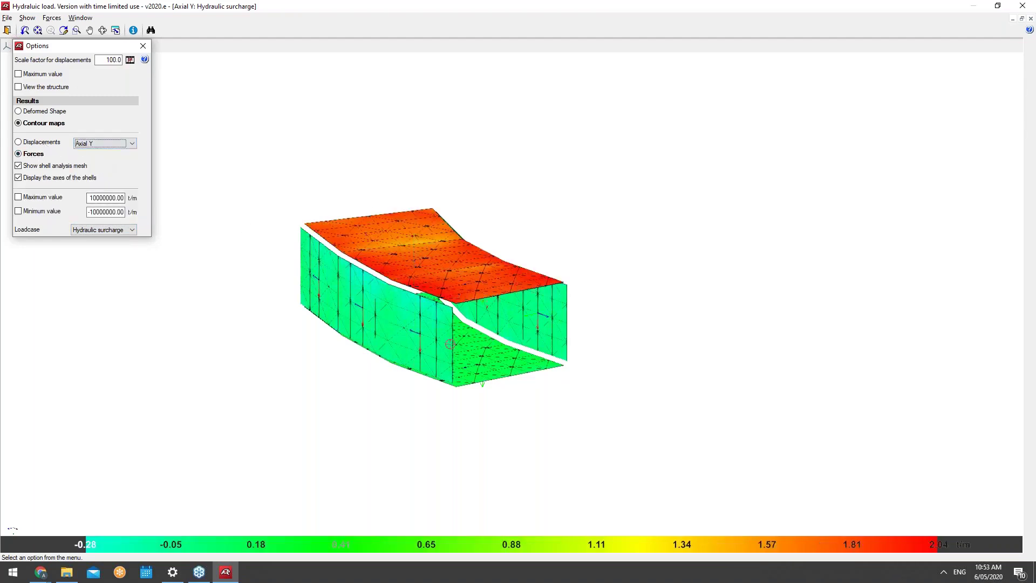
middle_click_drag(443, 307, 526, 429, "shift")
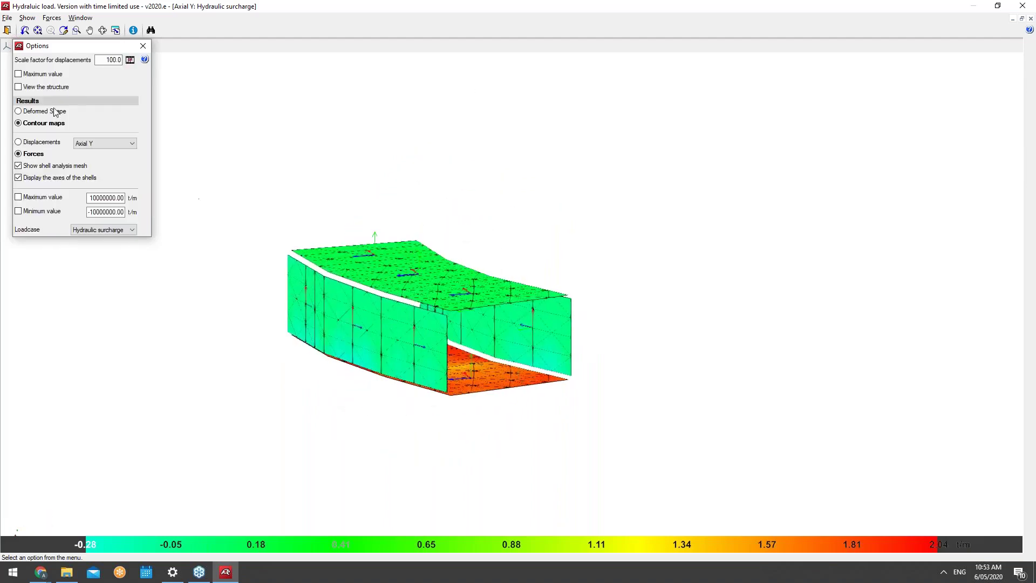
Open the animation of the deformed shape, preview the ground display, and switch off ground, materials and object edges
left_click(133, 60)
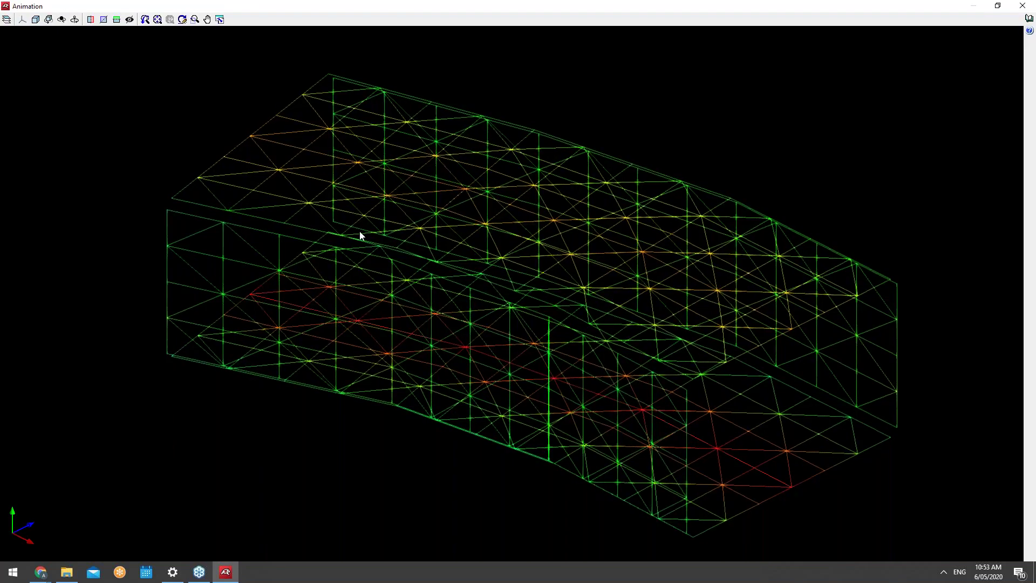
mouse_move(359, 231)
middle_mouse_down("shift")
mouse_move(397, 273)
mouse_move(335, 242)
mouse_move(360, 276)
mouse_move(394, 279)
middle_mouse_up("shift")
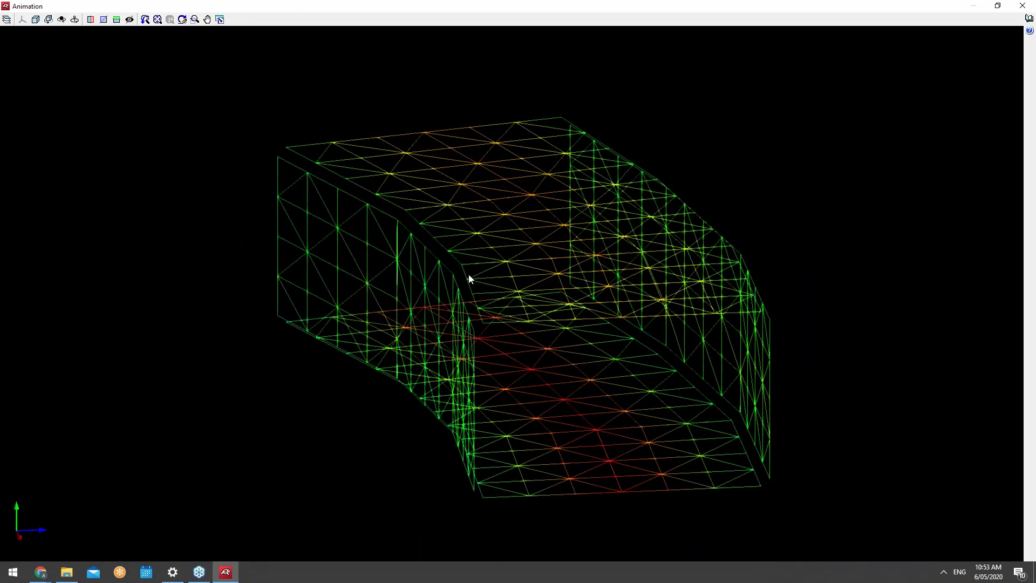
left_click(7, 19)
left_click(25, 62)
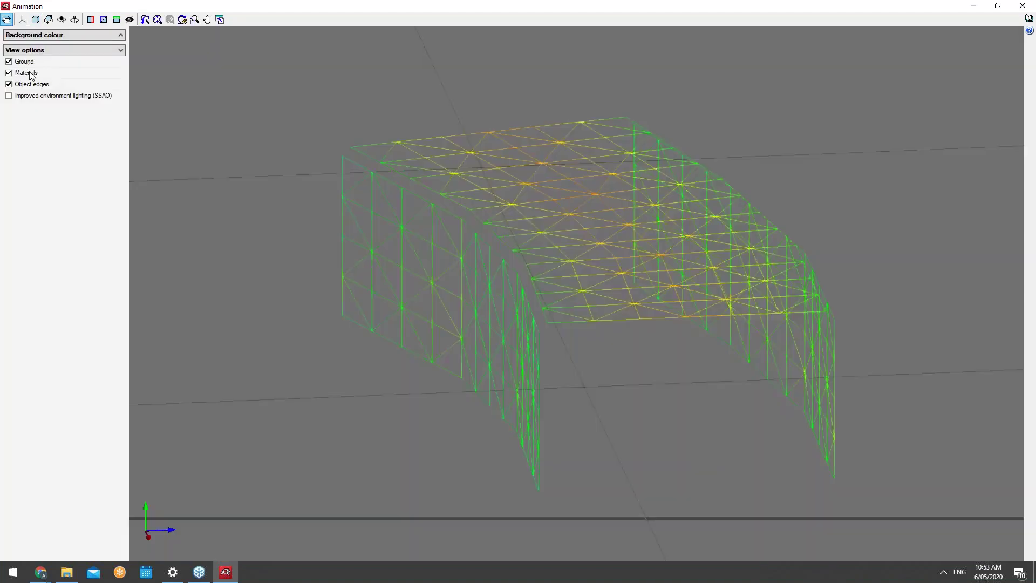
left_click(26, 63)
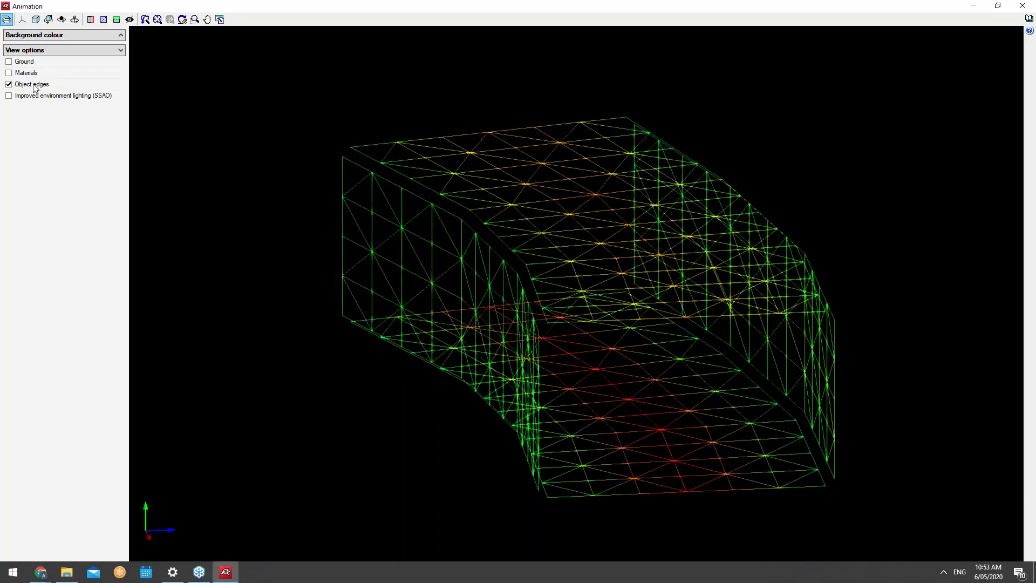
left_click(33, 85)
Try grey, light blue and gradient background colours for the animation, restore black and close the animation
left_click(44, 35)
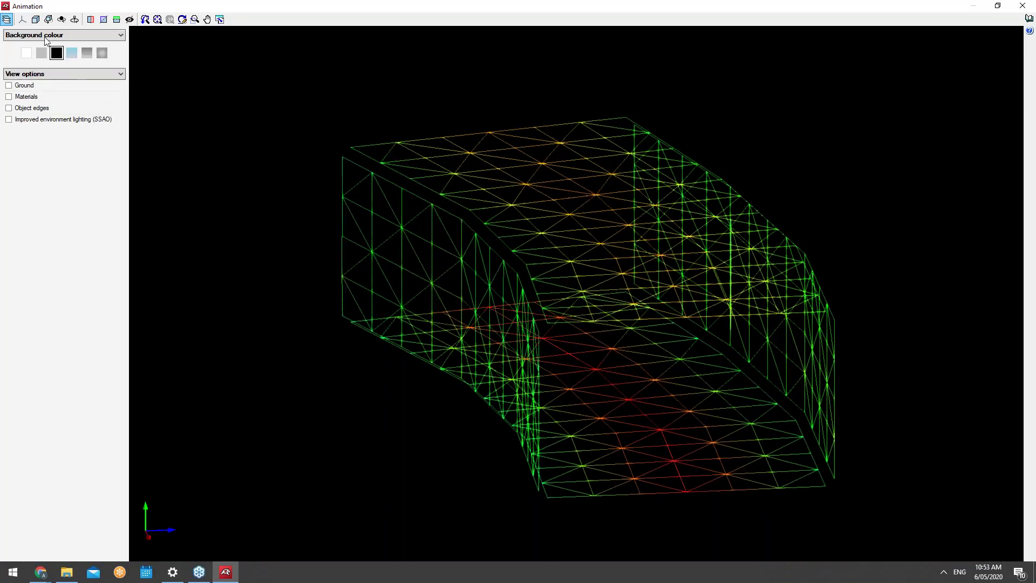
left_click(41, 53)
left_click(72, 53)
left_click(87, 53)
left_click(56, 53)
left_click(1022, 6)
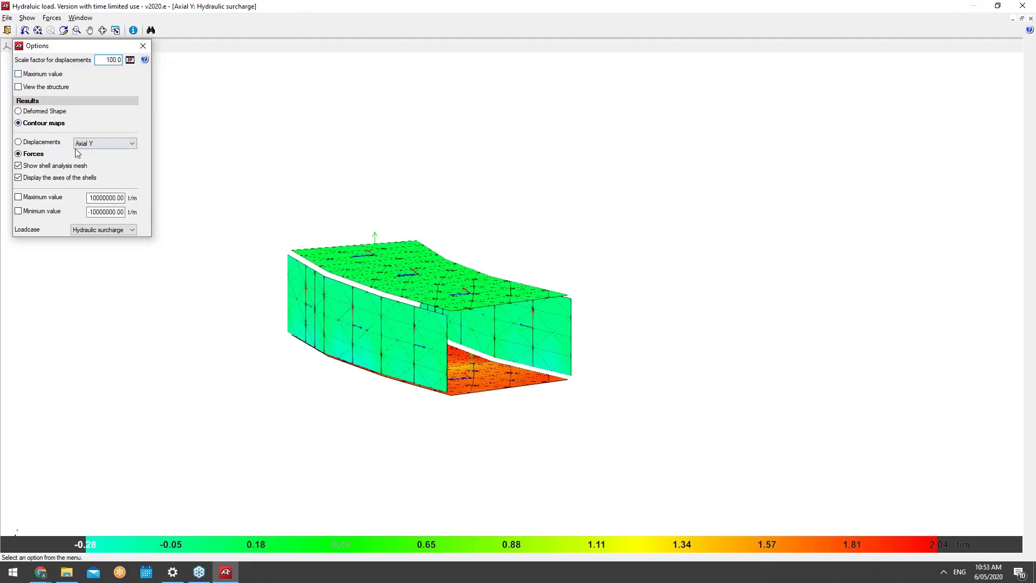
Change the loadcase of the Axial Y force contours to Earth pressures
left_click(87, 230)
left_click(92, 252)
left_click(123, 230)
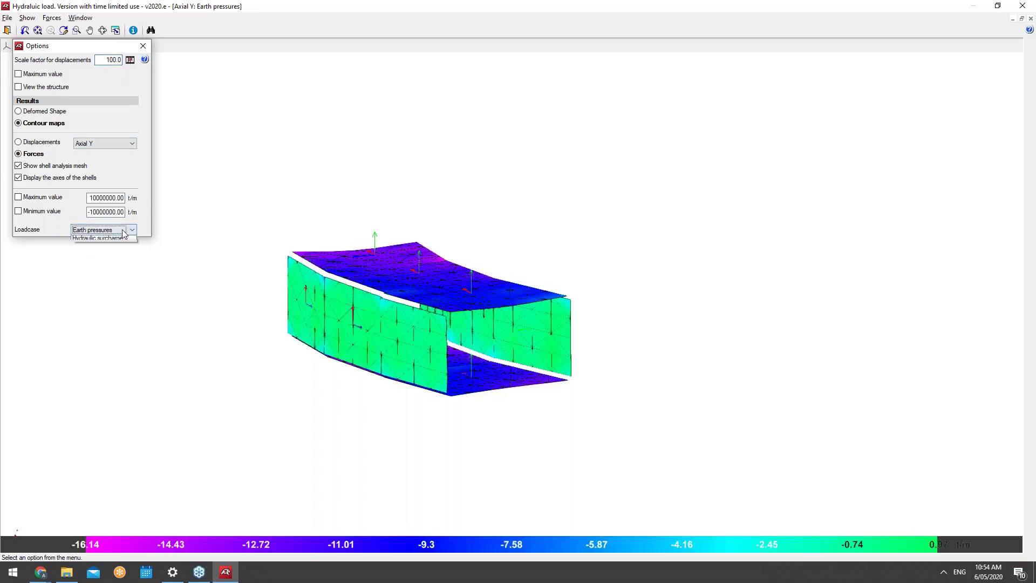
Display the Axial Y force contours for the Self weight loadcase, followed by the Hydraulic surcharge loadcase
left_click(116, 240)
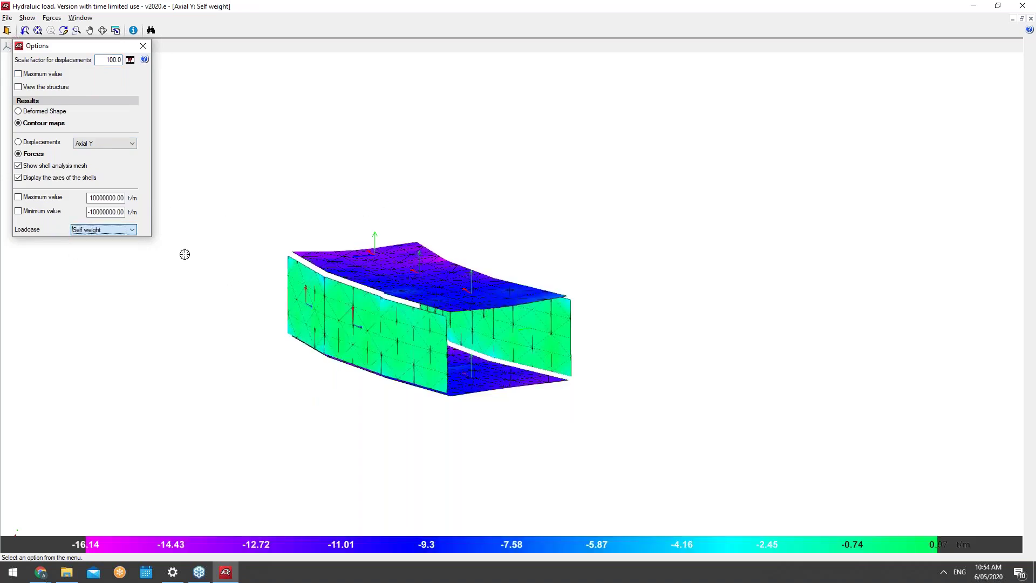
left_click(124, 230)
left_click(123, 240)
left_click(124, 231)
left_click(117, 253)
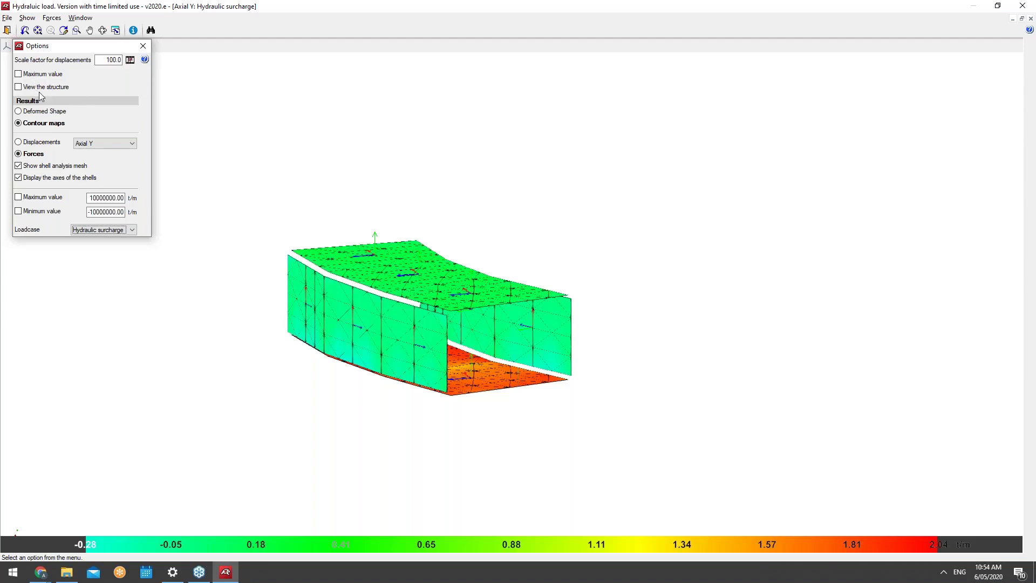
Turn off the shell axes and preview the force contours without the shell analysis mesh before restoring the mesh
left_click(45, 178)
left_click(47, 177)
left_click(49, 166)
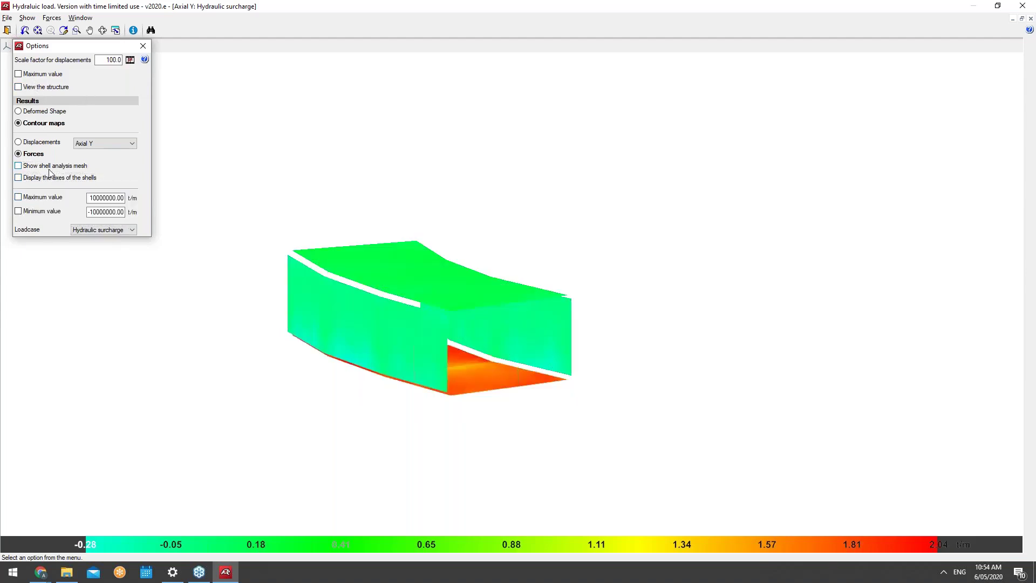
left_click(56, 166)
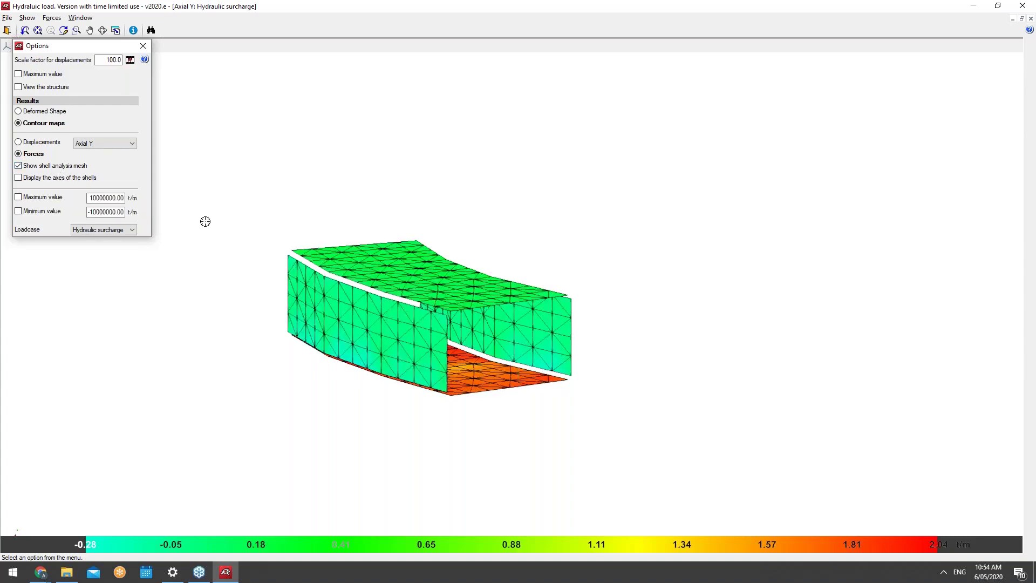
Close the contour view, reopen the culvert's forces results and start consulting forces at a point
left_click(8, 30)
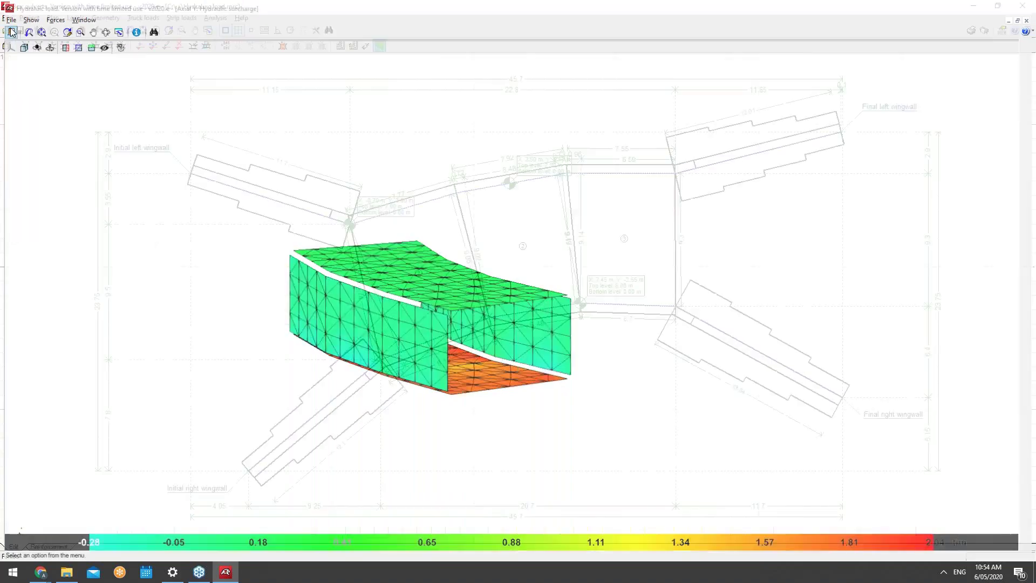
left_click(215, 18)
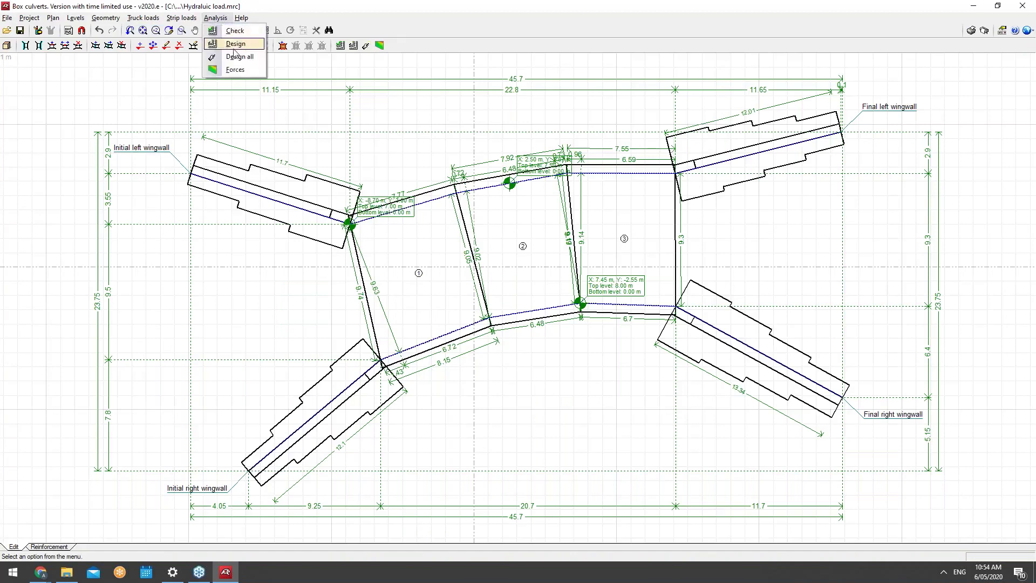
left_click(241, 72)
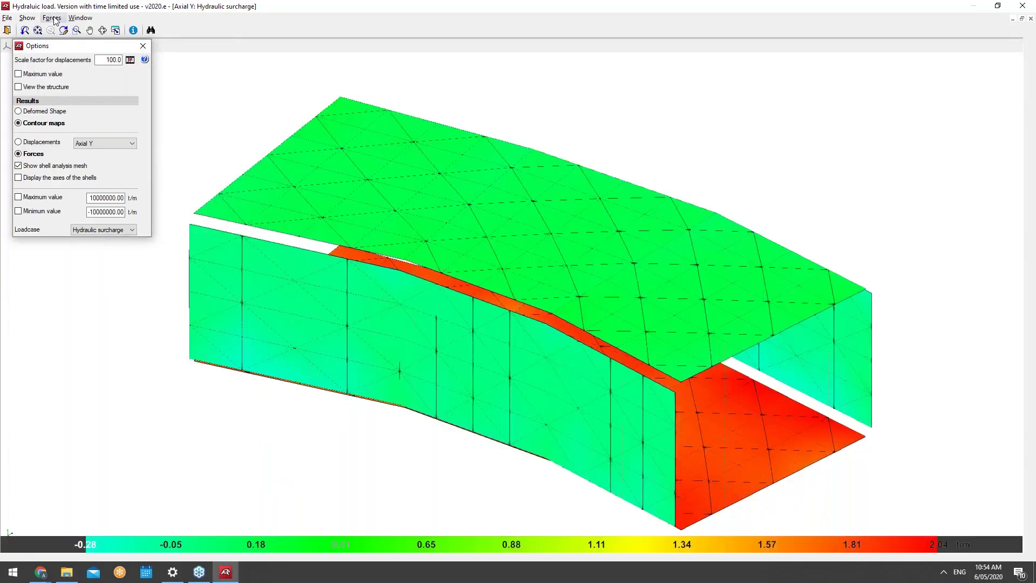
left_click(54, 19)
left_click(62, 29)
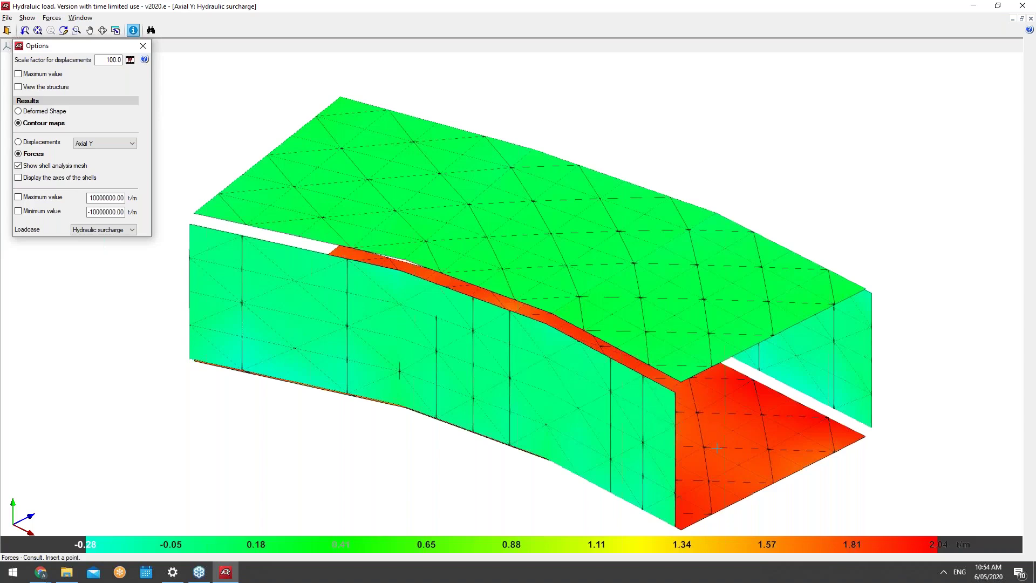
Set the scale factor for displacements to 10 and switch the contour maps from forces to total displacement
double_click(114, 59)
type("10")
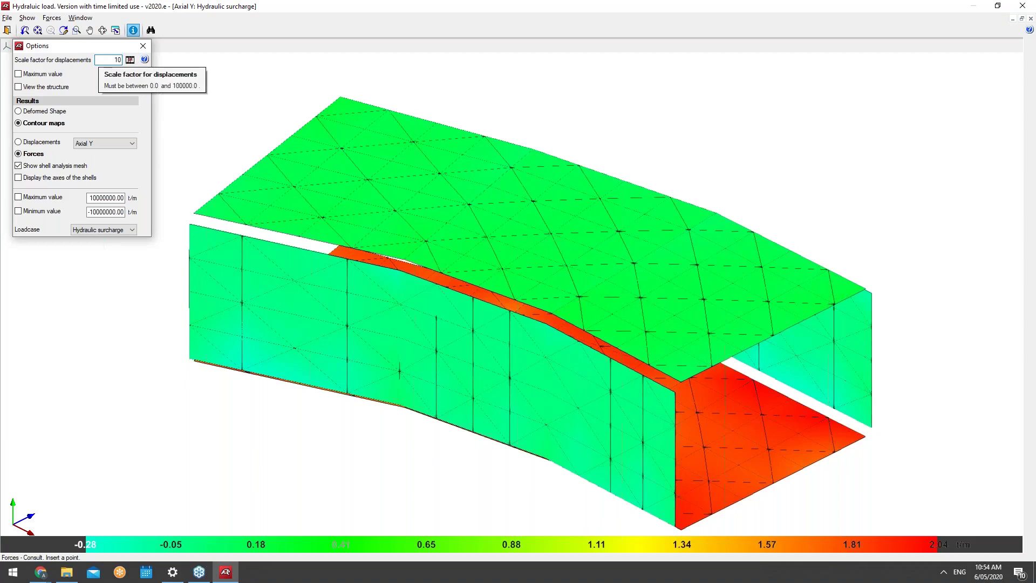
left_click(48, 142)
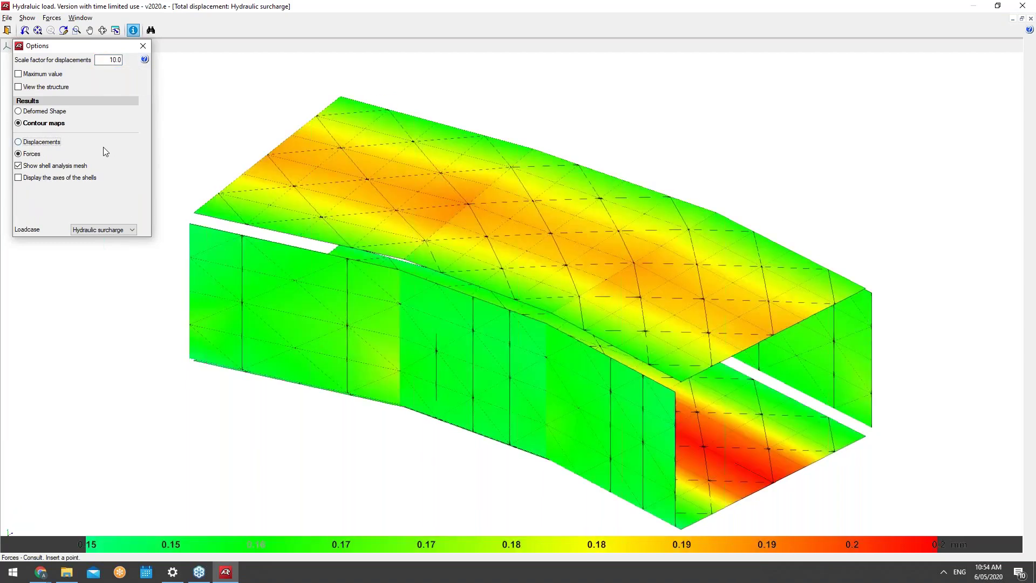
Query the total displacement under Hydraulic surcharge at points on the bottom slab near the culvert opening
left_click(186, 289)
scroll(669, 409, "up", 2)
left_click(611, 419)
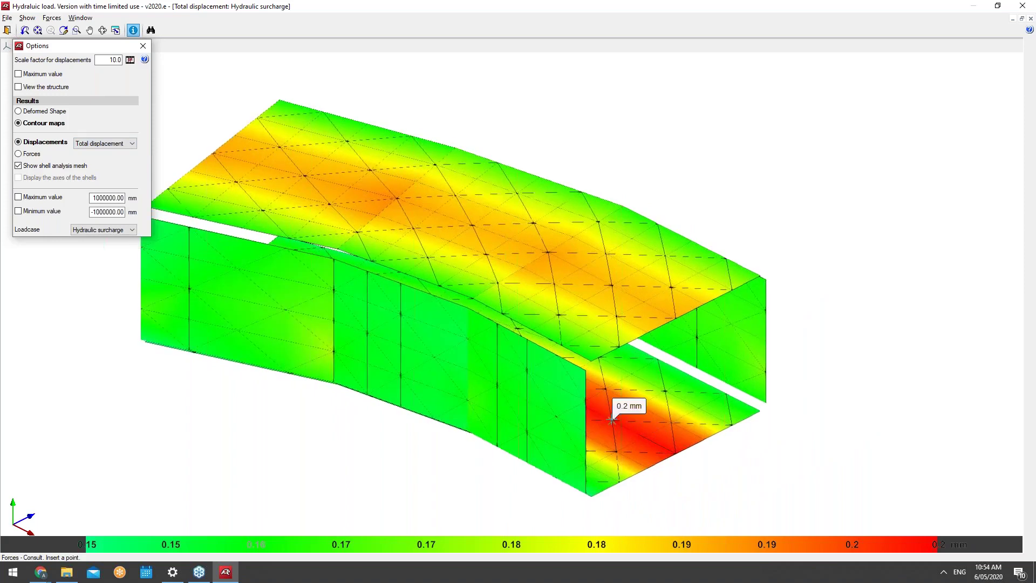
left_click(615, 451)
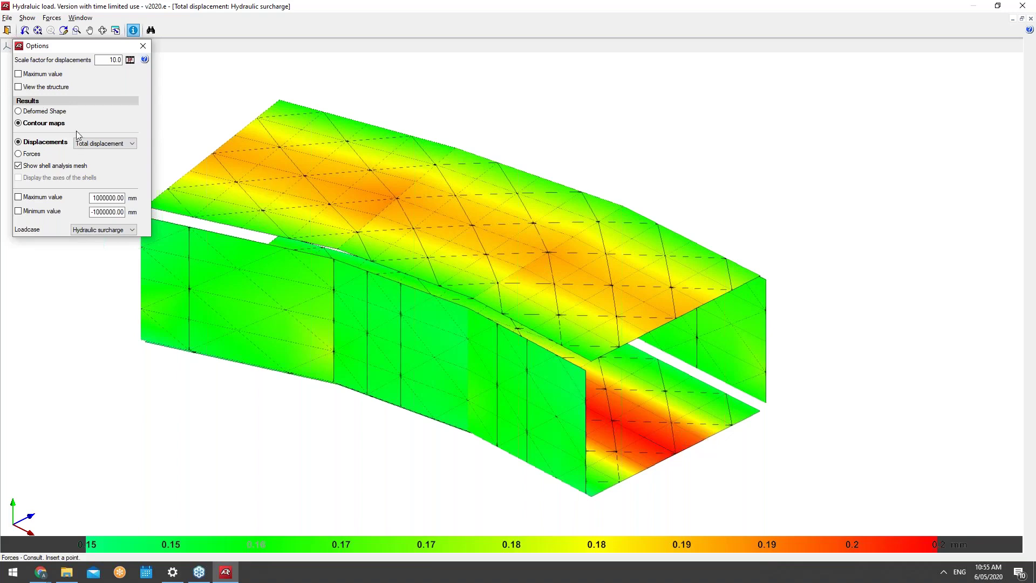
Close the results options and reposition the total displacement model to examine the whole culvert at a smaller scale
left_click(41, 74)
left_click(103, 30)
left_click(143, 46)
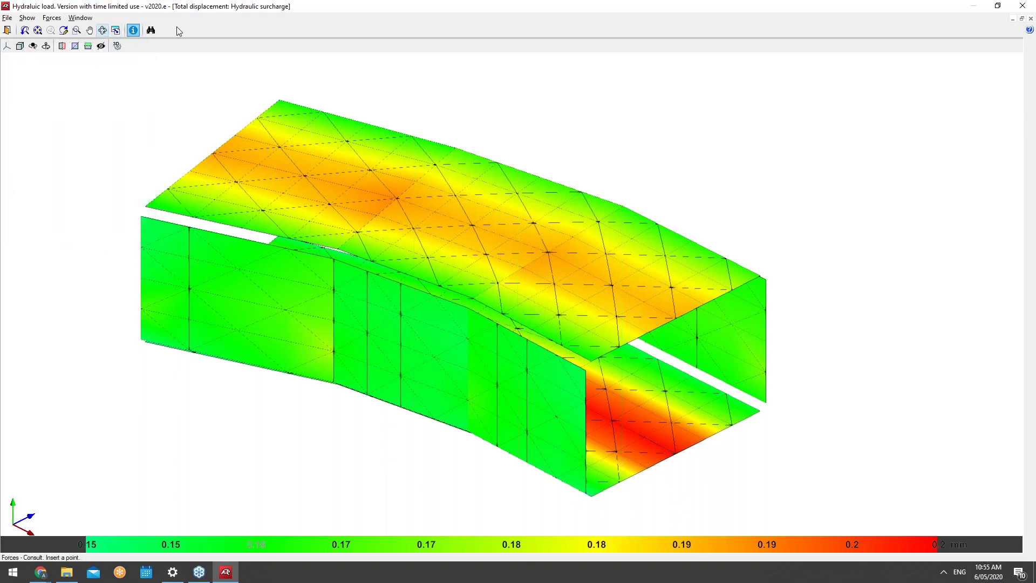
left_click(102, 30)
left_click(107, 31)
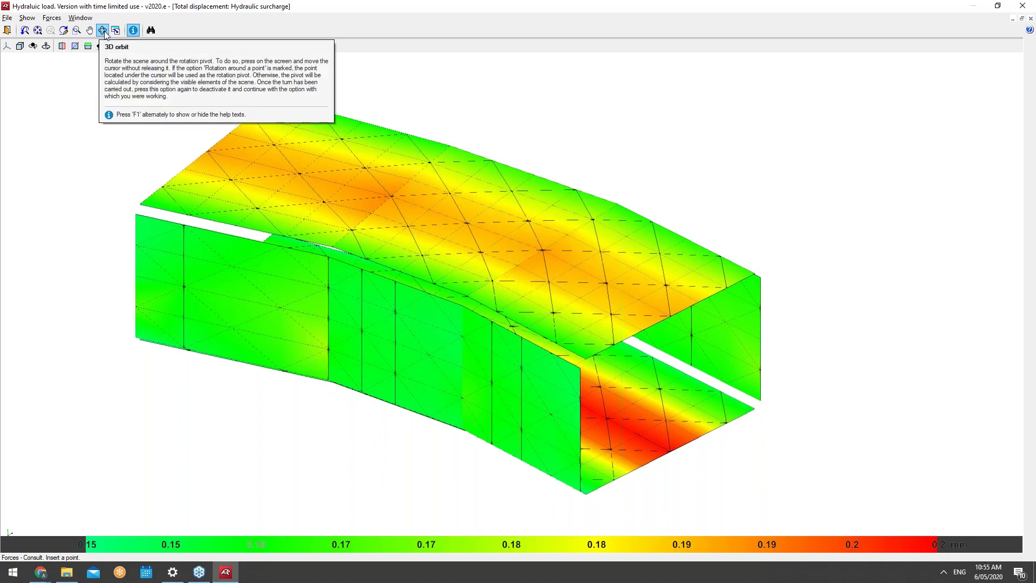
right_click(125, 96)
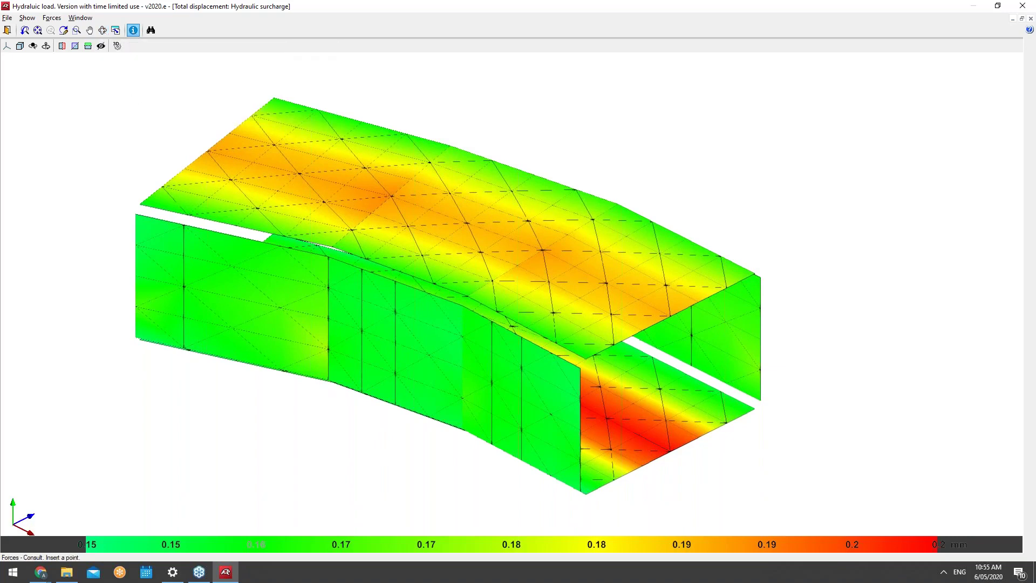
left_click(89, 31)
left_click_drag(99, 81, 192, 215)
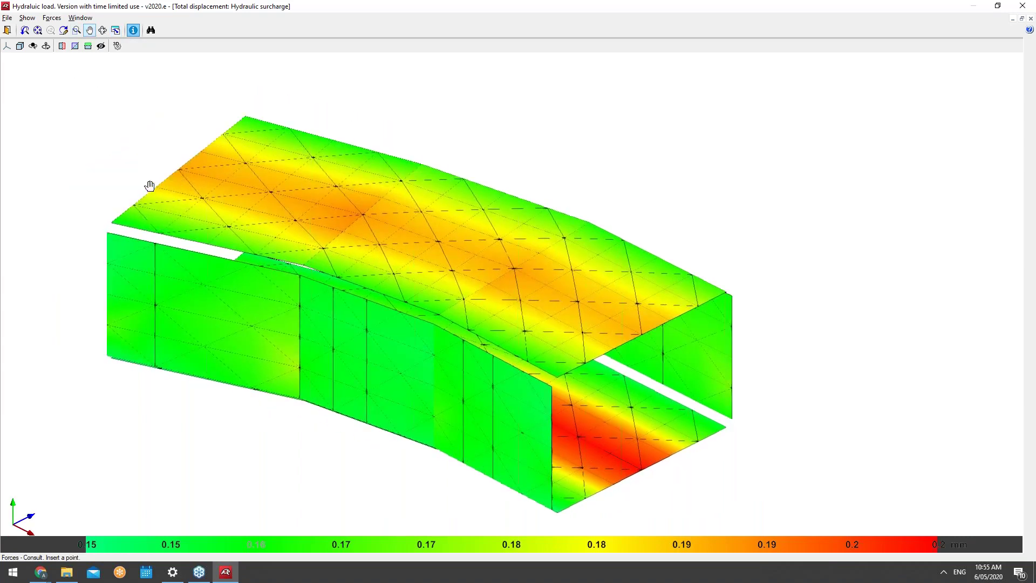
scroll(139, 186, "down", 5)
scroll(169, 208, "up", 2)
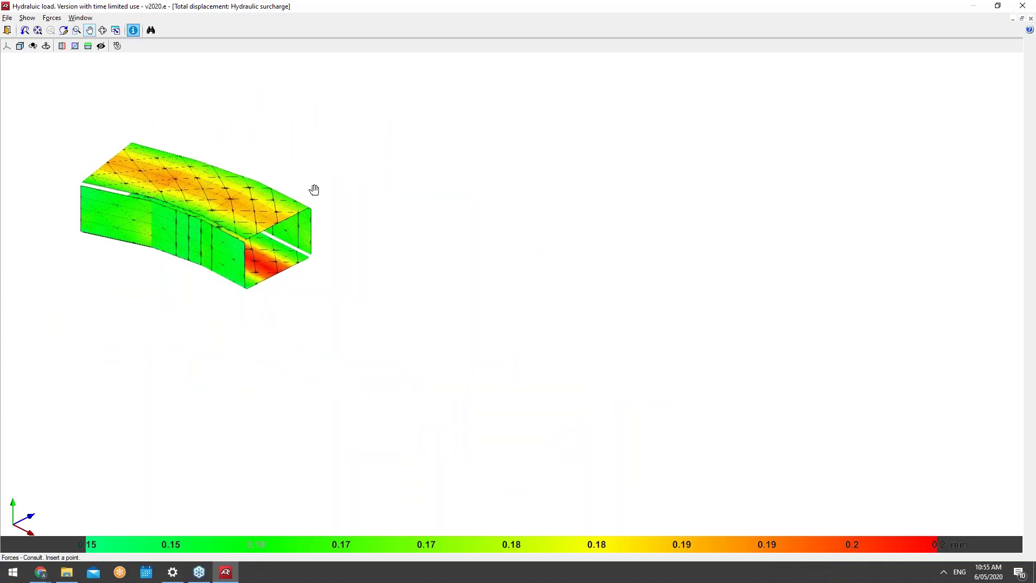
left_click_drag(342, 184, 543, 231)
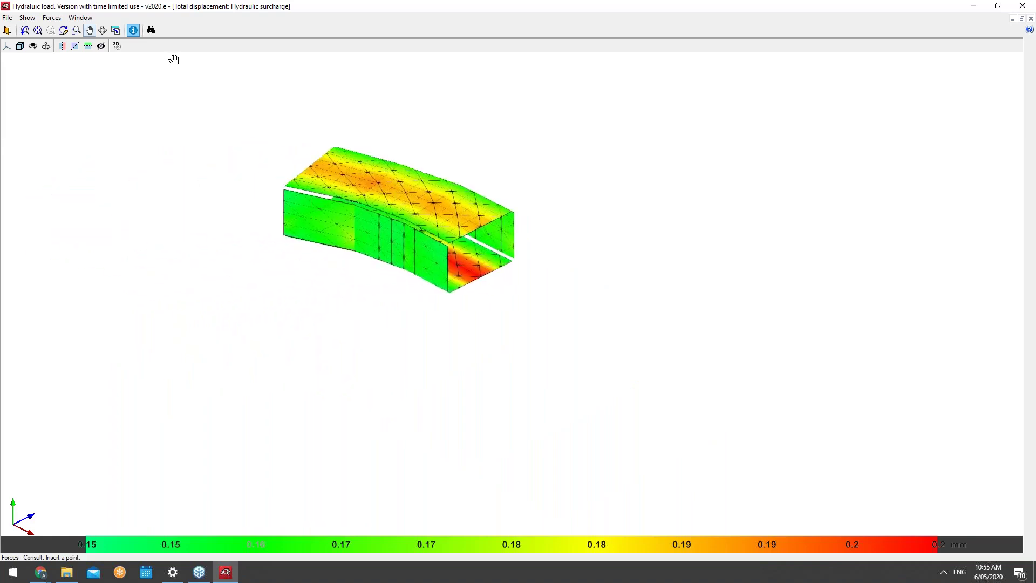
Turn on object edges in the 3D view options, accept them and close the results view
left_click(117, 46)
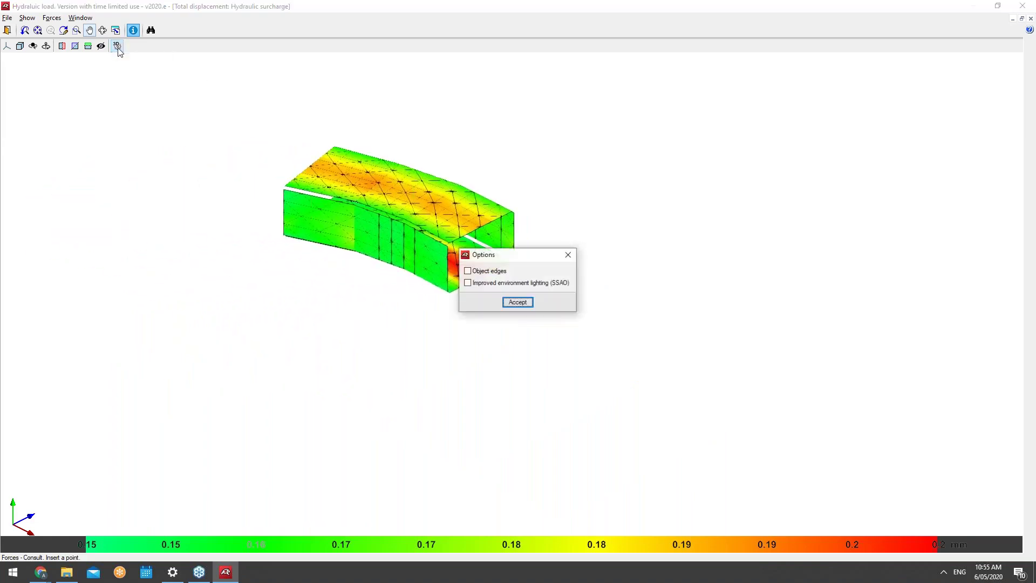
left_click(483, 270)
left_click(492, 282)
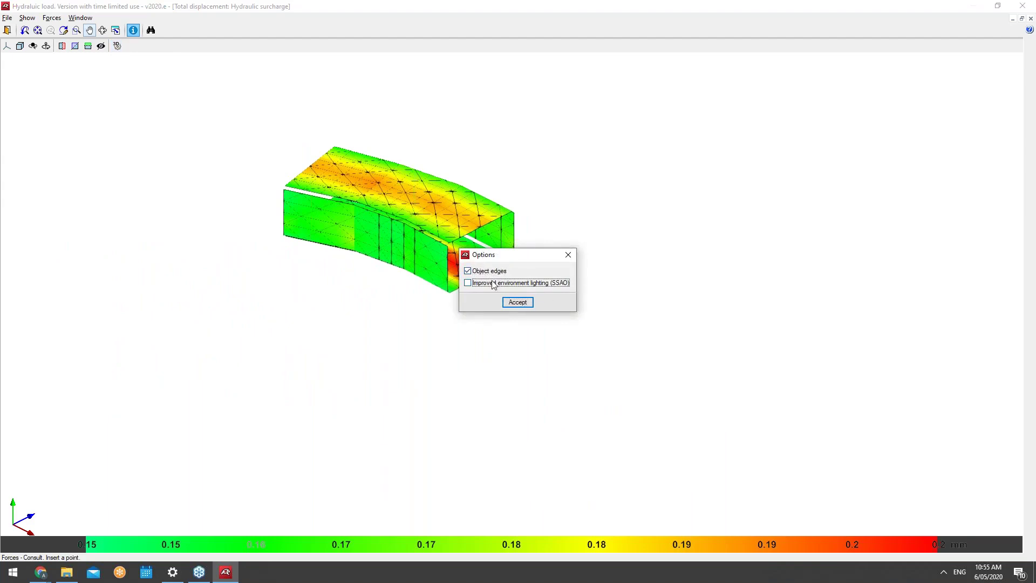
left_click(527, 305)
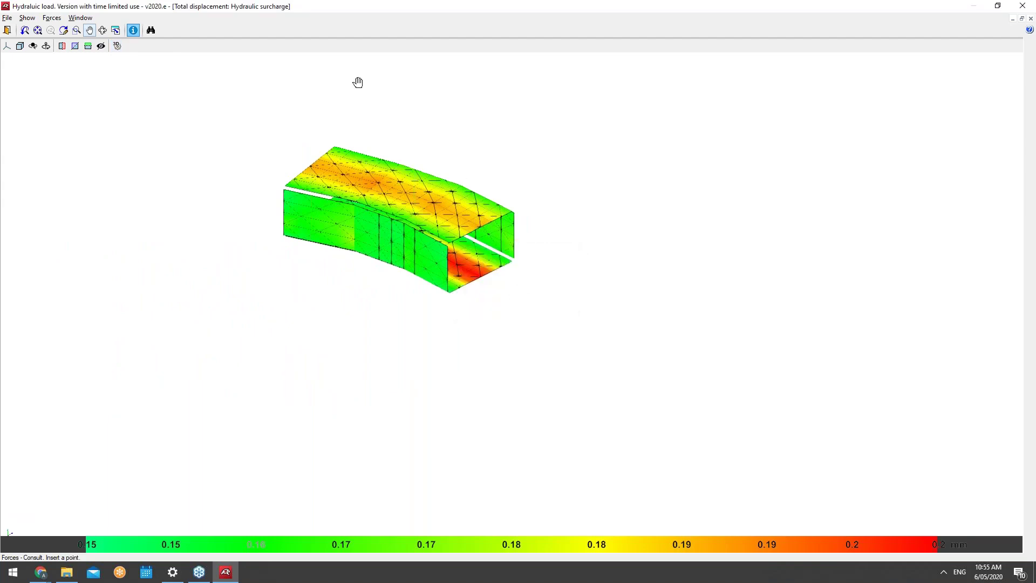
left_click(7, 31)
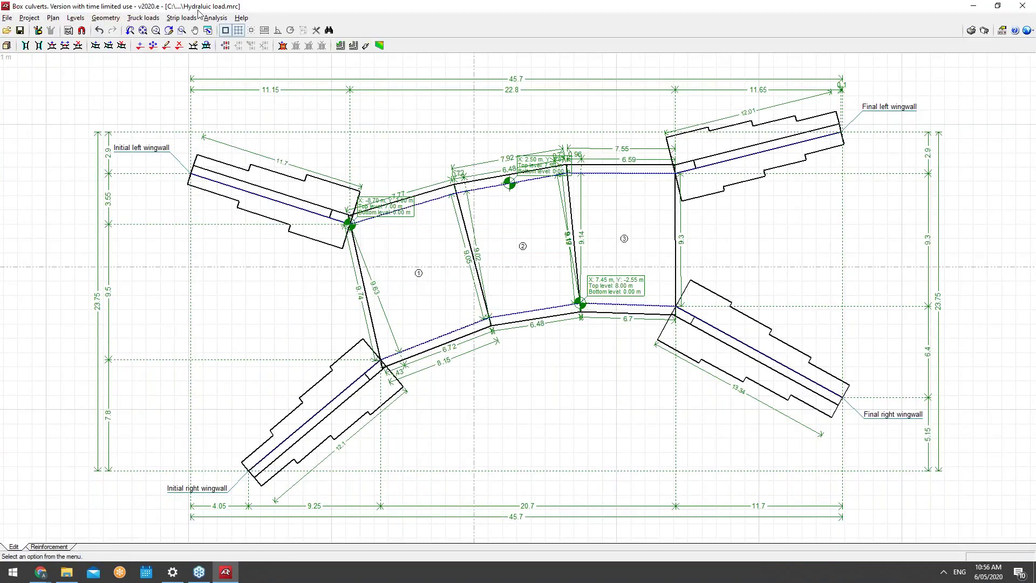
Generate the project report with all chapters included, from the index to the take off
left_click(210, 18)
left_click(210, 18)
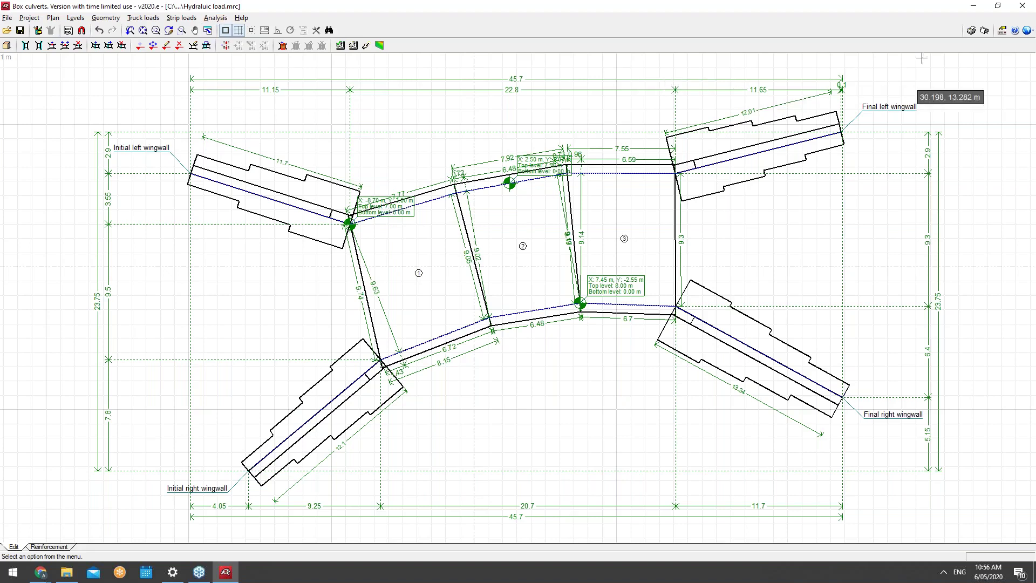
left_click(971, 30)
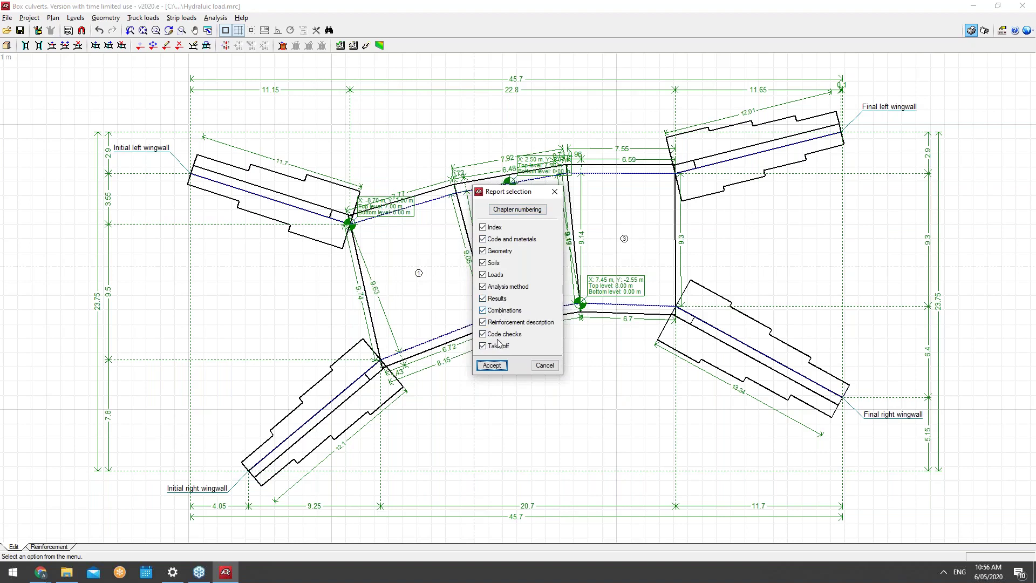
left_click(491, 366)
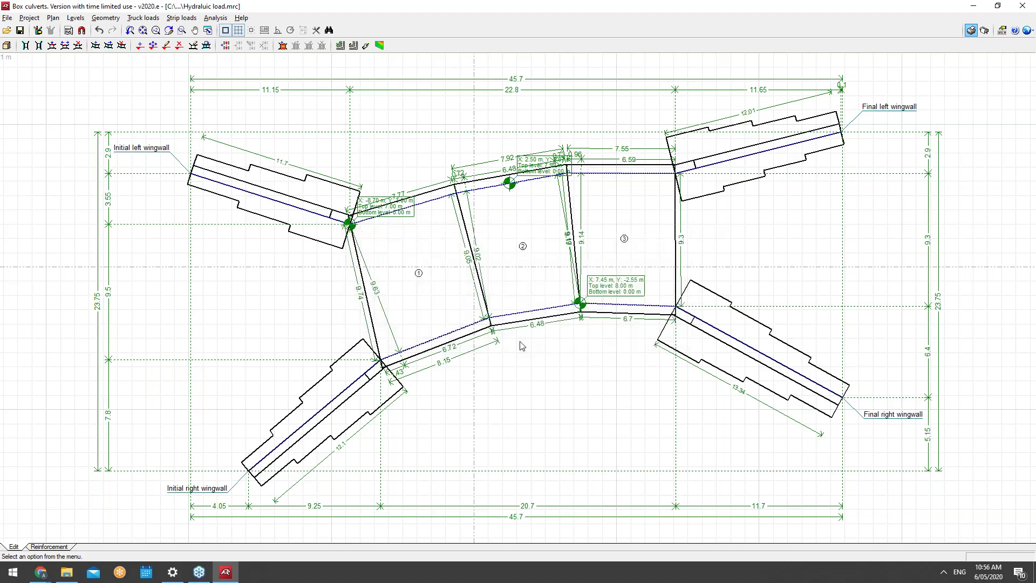
Look through the report's index of chapters and fit the full page in the preview
scroll(580, 237, "down", 2)
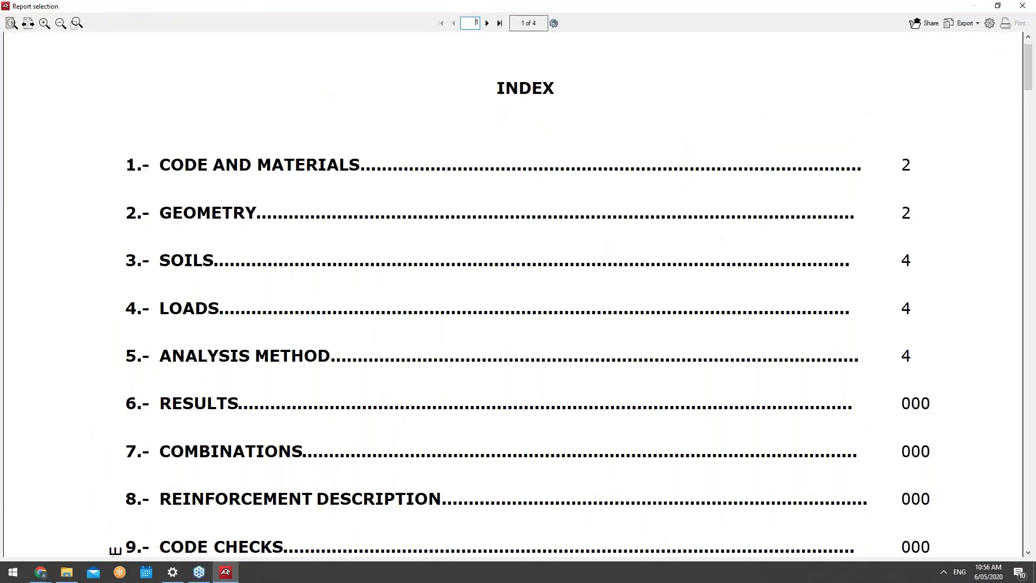
scroll(294, 144, "down", 2)
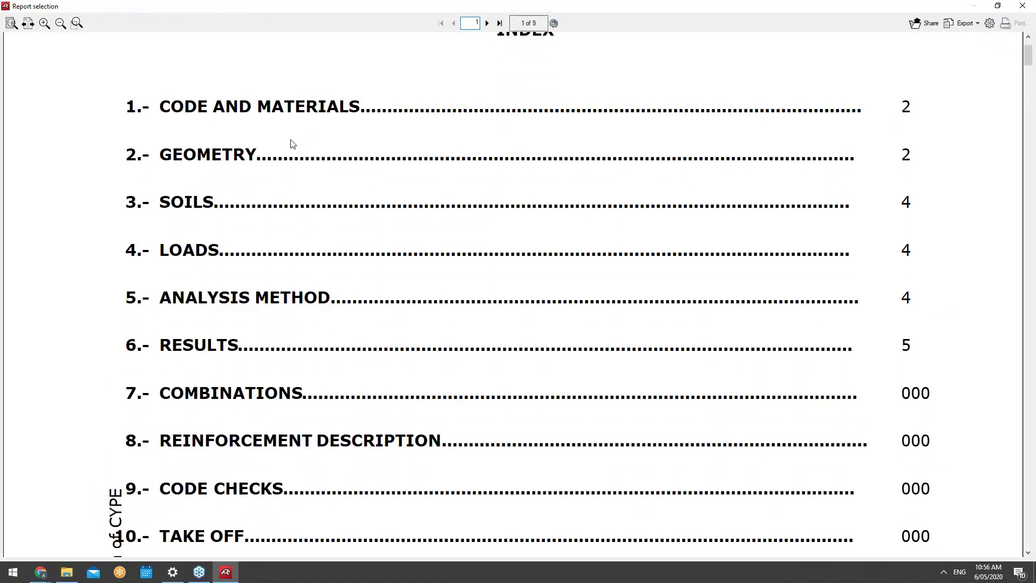
scroll(291, 143, "down", 2)
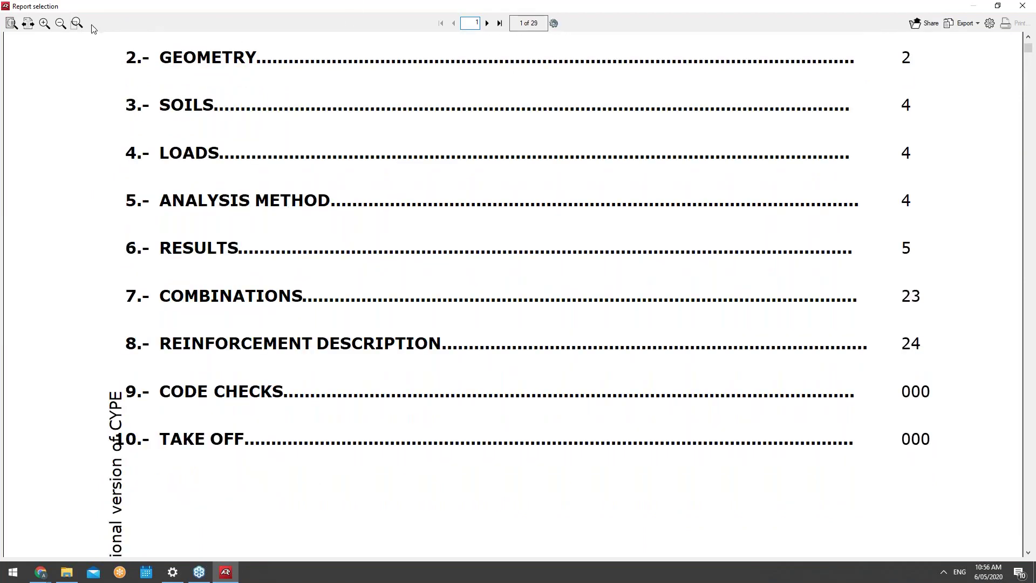
left_click(15, 25)
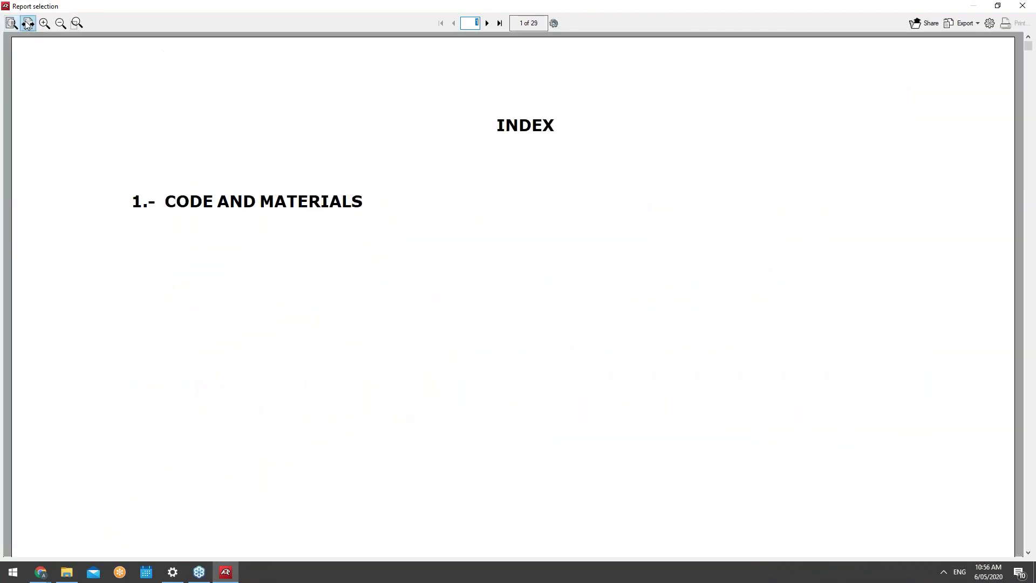
left_click(15, 26)
Browse the first report pages and return to page 2 with the code, materials and geometry chapters
left_click(487, 23)
left_click(487, 24)
left_click(486, 24)
left_click(454, 23)
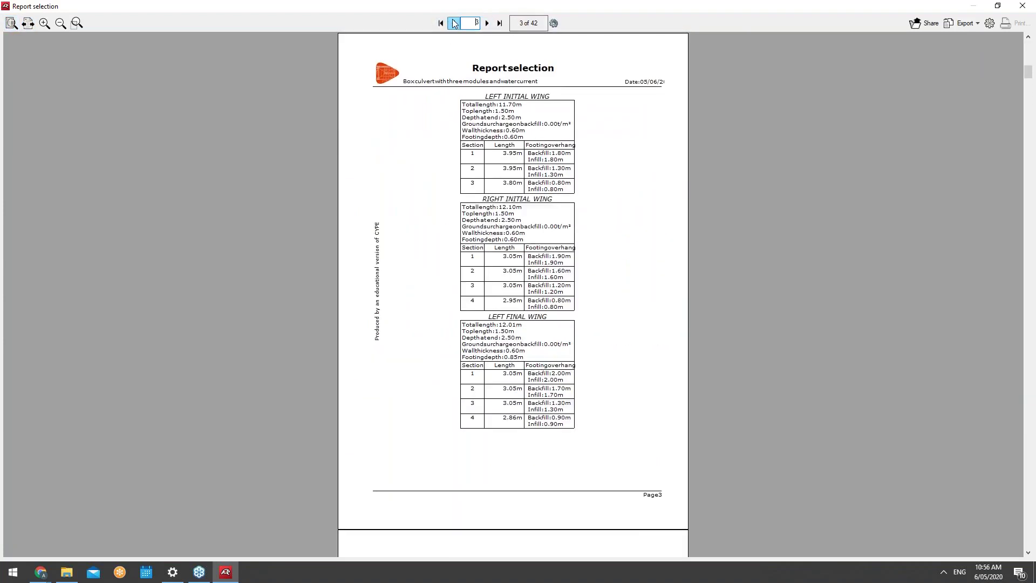
left_click(460, 23)
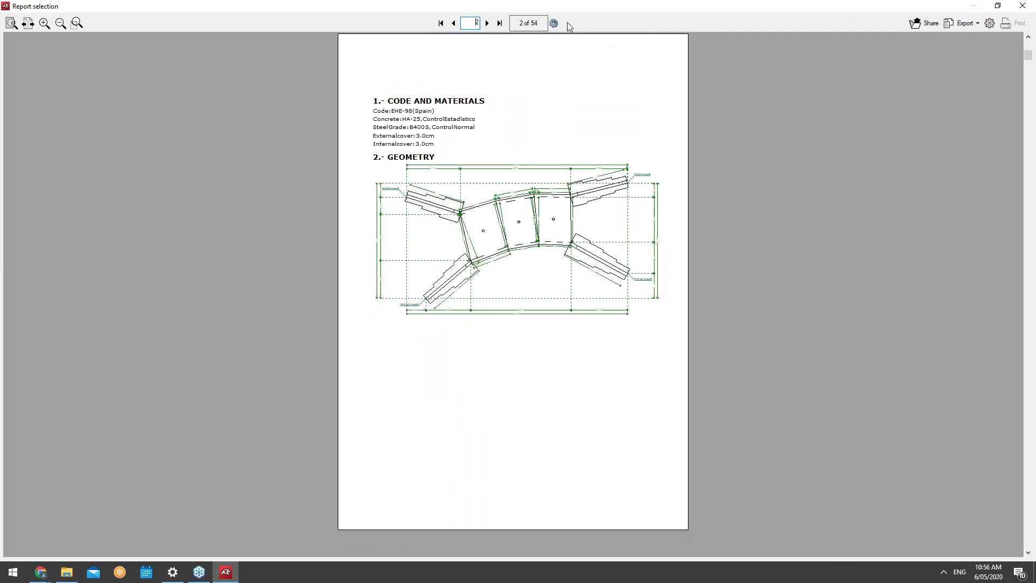
Page through the report to page 16, examining the nodal forces and displacements of the modules for each loadcase
left_click(486, 23)
left_click(486, 24)
left_click(487, 23)
left_click(487, 23)
left_click(486, 24)
left_click(487, 23)
left_click(486, 23)
left_click(487, 23)
left_click(486, 23)
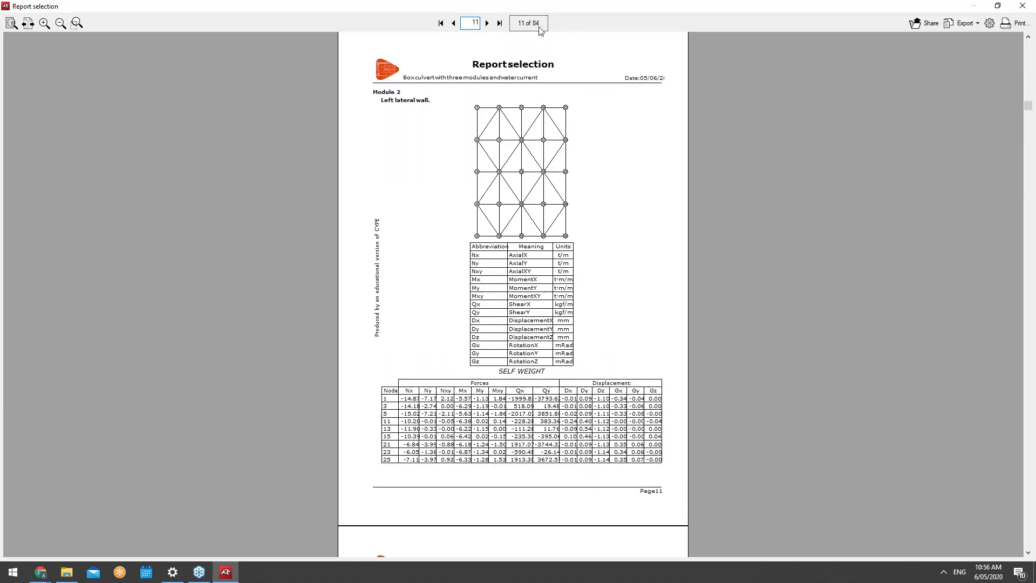
left_click(488, 23)
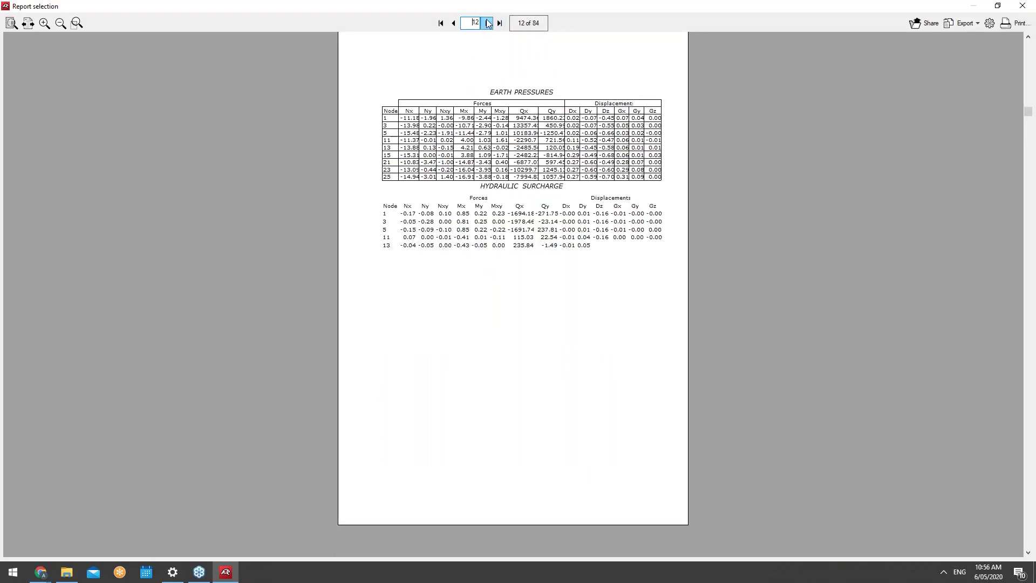
left_click(488, 23)
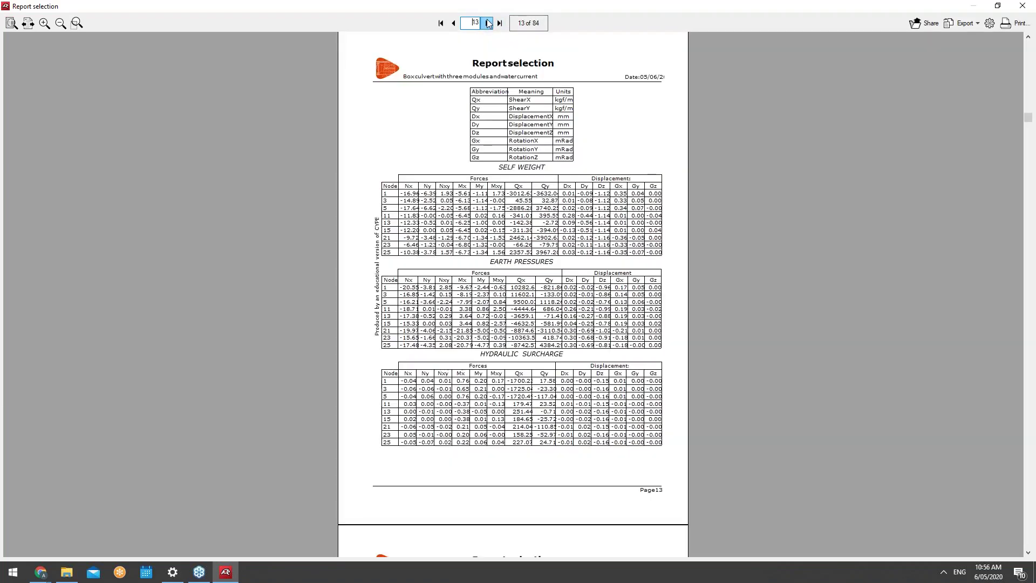
left_click(488, 23)
left_click(488, 23)
left_click(490, 24)
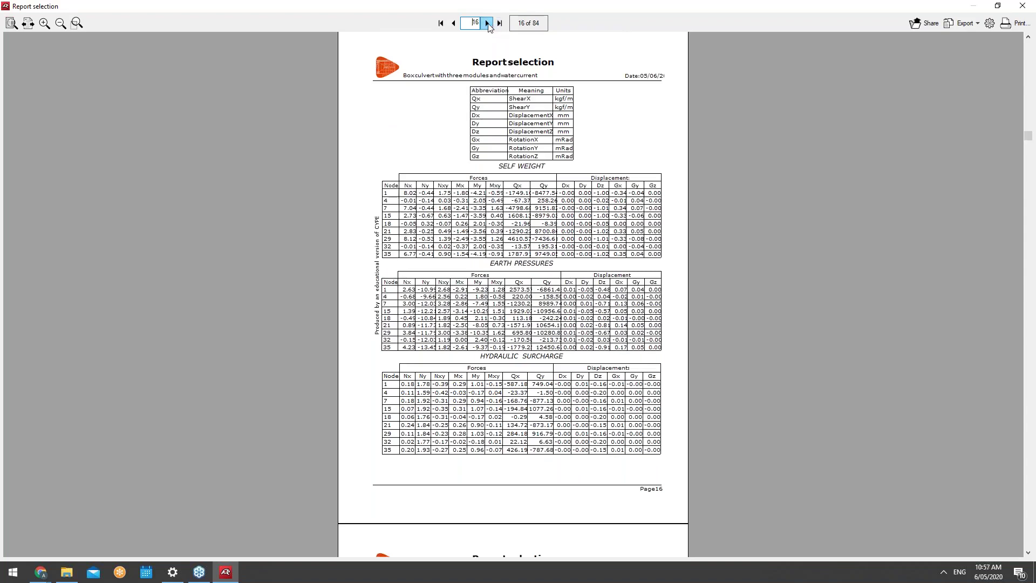
Page on to report page 21, examining Module 3's nodal forces and displacements, and look at the report's export options
left_click(488, 24)
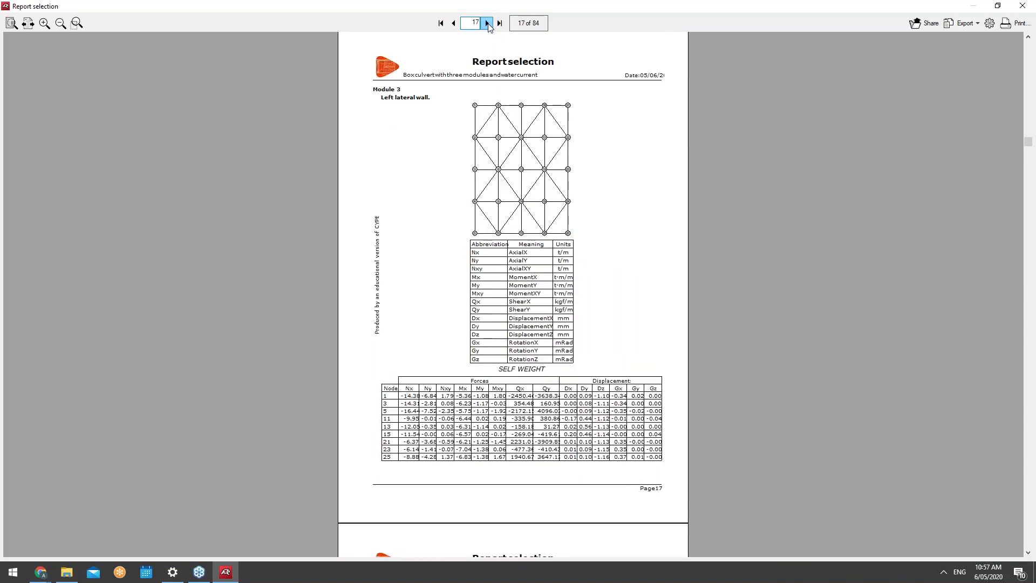
left_click(488, 24)
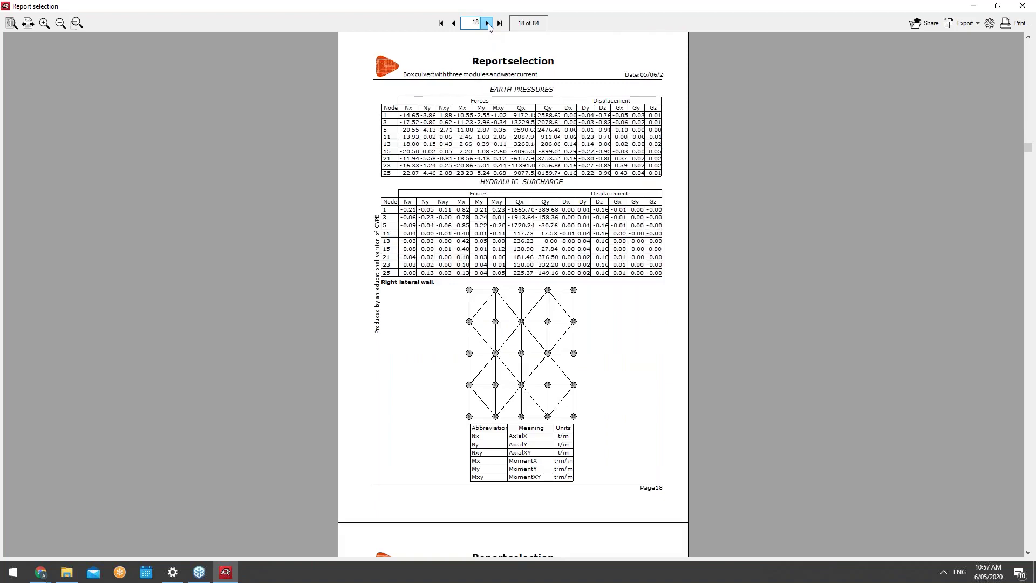
left_click(488, 24)
left_click(488, 24)
left_click(488, 24)
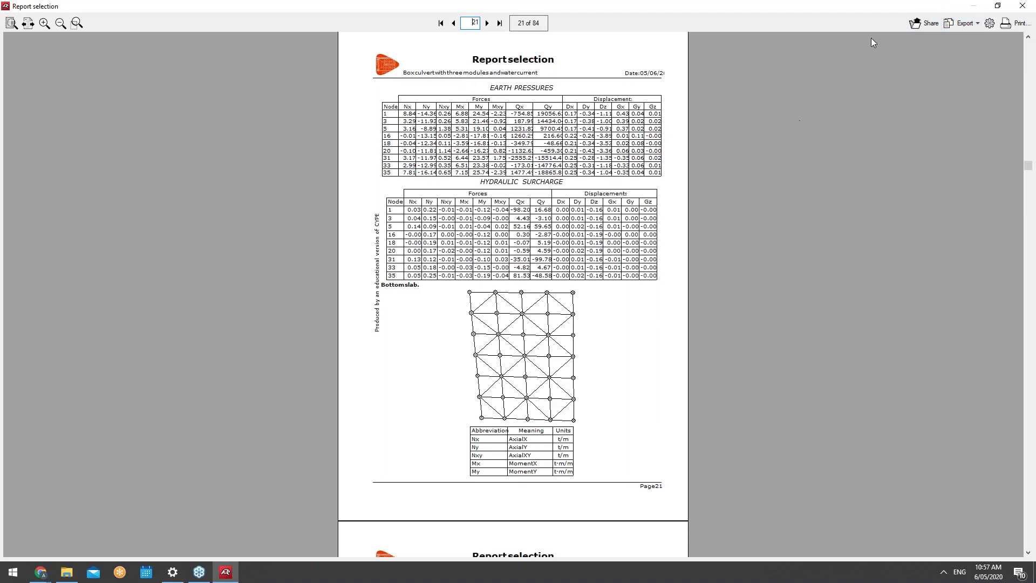
left_click(974, 26)
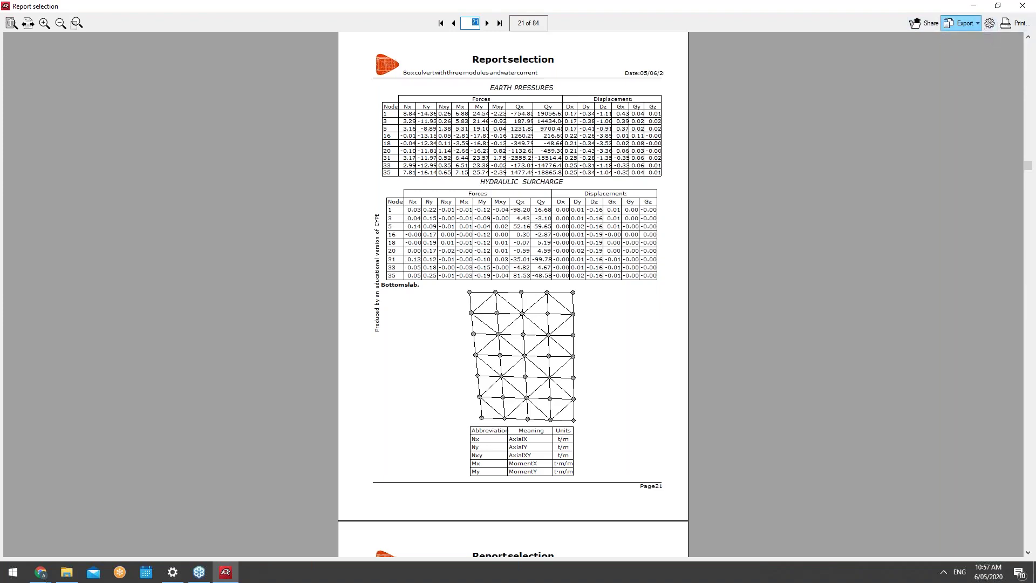
left_click(902, 50)
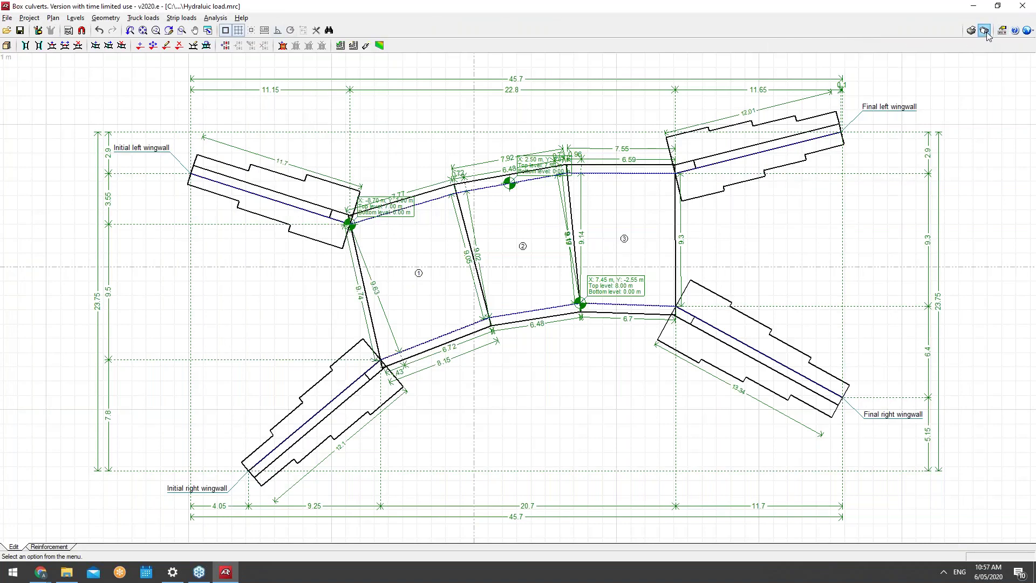
Start a new box culvert drawing at scale 1:100 and review its text size, dimension size and dimension unit options
left_click(984, 31)
left_click(134, 99)
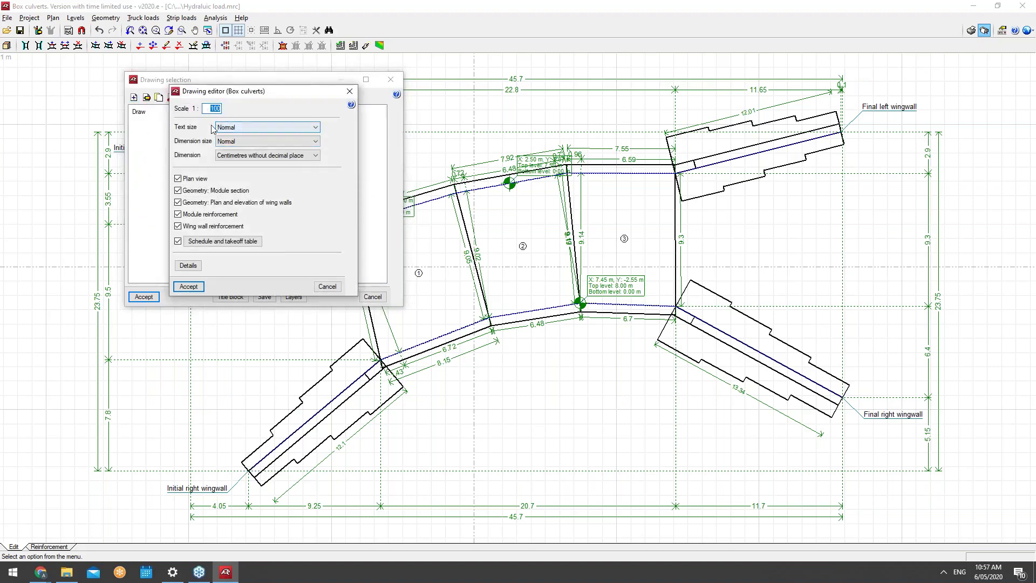
left_click(237, 130)
left_click(237, 130)
left_click(238, 144)
left_click(238, 144)
left_click(235, 156)
left_click(235, 157)
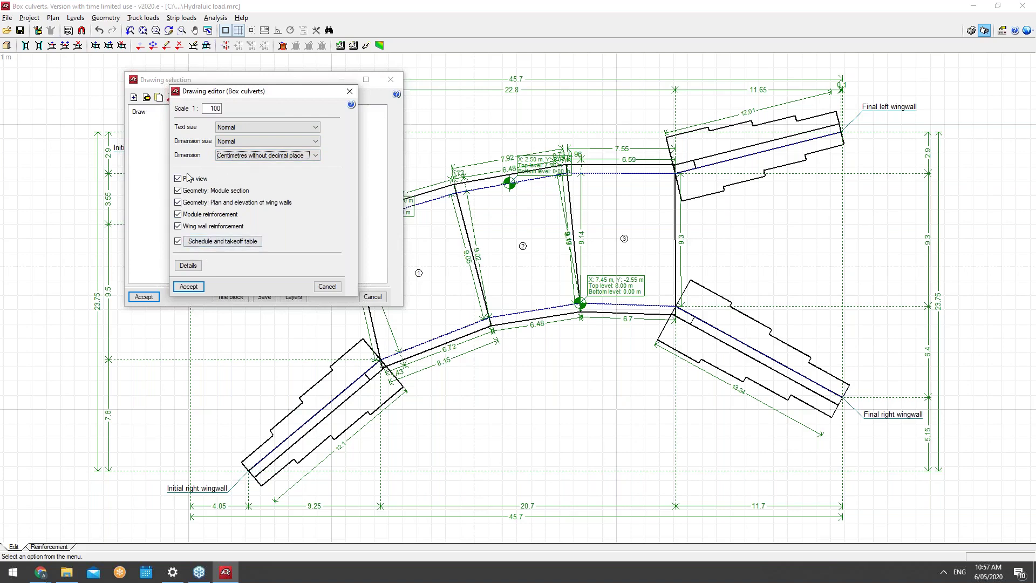
Review the configuration of the schedule and takeoff table, and add the drawing with all its contents included
left_click(200, 241)
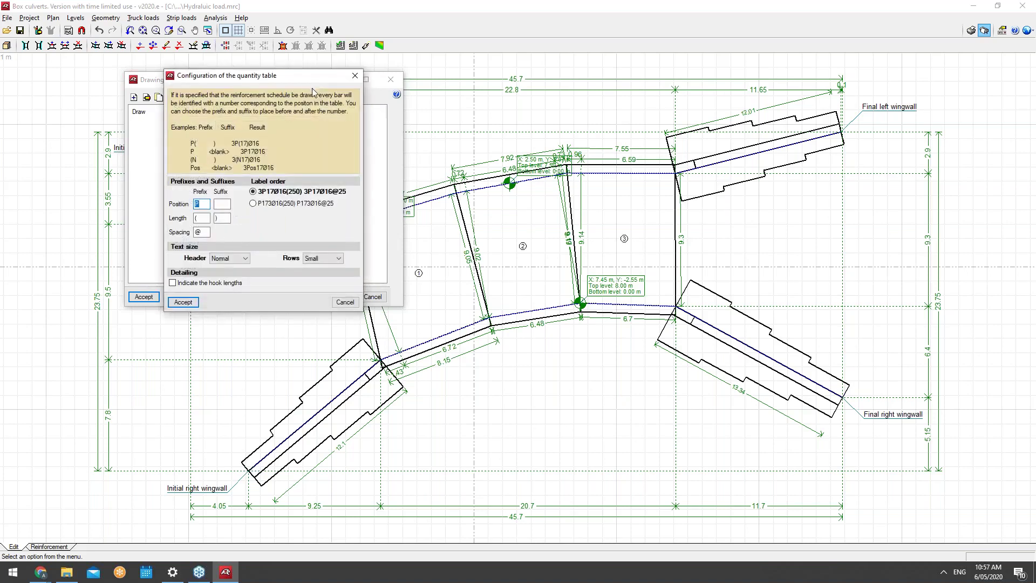
left_click(353, 80)
left_click(183, 292)
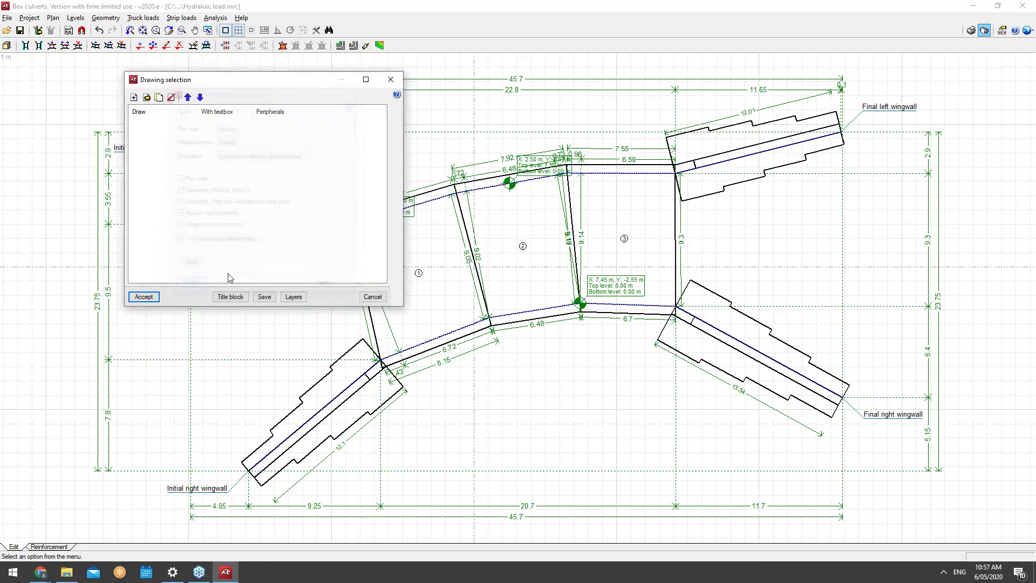
Compose the drawing sheets with the detail of all the drawings displayed, and inspect the plan, section and reinforcement sheets
left_click(153, 297)
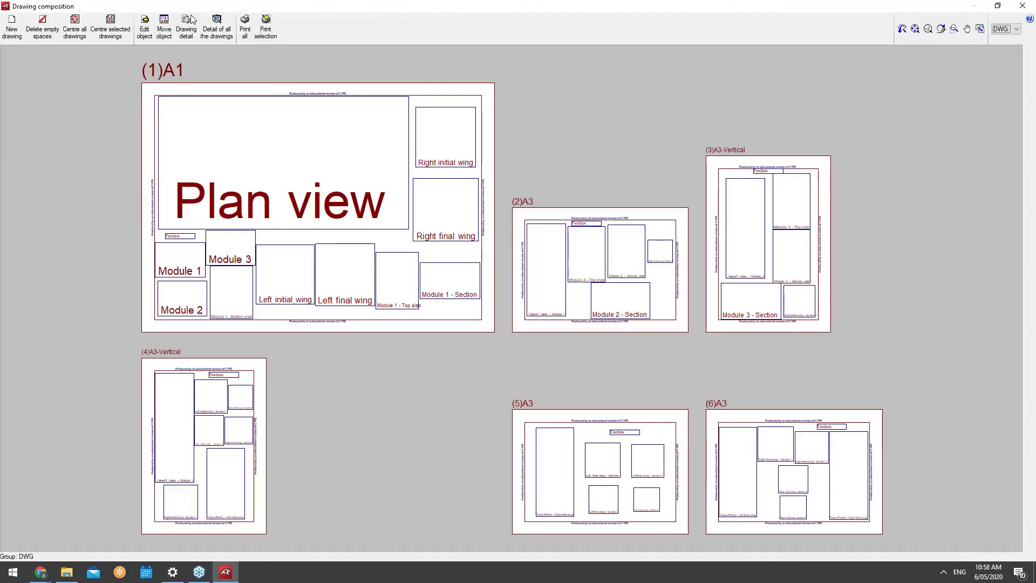
left_click(216, 26)
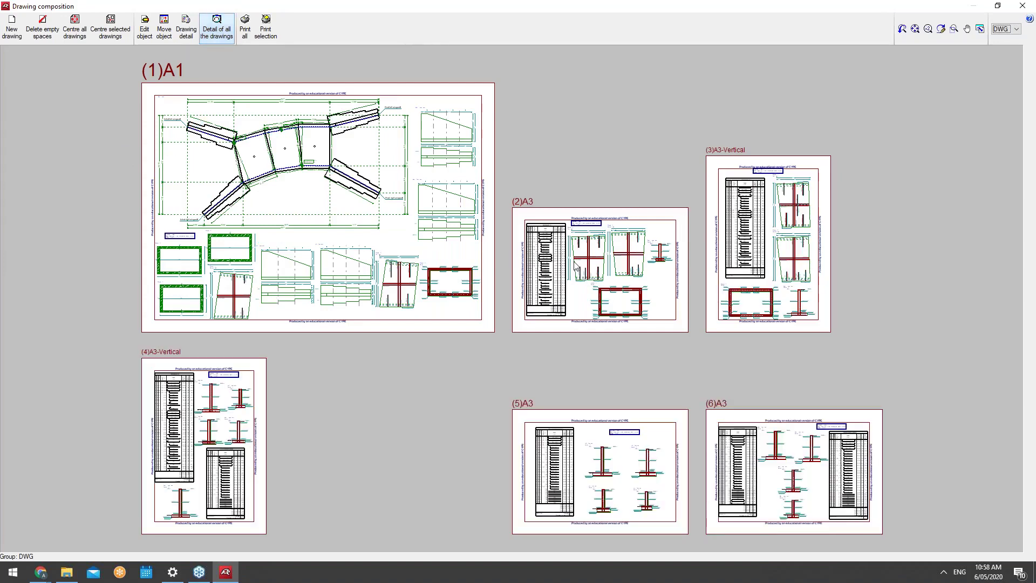
scroll(575, 264, "up", 1)
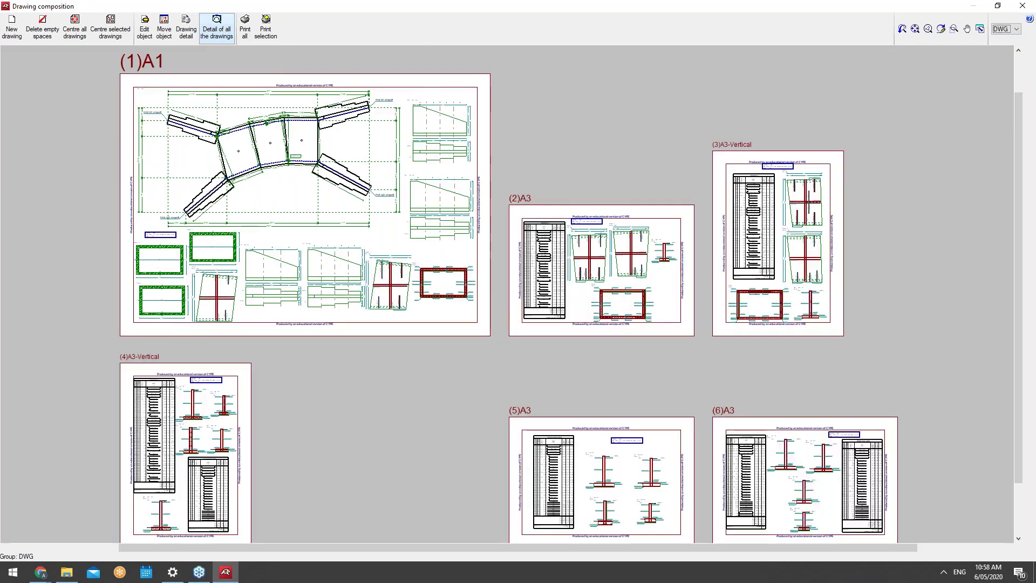
scroll(577, 262, "up", 1)
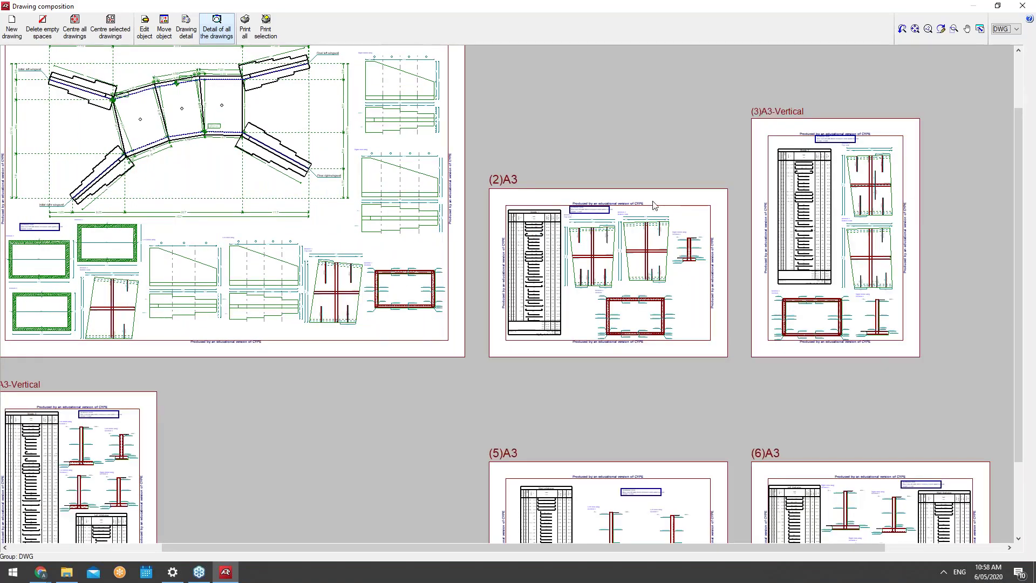
scroll(271, 356, "down", 1)
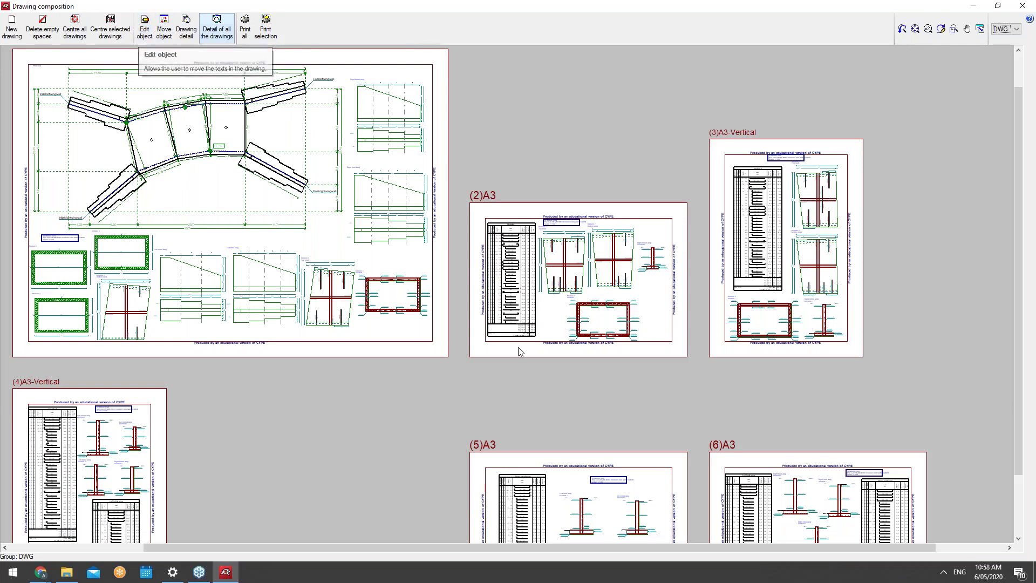
left_click_drag(1019, 250, 1010, 285)
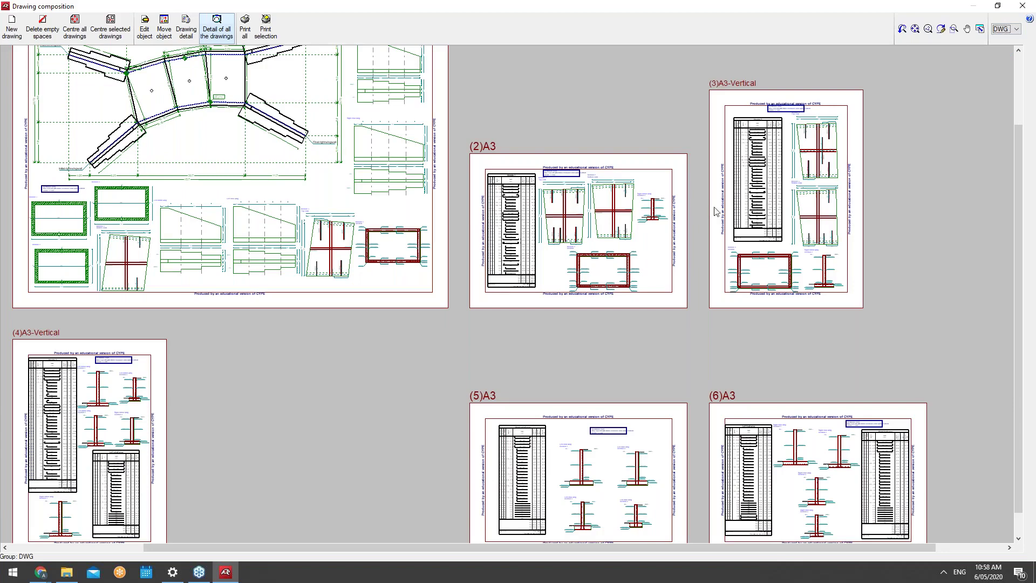
left_click(1022, 5)
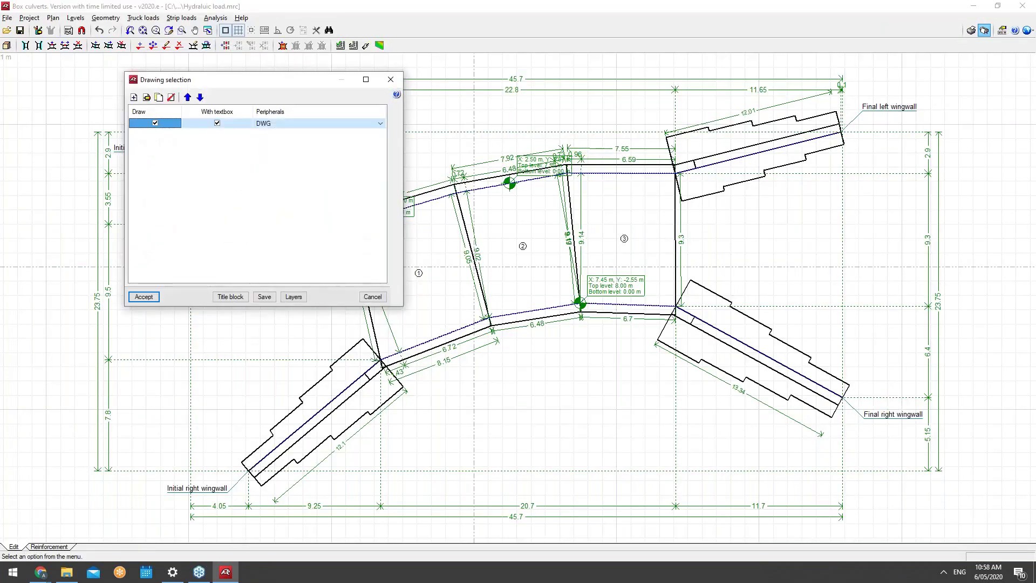
Look at the output formats and printers available for the selected drawing
left_click(377, 124)
left_click(377, 125)
left_click(381, 124)
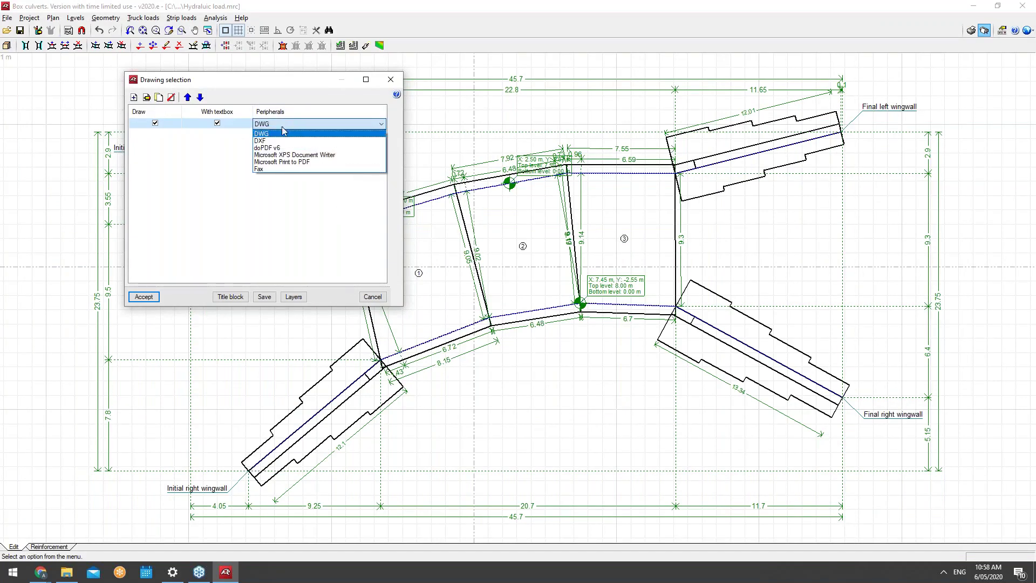